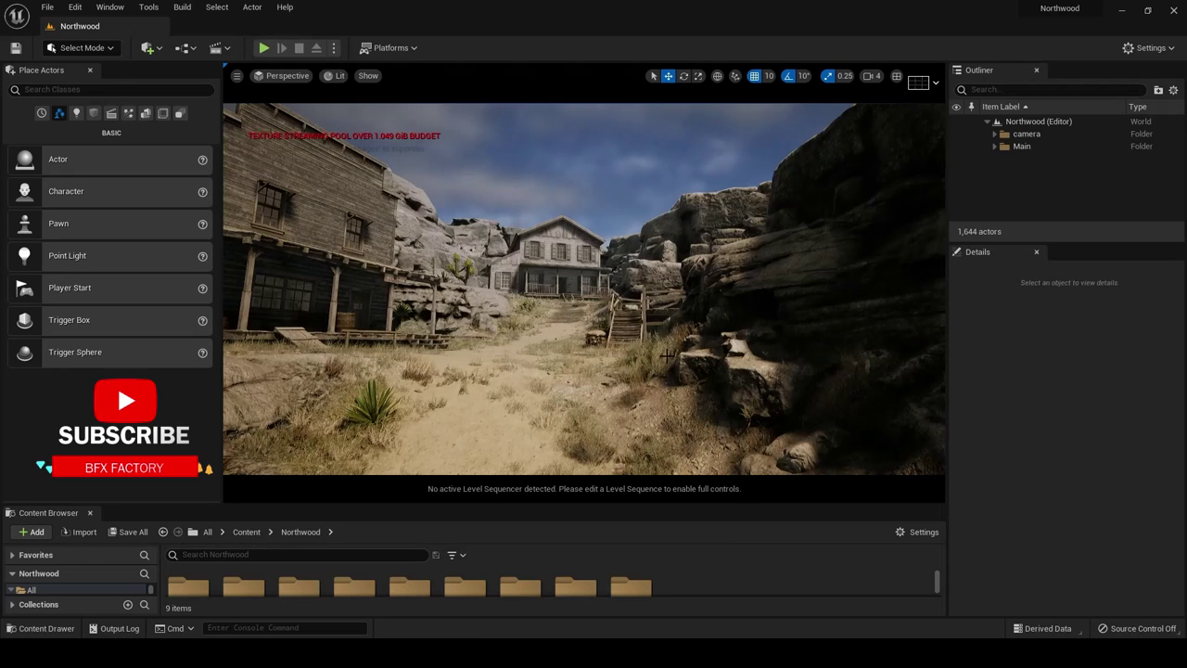
Find the camera folder in the Outliner with a 'camera' search and delete it.
mouse_move(604, 370)
left_mouse_down()
mouse_move(612, 333)
mouse_move(604, 343)
left_mouse_up()
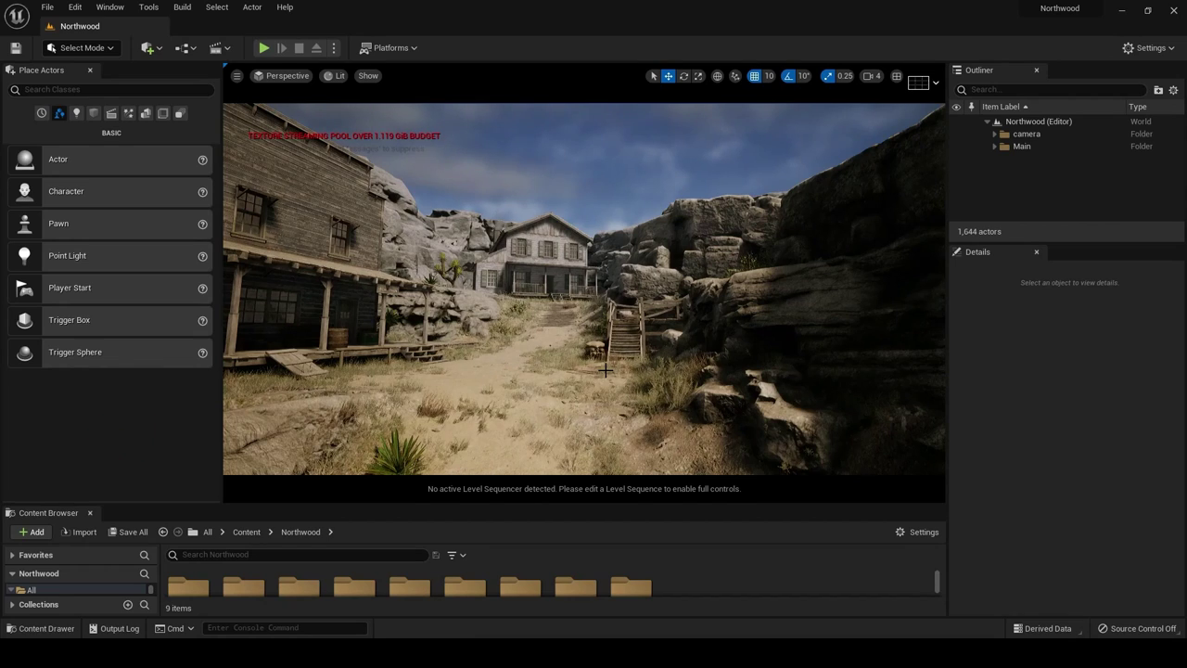
left_click(995, 135)
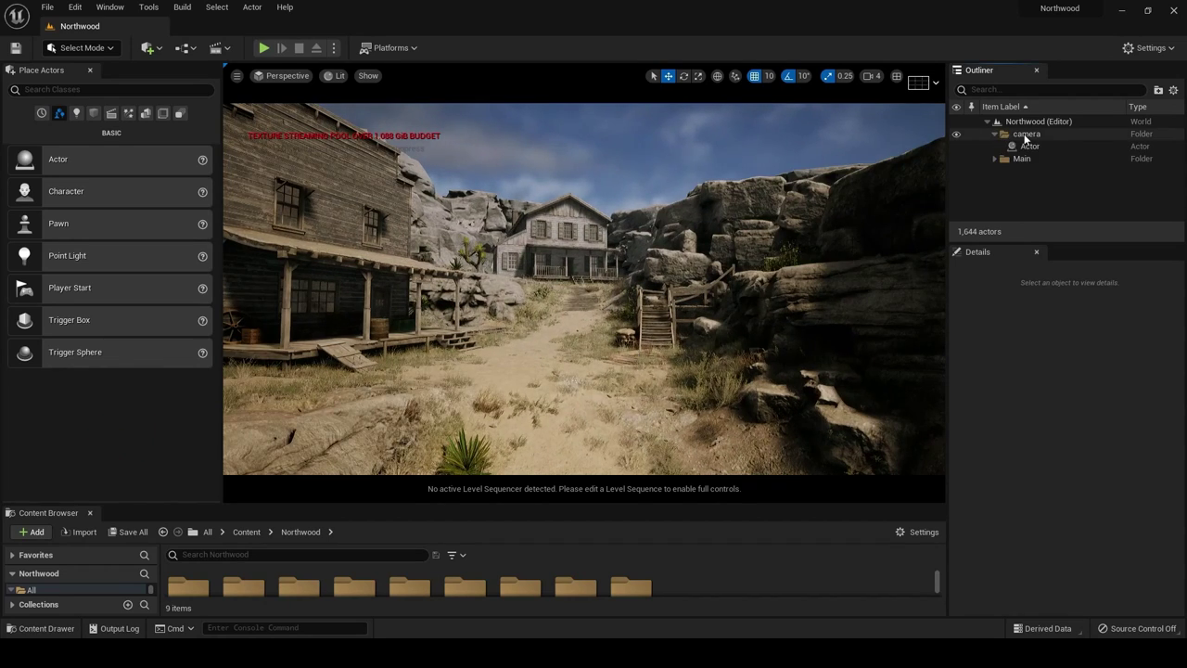
left_click(1026, 137)
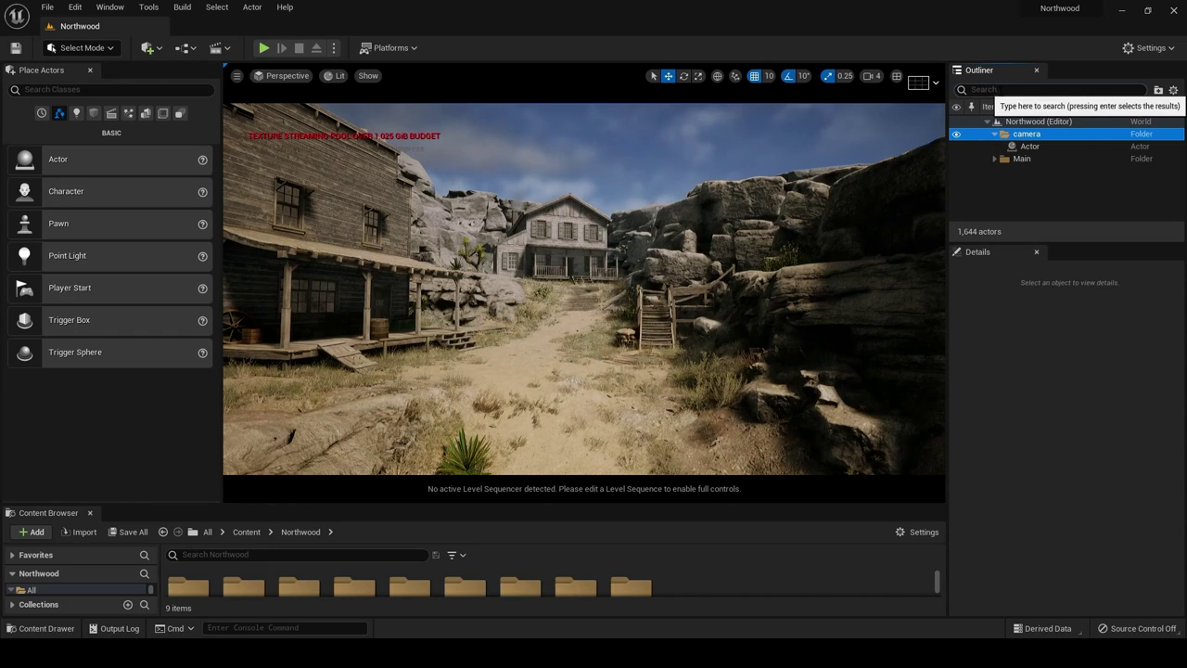
left_click(998, 90)
type("camera")
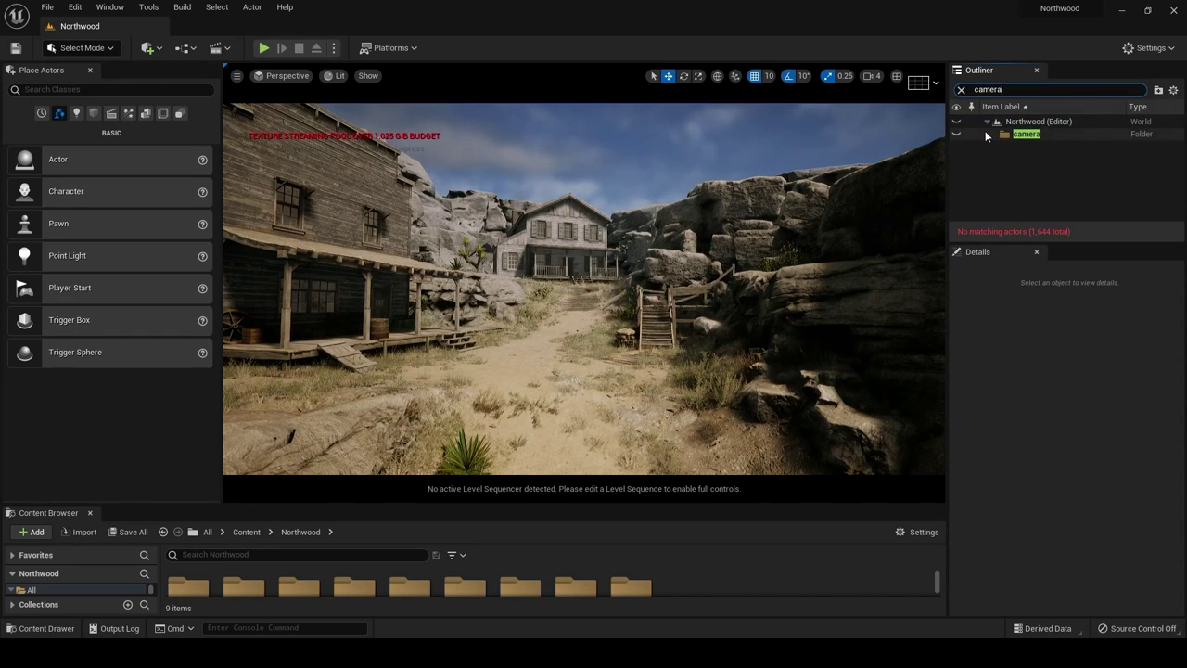
left_click(1014, 135)
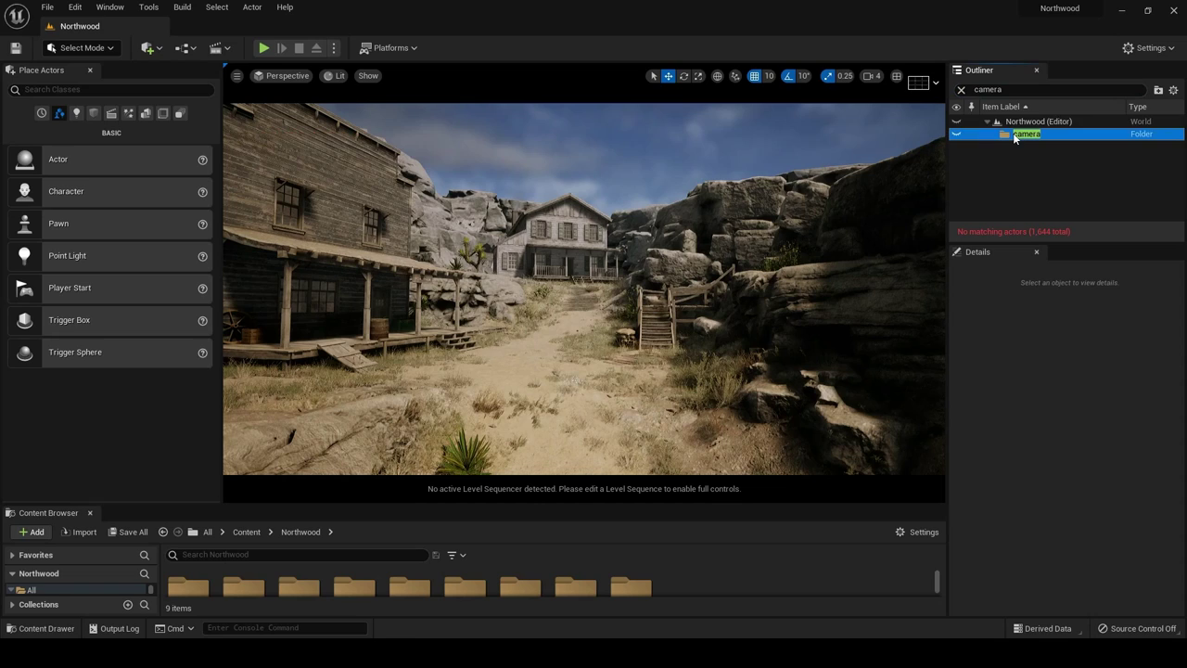
left_click(962, 89)
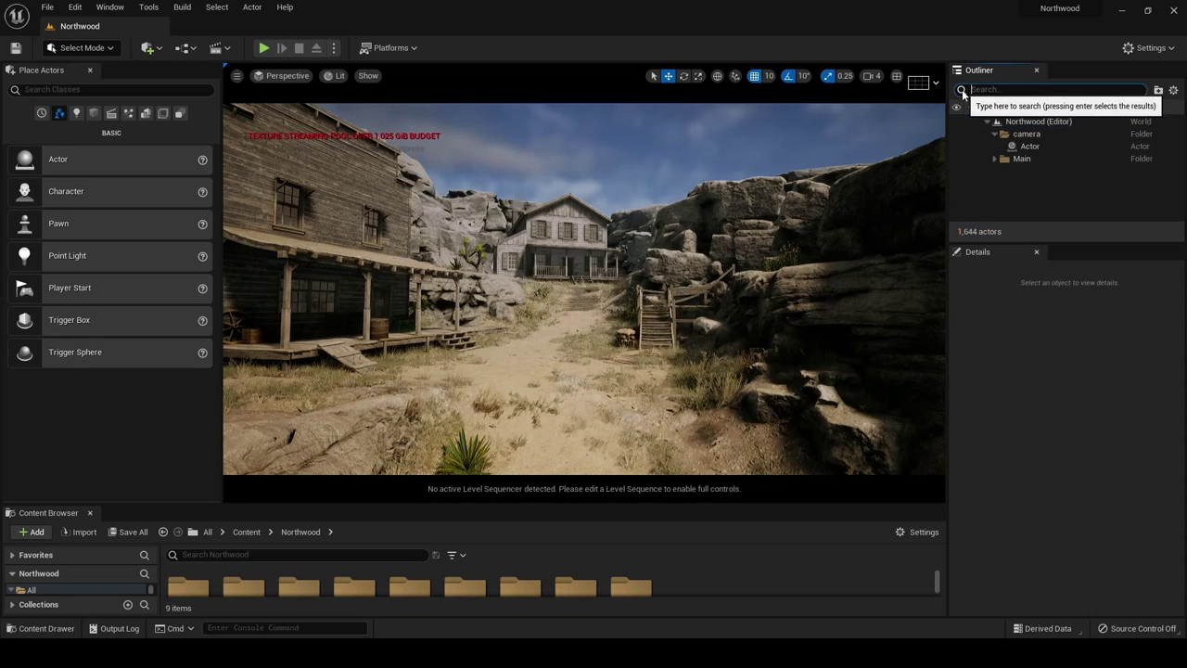
left_click(1028, 135)
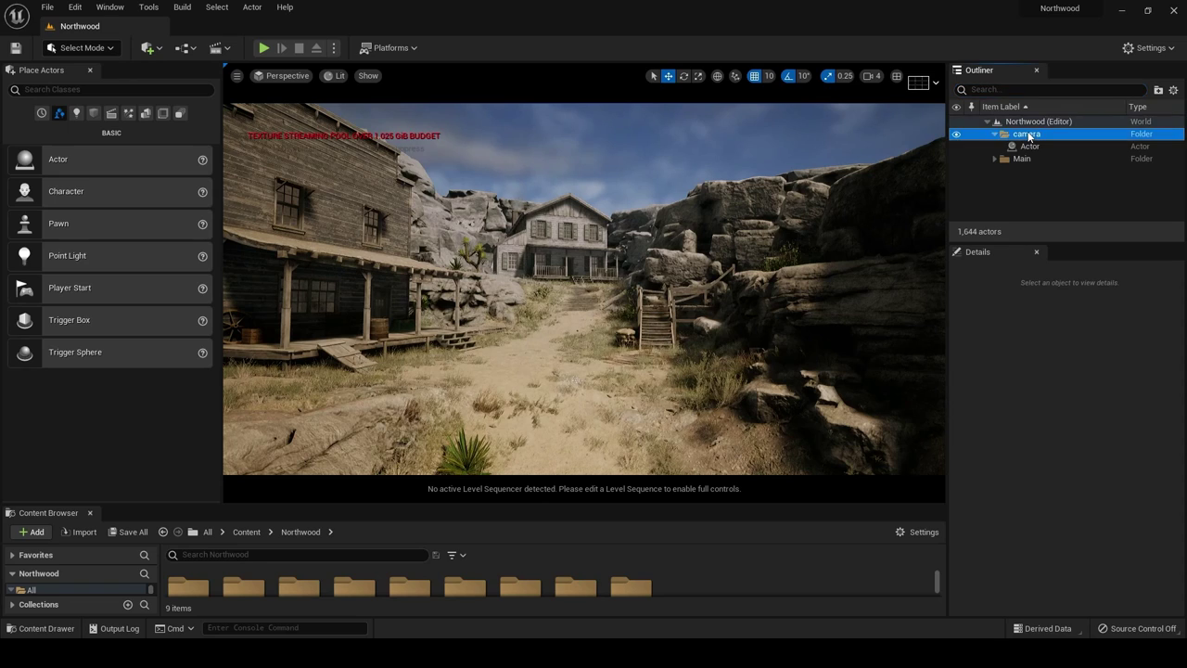
key("Delete")
Delete the leftover root Actor, confirm, and make the asset browsing area taller.
left_click(1027, 148)
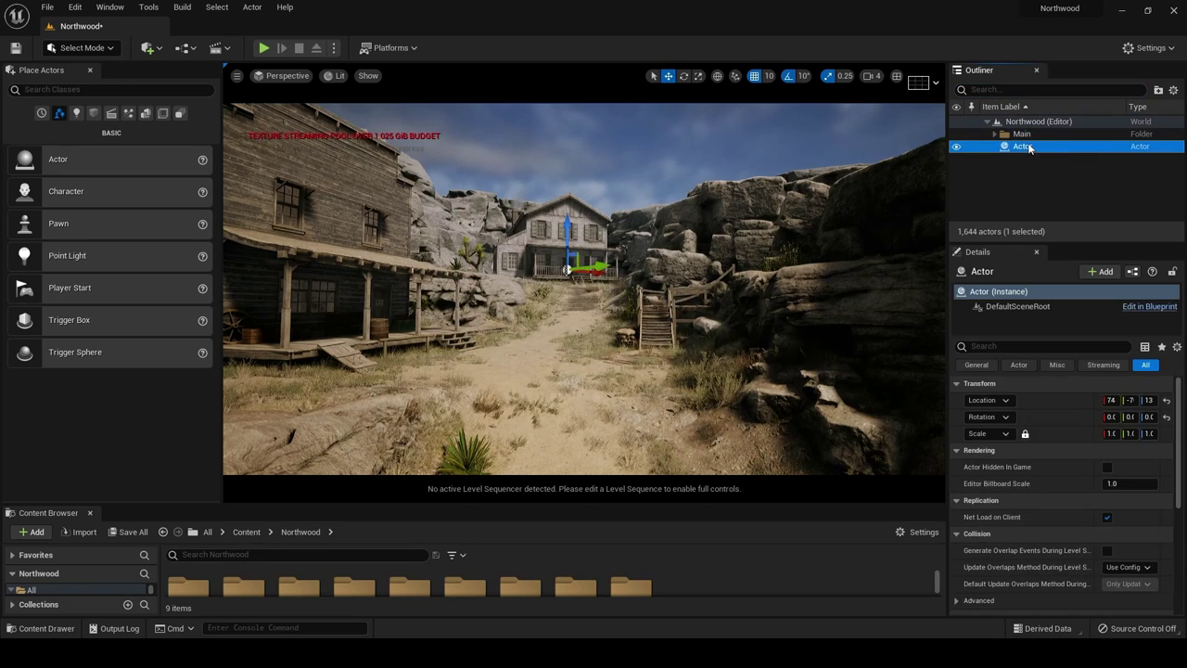
key("Delete")
left_click(638, 370)
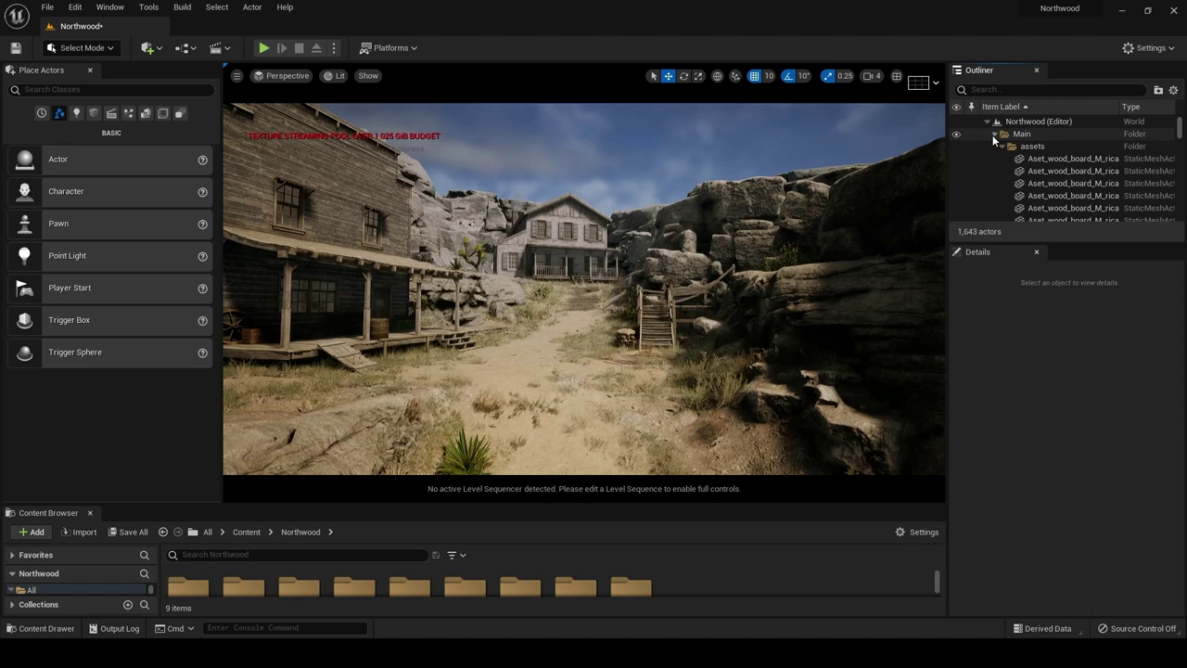
left_click(993, 134)
scroll(783, 283, "up", 3)
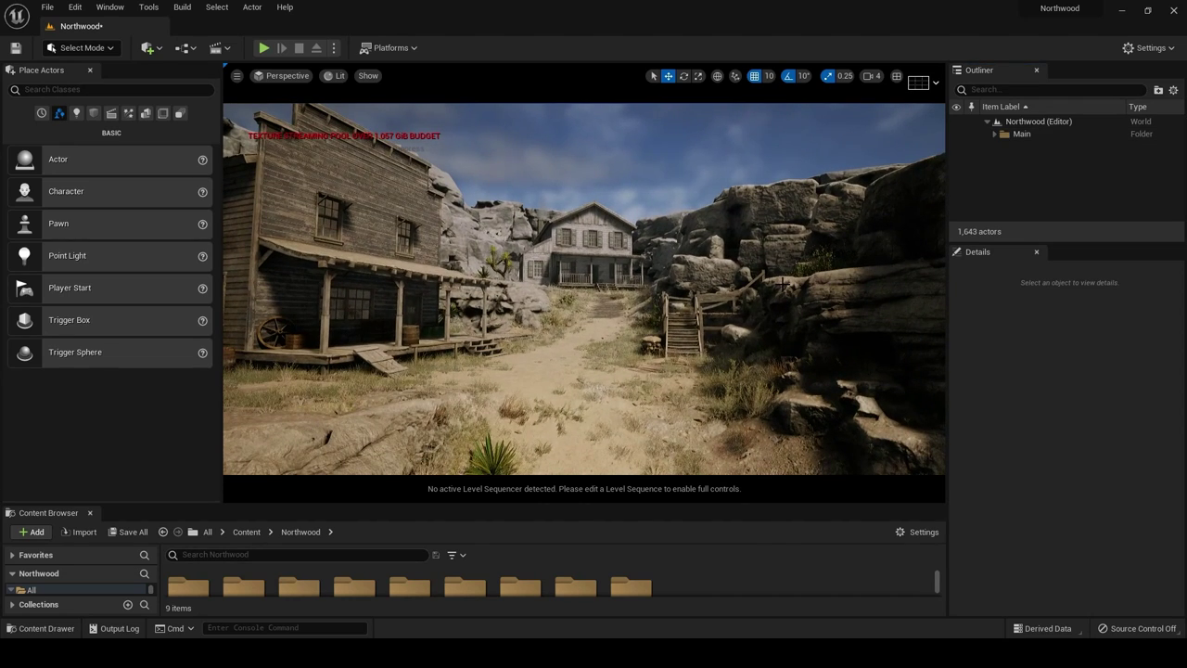
left_click_drag(548, 505, 548, 432)
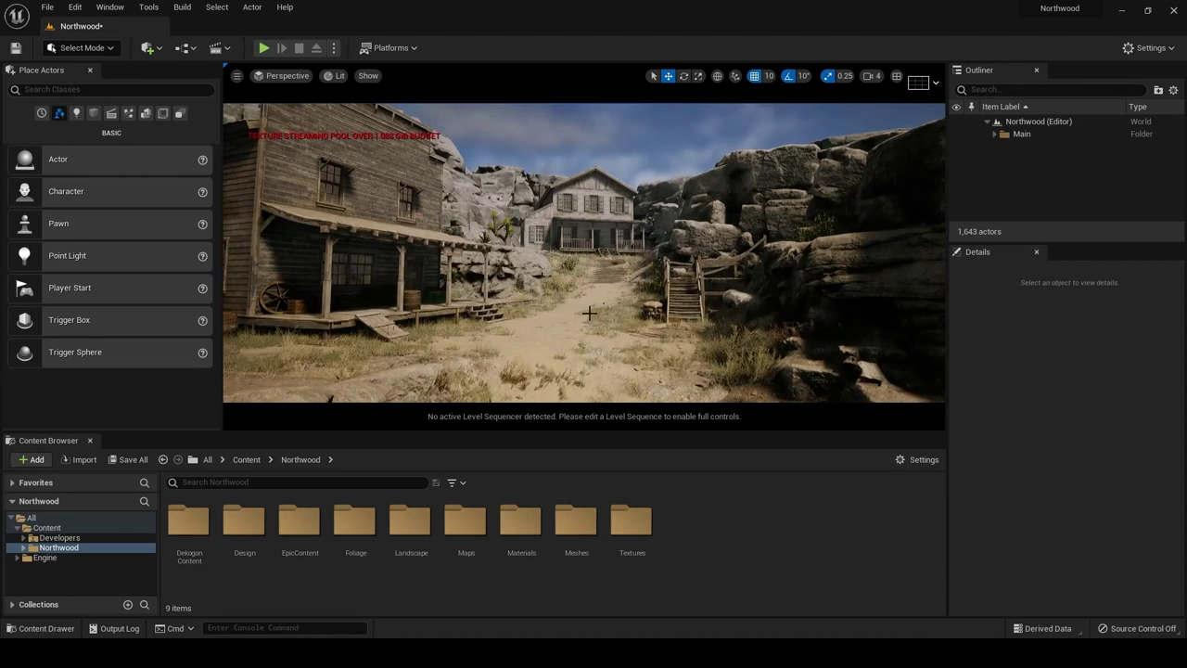
Show the Cinematic category in Place Actors and refocus the panel through Window > Place Actors.
left_click(112, 115)
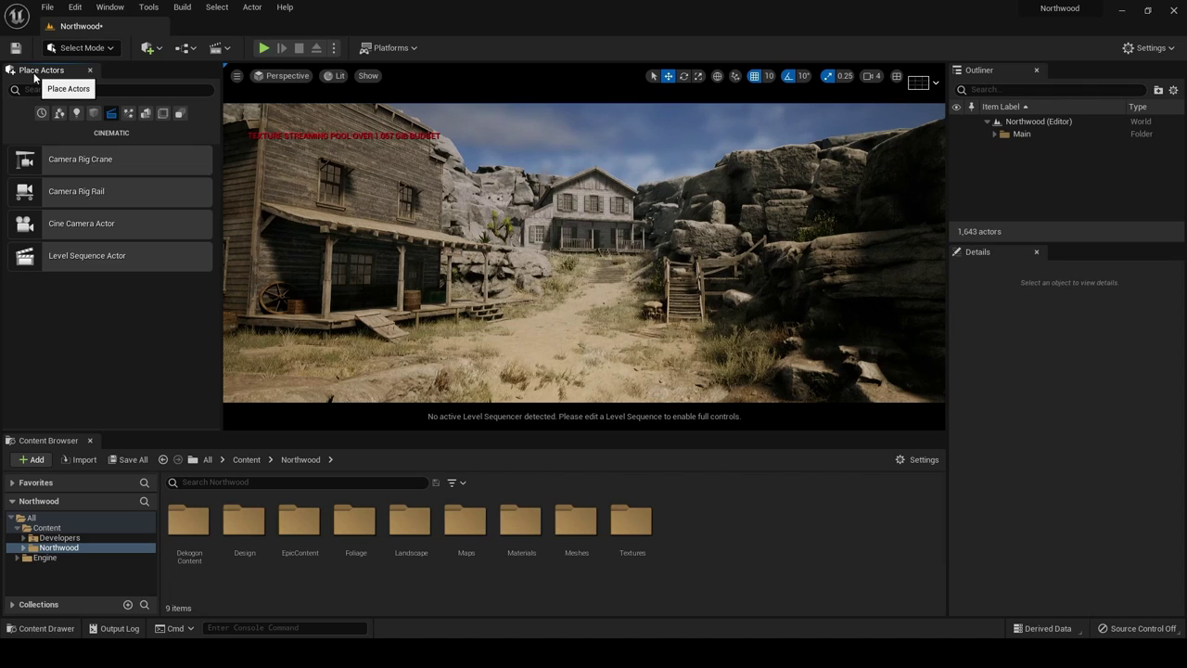
left_click(112, 7)
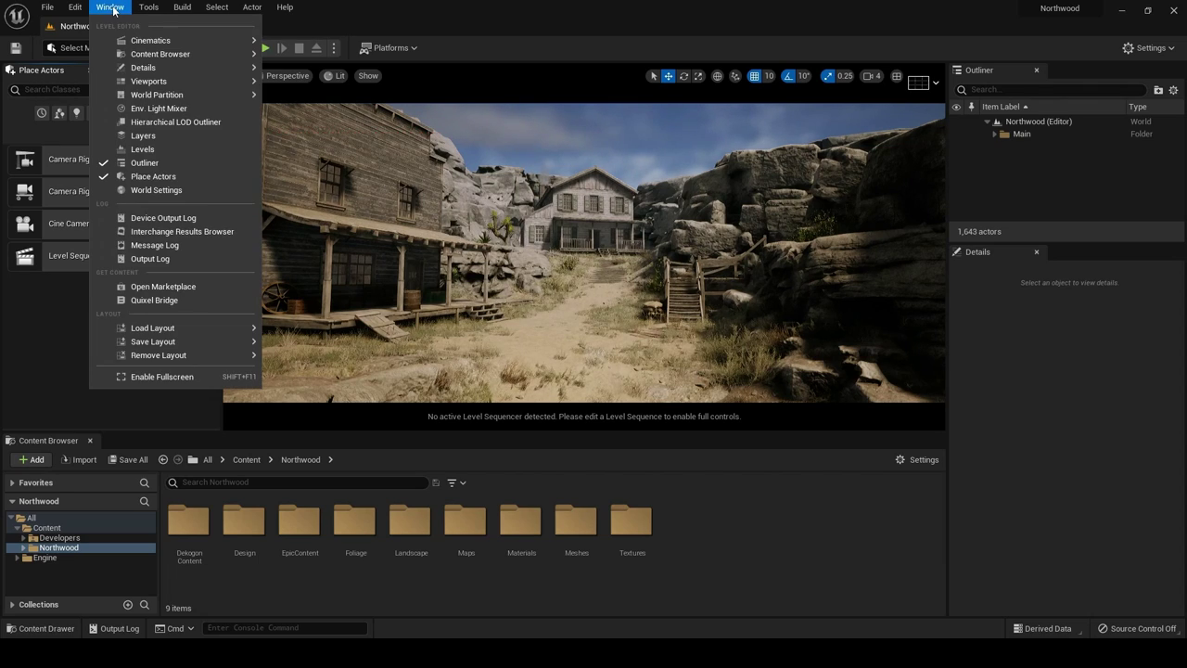
left_click(156, 178)
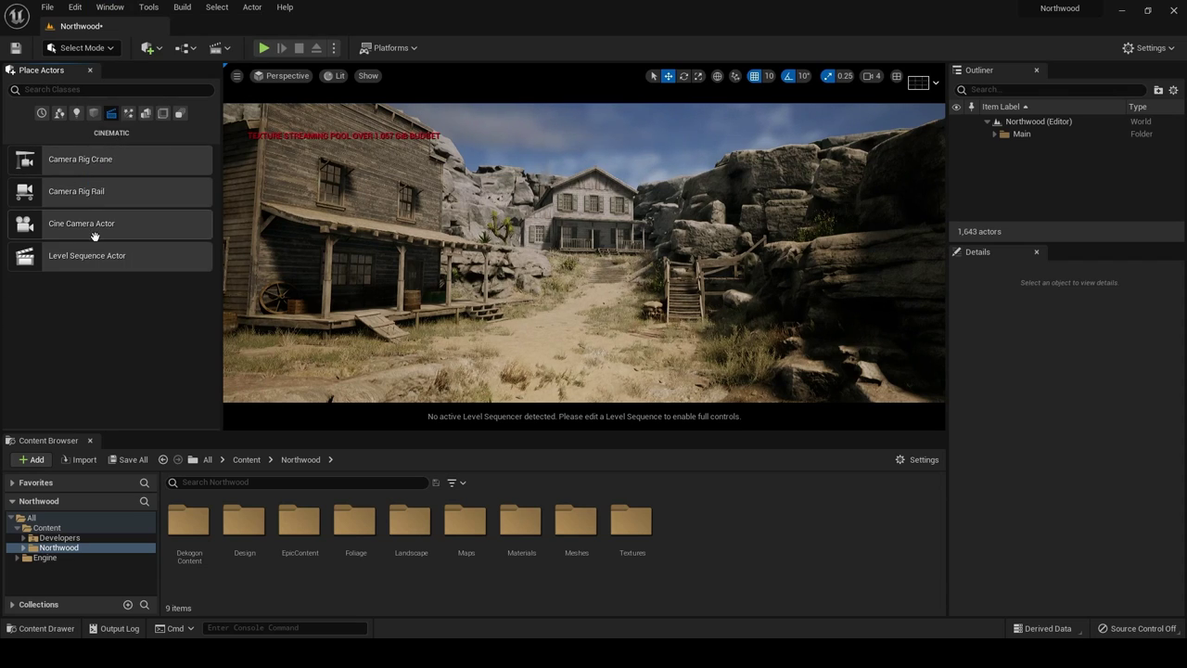
Drop a Cine Camera Actor in the middle of the dirt street and lift it well above ground.
left_click_drag(93, 223, 563, 363)
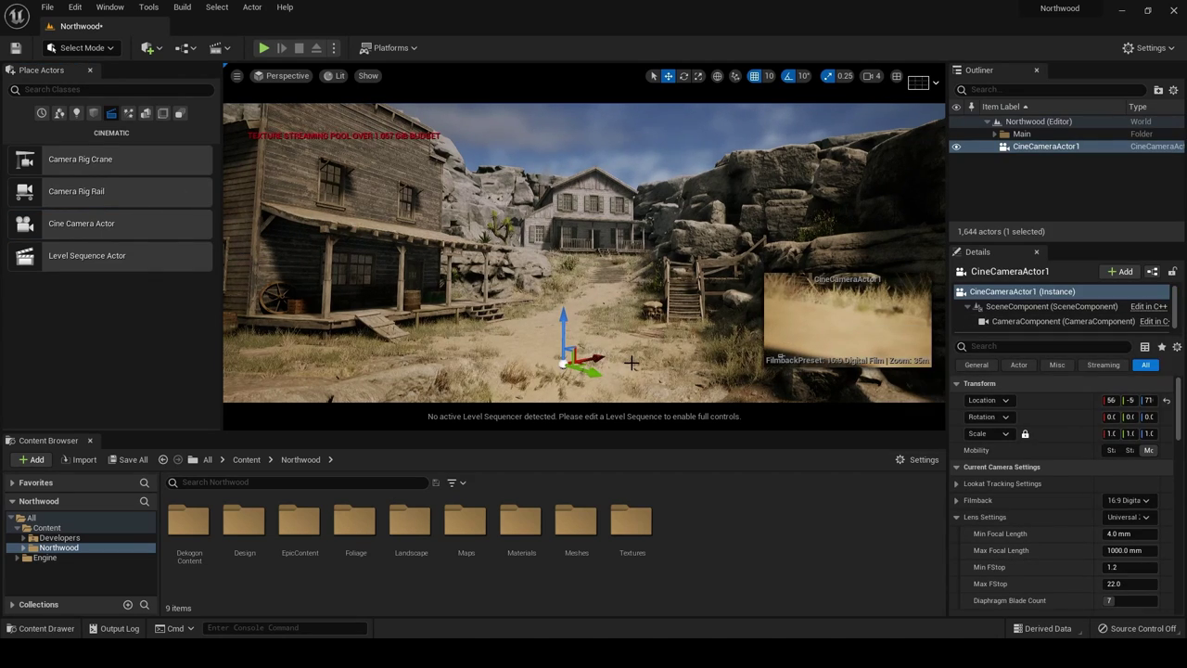
mouse_move(563, 324)
left_mouse_down()
mouse_move(533, 174)
mouse_move(781, 355)
left_mouse_up()
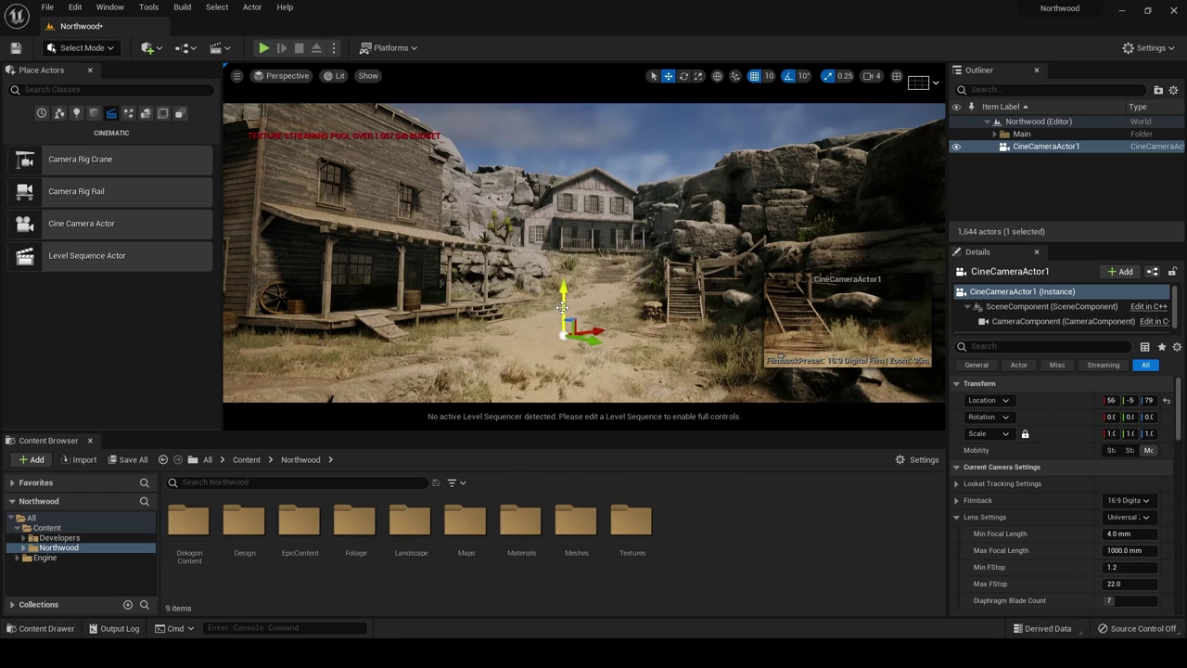
mouse_move(564, 308)
left_mouse_down()
mouse_move(563, 227)
mouse_move(562, 247)
mouse_move(575, 246)
left_mouse_up()
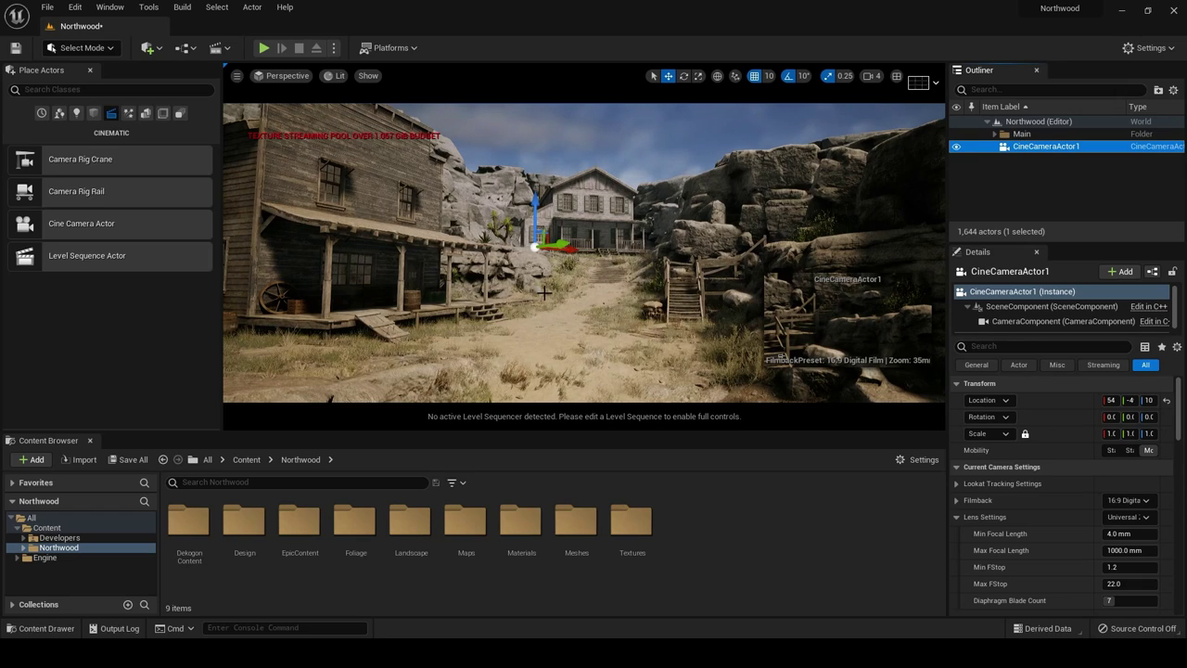
Snap CineCameraActor1 to the current view looking toward the wooden house.
right_click(1038, 148)
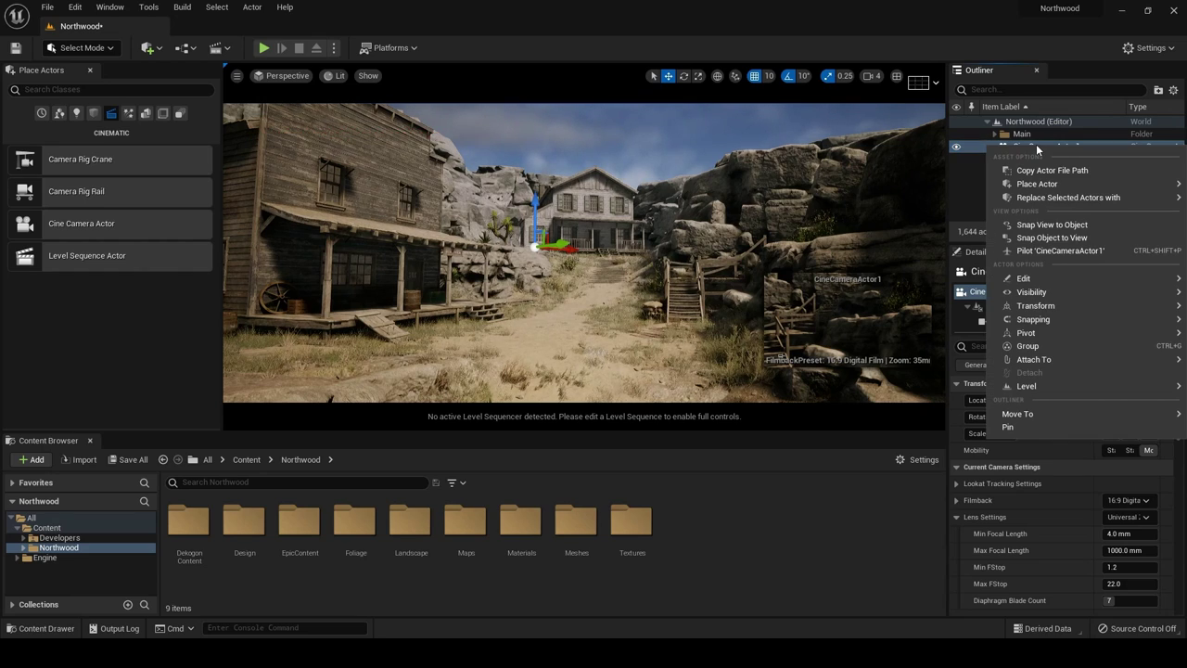
left_click(1038, 239)
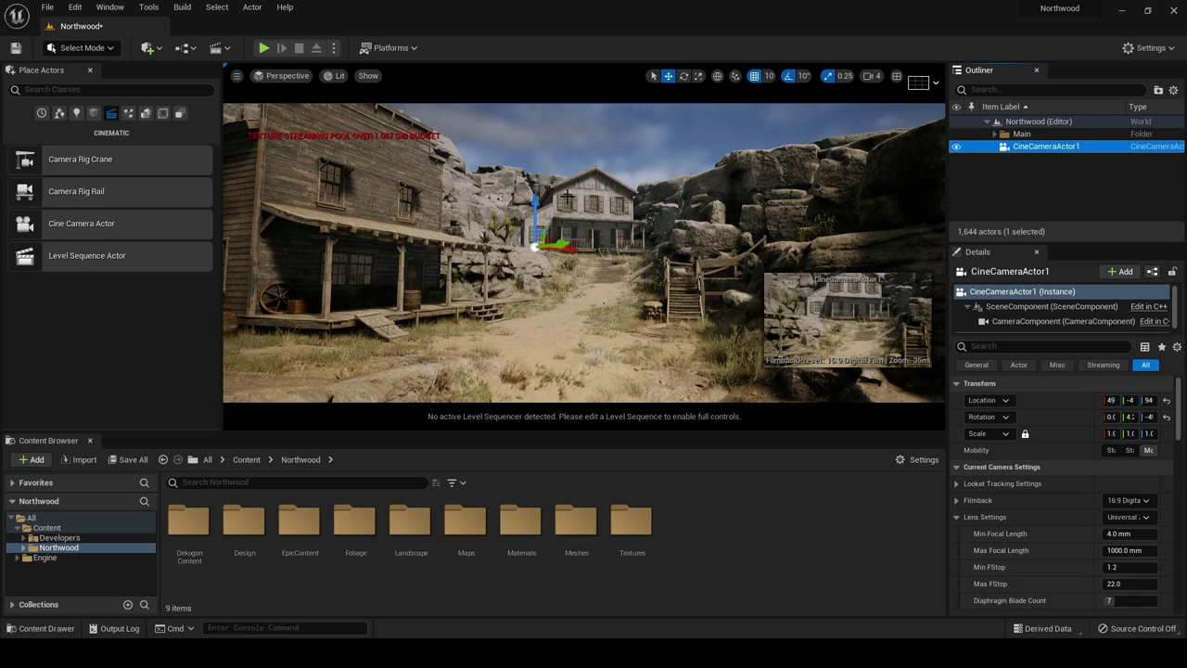
left_click(285, 79)
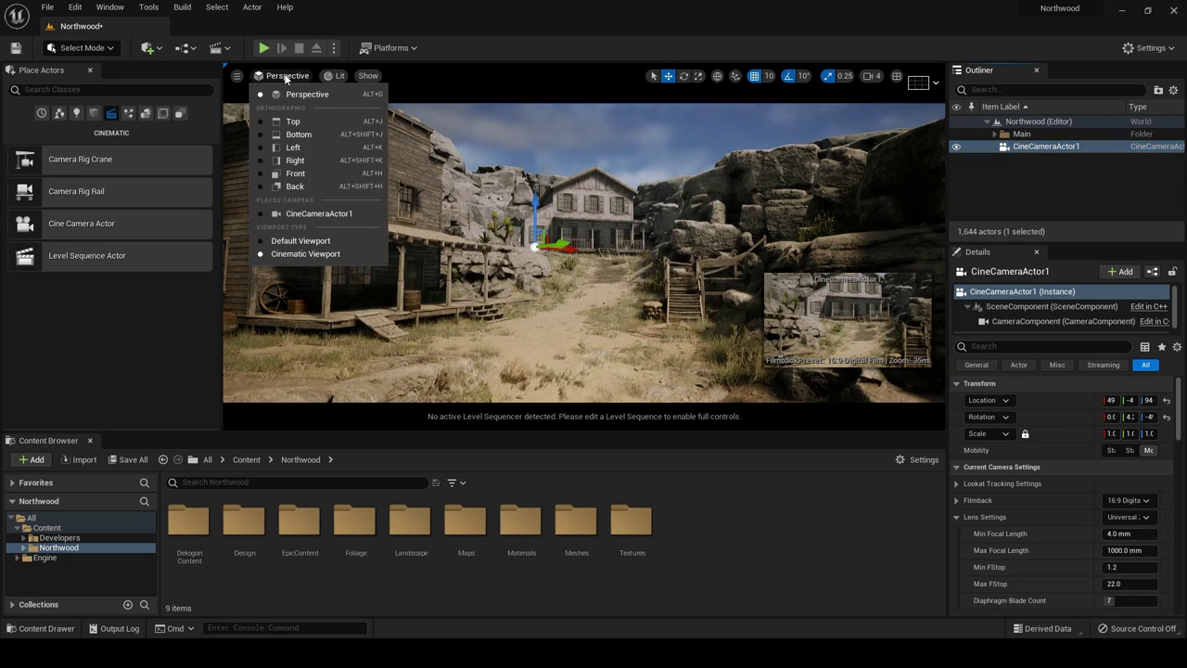
Pilot CineCameraActor1 and tilt it up so the wooden house fills the shot.
left_click(337, 216)
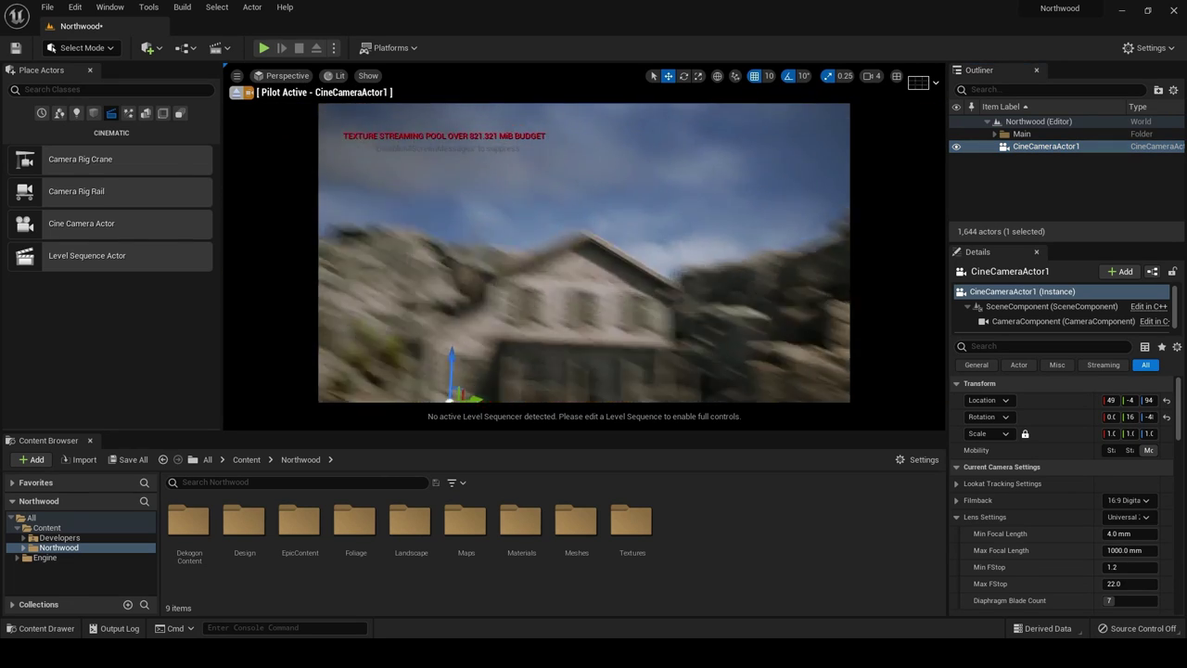
right_click_drag(337, 216, 343, 199)
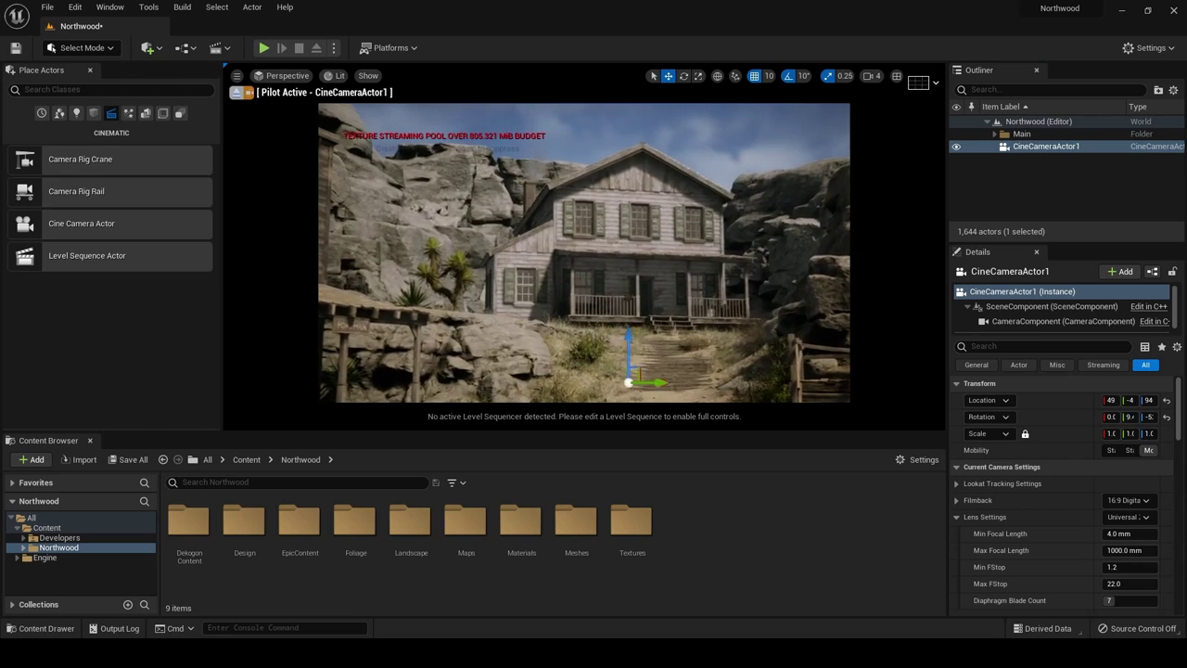
left_click(1035, 149)
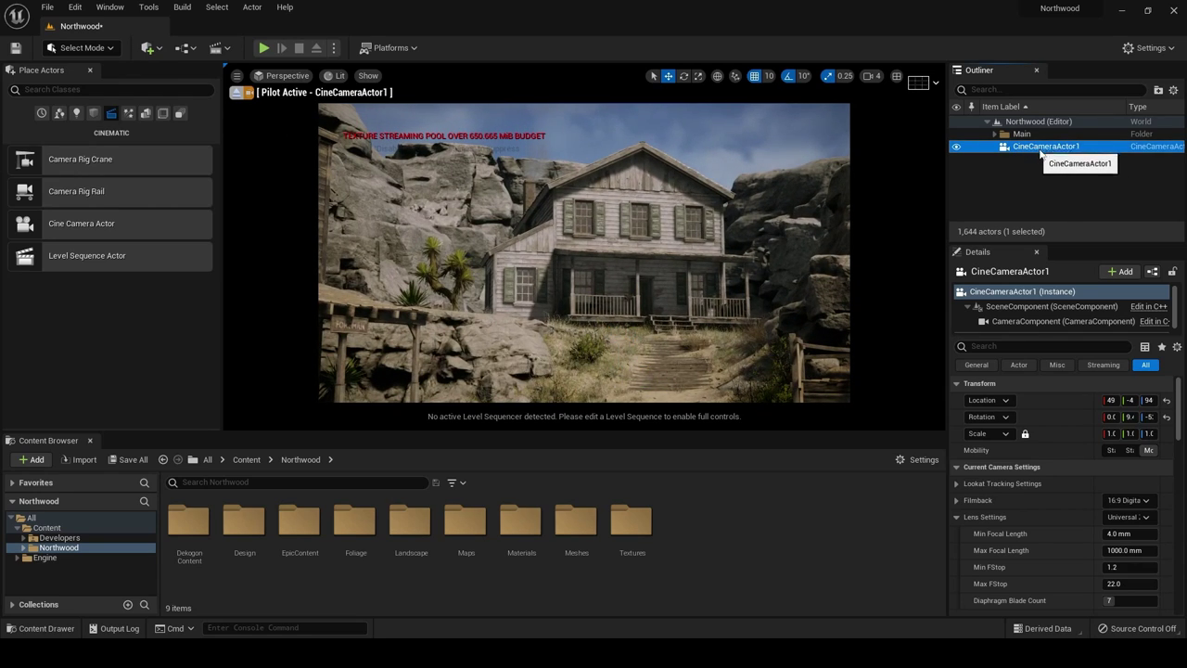
left_click(1035, 148)
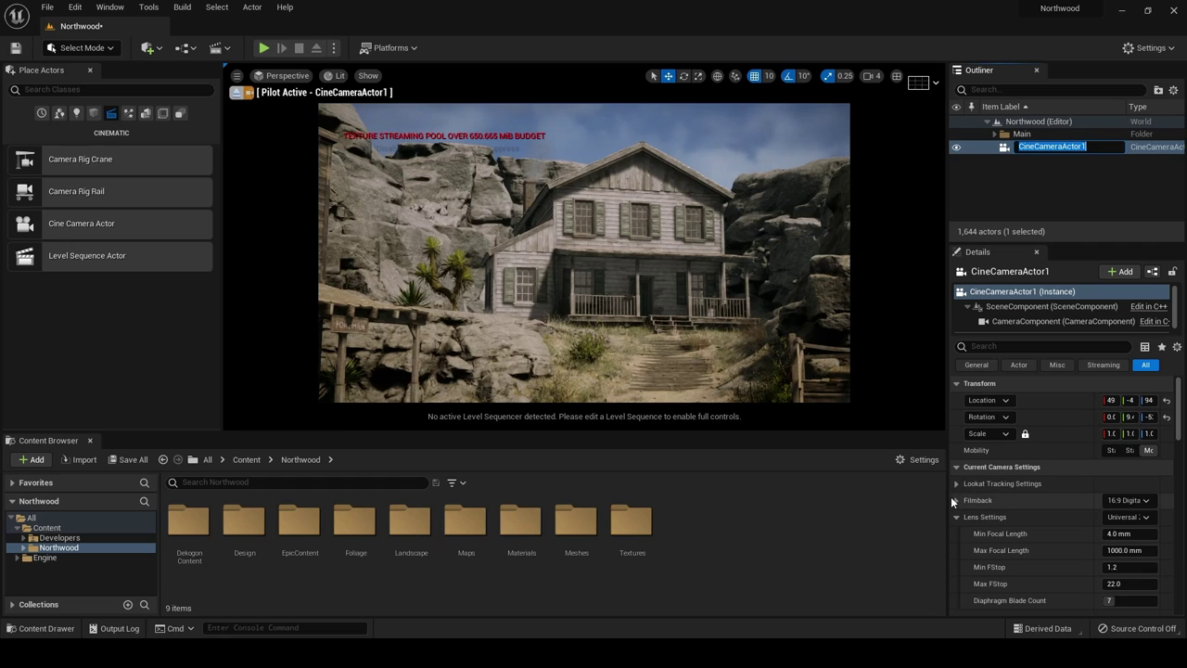
left_click_drag(948, 496, 833, 496)
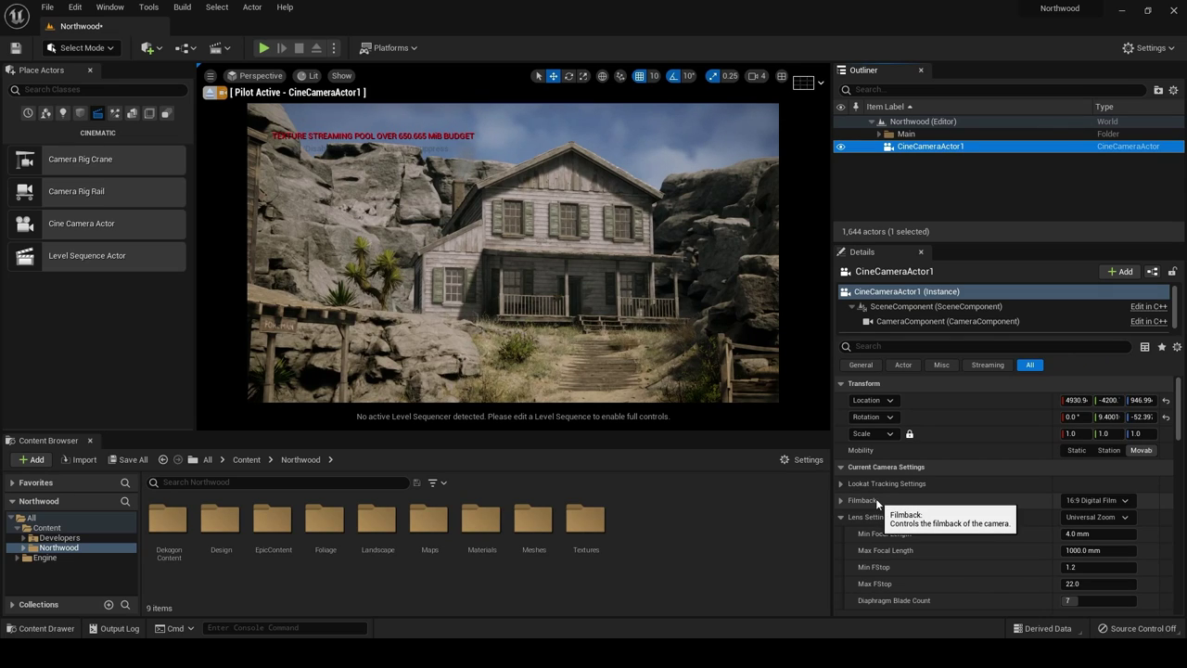
Set CineCameraActor1's Filmback preset to 16:9 DSLR.
left_click(1119, 504)
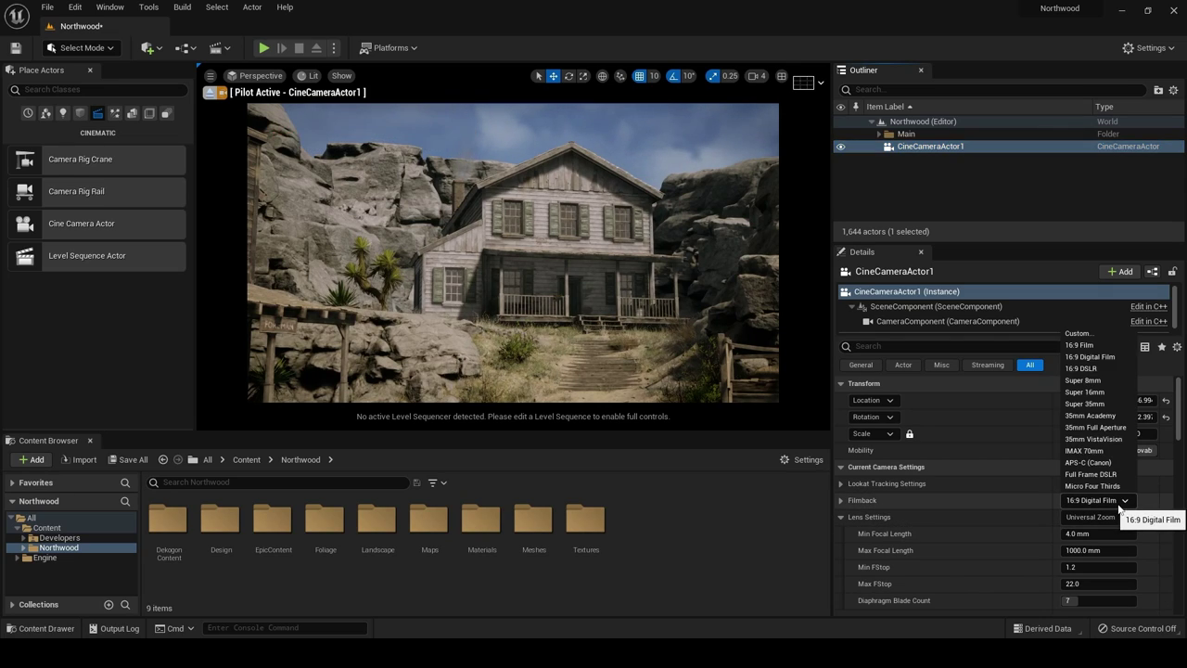
left_click(1103, 369)
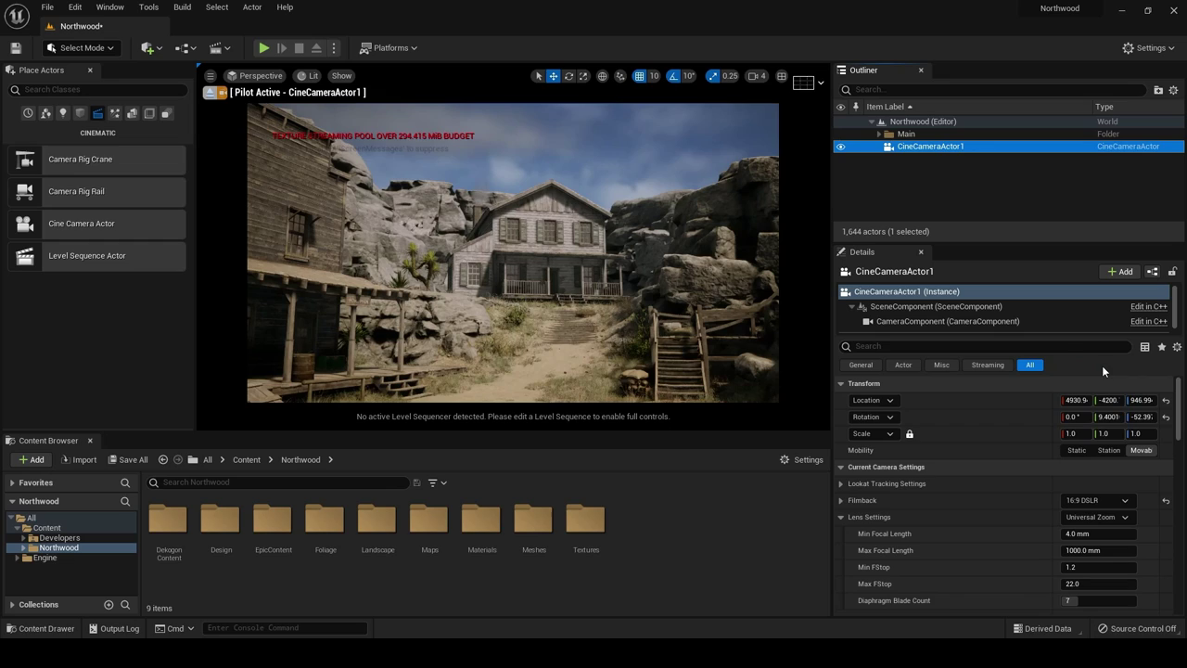
left_click(1094, 517)
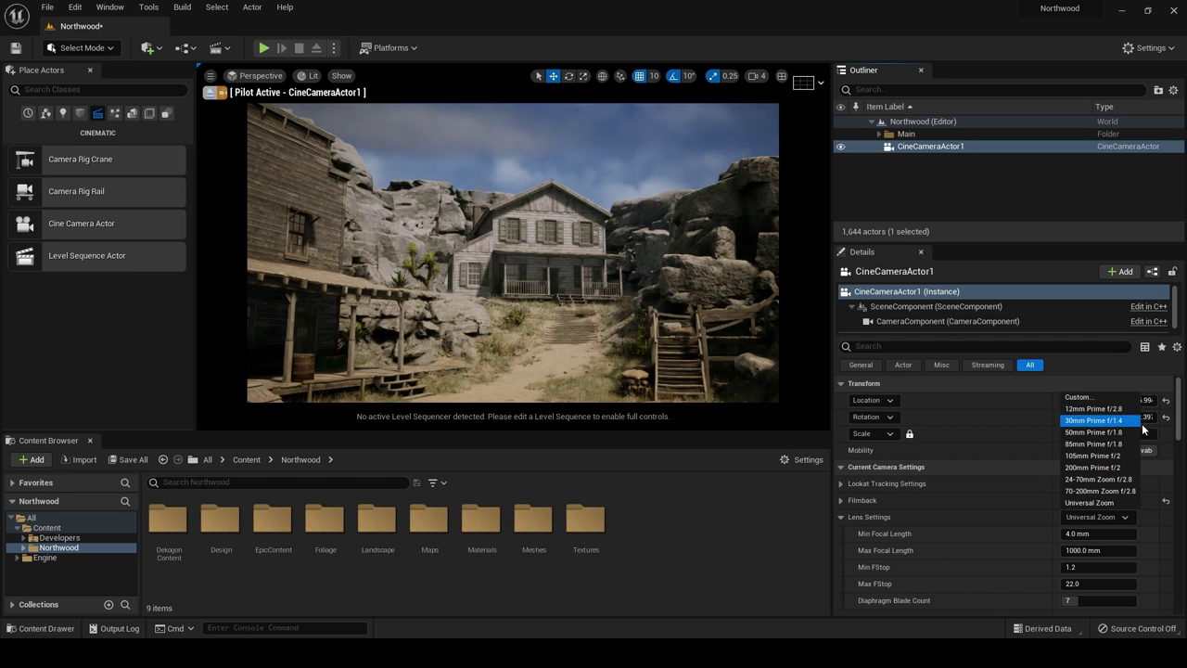
Apply the 30mm Prime lens preset and adjust the camera's aim.
left_click(1108, 421)
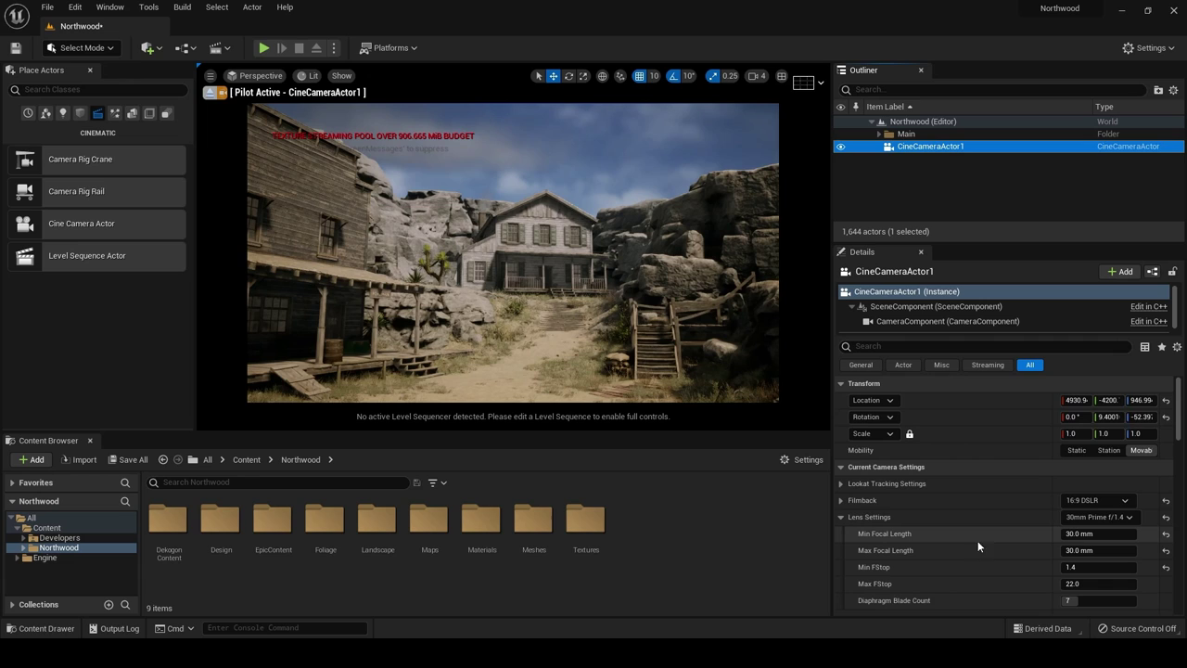
right_click_drag(510, 260, 520, 278)
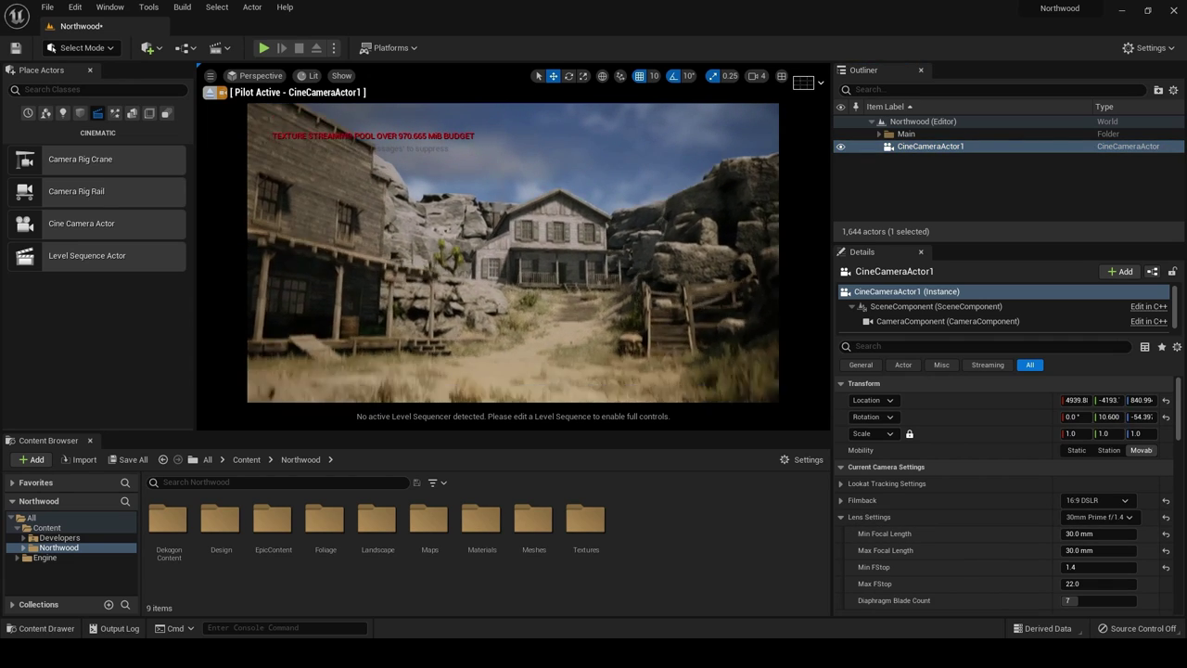
middle_click_drag(513, 253, 464, 227)
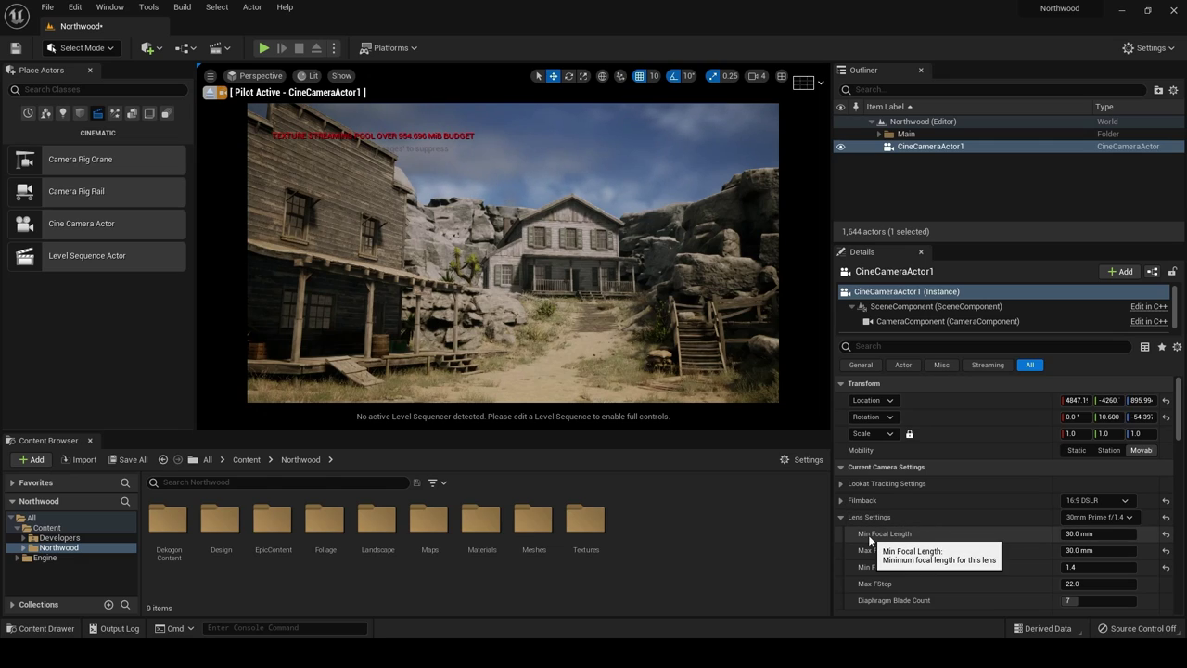
Set both Min and Max Focal Length to 22 mm.
mouse_move(1072, 535)
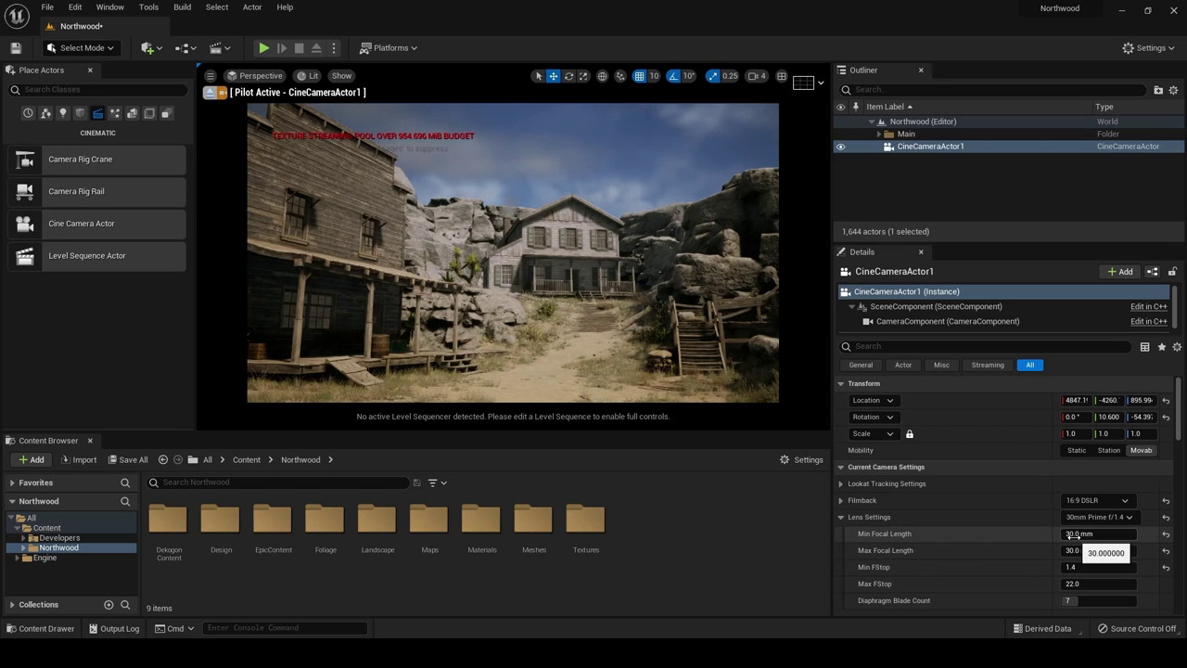
left_click(1073, 534)
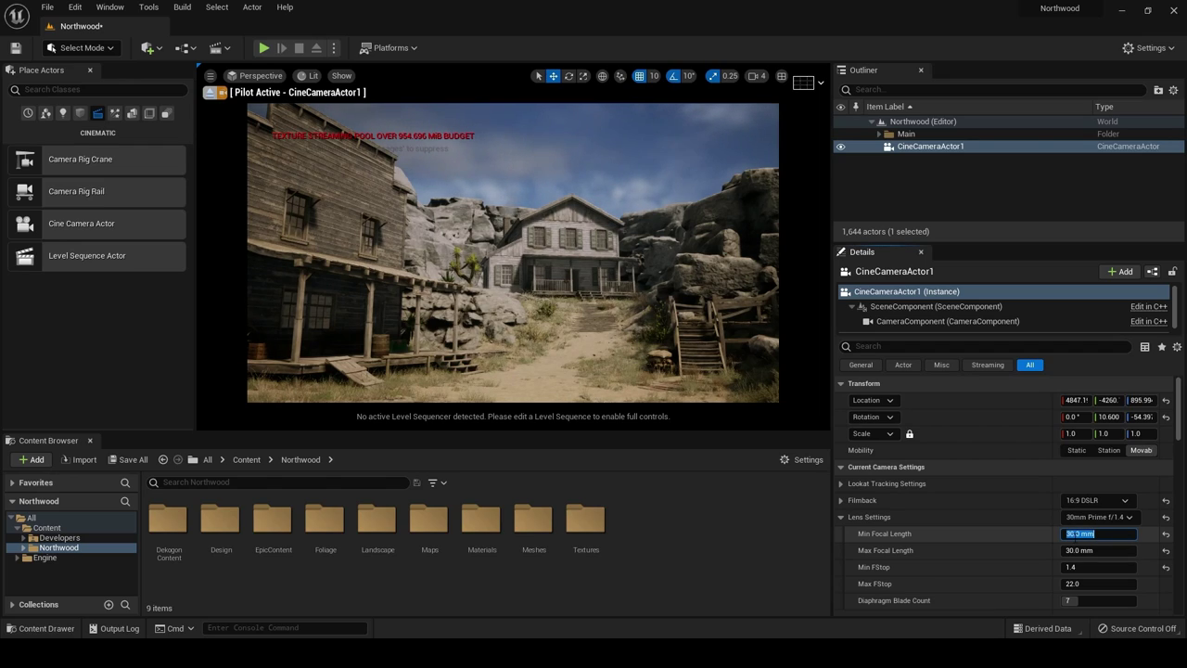
type("22")
key("Tab")
type("22")
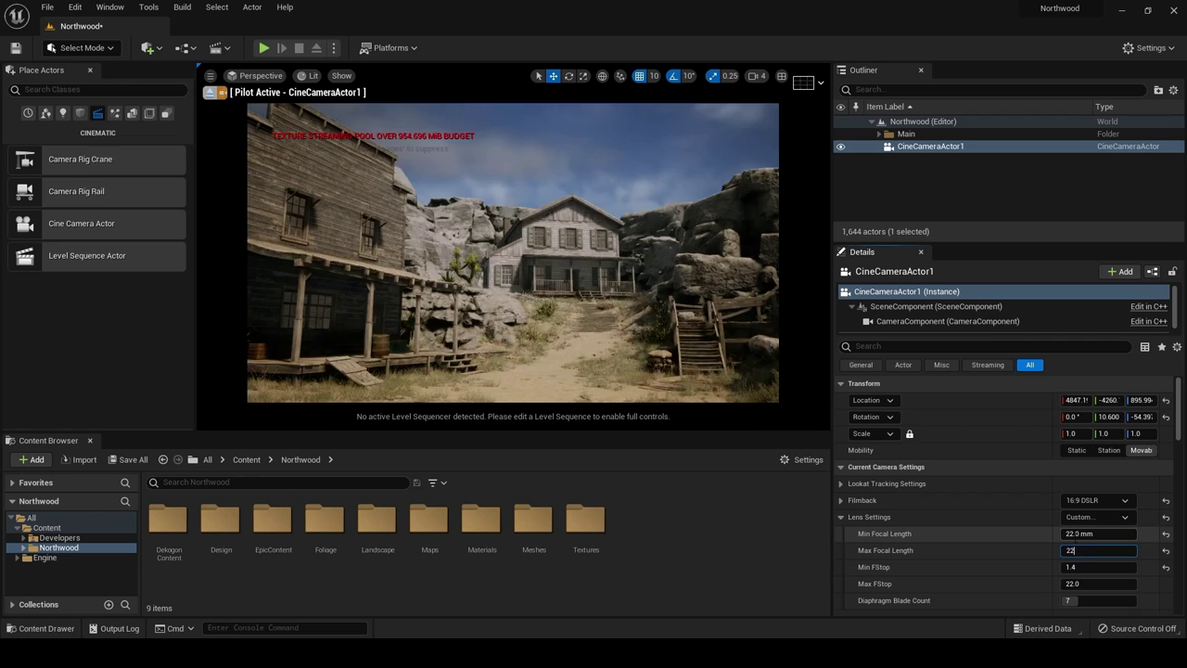
key("Return")
Fly the camera forward up the street and re-aim it at the house.
right_click_drag(513, 253, 538, 278)
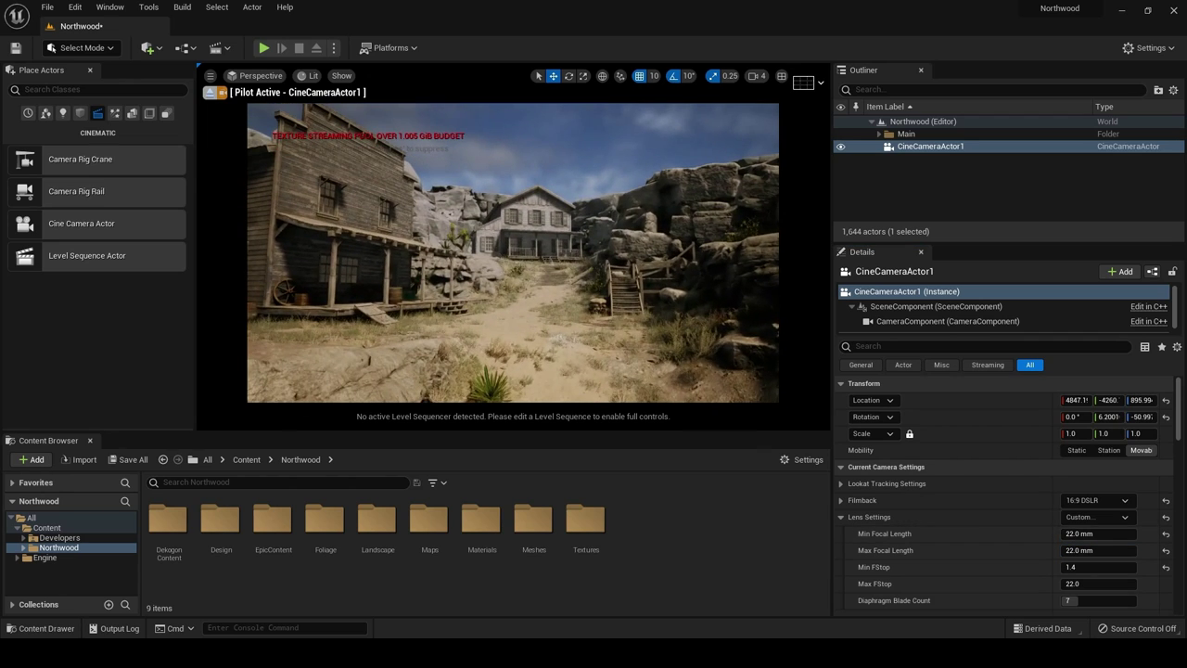
key("w")
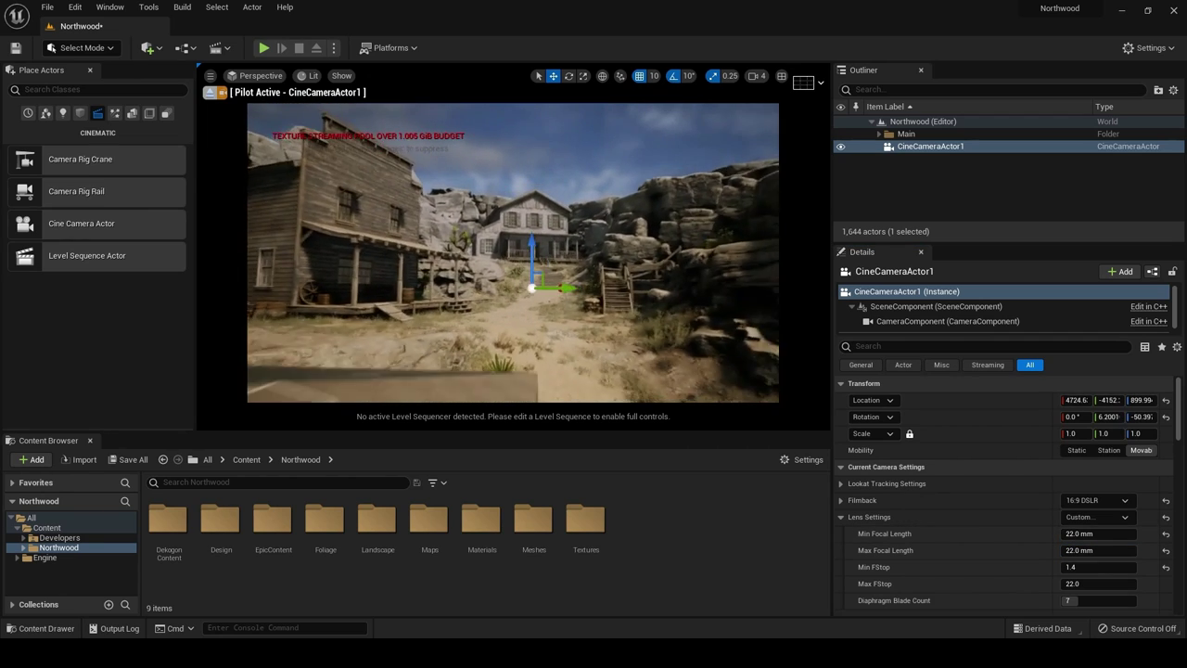
right_click_drag(575, 269, 568, 265)
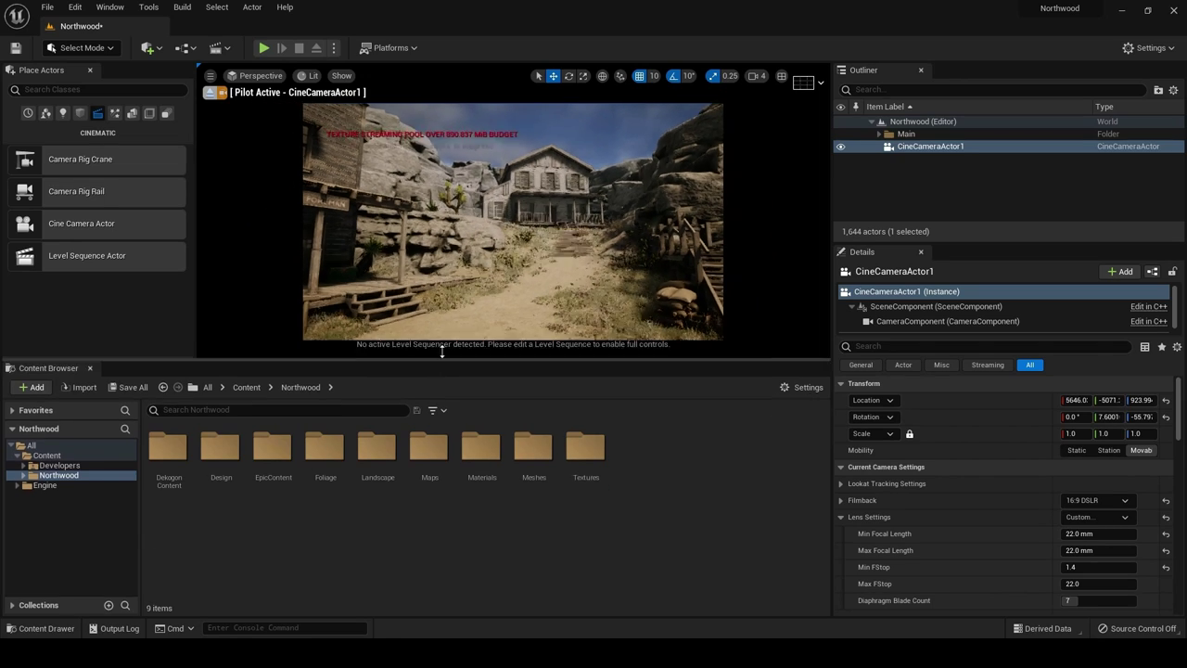
left_click_drag(437, 433, 438, 385)
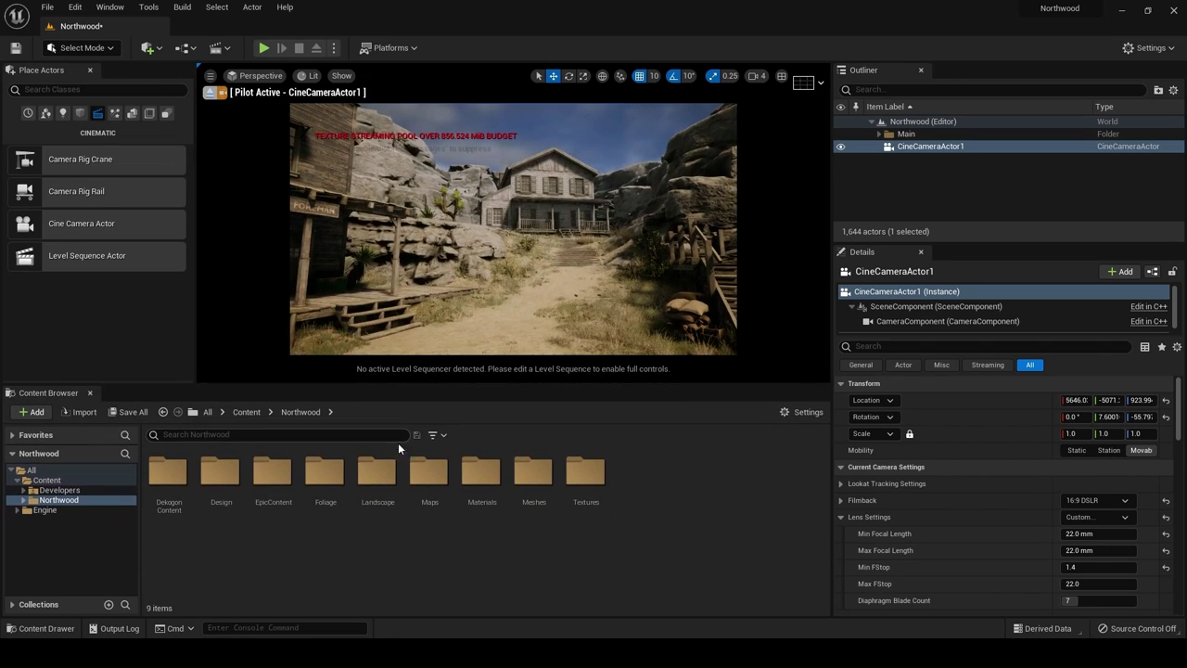
Add a Level Sequence from the Cinematics menu and save it as 'shot1'.
left_click_drag(313, 384, 316, 459)
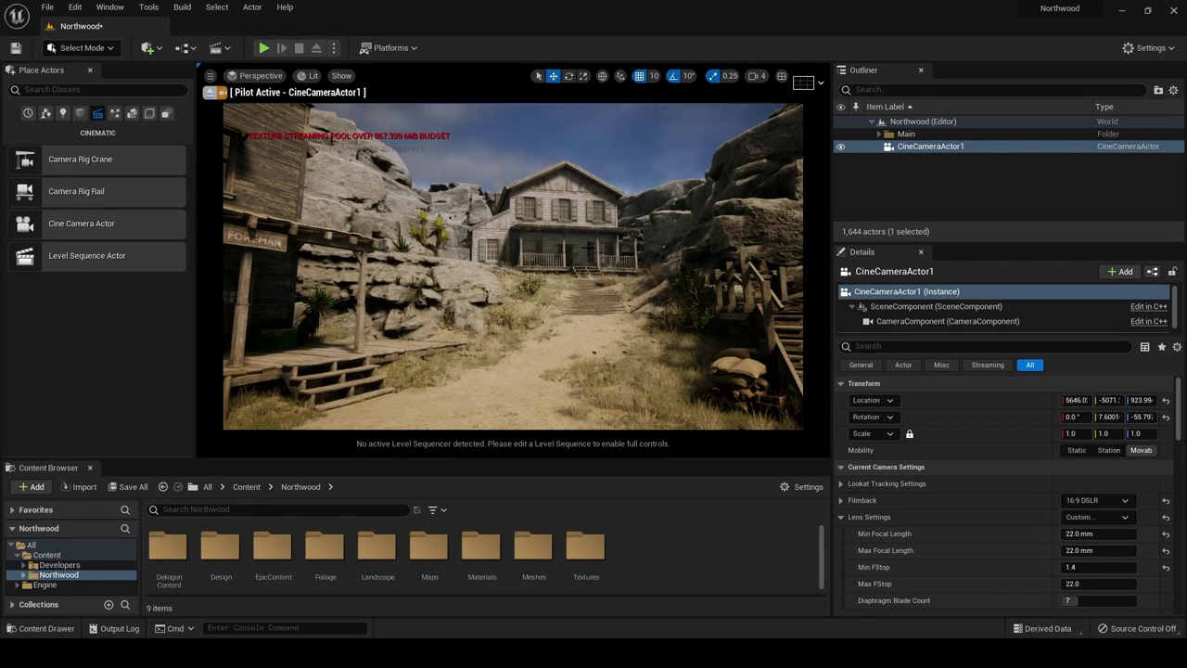
left_click(229, 50)
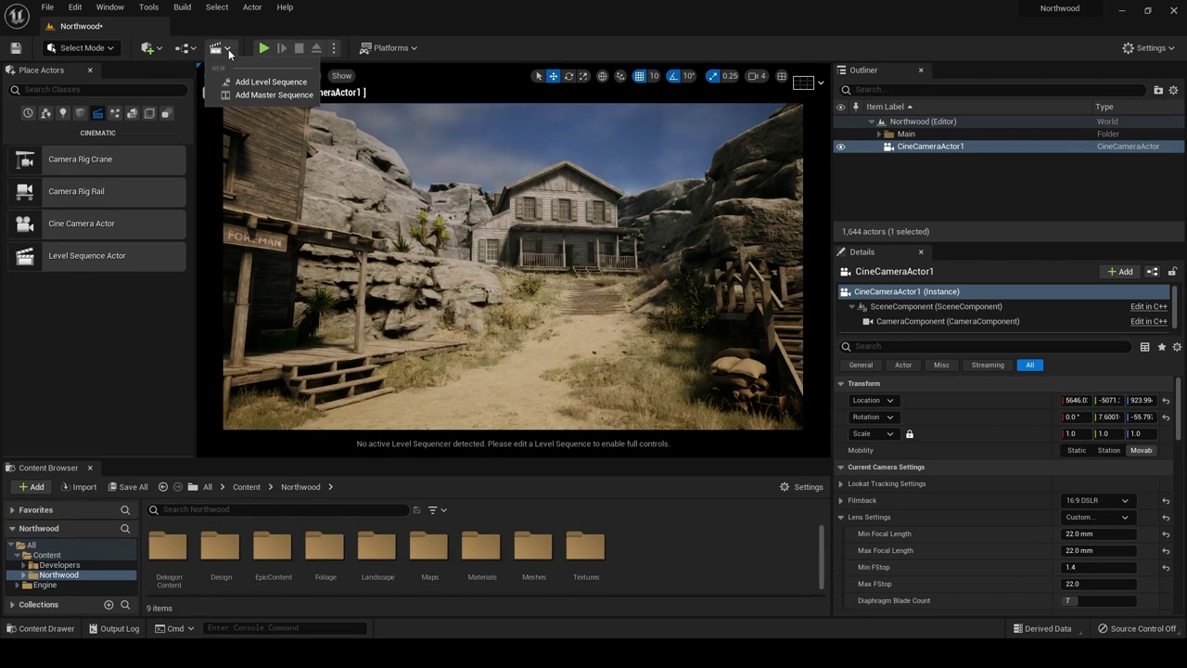
left_click(268, 85)
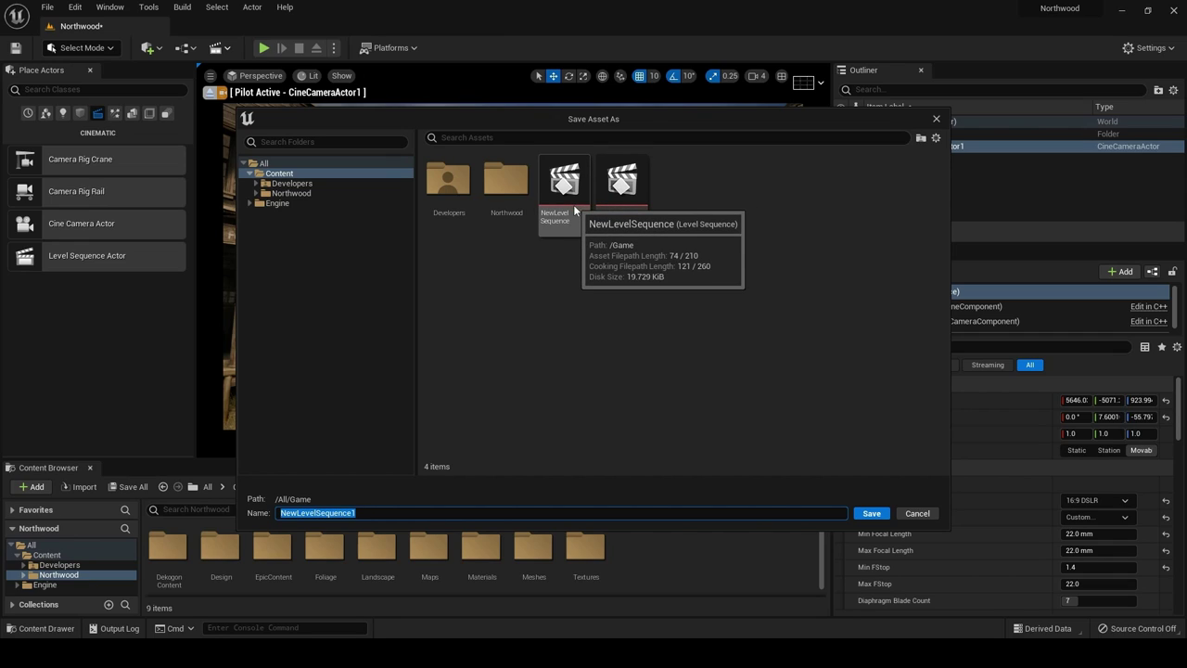
type("s")
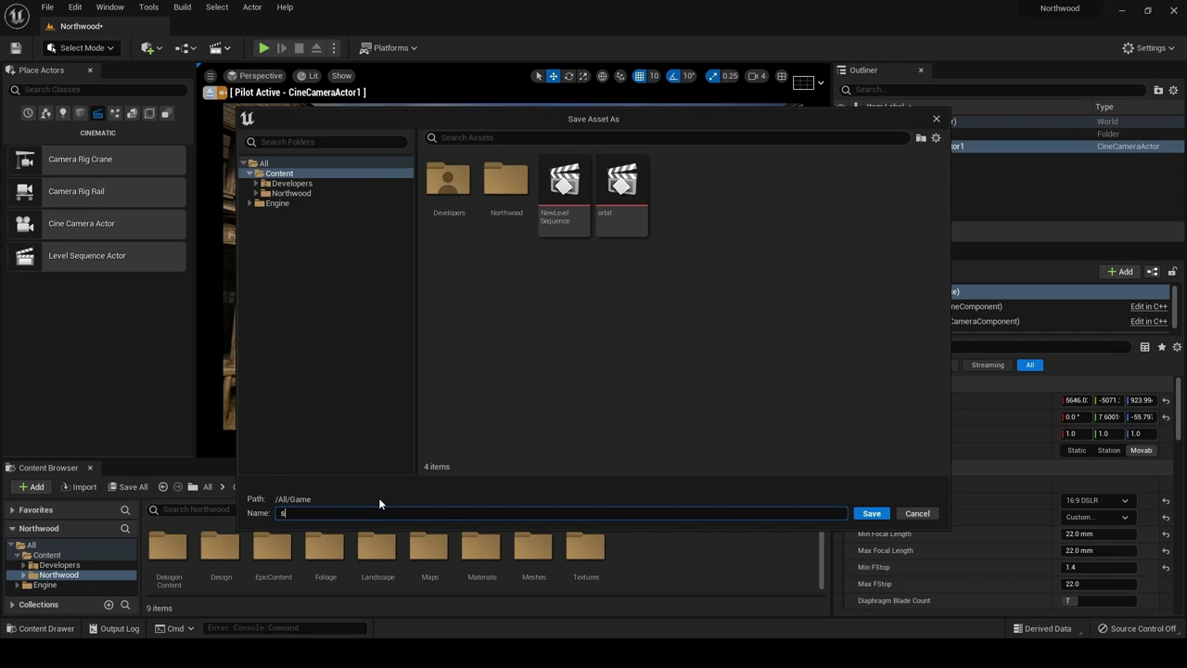
type("hot1")
left_click(873, 514)
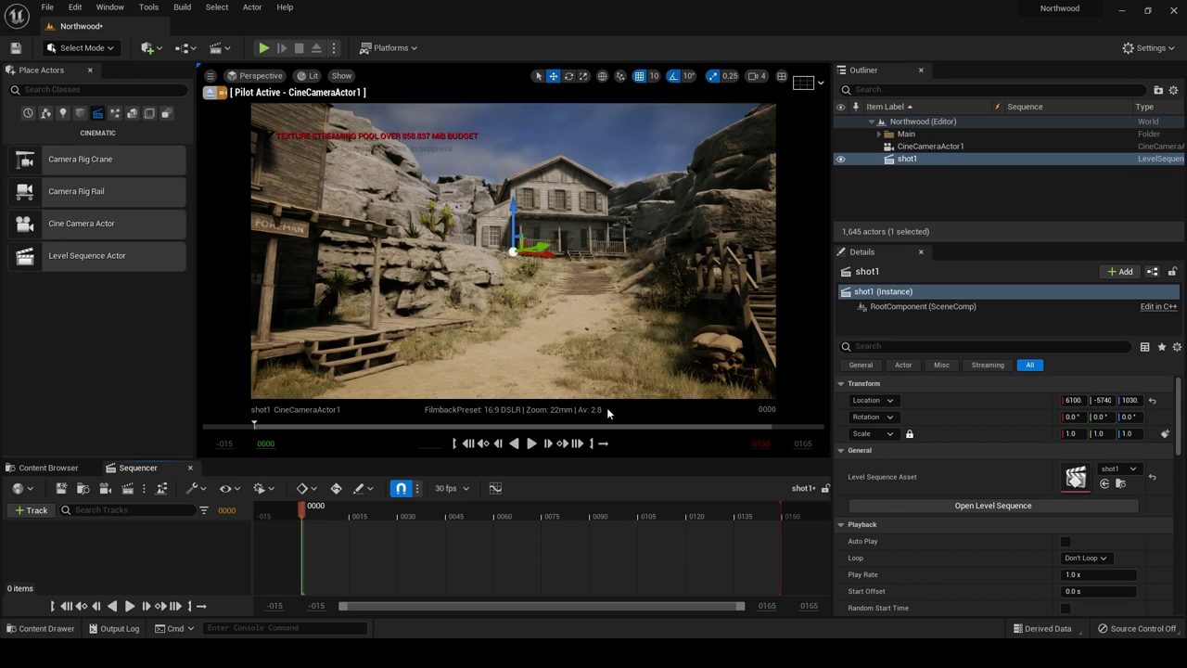
Fly CineCameraActor1 closer so the house and front steps fill the frame.
mouse_move(643, 324)
right_mouse_down()
mouse_move(668, 324)
mouse_move(631, 324)
mouse_move(667, 324)
mouse_move(642, 322)
right_mouse_up()
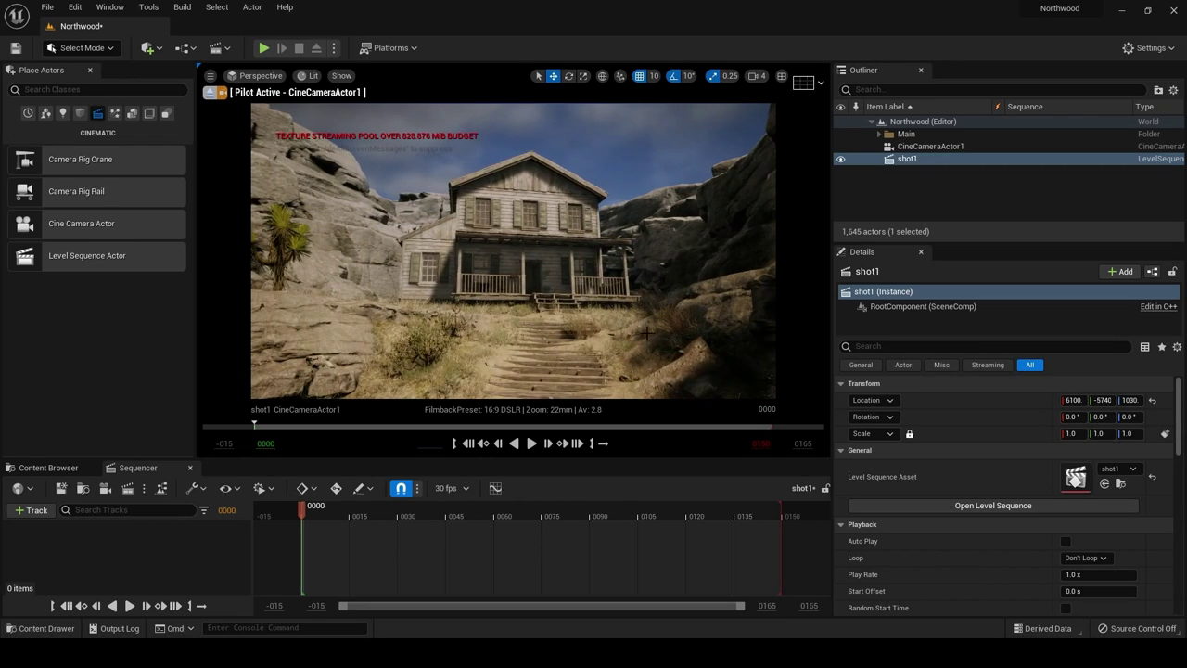
left_click(924, 147)
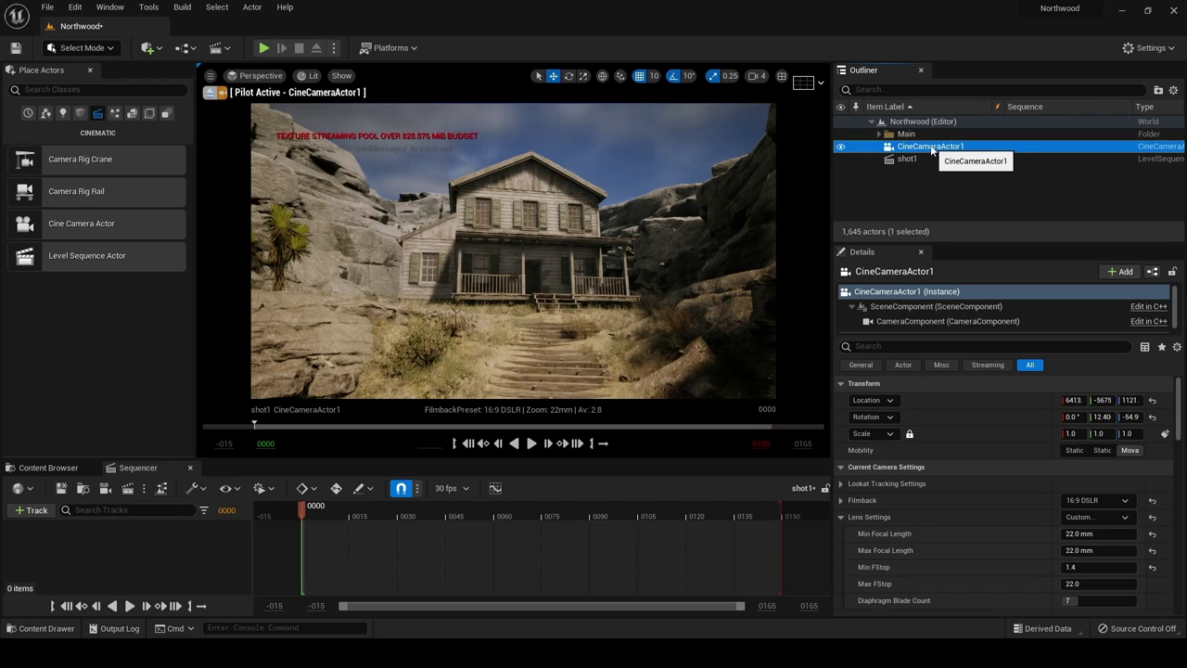
Drag CineCameraActor1 into the shot1 Sequencer and scrub the playhead through frames 0–148.
left_click_drag(931, 150, 306, 543)
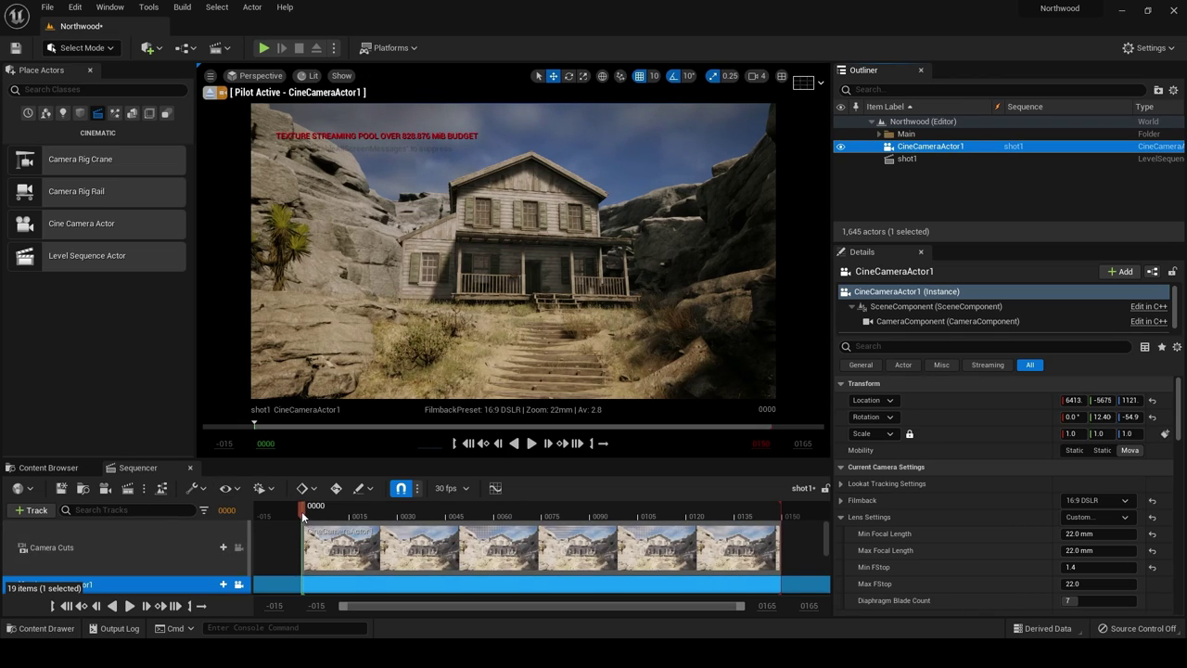
left_click_drag(302, 513, 332, 517)
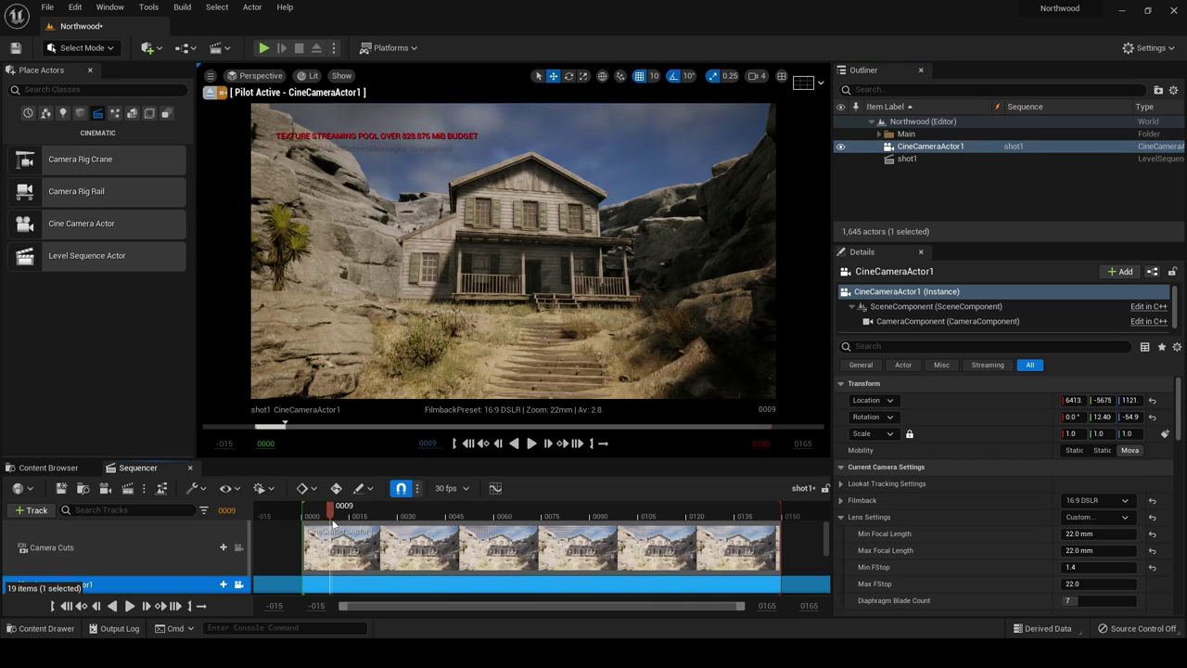
left_click_drag(332, 514, 785, 524)
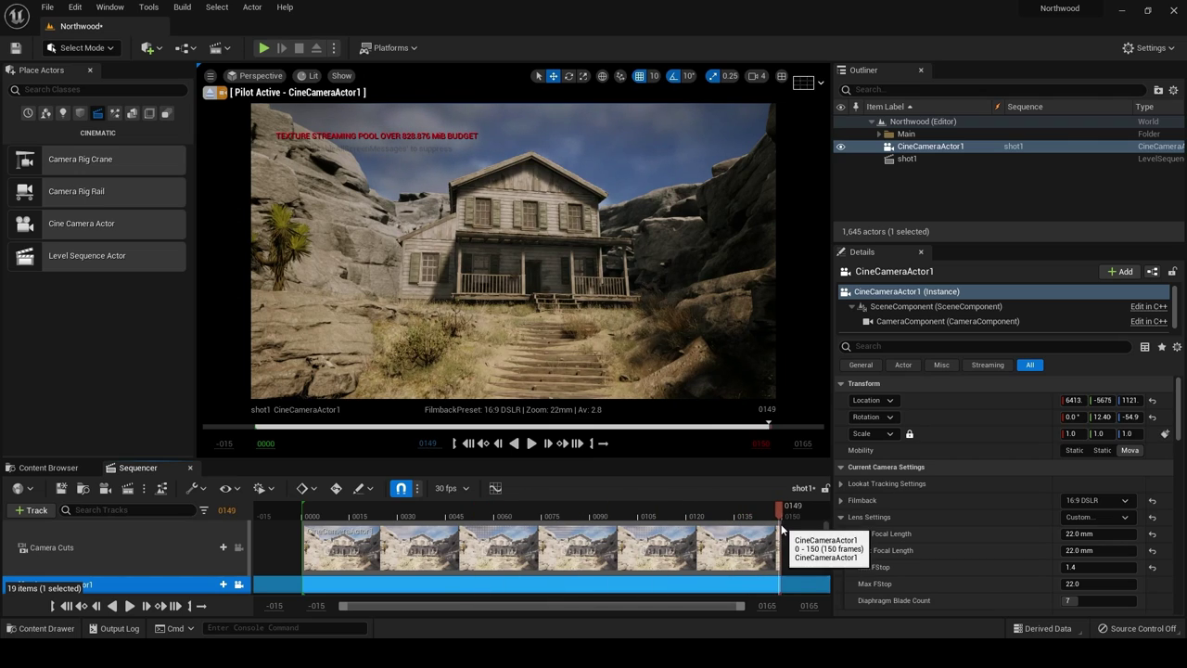
left_click_drag(783, 524, 779, 522)
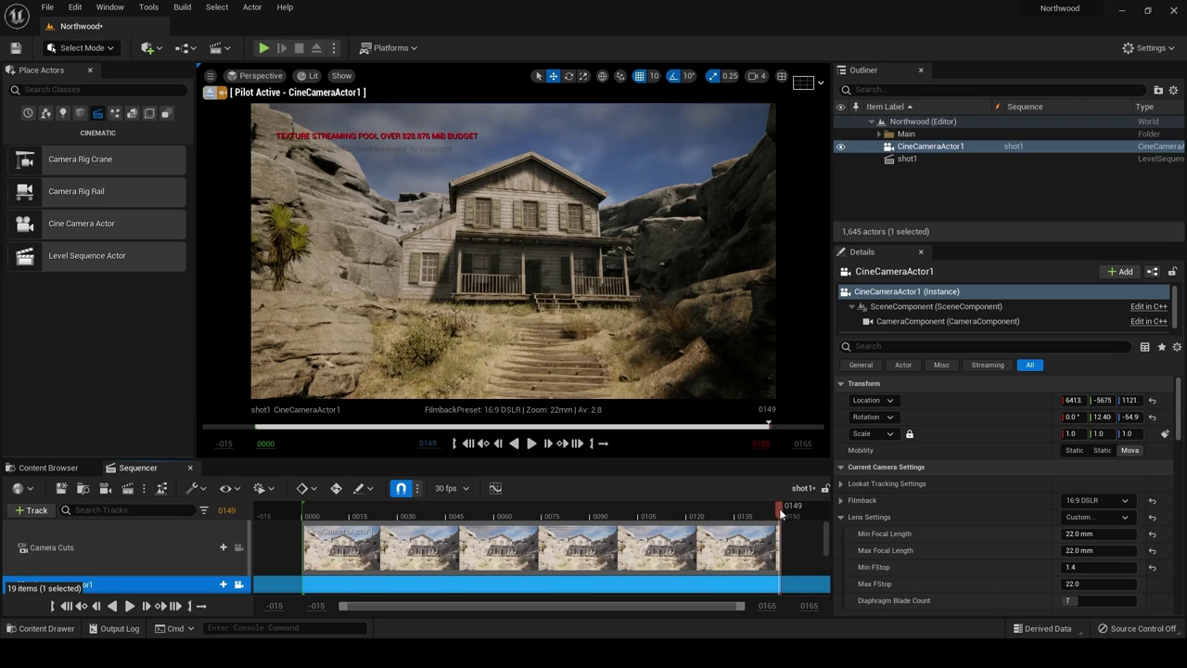
key("Left")
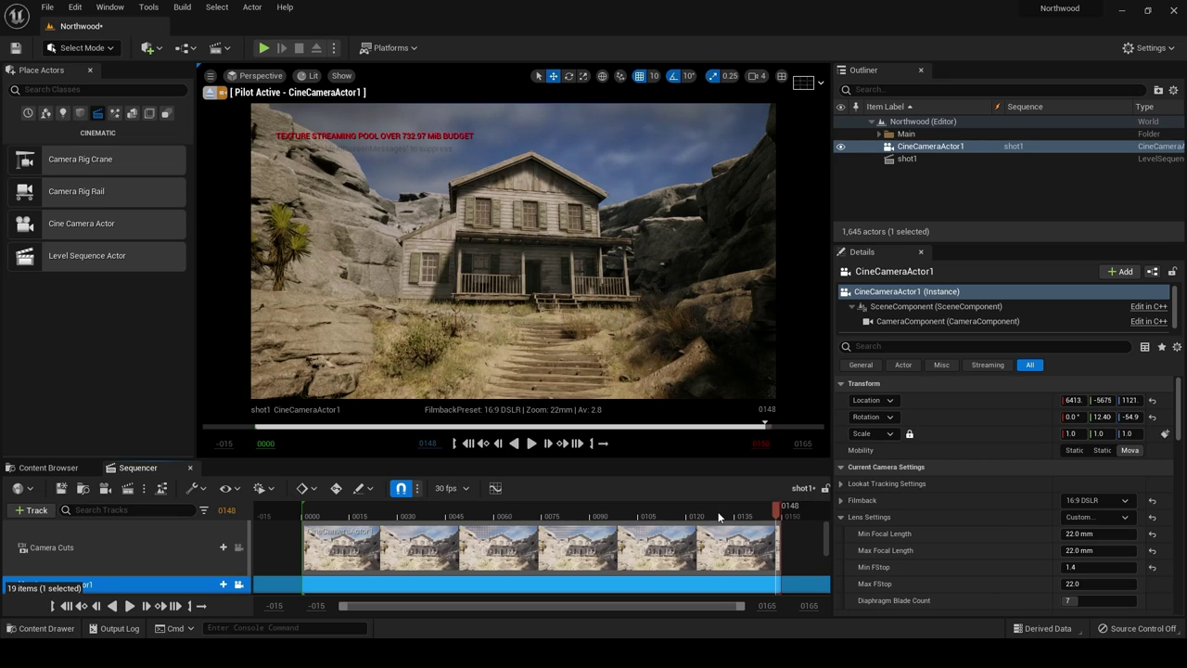
Stretch the CineCameraActor1 section and its Camera Cuts clip to end at frame 300.
left_click(226, 510)
type("300")
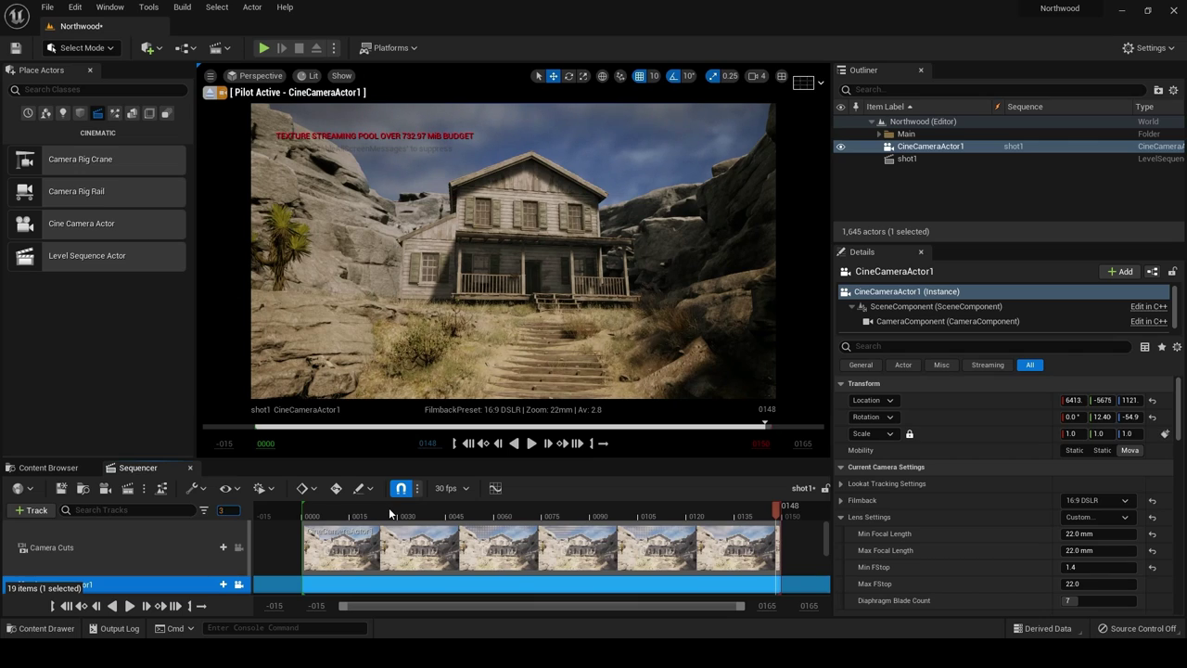
key("Return")
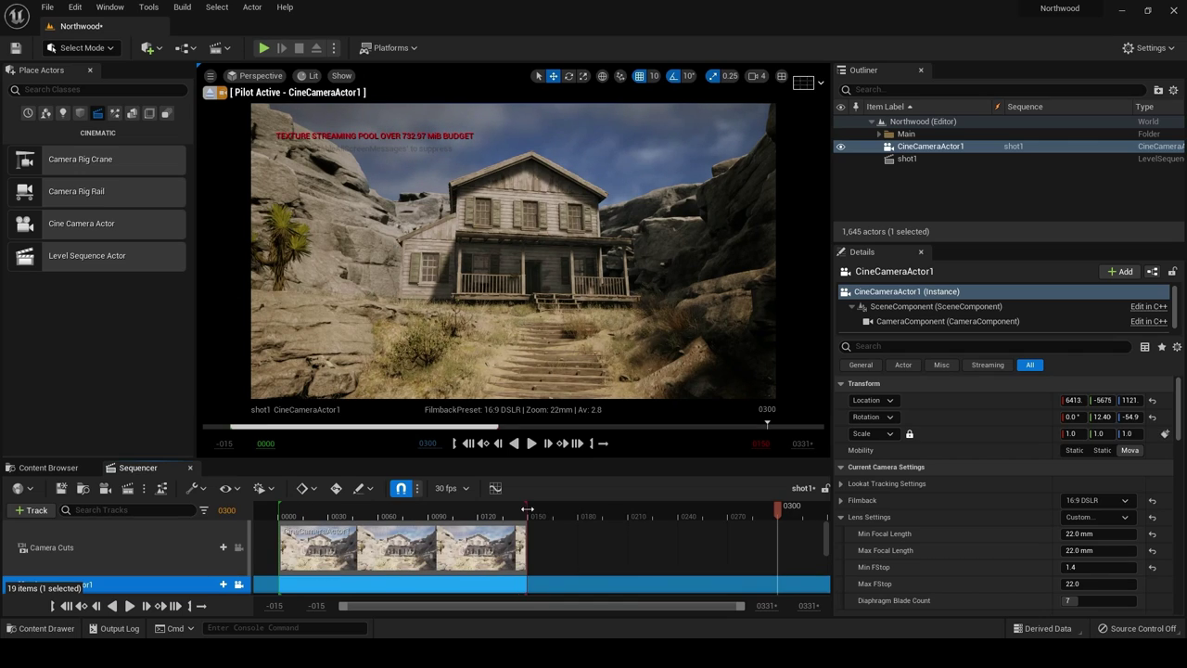
left_click_drag(526, 509, 779, 513)
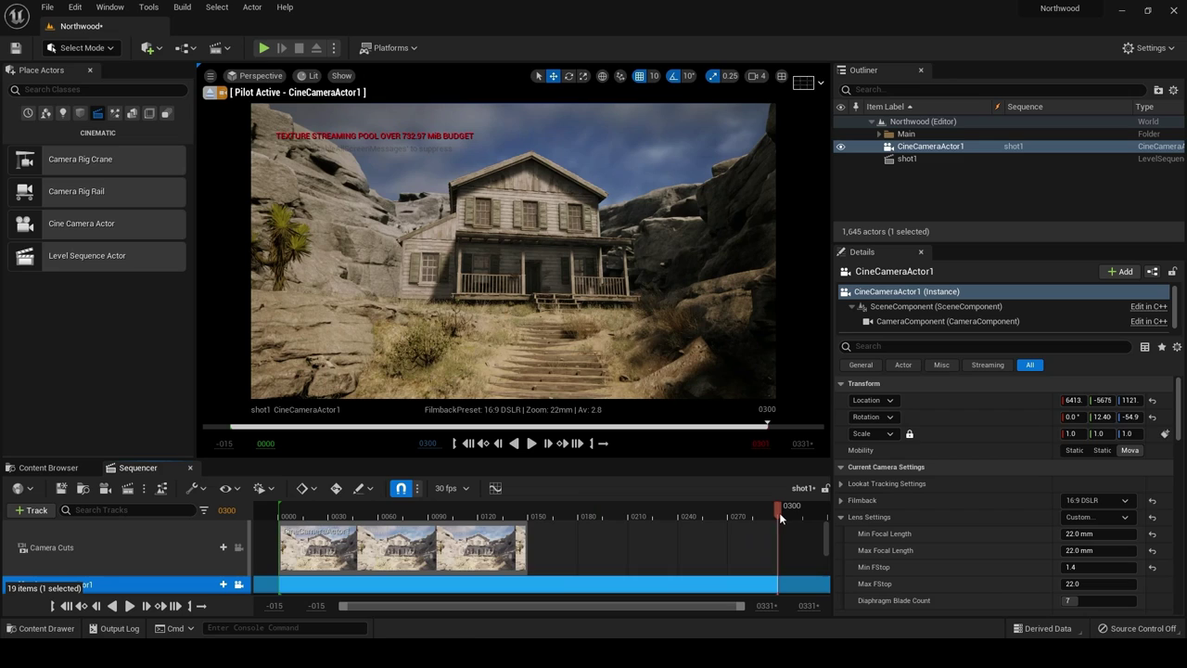
left_click(530, 551)
mouse_move(530, 551)
left_mouse_down()
mouse_move(777, 551)
mouse_move(559, 512)
left_mouse_up()
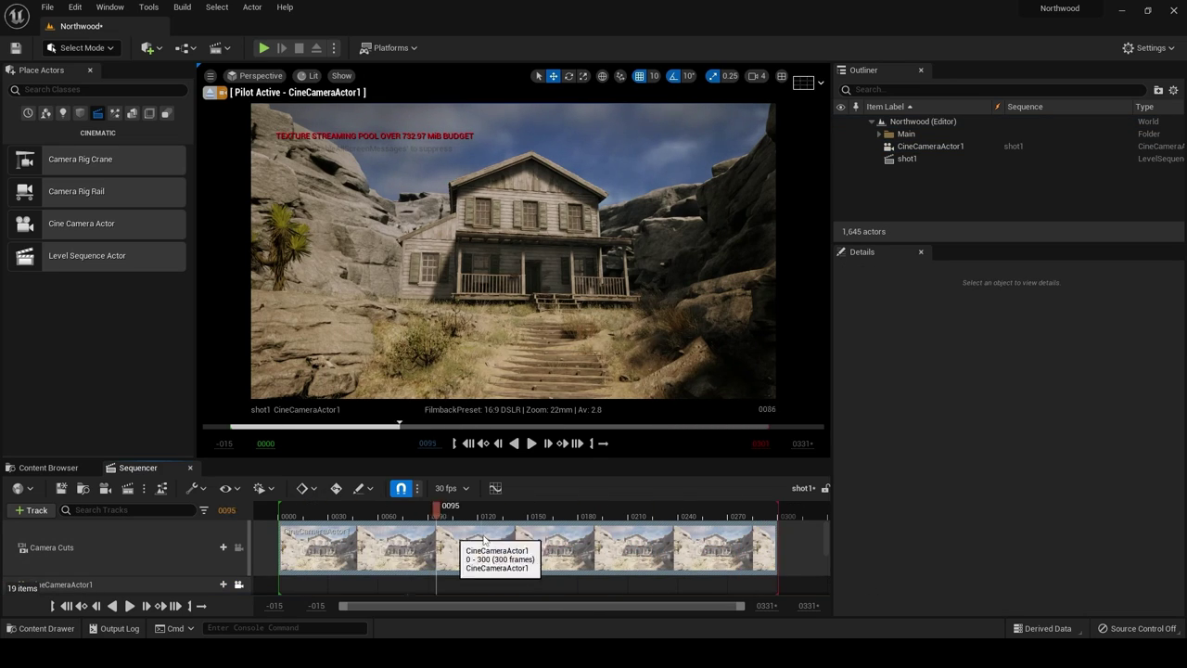
left_click(461, 513)
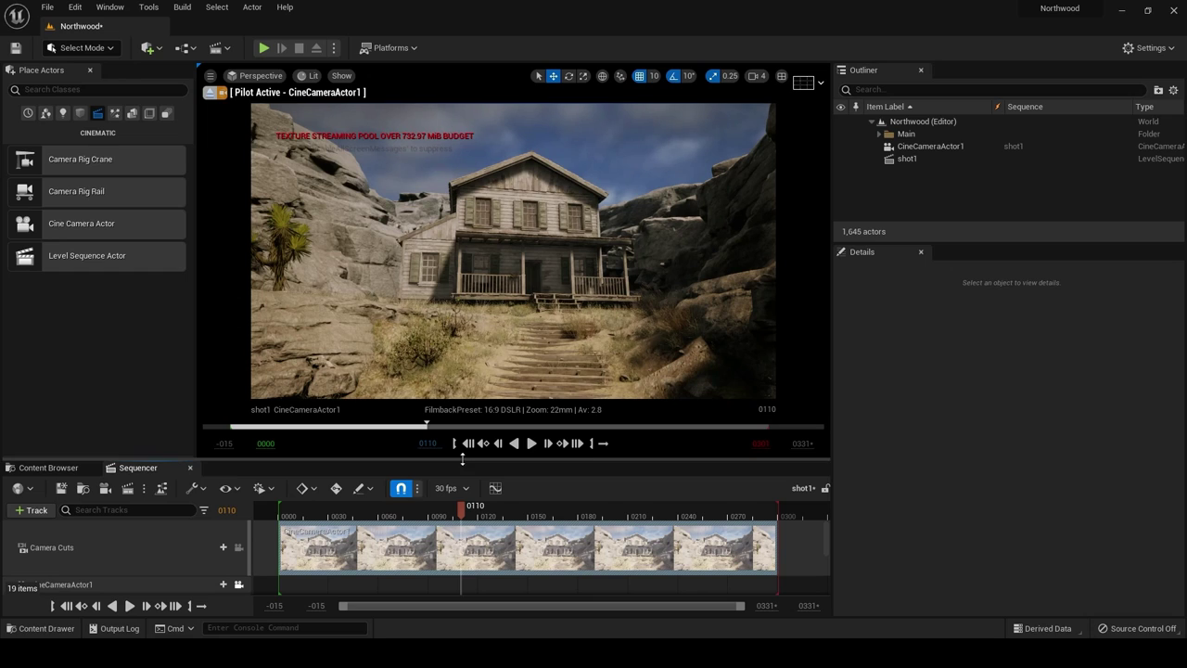
left_click_drag(463, 461, 463, 403)
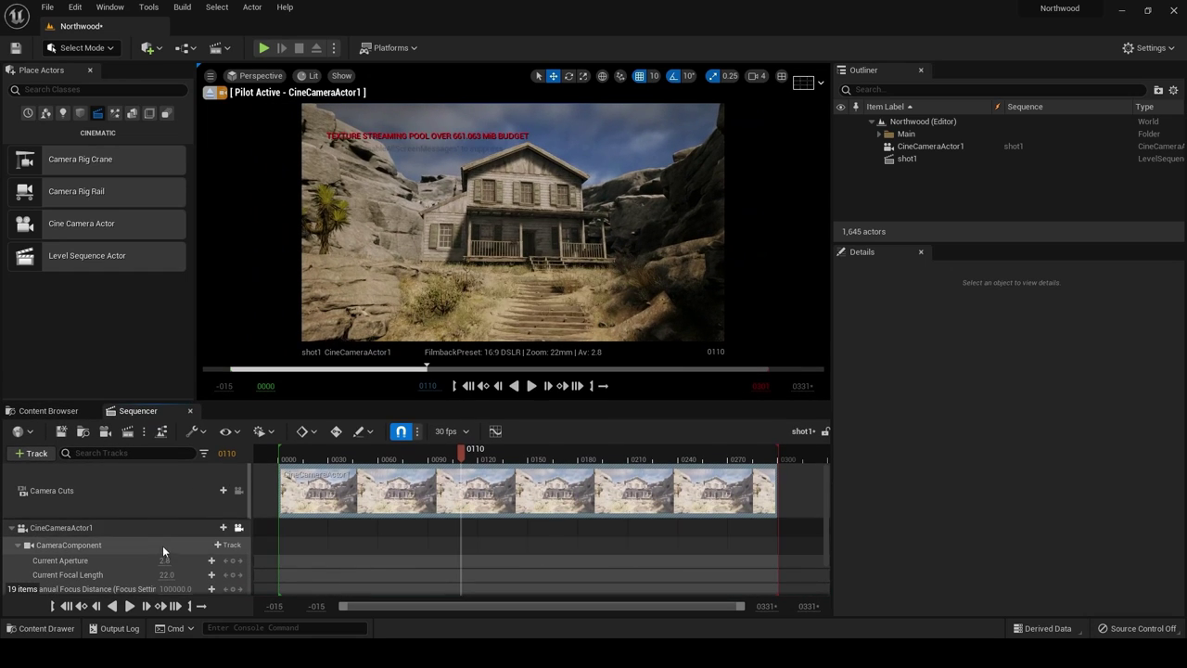
Return to frame 0000 and fly CineCameraActor1 forward, lowering it toward the ground.
scroll(160, 546, "down", 1)
scroll(160, 546, "up", 1)
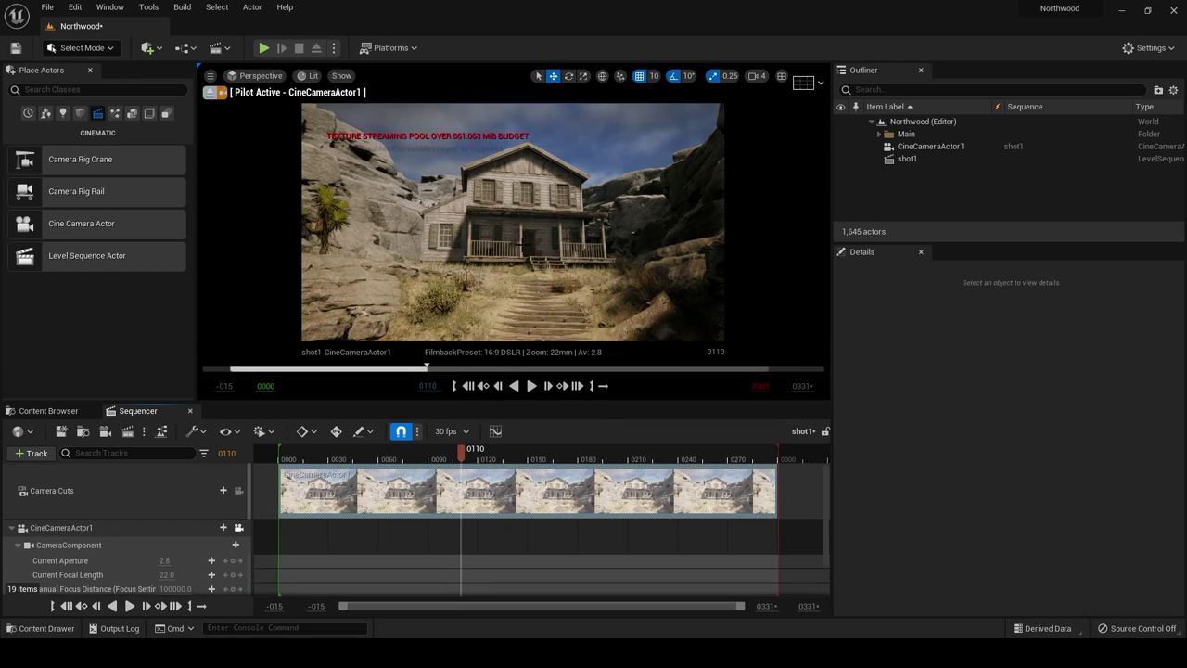
mouse_move(512, 278)
right_mouse_down()
mouse_move(482, 260)
mouse_move(523, 243)
right_mouse_up()
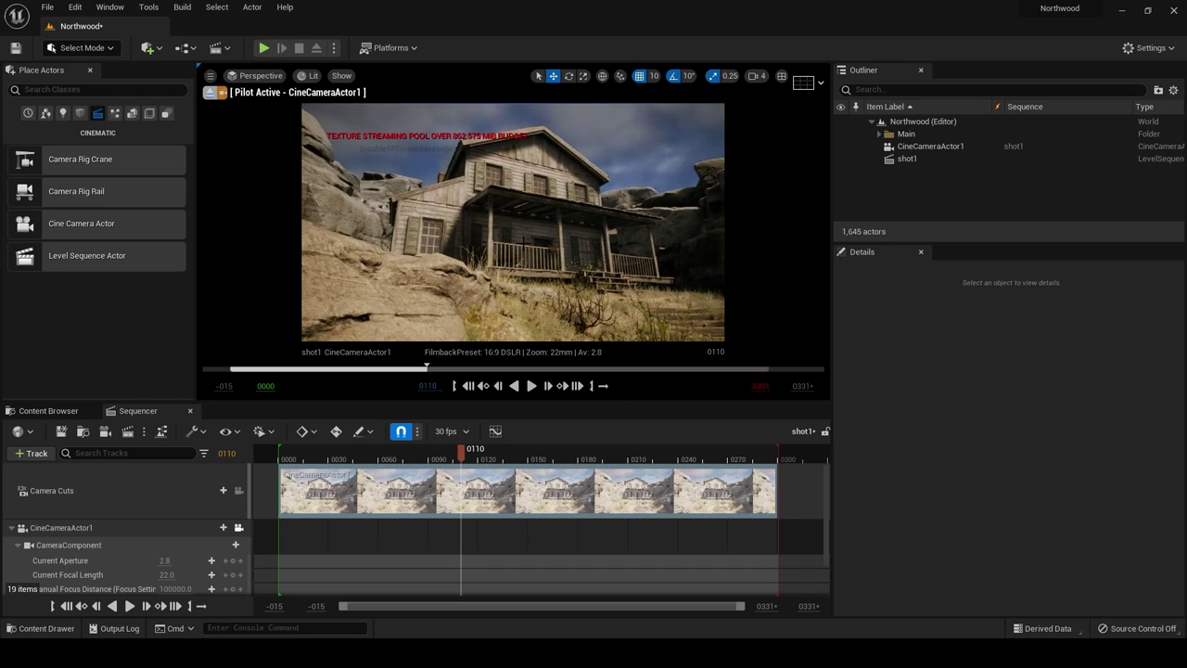
left_click_drag(461, 453, 301, 455)
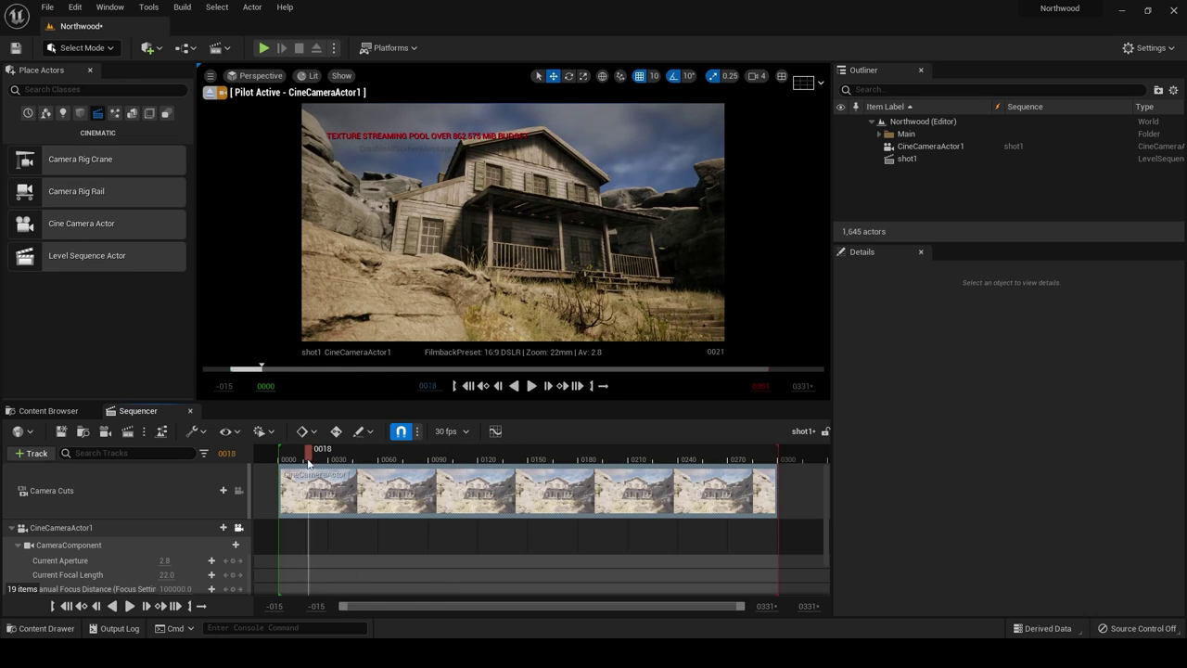
left_click(67, 606)
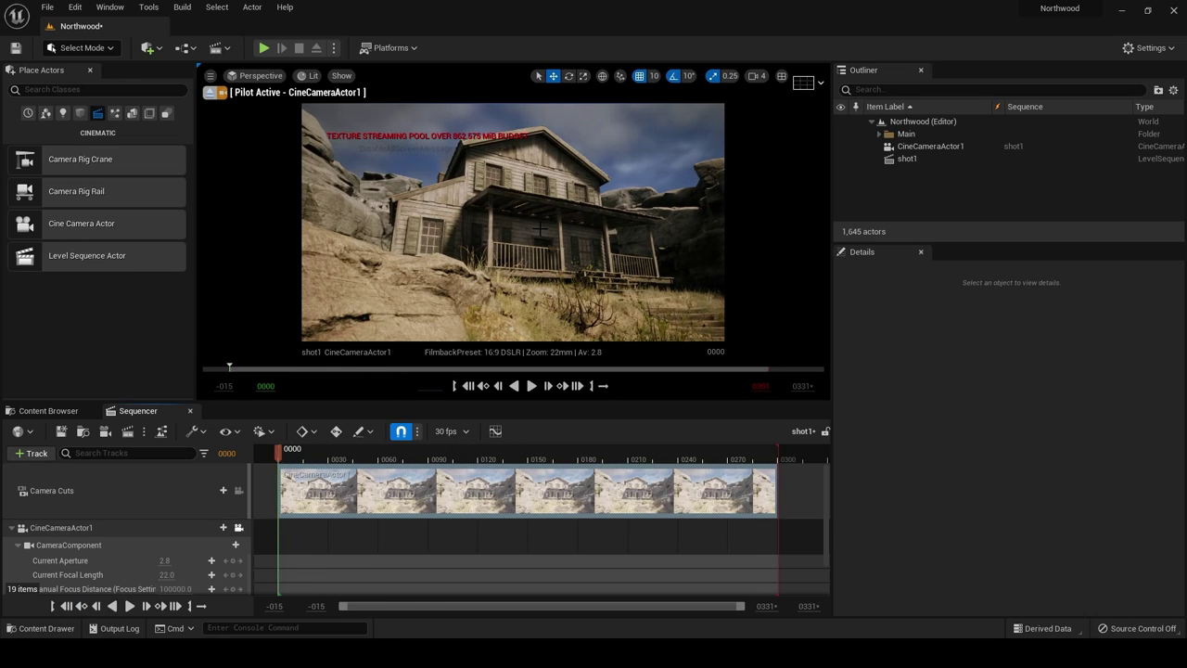
right_click_drag(218, 352, 216, 352)
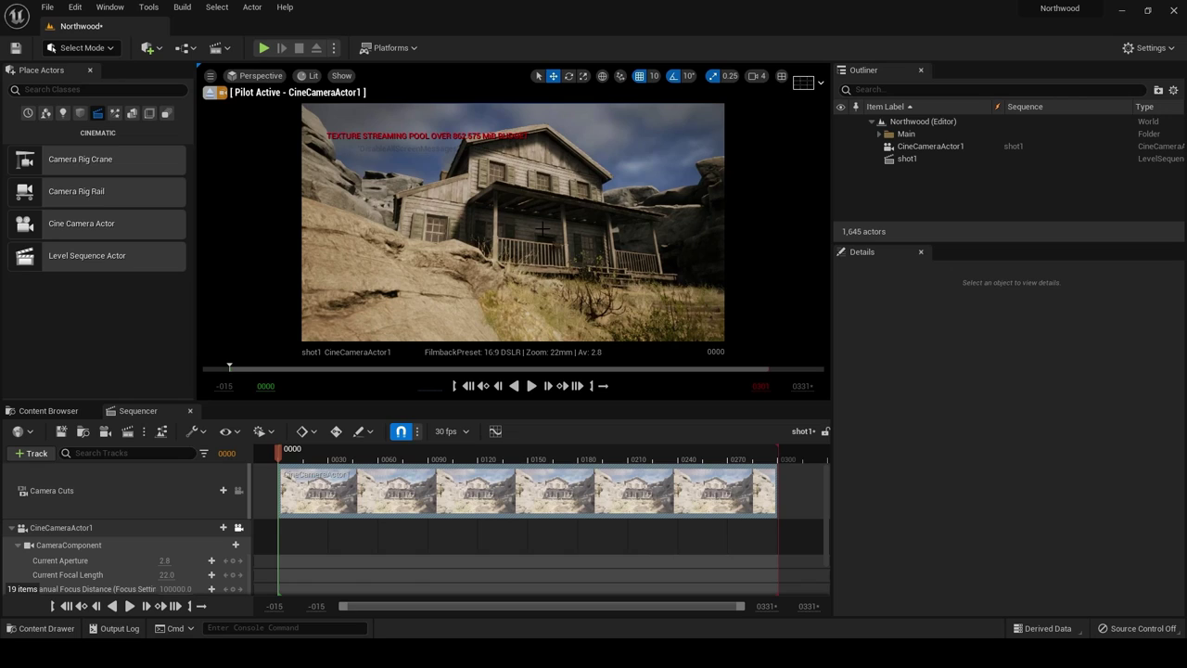
Select the CineCameraActor1 track and add a Transform key near frame 0000.
left_click(76, 528)
scroll(130, 538, "down", 2)
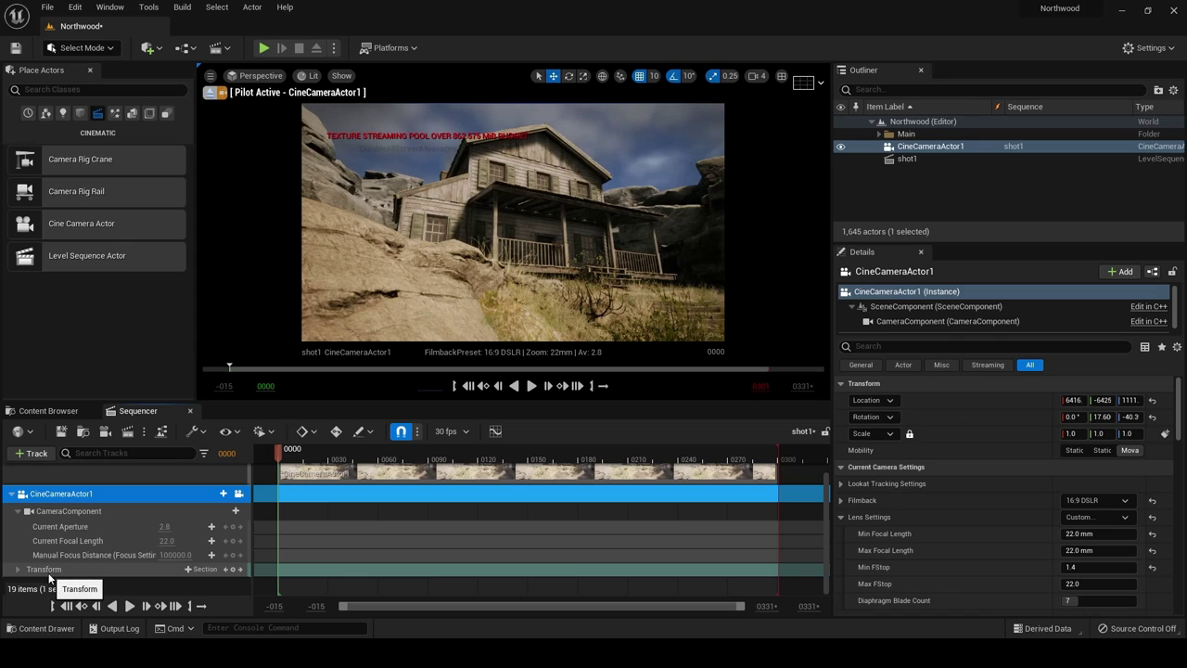
left_click(233, 570)
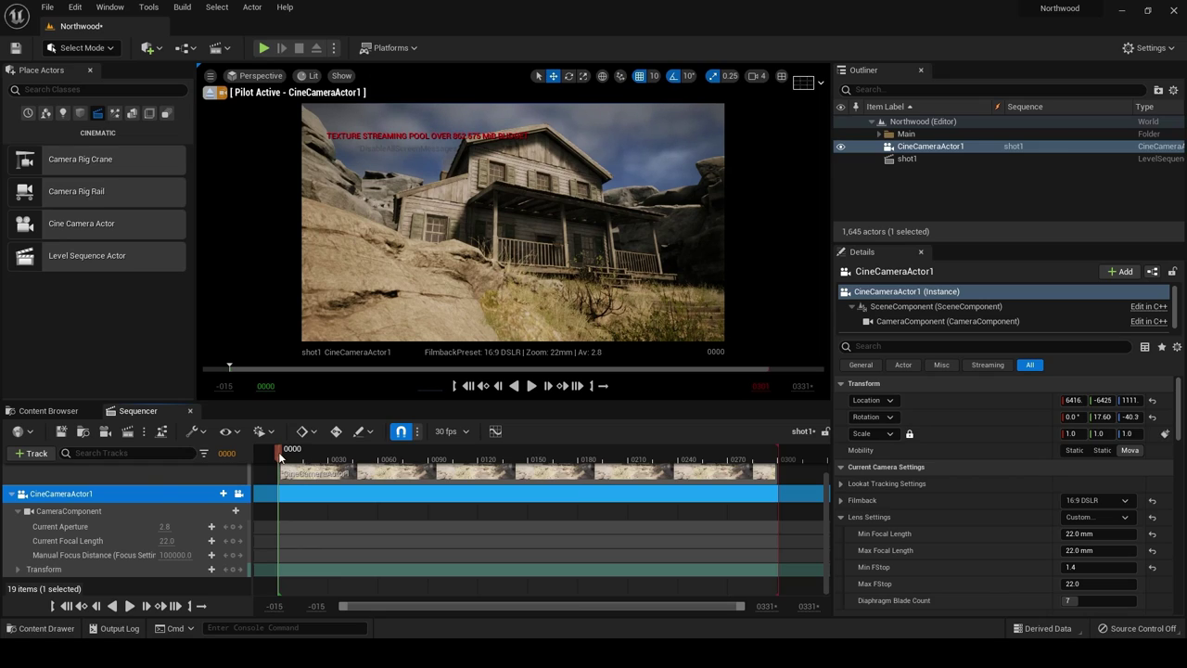
left_click_drag(279, 455, 311, 463)
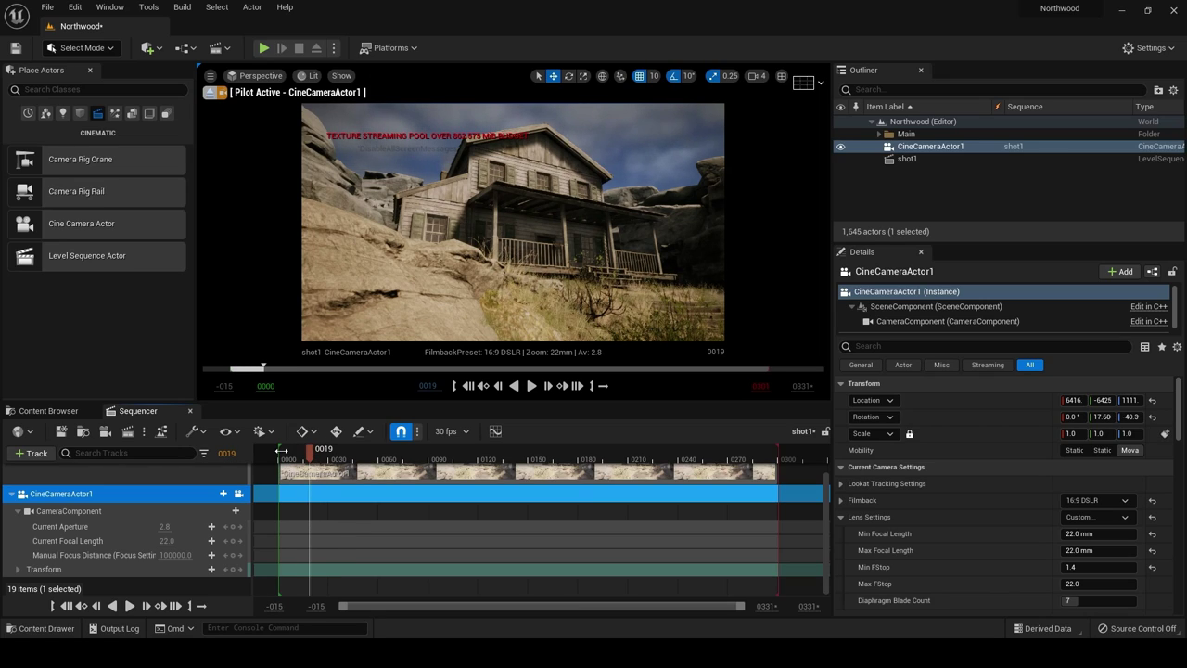
left_click_drag(308, 454, 291, 460)
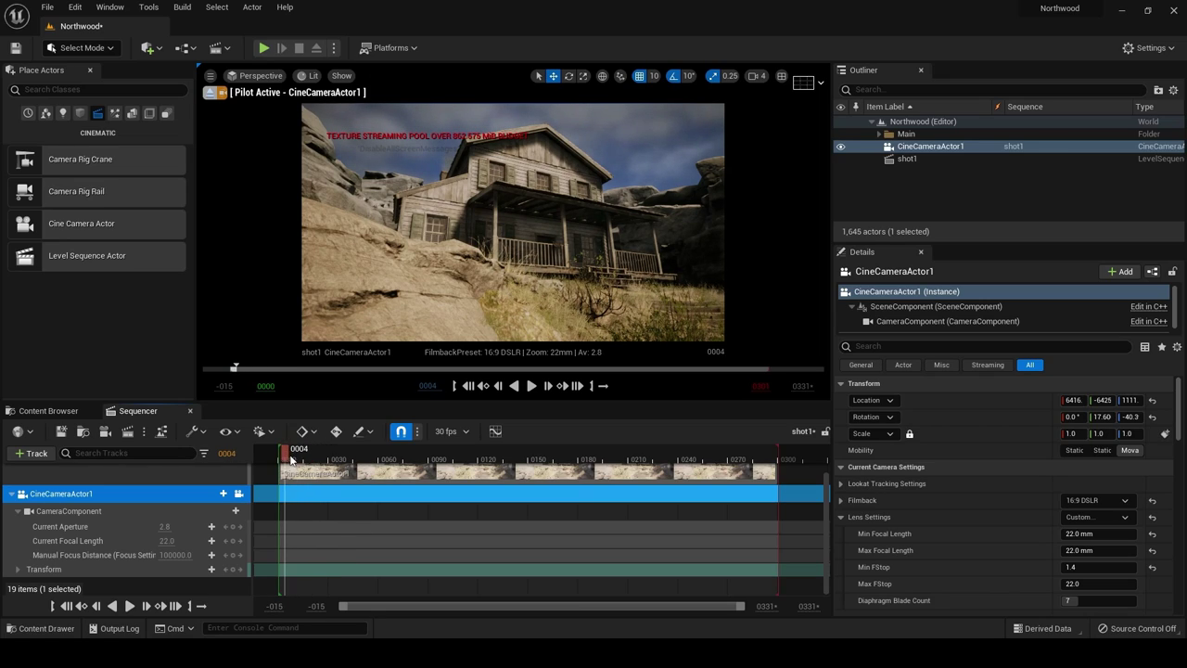
Key CineCameraActor1's transform at frame 0000, then go to frame 0300.
left_click(68, 607)
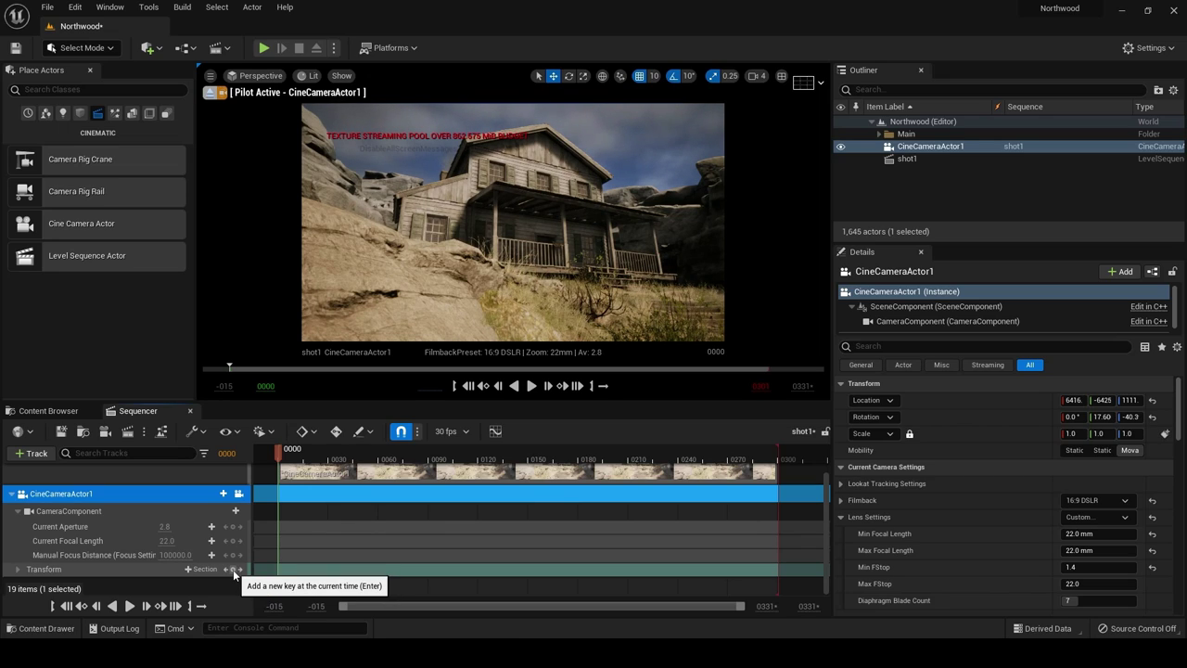
left_click(233, 569)
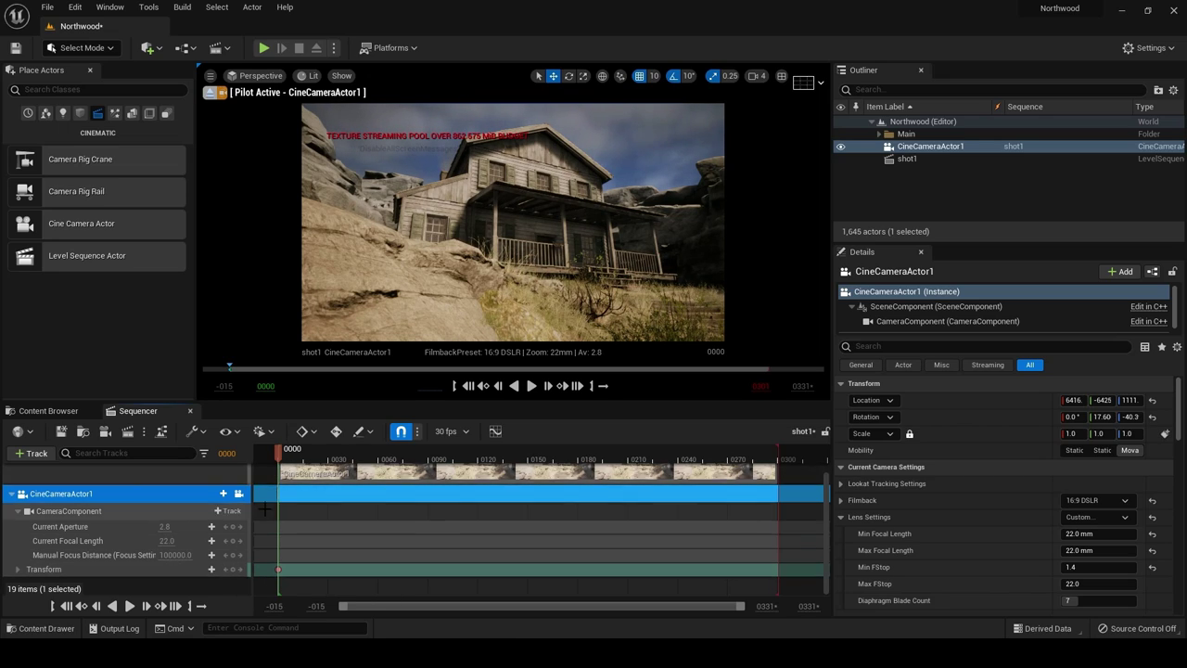
left_click_drag(281, 461, 729, 455)
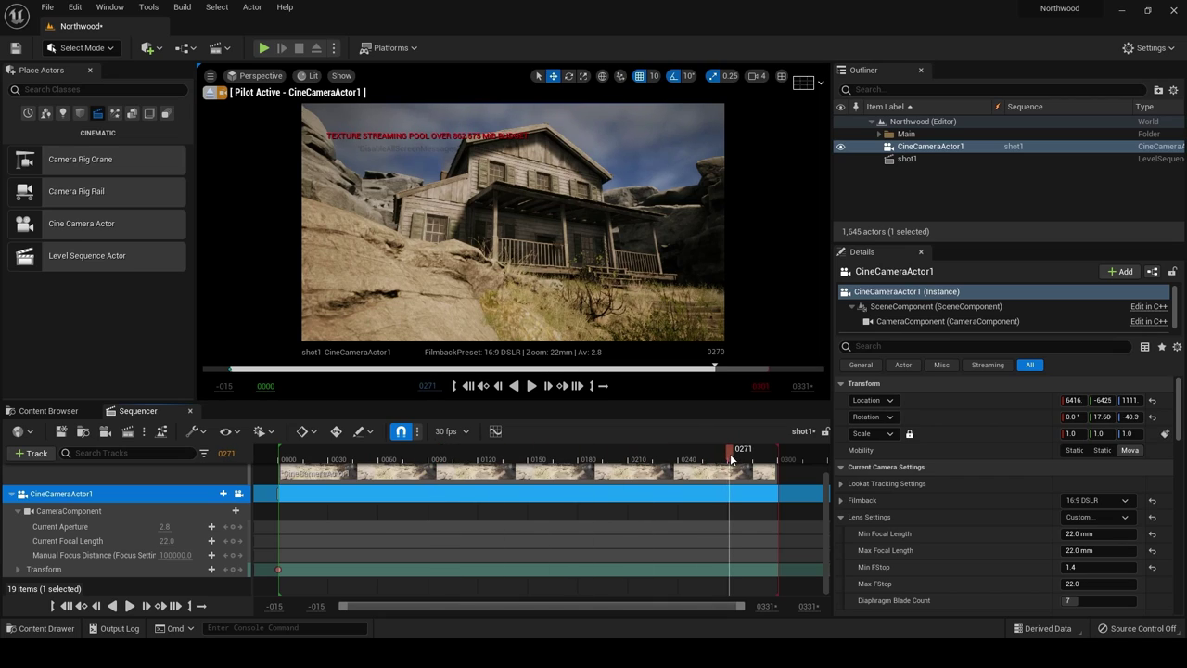
left_click(177, 606)
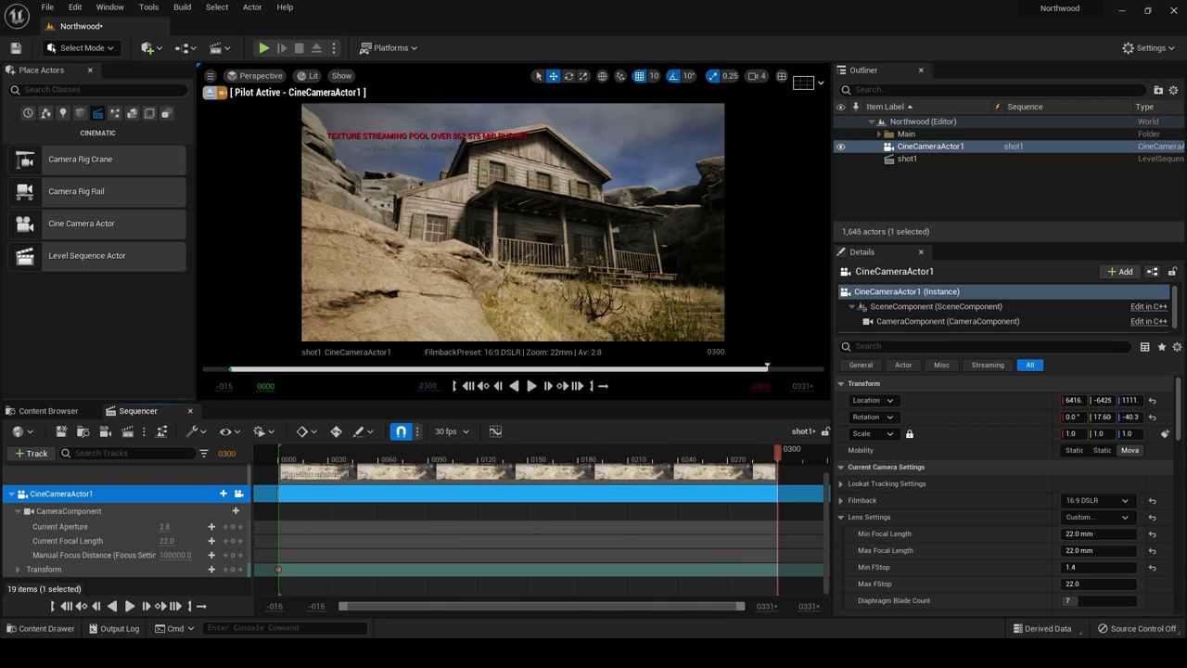
Pilot the camera to face the house head-on and key its transform at frame 0300.
key("d")
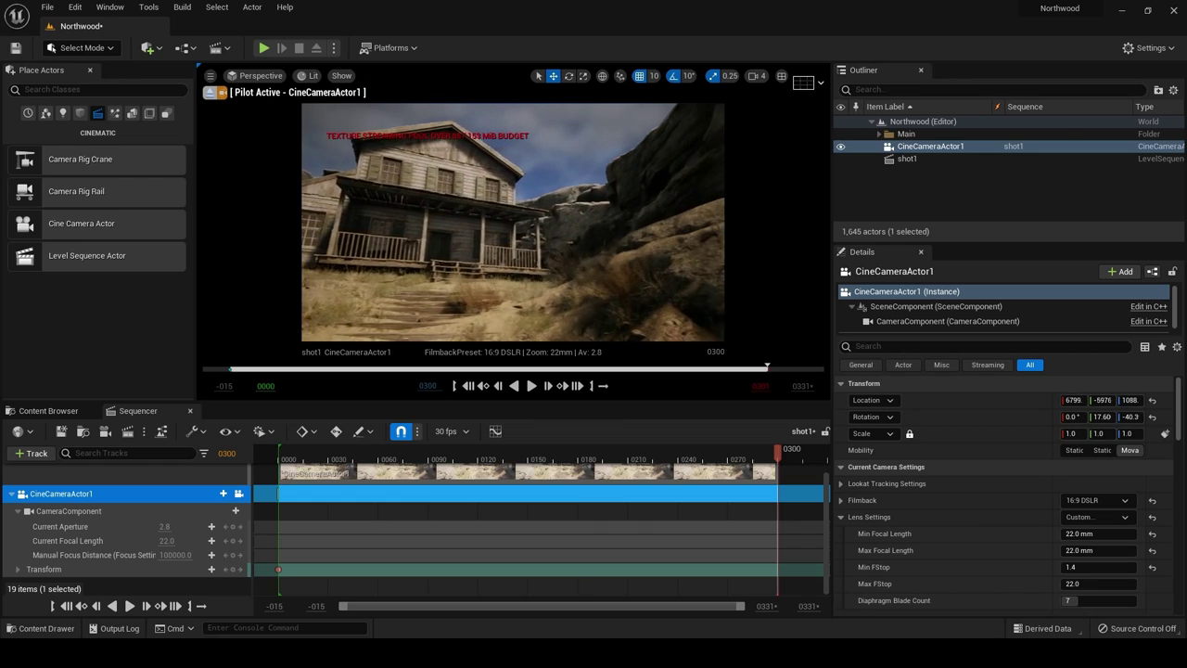
right_click_drag(513, 223, 436, 218)
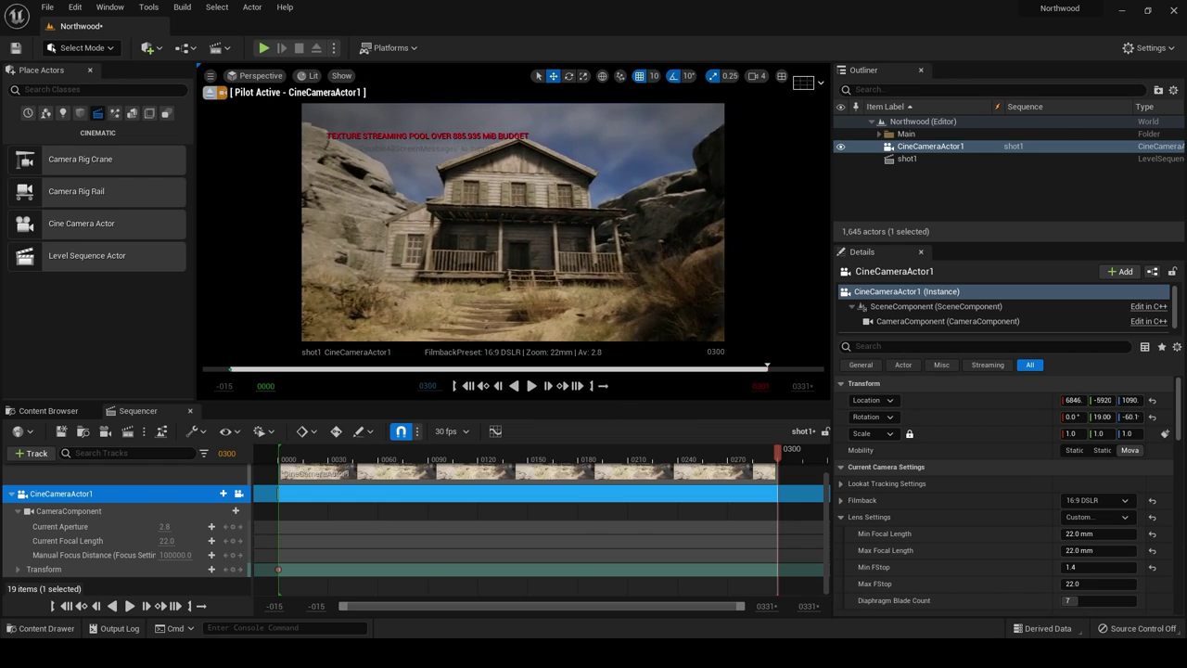
key("d")
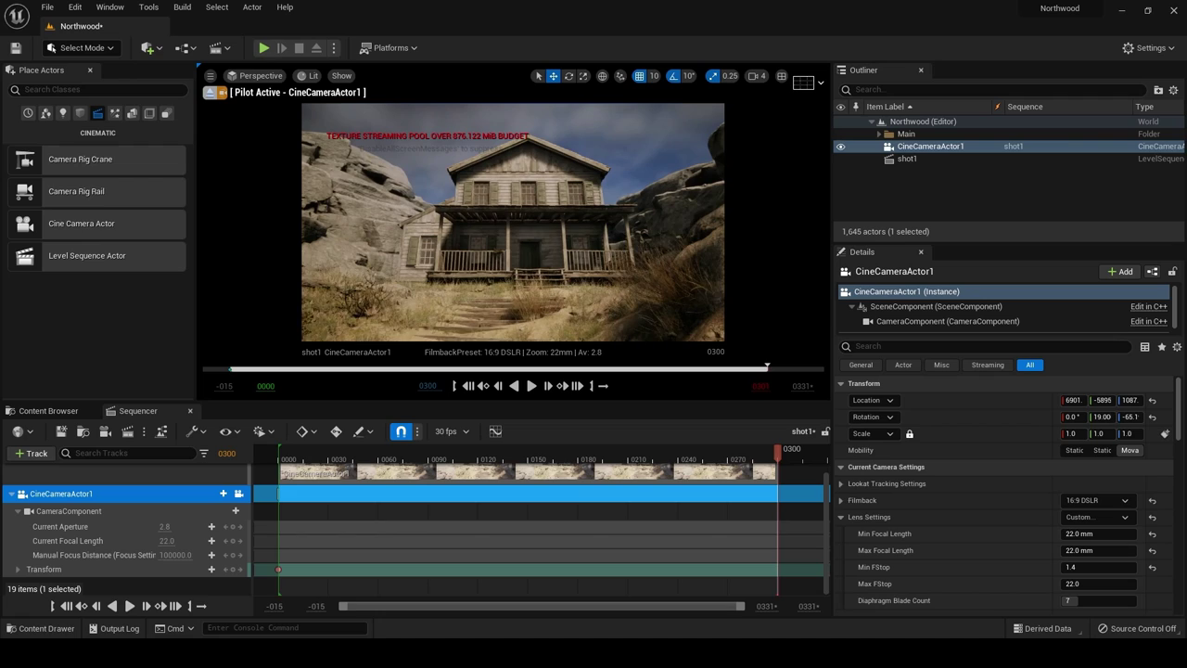
right_click_drag(513, 222, 492, 212)
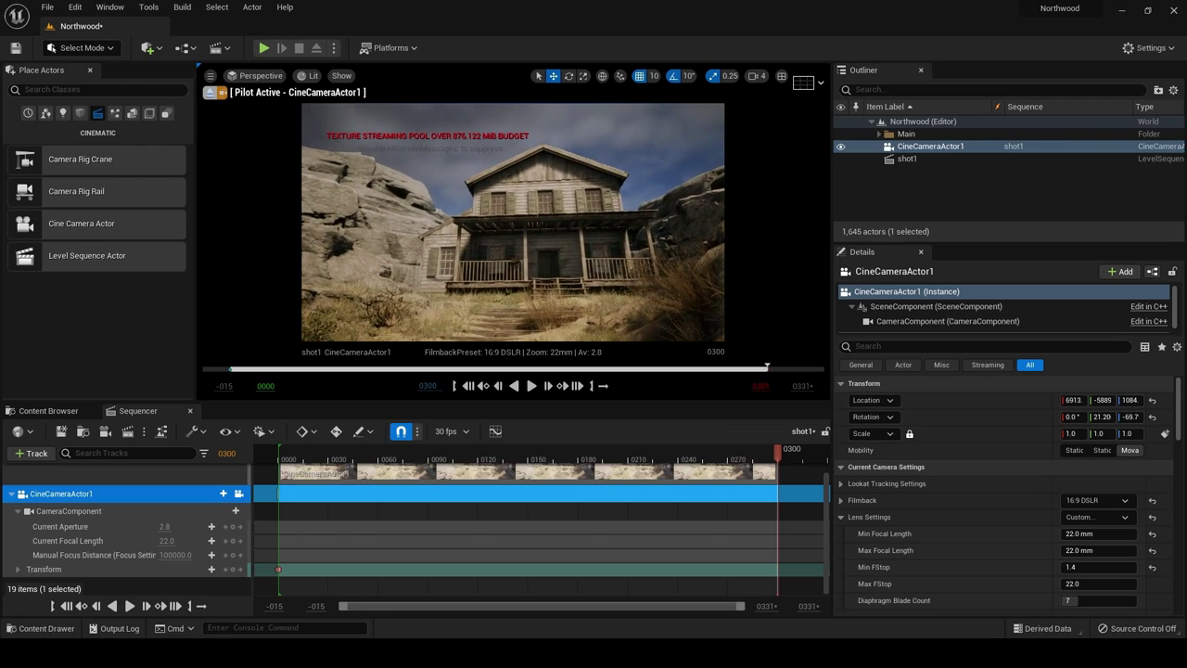
key("d")
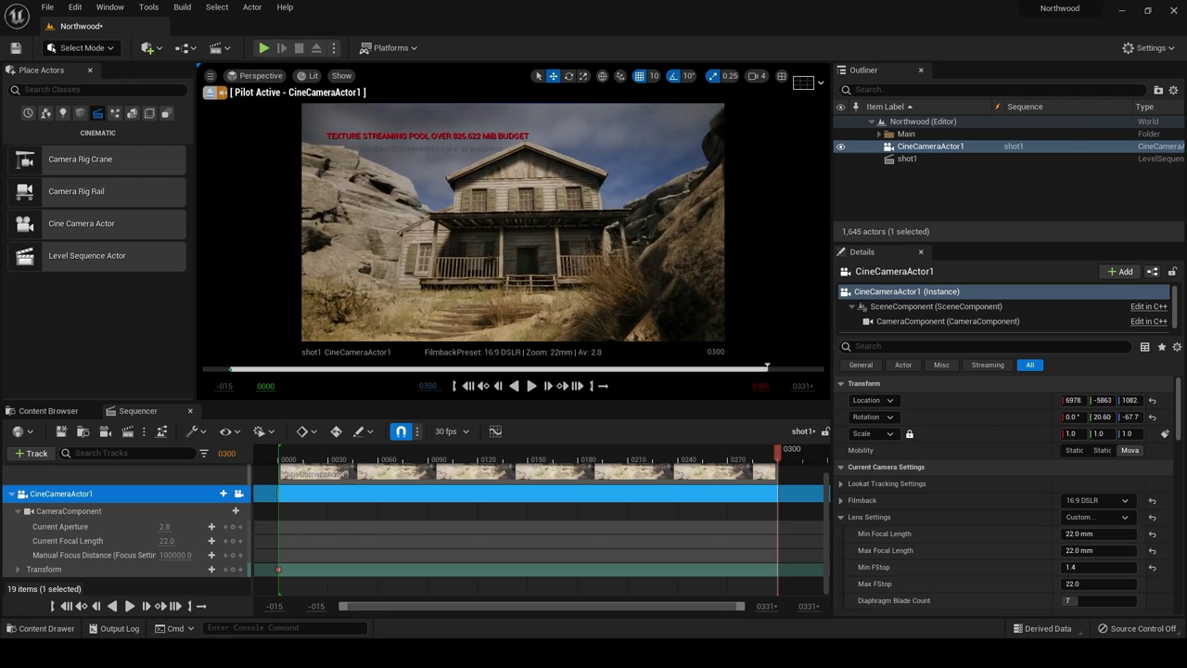
left_click(232, 569)
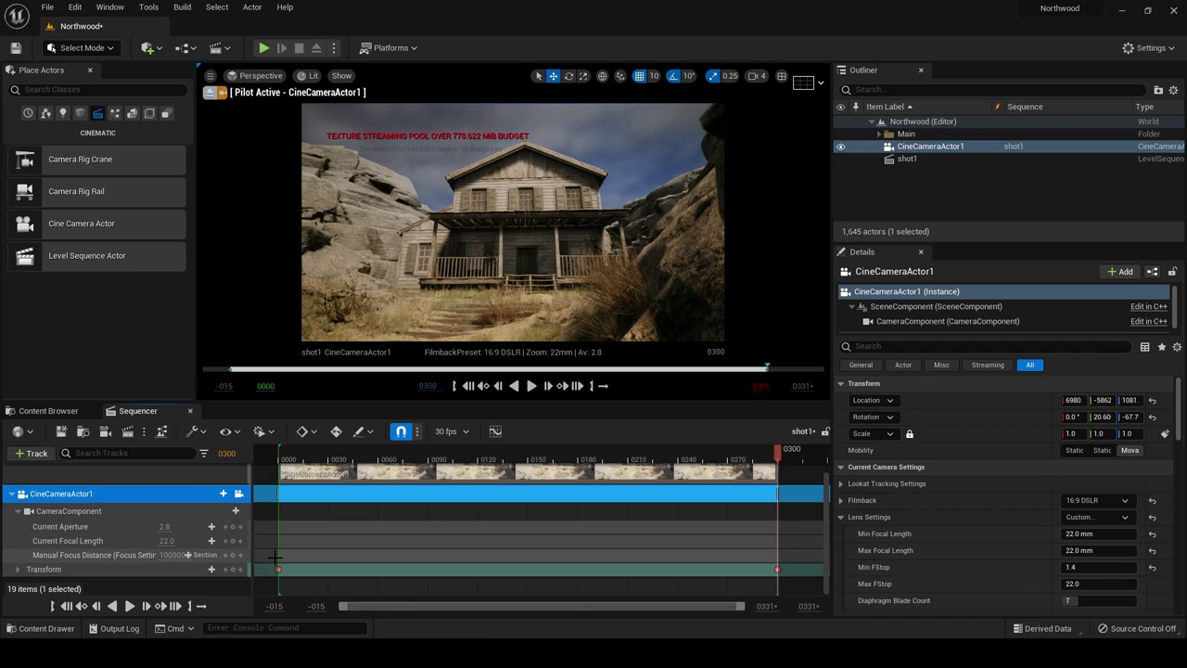
Play shot1 from frame 0 to preview the camera move ending at the house.
left_click(67, 605)
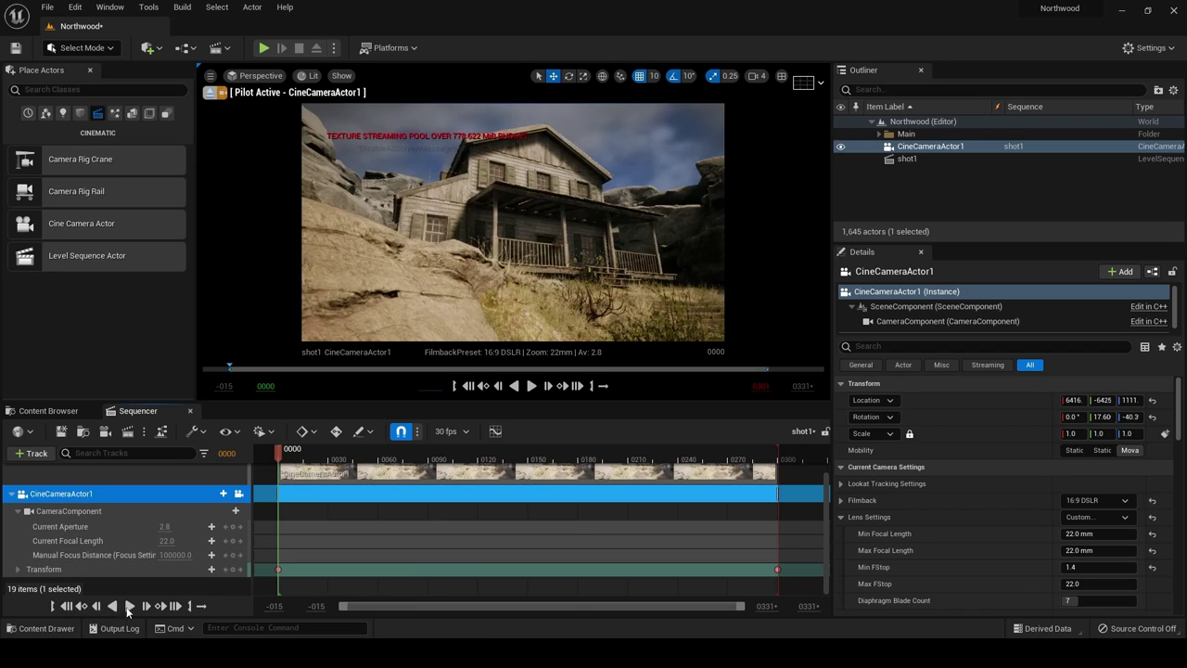
left_click(129, 605)
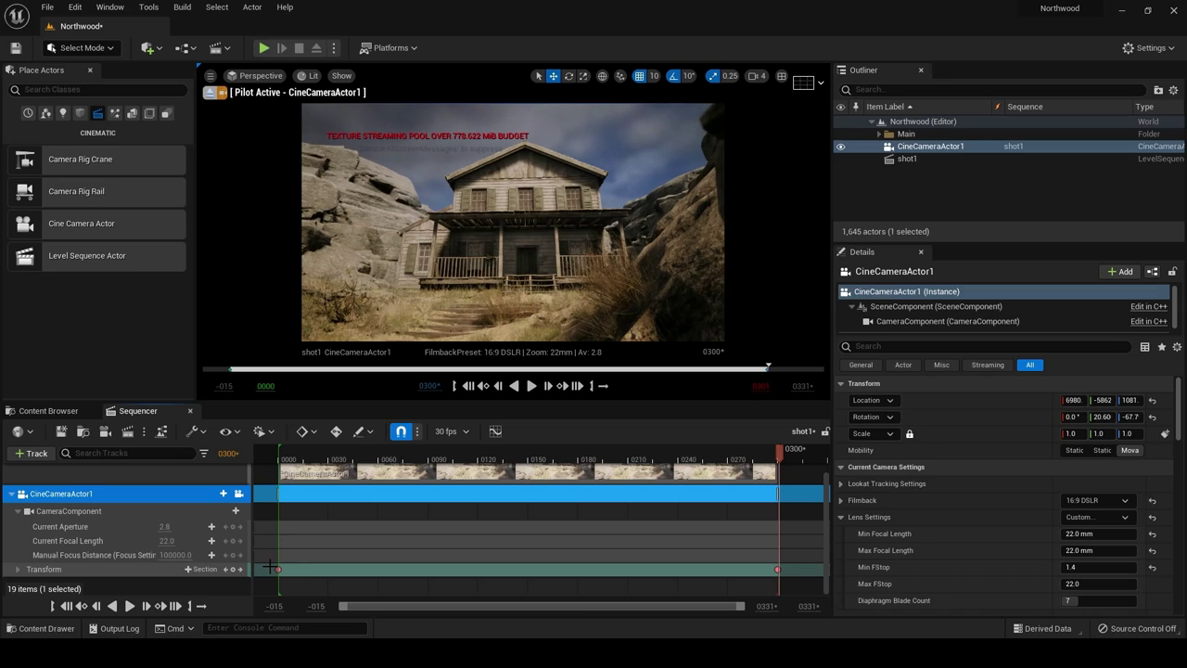
left_click_drag(269, 567, 582, 581)
Set both Transform keys to Linear interpolation and replay shot1 from the start.
left_click_drag(784, 581, 794, 581)
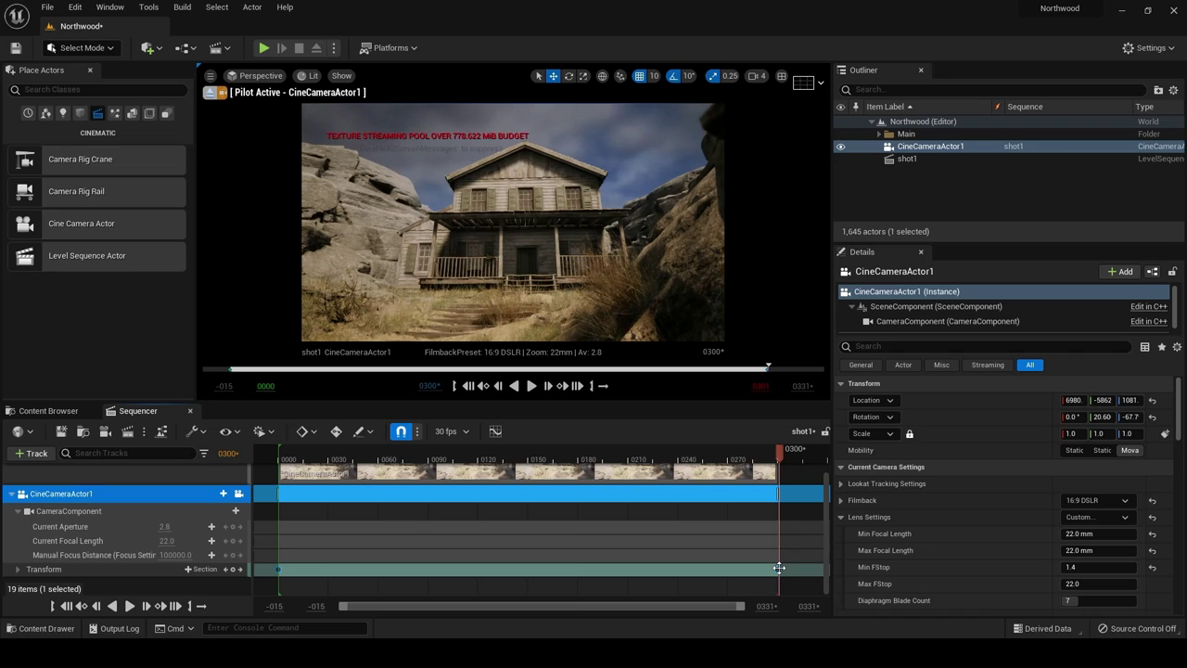
right_click(779, 570)
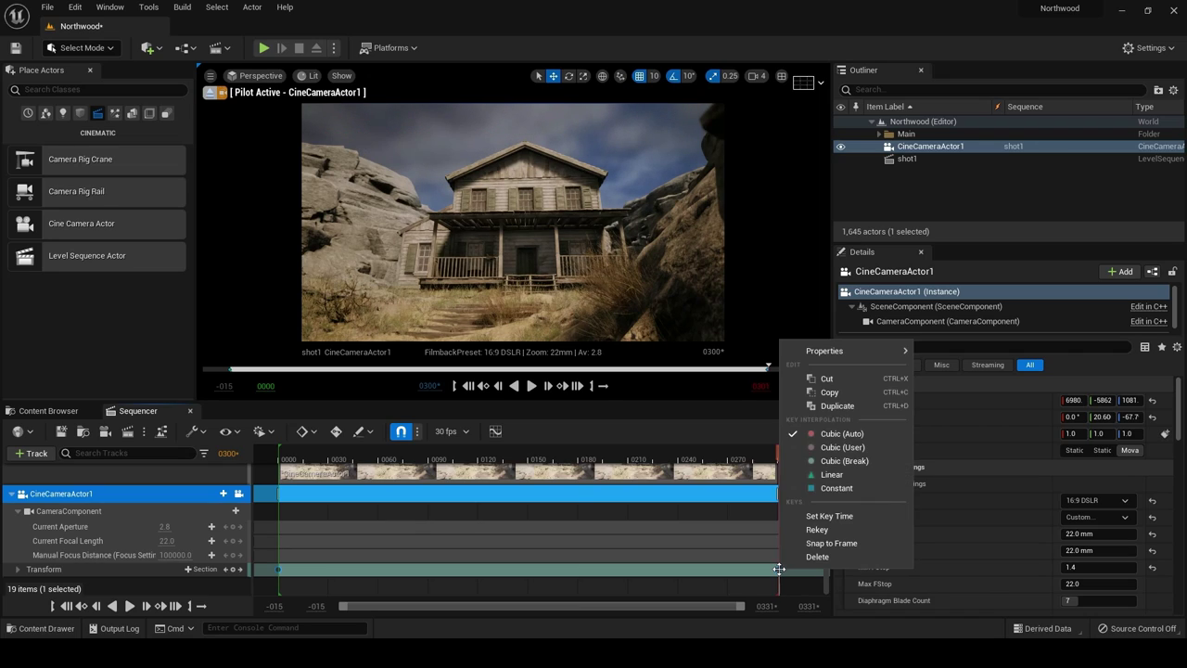
left_click(837, 474)
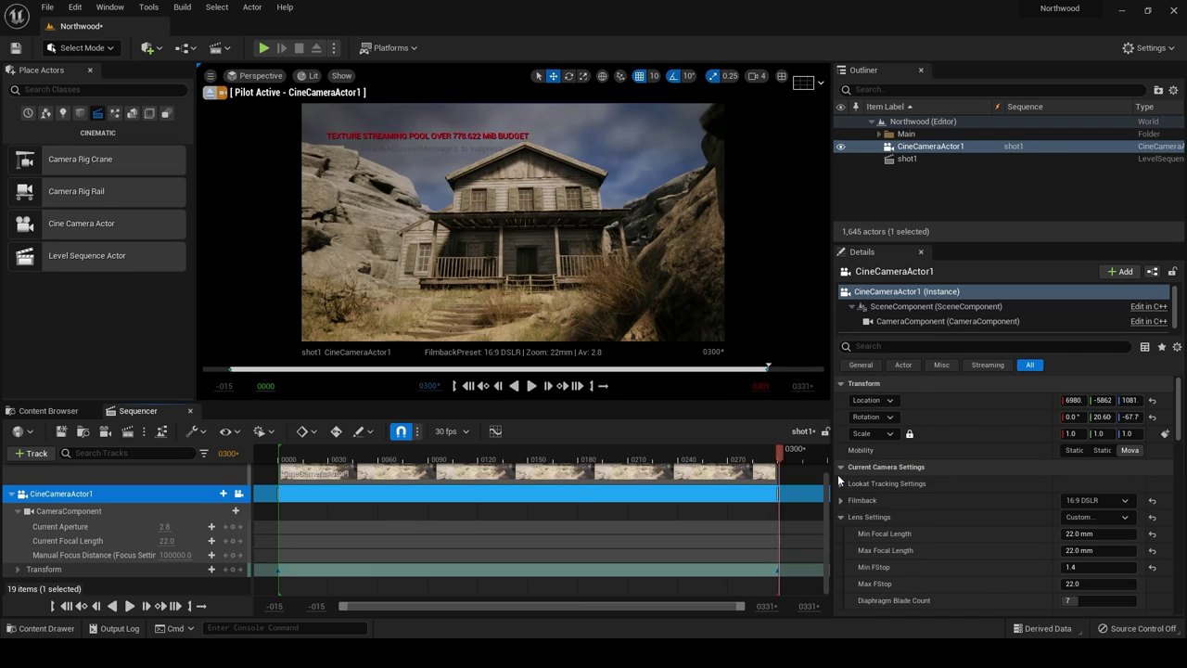
left_click(67, 608)
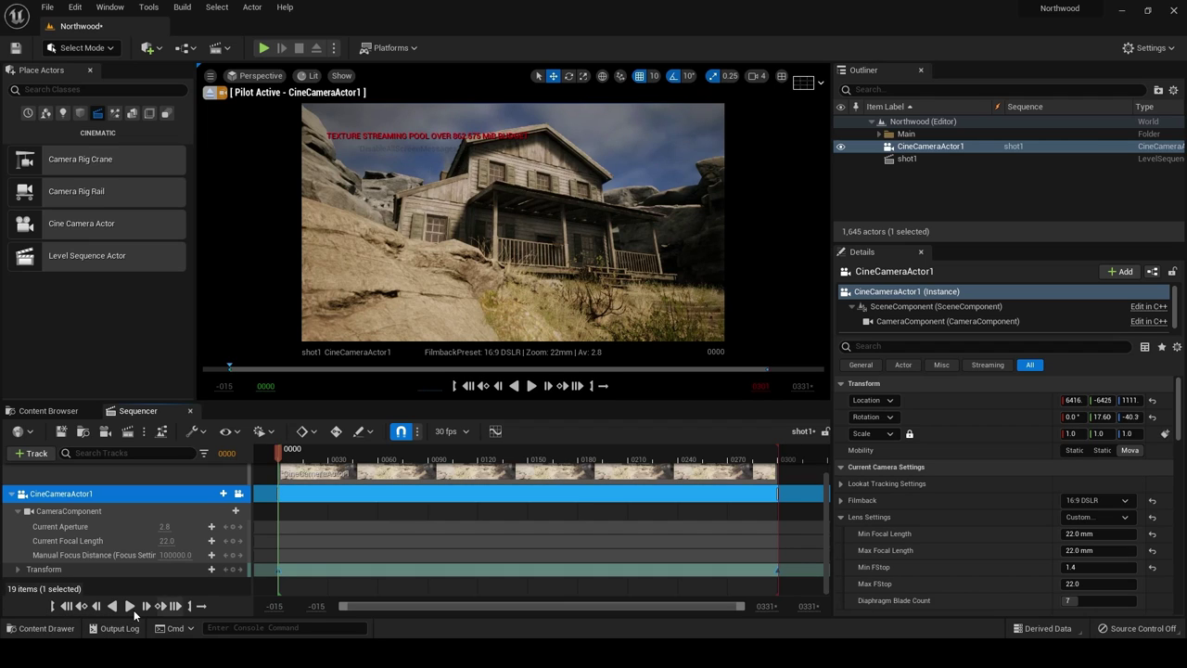
left_click(130, 606)
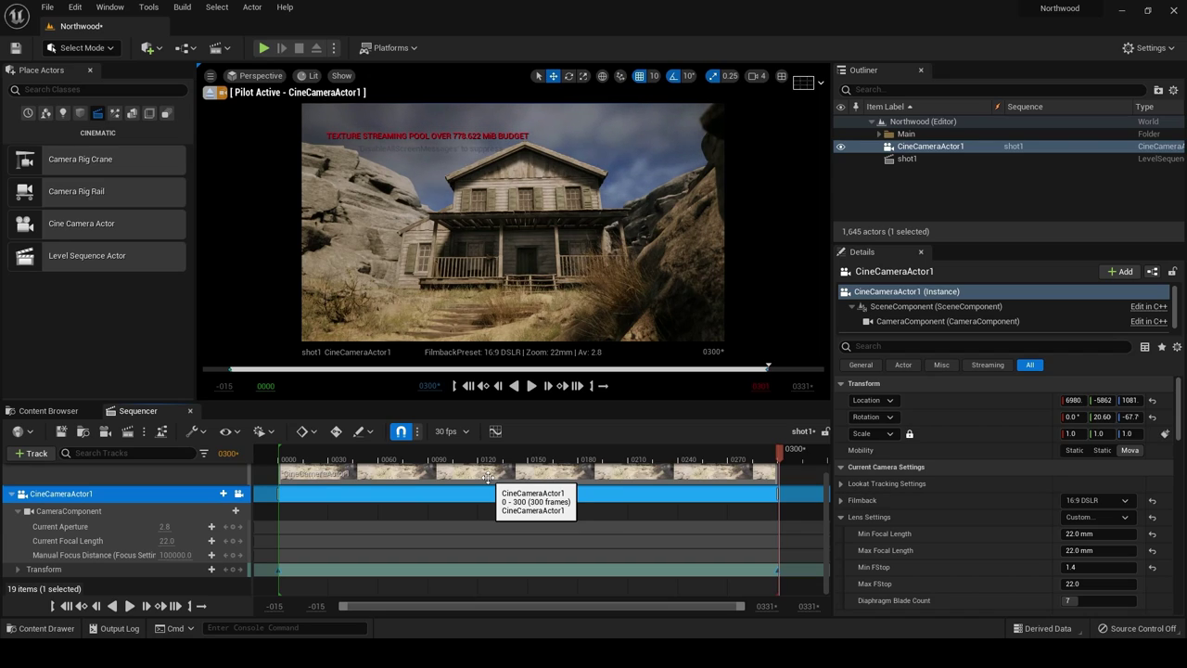
Add a .jpg Sequence [8bit] export to the shot1 job's render settings.
left_click(127, 432)
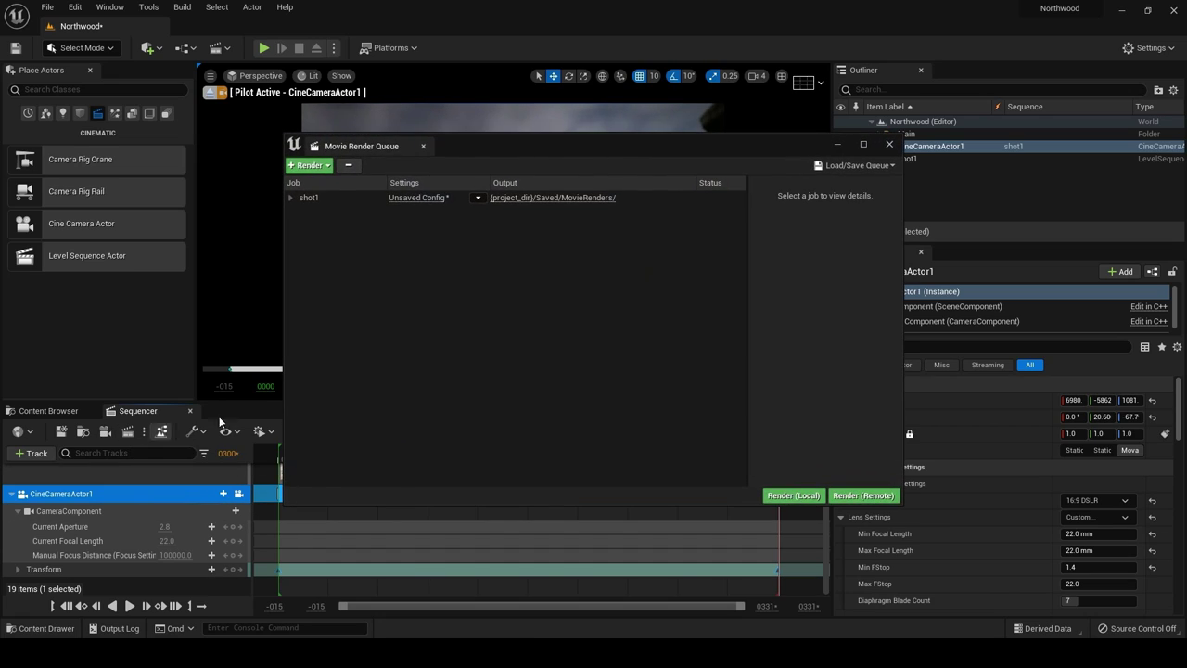
left_click(408, 202)
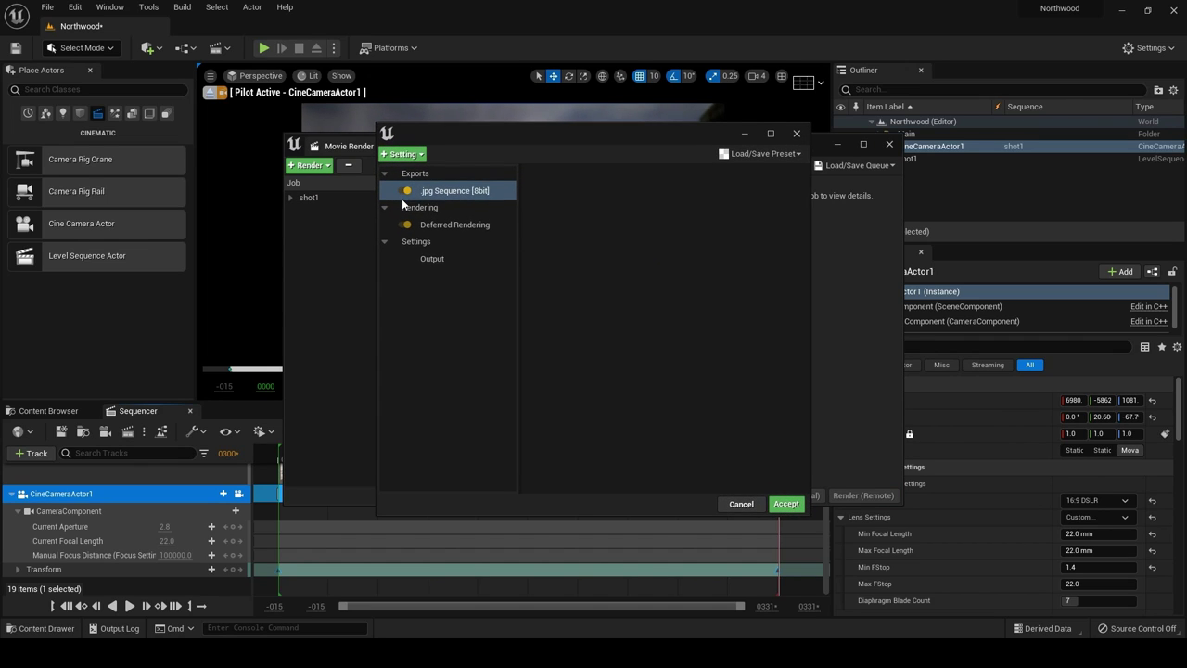
left_click(769, 135)
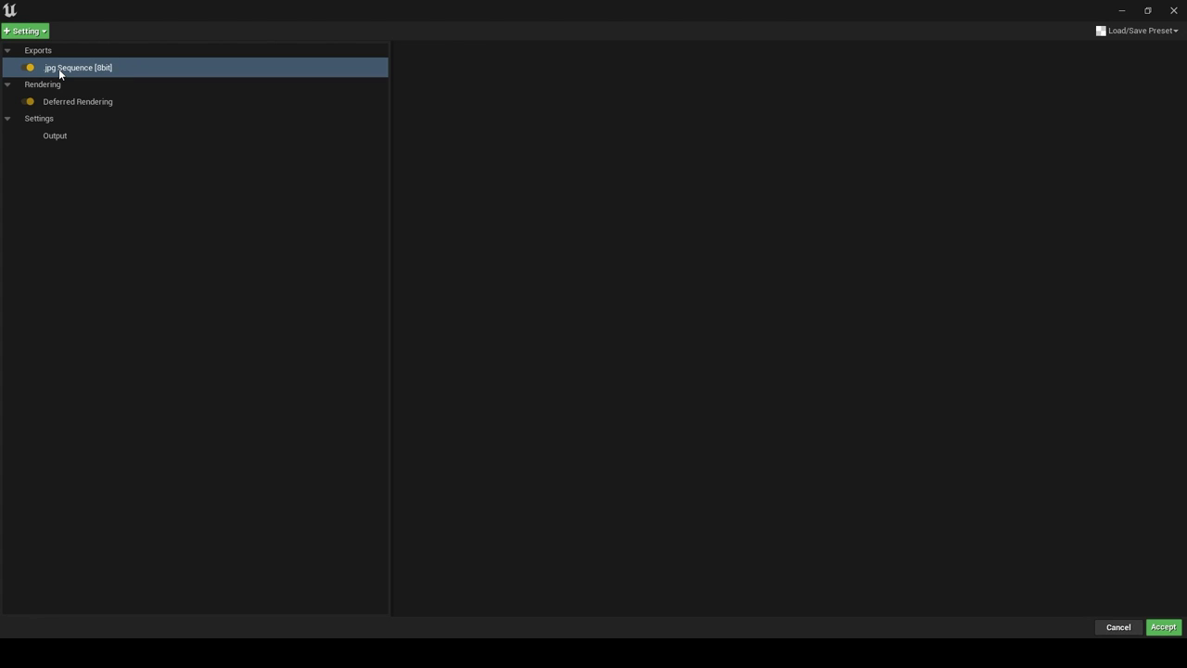
left_click(24, 31)
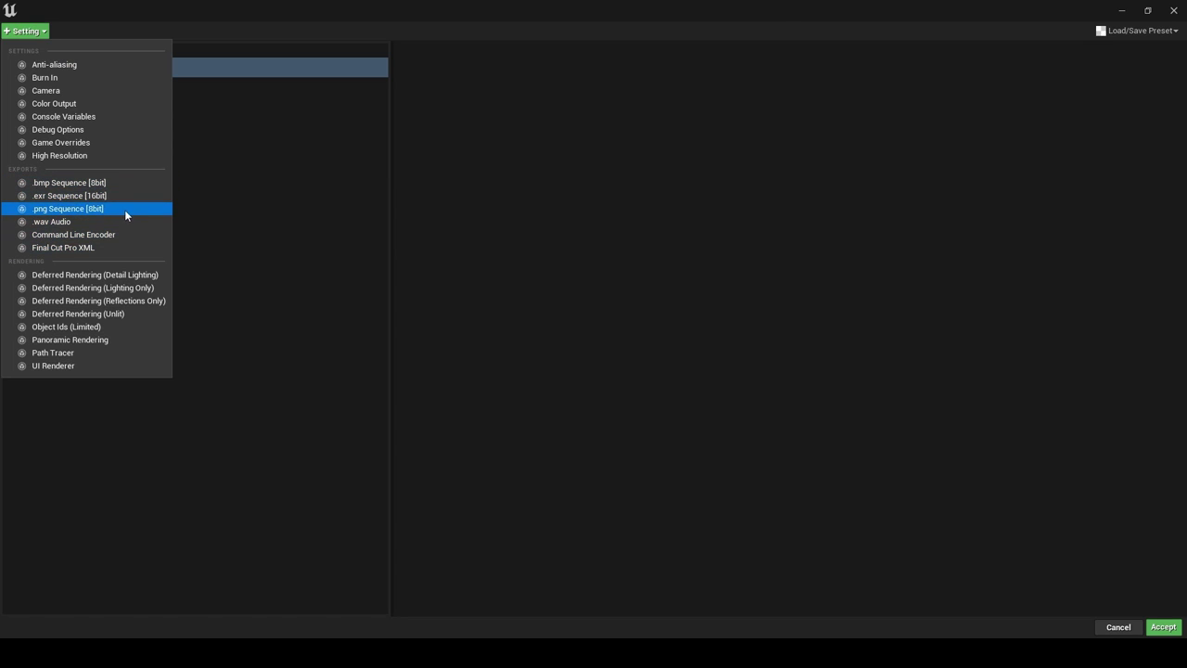
left_click(124, 208)
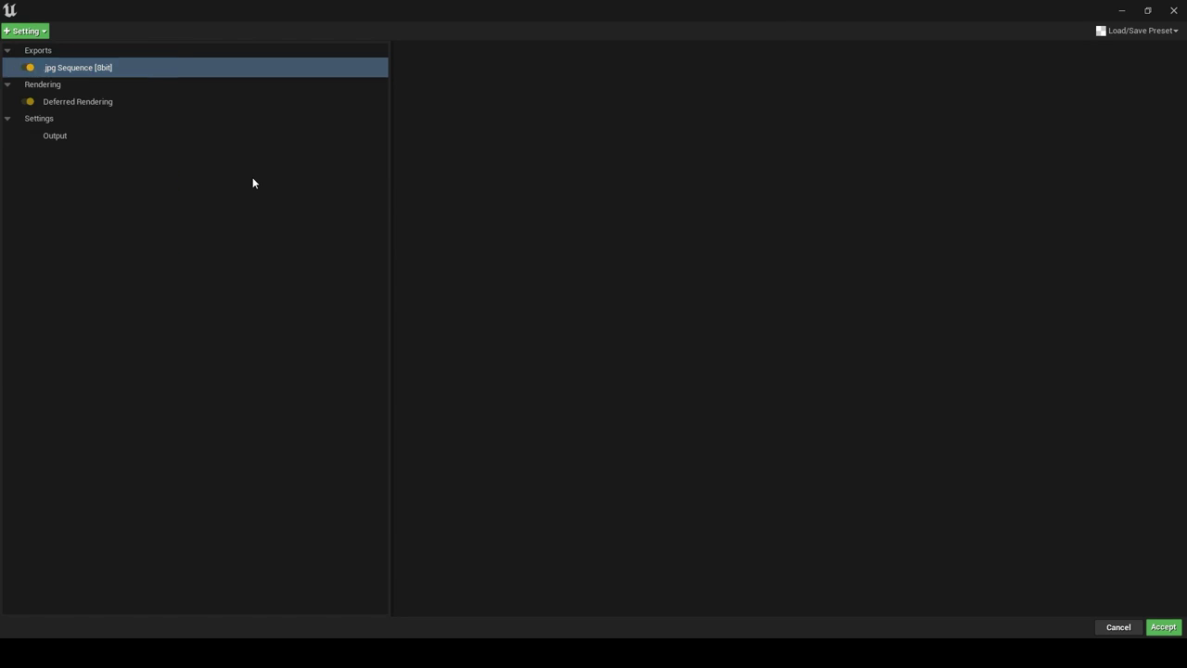
Review the 1920x1080 Output settings, leave Saved/MovieRenders as the folder, and accept.
left_click(82, 136)
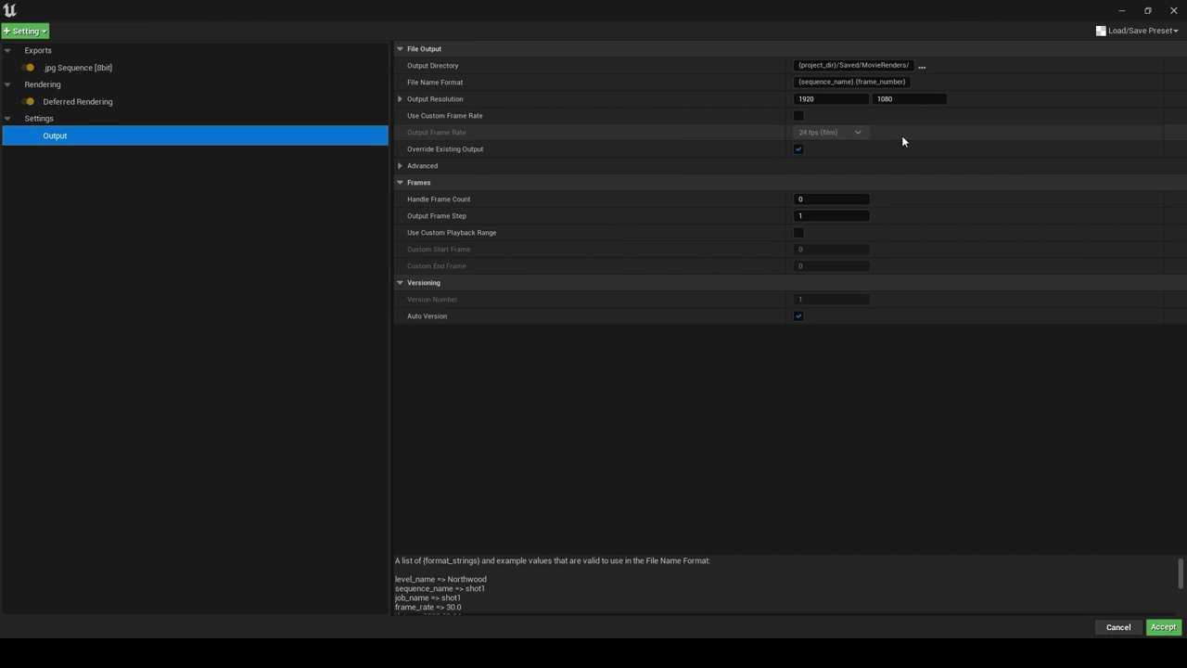
left_click(439, 66)
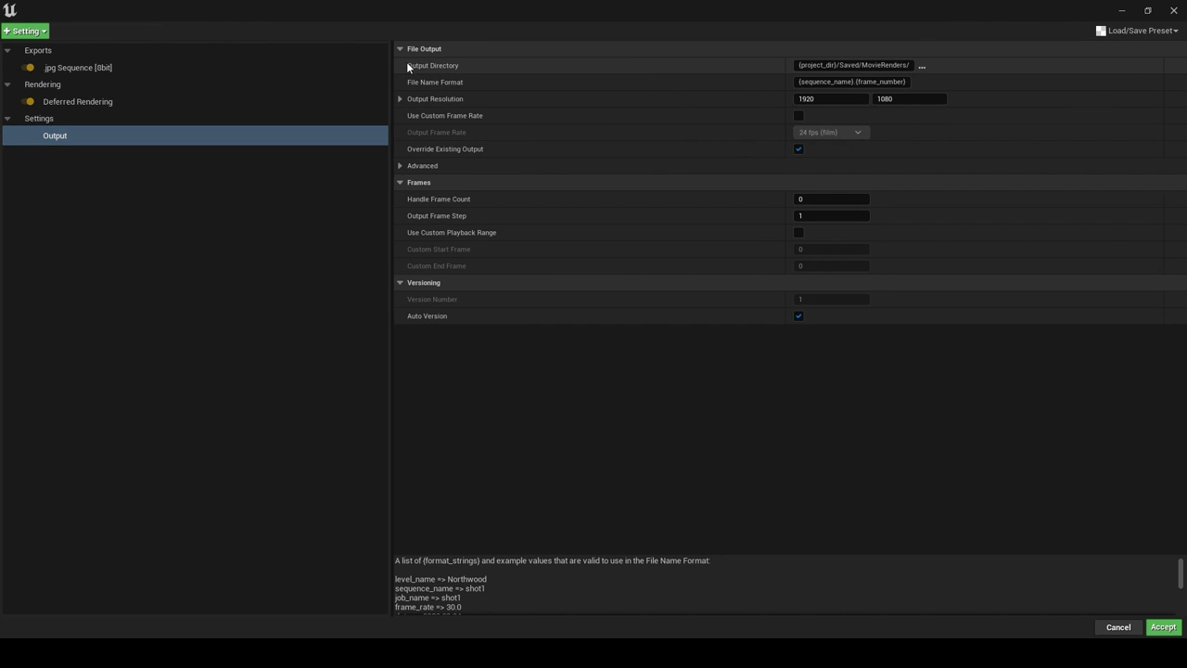
left_click(922, 67)
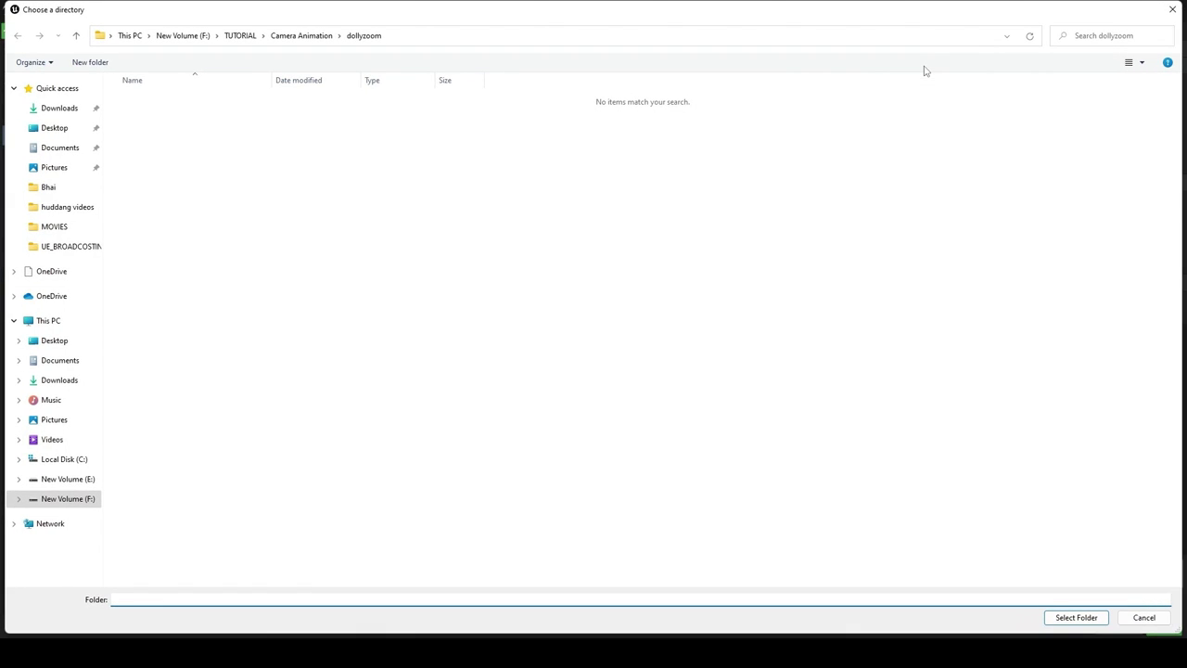
left_click(1172, 9)
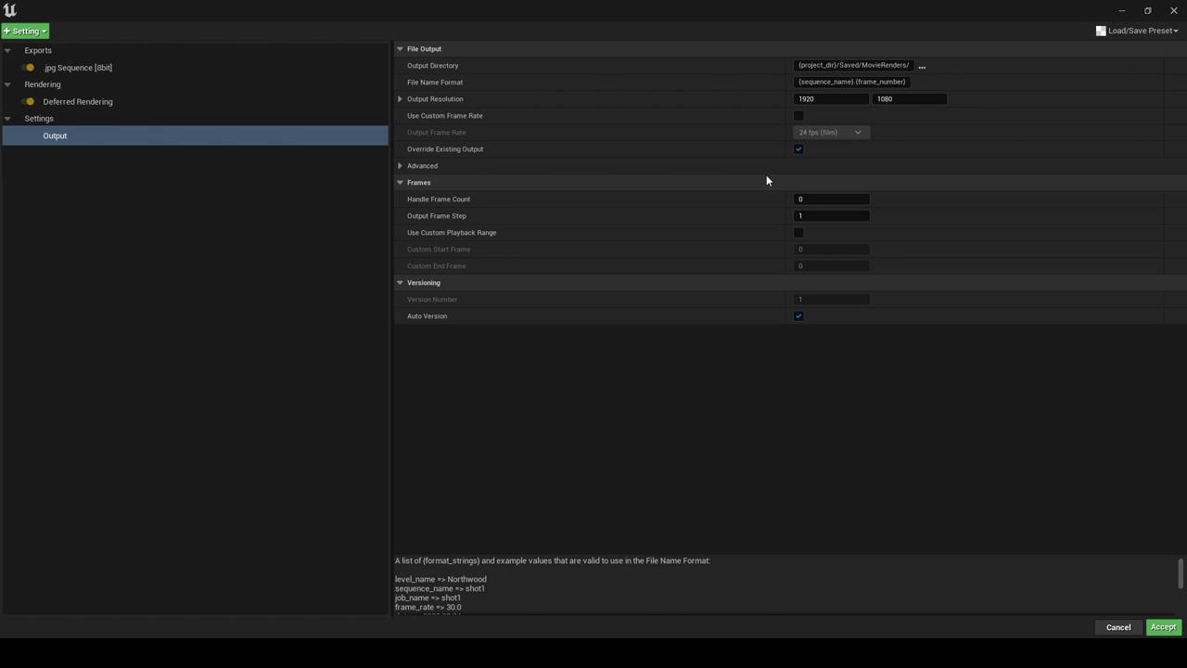
left_click(1161, 627)
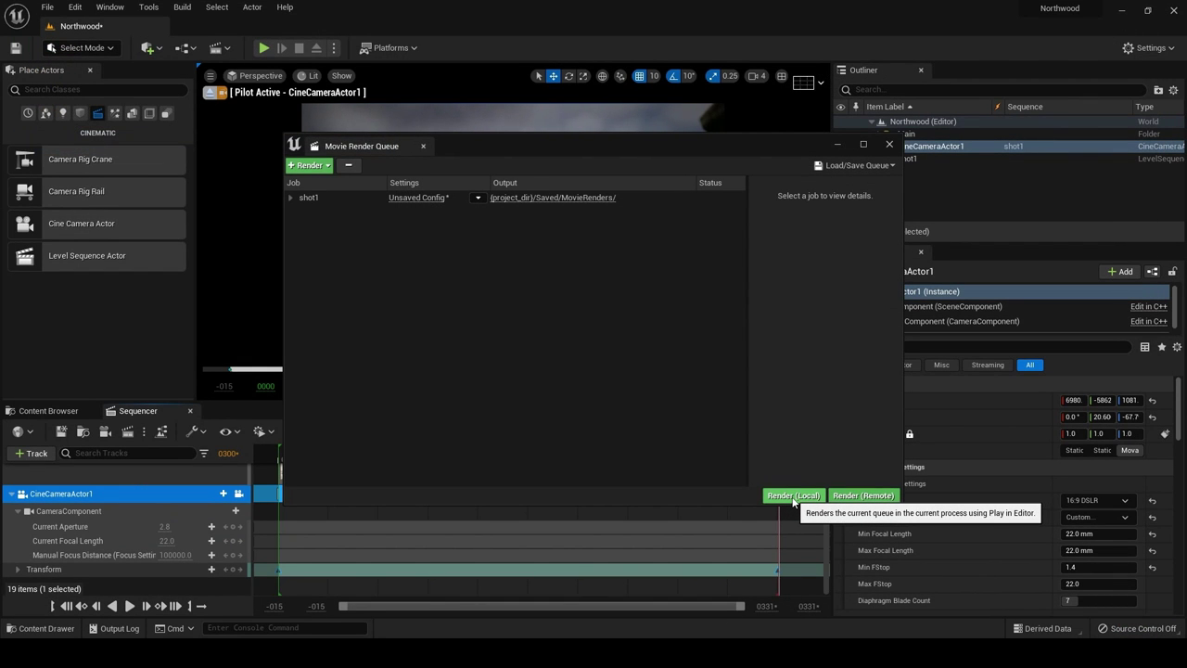
left_click(416, 196)
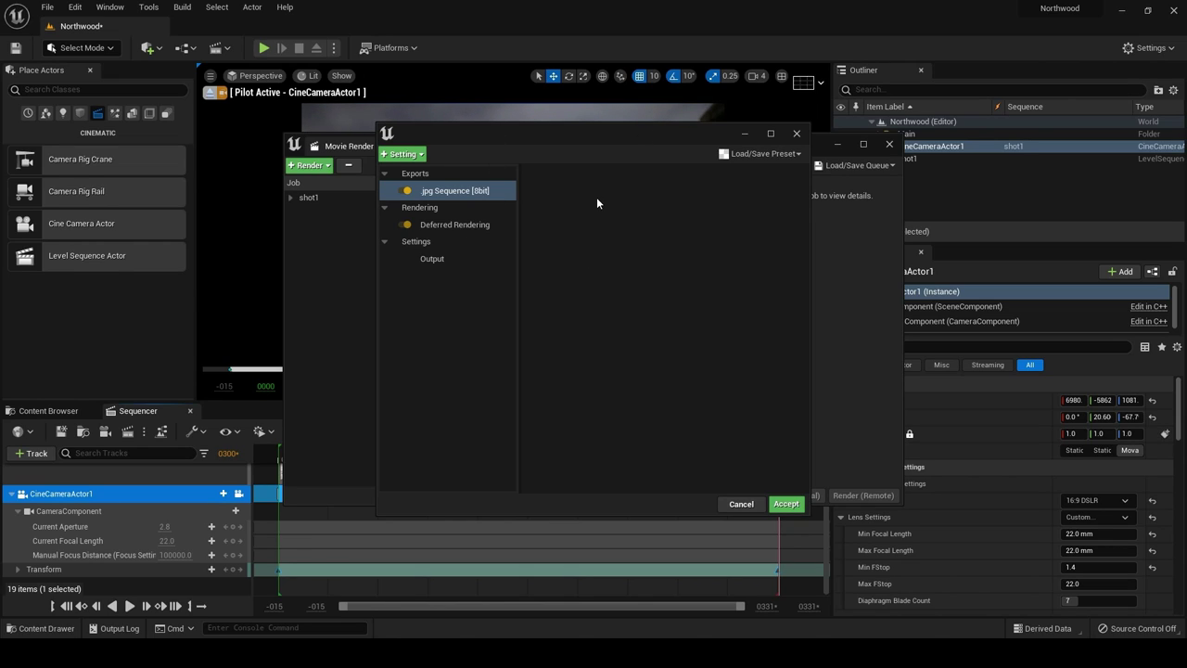
left_click(401, 154)
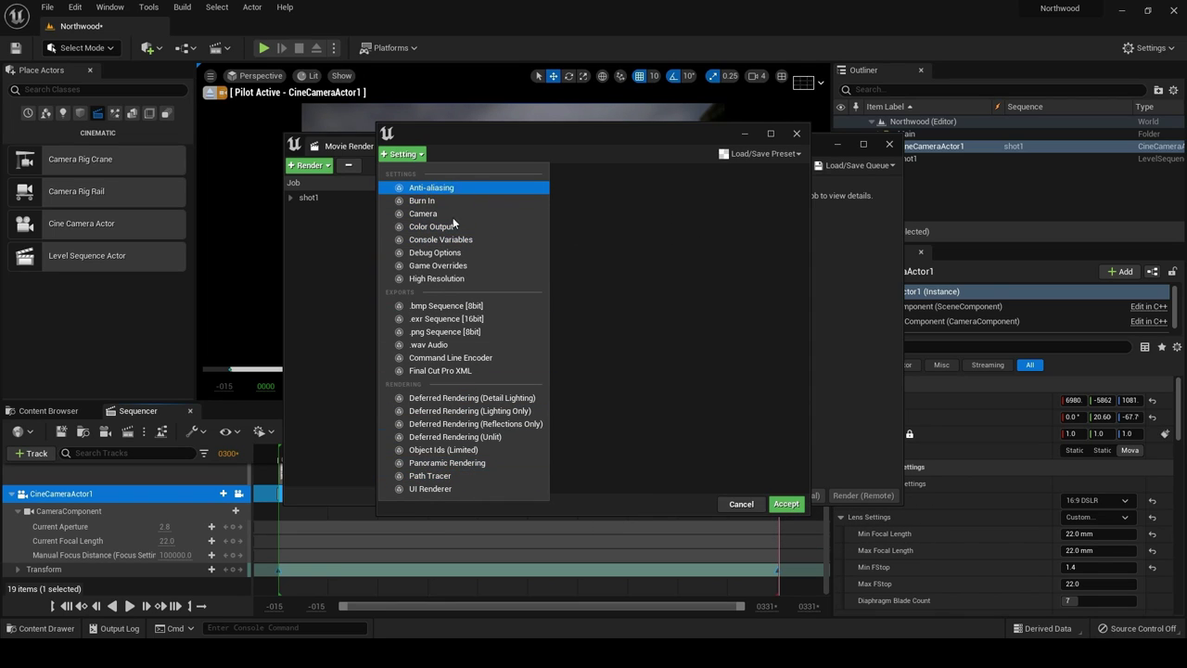
left_click(599, 291)
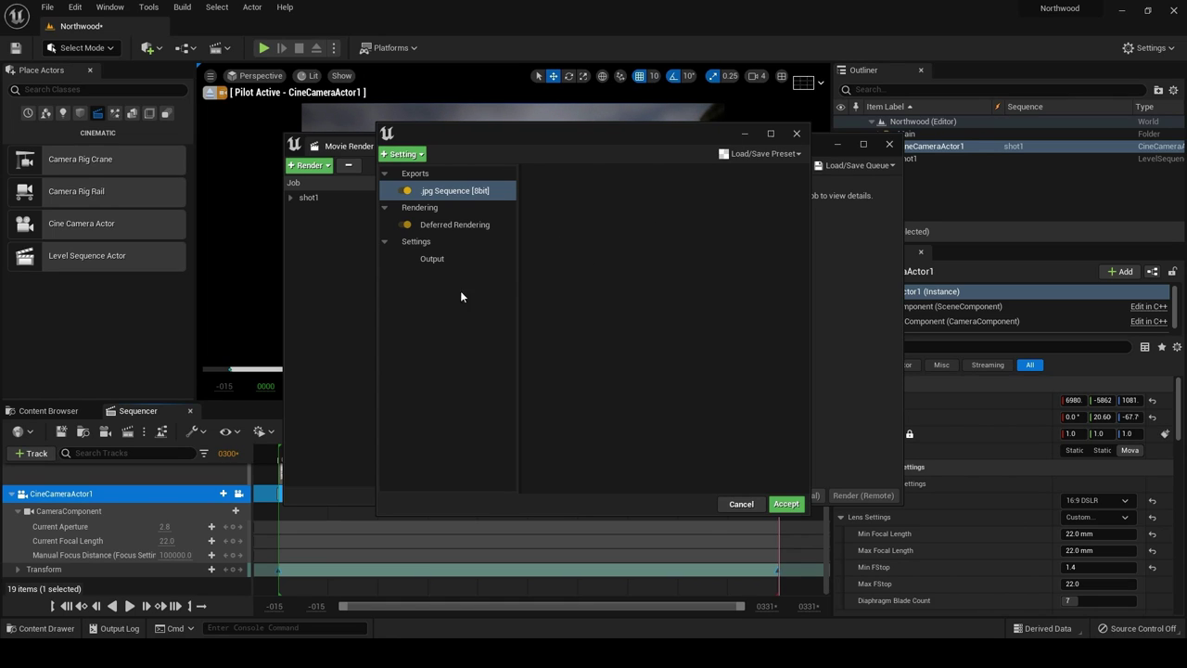
left_click(468, 260)
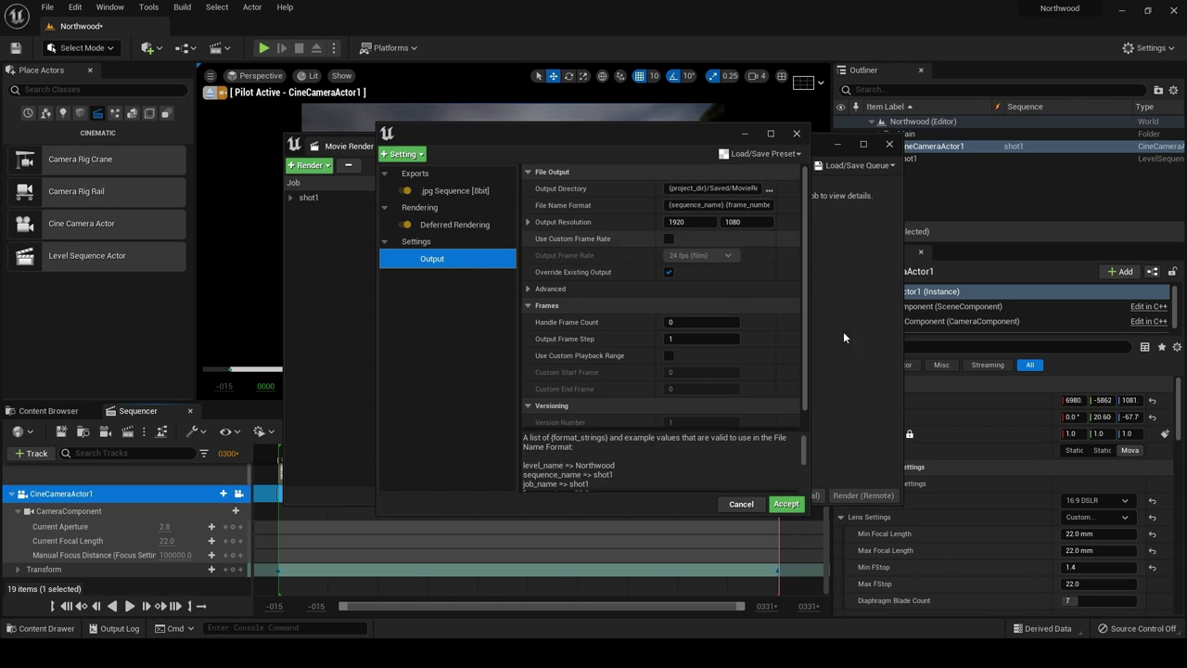
left_click(785, 506)
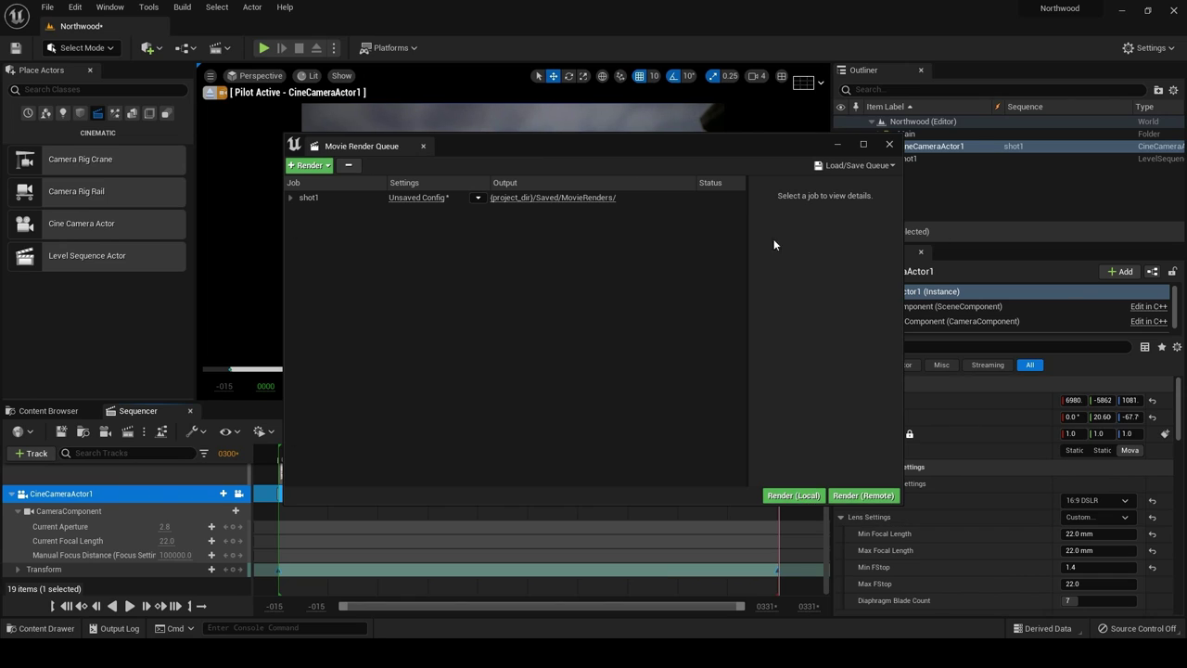
Close the Movie Render Queue window to return to the Northwood level editor.
left_click(889, 144)
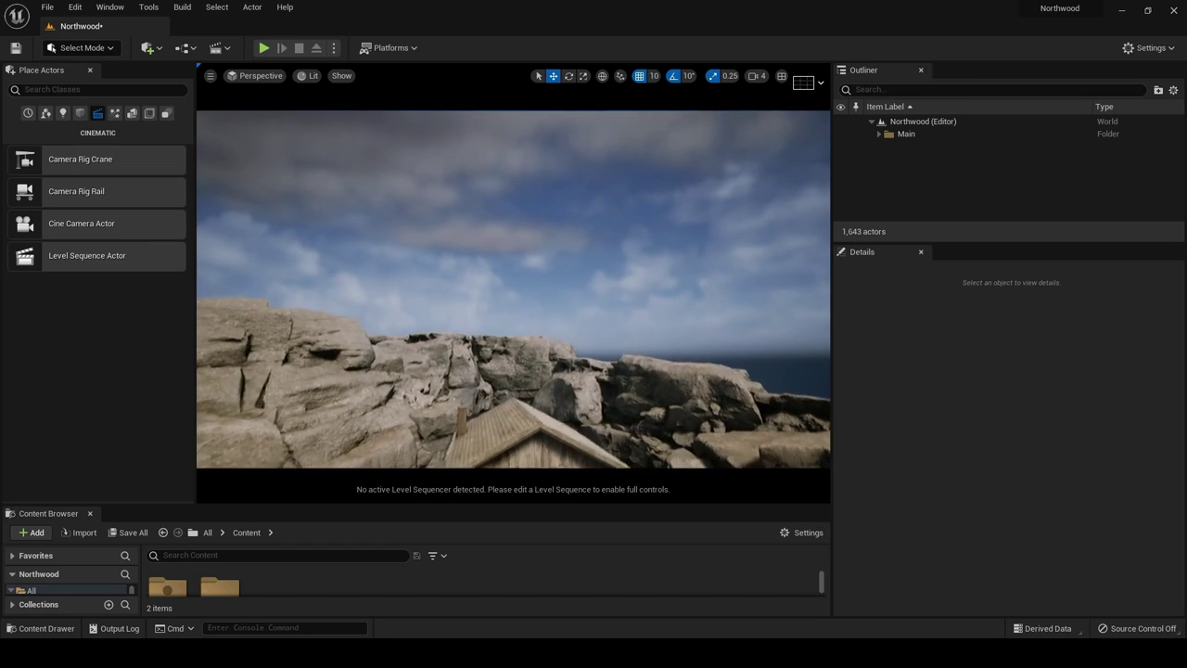
Place a Cine Camera Actor on the stairs, snap it to the view, and pilot CineCameraActor3.
right_click_drag(645, 358, 644, 358)
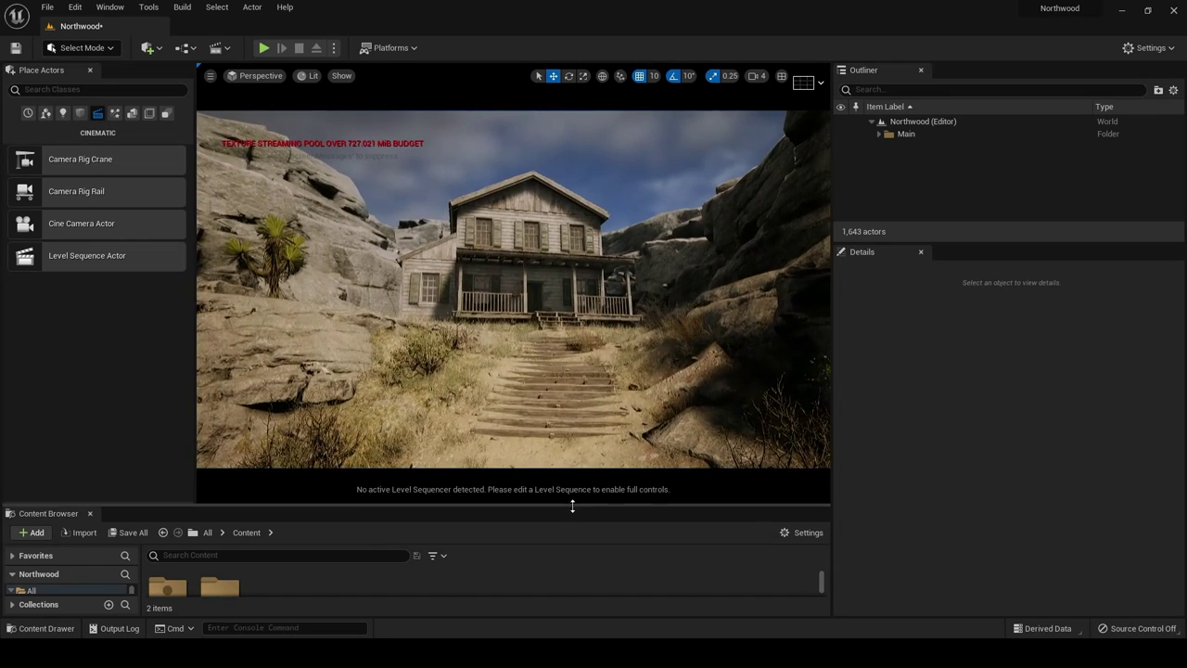
left_click_drag(575, 504, 556, 436)
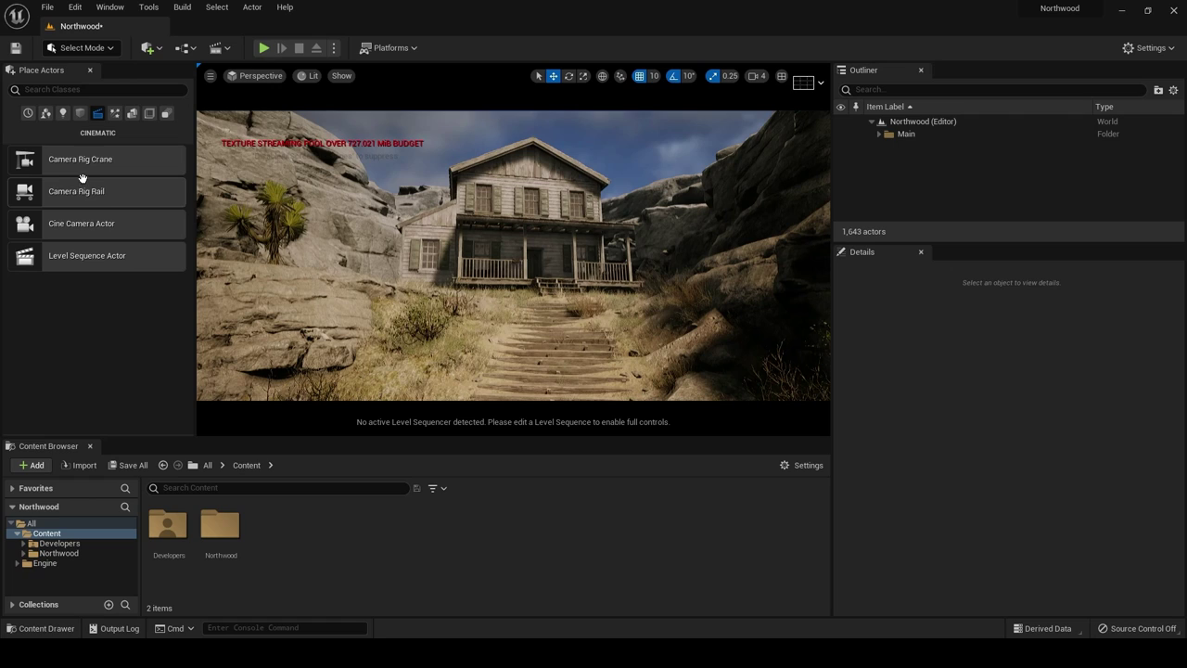
left_click_drag(94, 220, 529, 345)
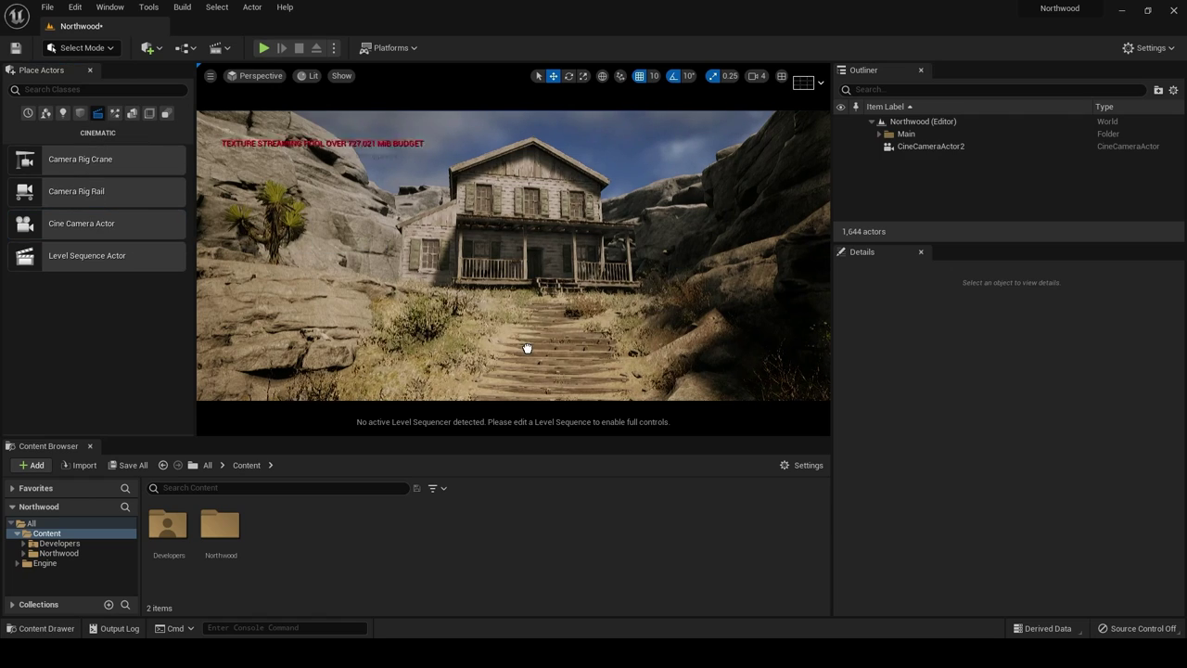
right_click(909, 147)
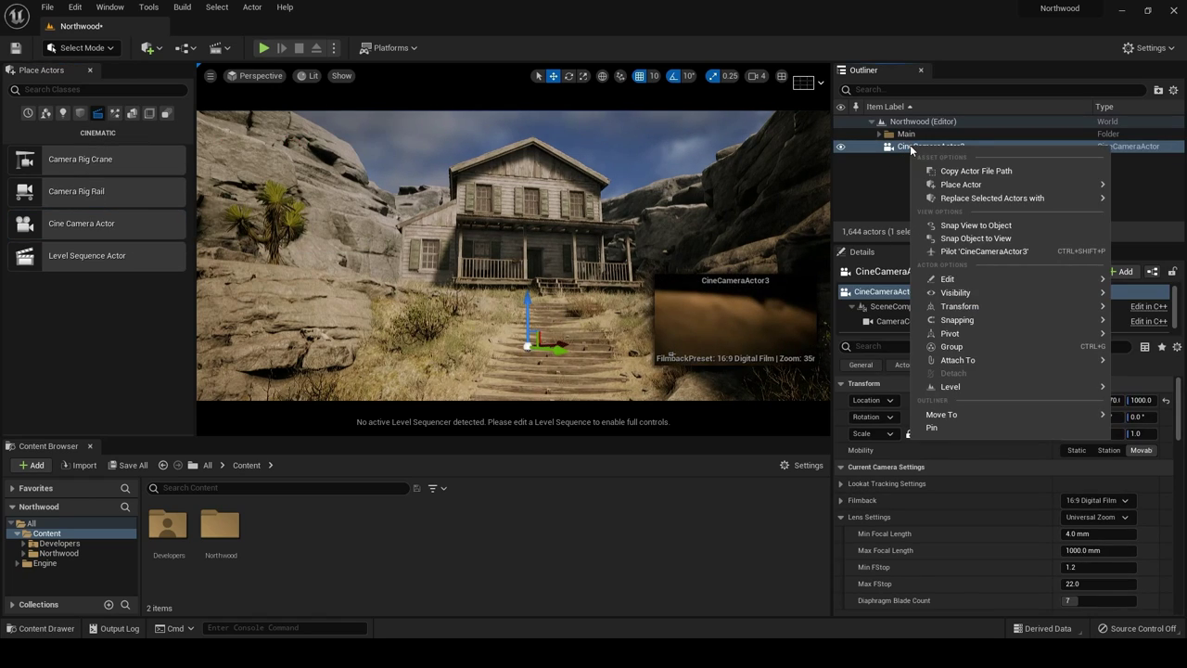
left_click(970, 239)
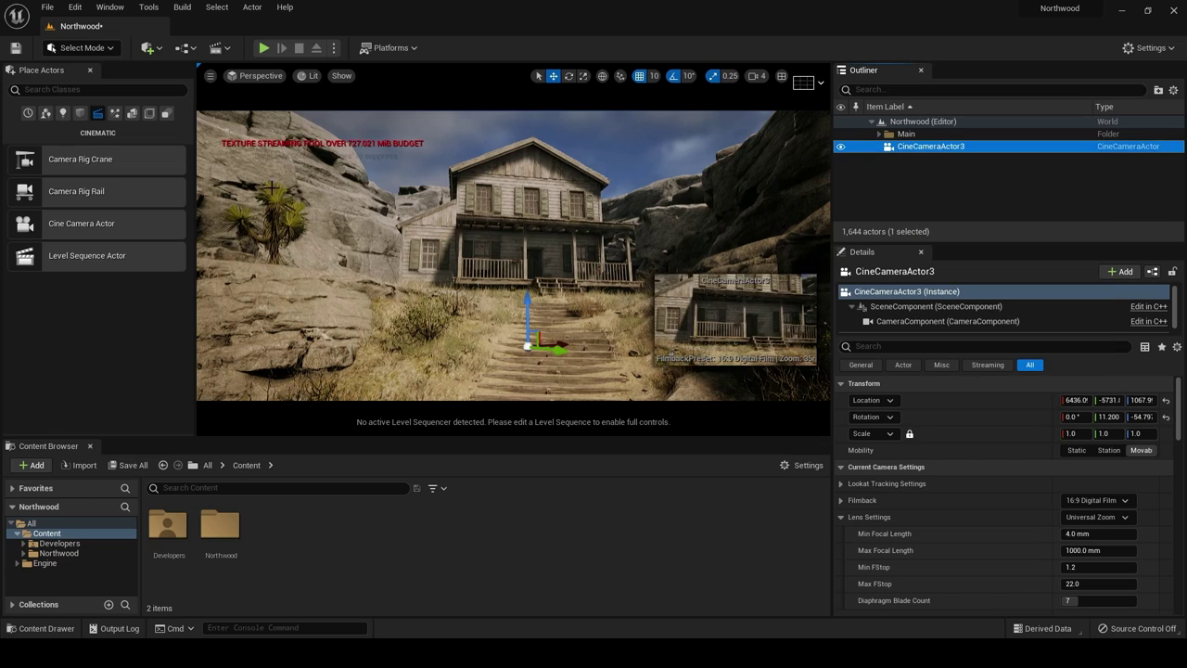
left_click(256, 74)
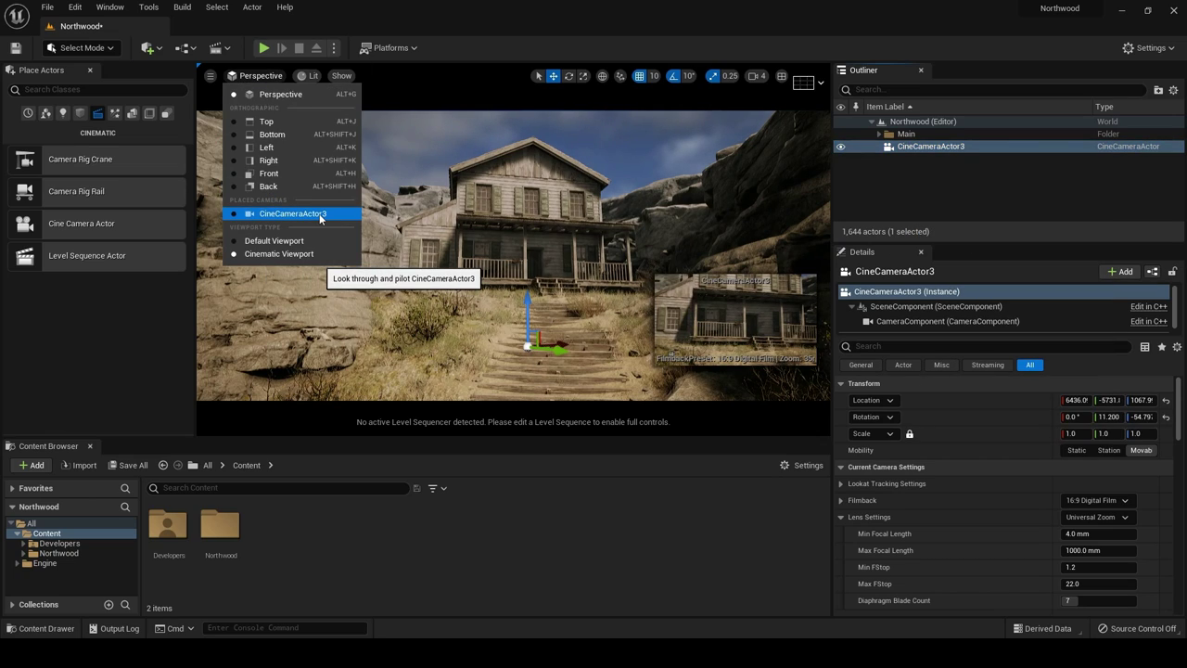
left_click(320, 216)
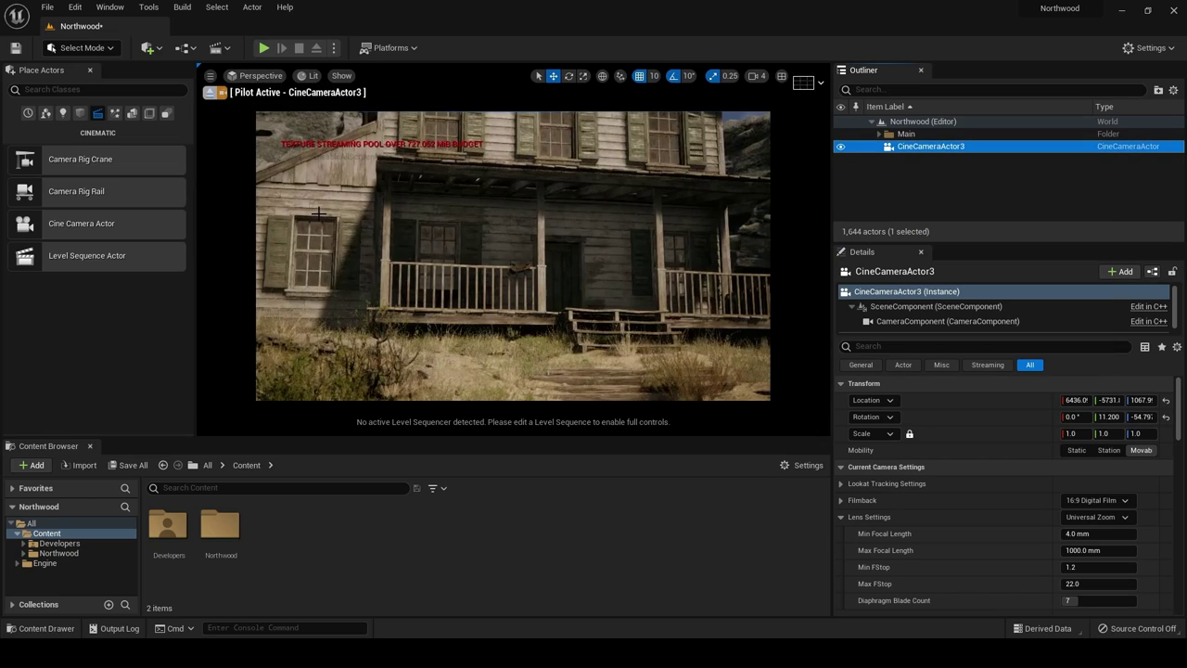
Give CineCameraActor3 a 16:9 DSLR filmback, 30mm Prime f/1.4 lens, and 22 mm min/max focal length.
left_click(1125, 500)
left_click(1111, 368)
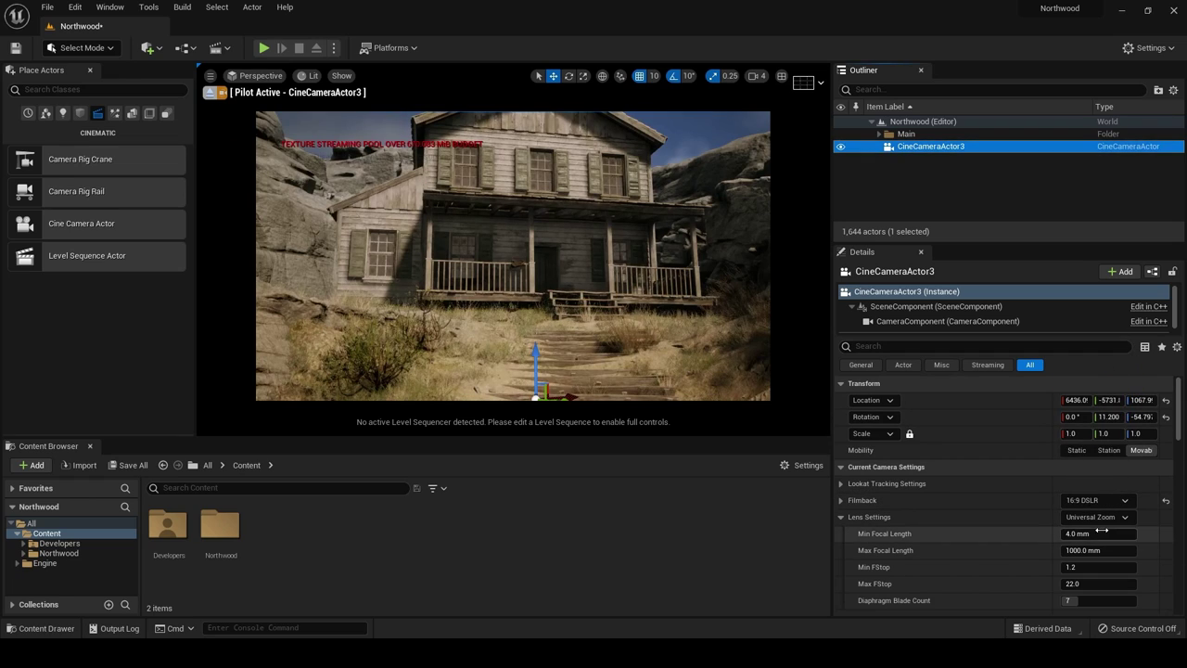
left_click(1124, 517)
left_click(1103, 421)
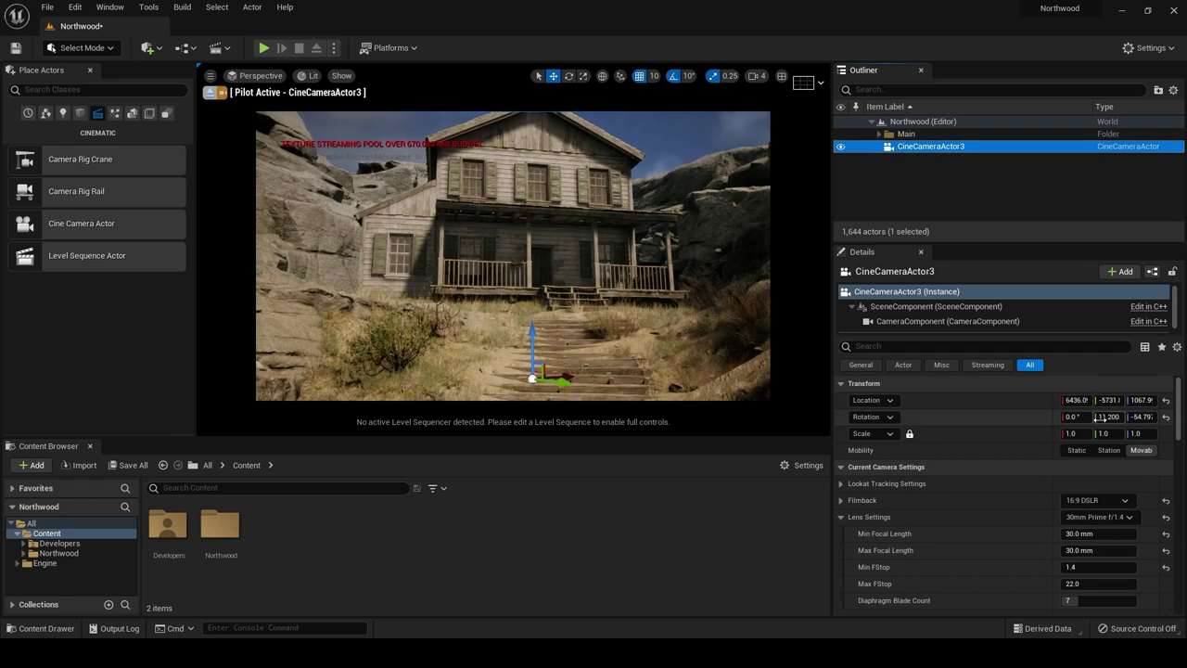
left_click(1083, 535)
type("22")
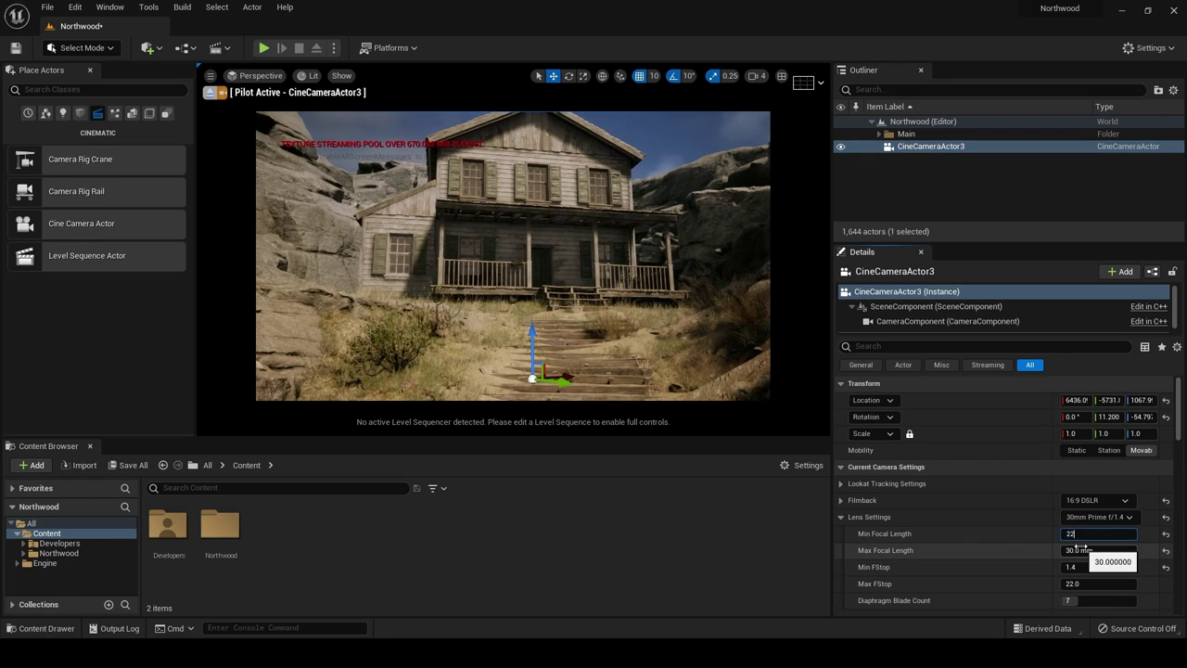
key("Tab")
type("22")
key("Tab")
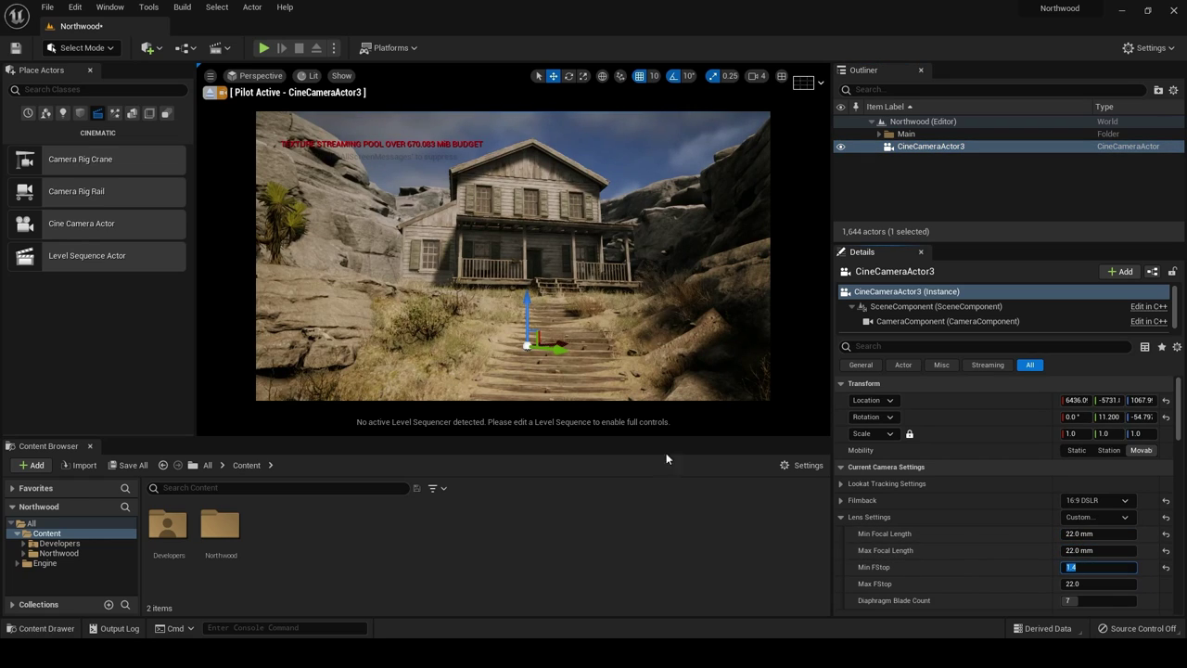
mouse_move(510, 259)
right_mouse_down()
mouse_move(519, 297)
mouse_move(548, 250)
mouse_move(629, 258)
right_mouse_up()
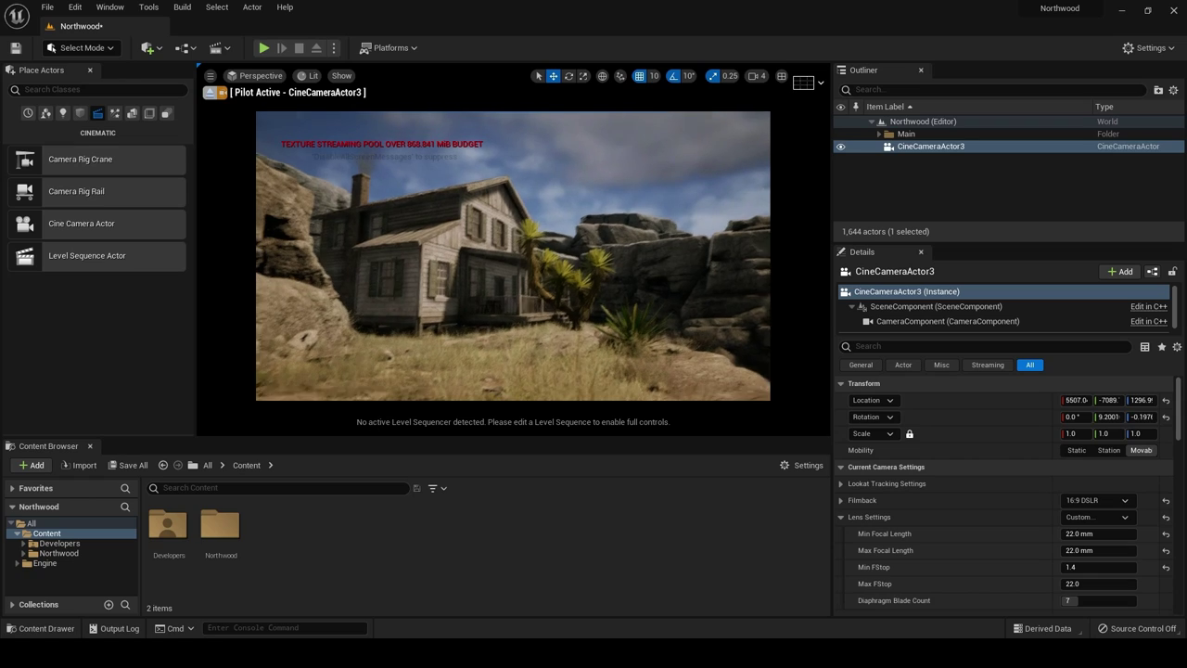
Turn the piloted CineCameraActor3 slightly left to frame the house side-on.
right_click_drag(629, 258, 621, 257)
left_click(607, 156)
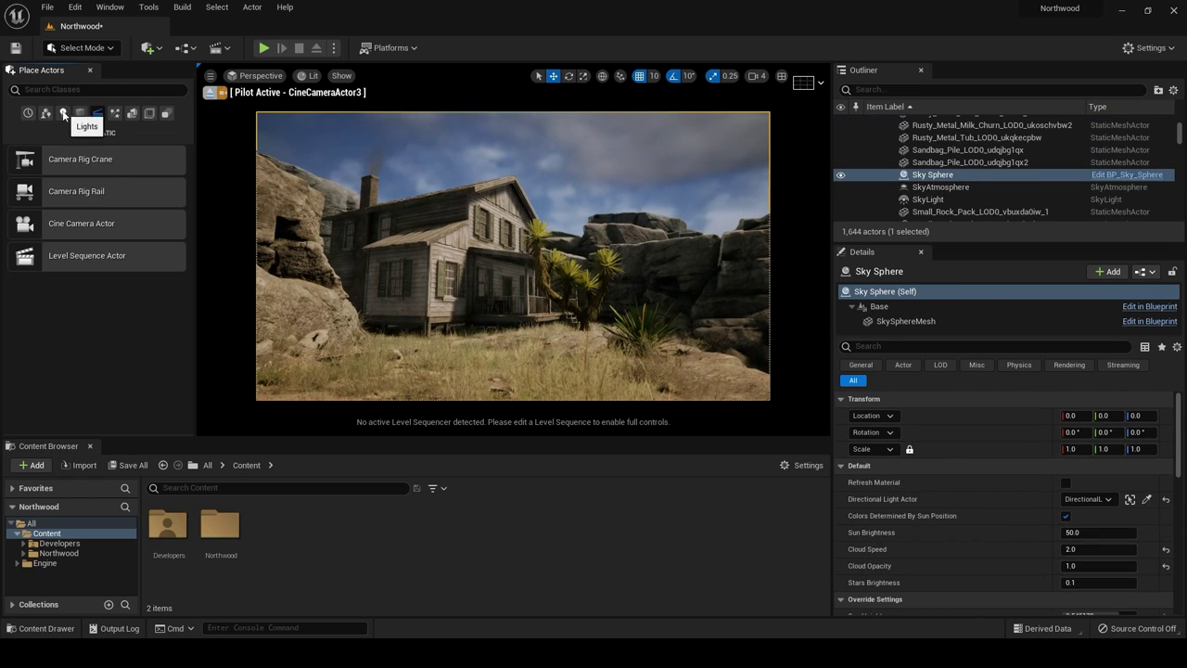
Place an empty Actor from the Basic category beside the house porch.
left_click(63, 114)
left_click(46, 114)
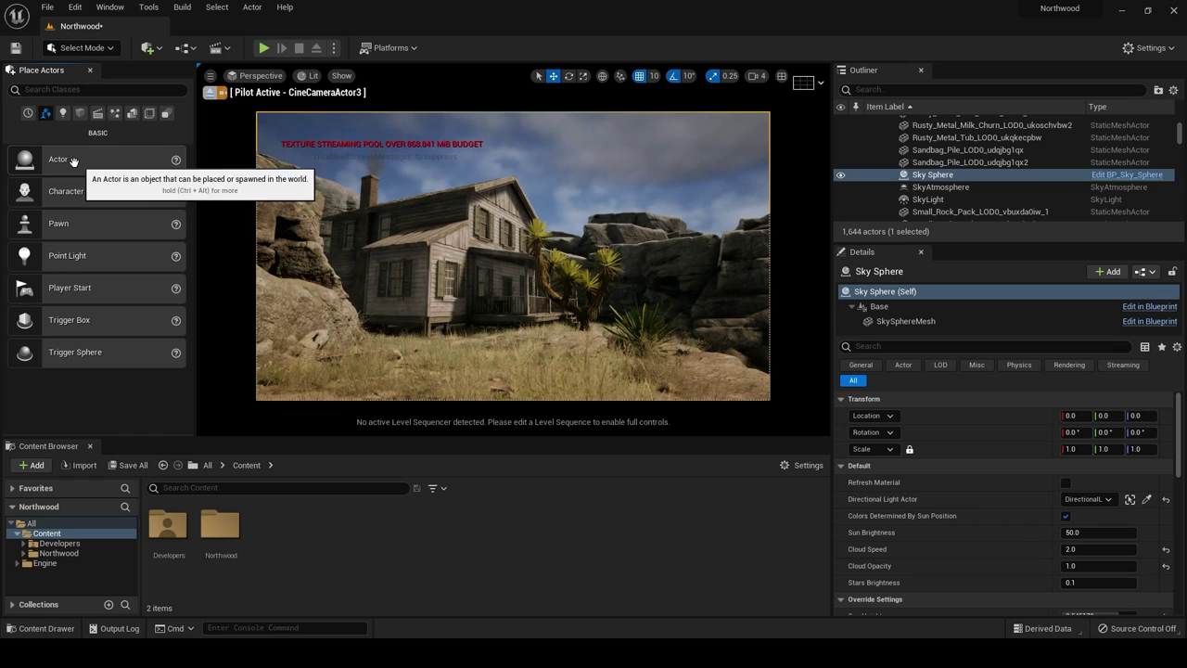
left_click_drag(58, 160, 496, 303)
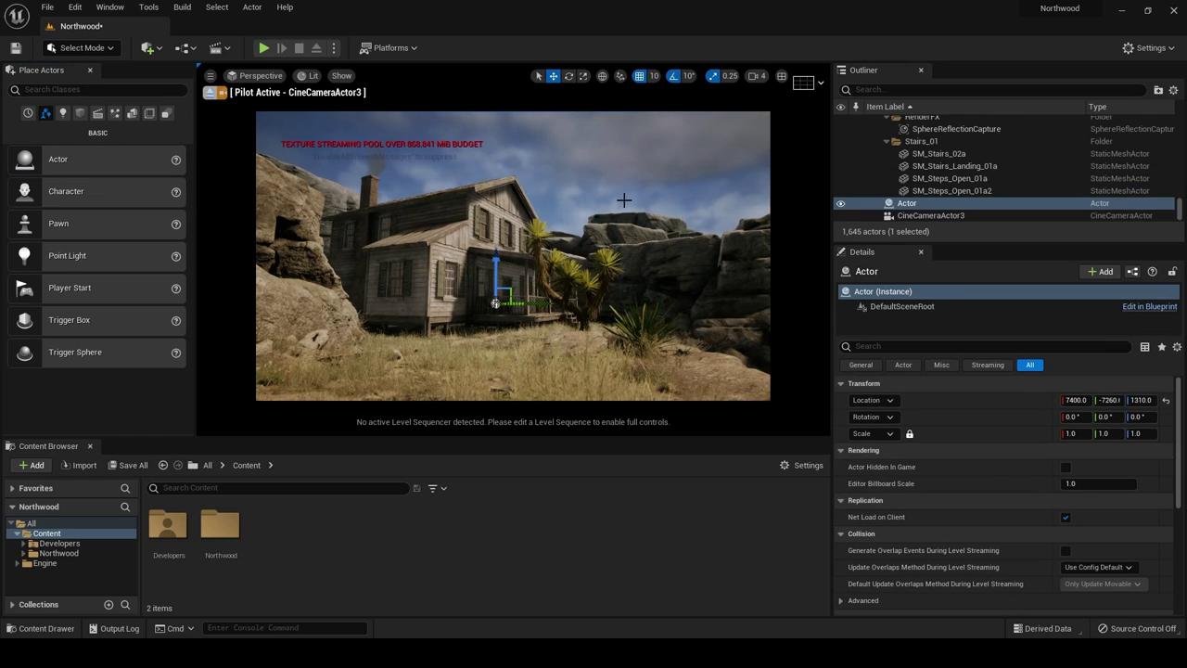
right_click_drag(625, 199, 625, 269)
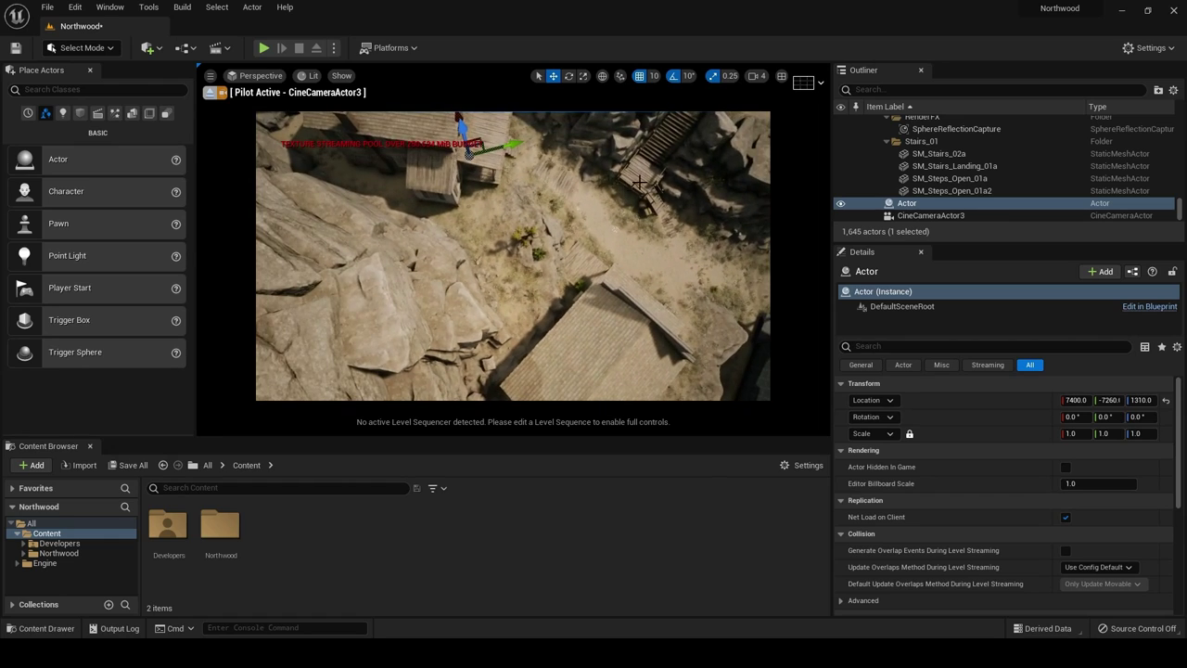
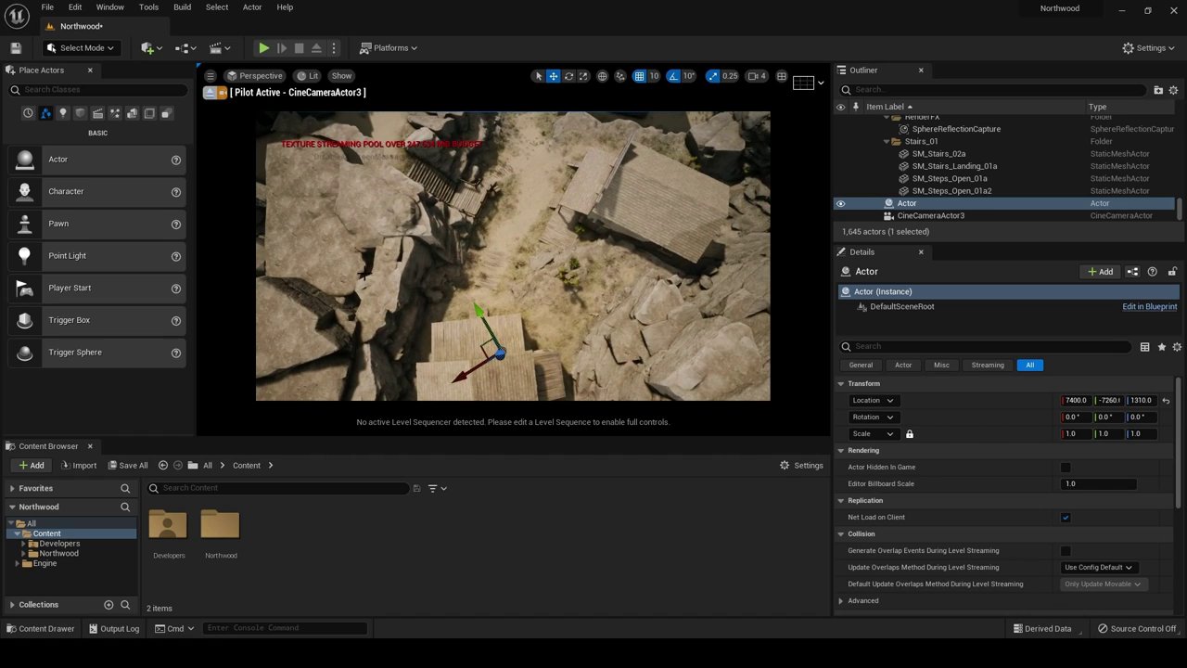
Fly the piloted CineCameraActor3 to ground level facing the cliff house behind the yucca, and enlarge the Outliner.
right_click_drag(590, 303, 591, 332)
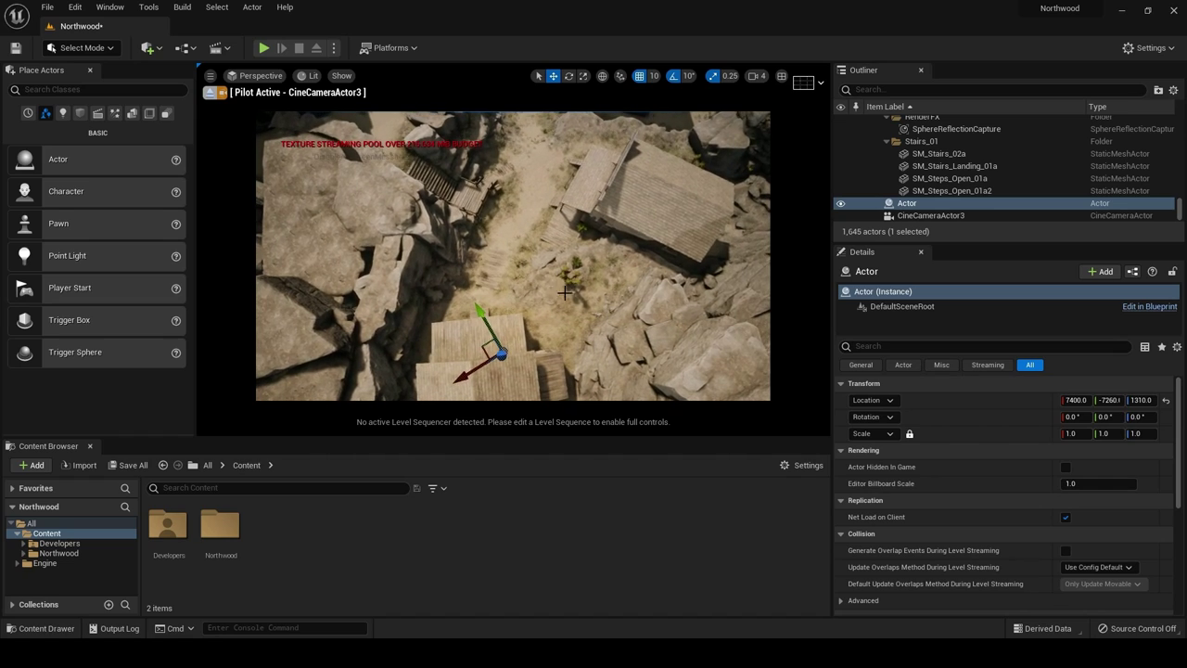
right_click_drag(564, 293, 568, 306)
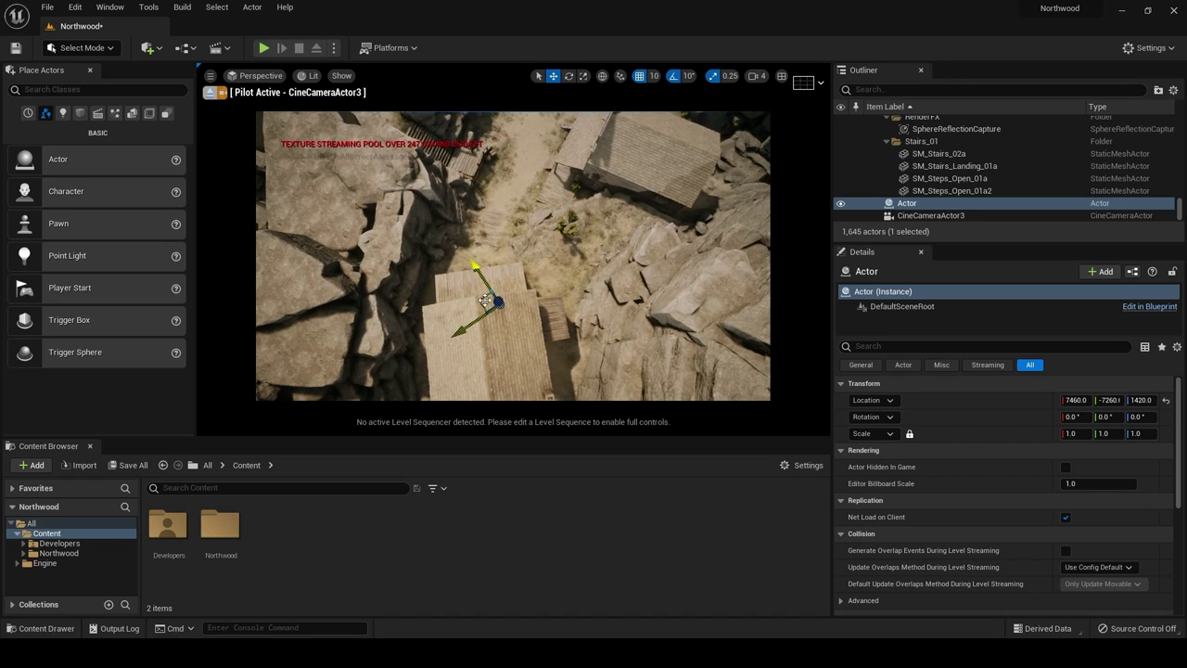
right_click_drag(511, 266, 511, 167)
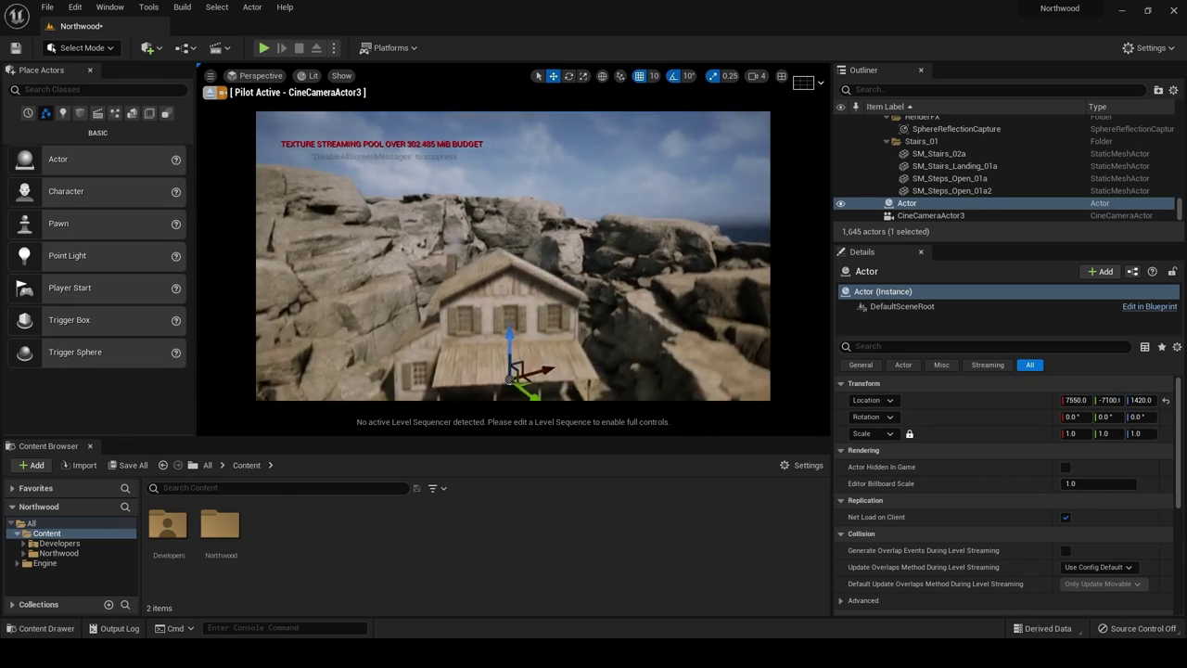
mouse_move(604, 308)
right_mouse_down()
mouse_move(603, 297)
mouse_move(577, 317)
right_mouse_up()
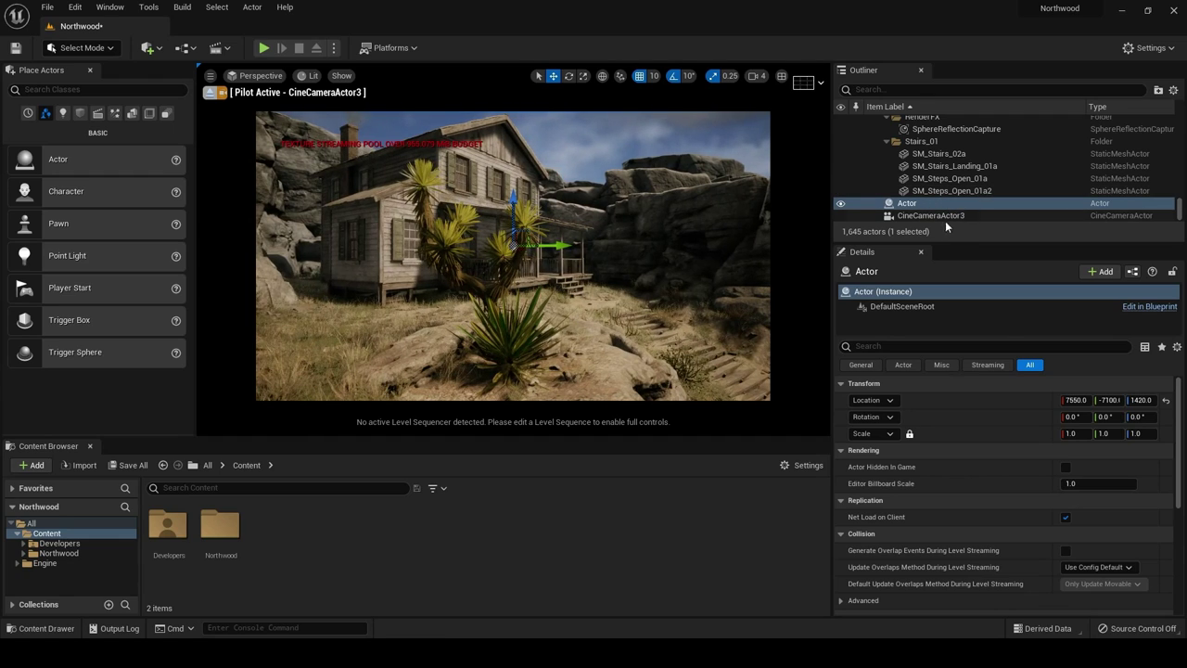
left_click_drag(959, 243, 974, 363)
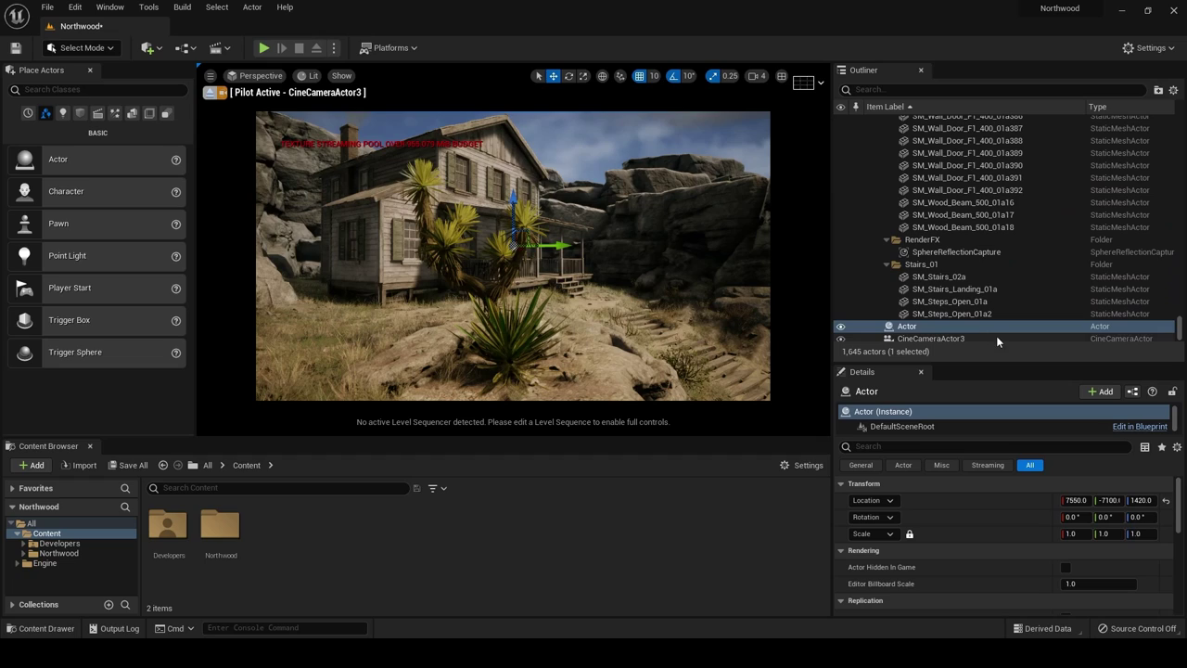
Move Actor and CineCameraActor3 into a new Outliner folder named CameraActor.
left_click(948, 335)
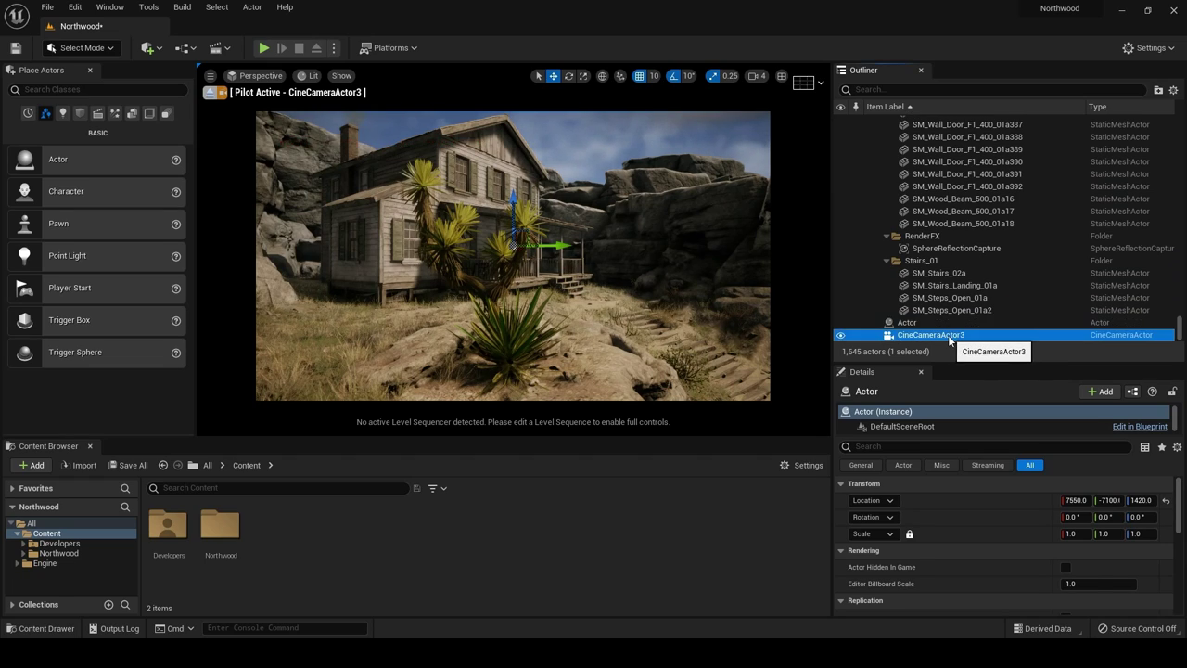
left_click(948, 324, "ctrl")
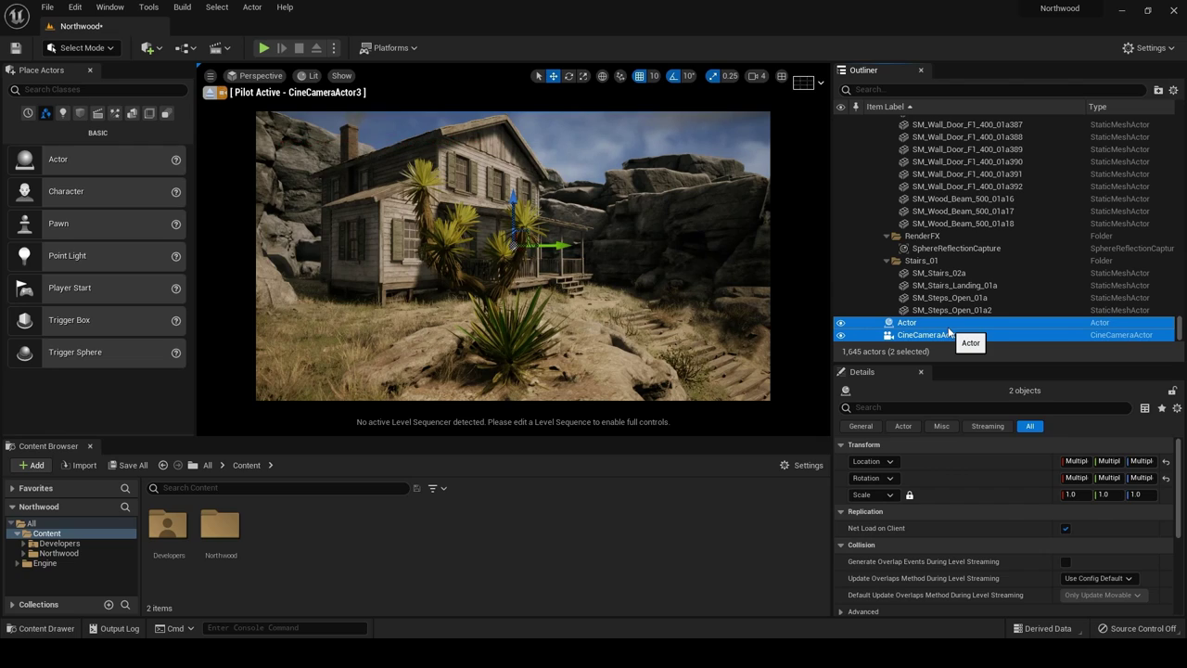
right_click(948, 329)
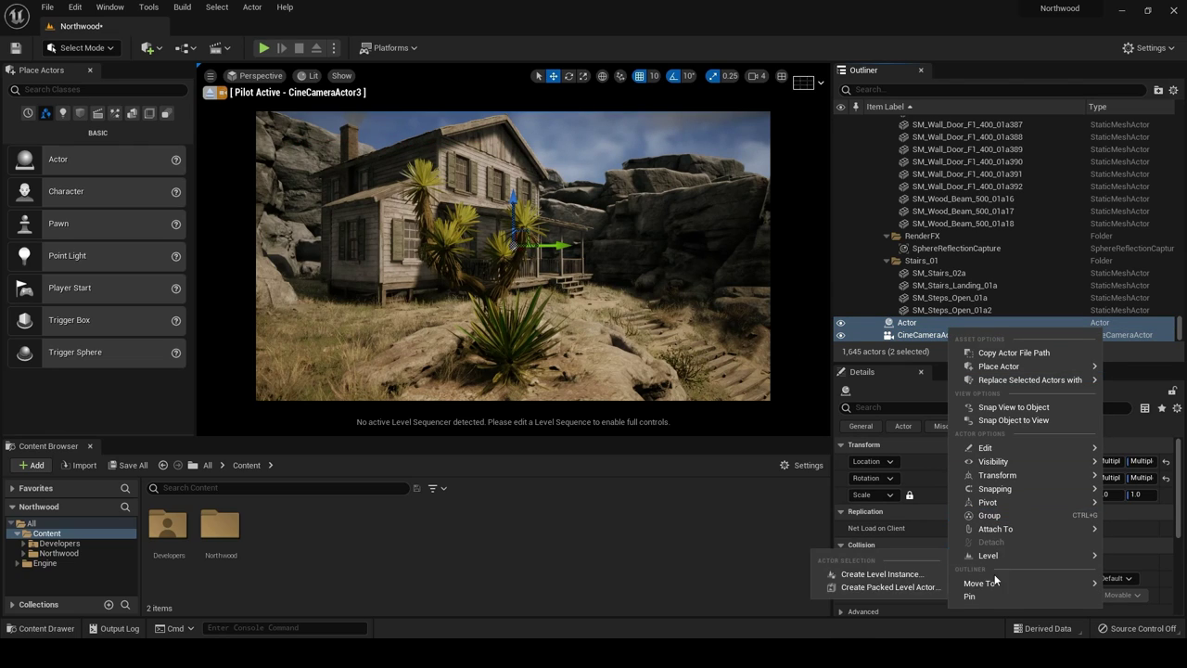
mouse_move(961, 582)
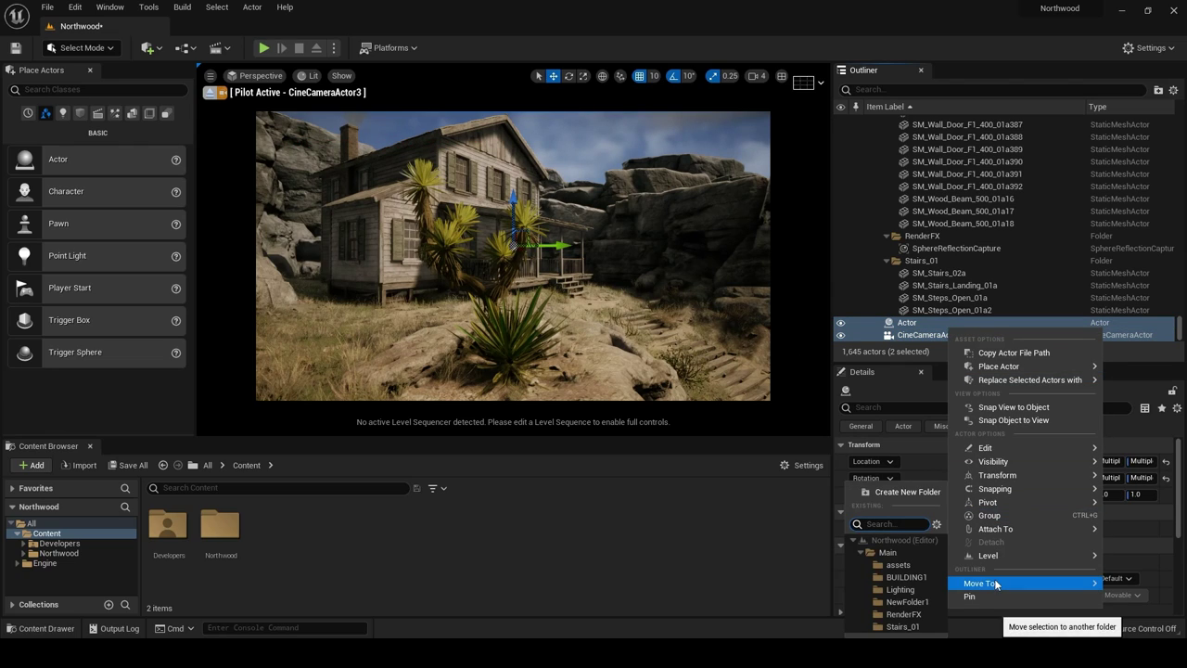
left_click(925, 492)
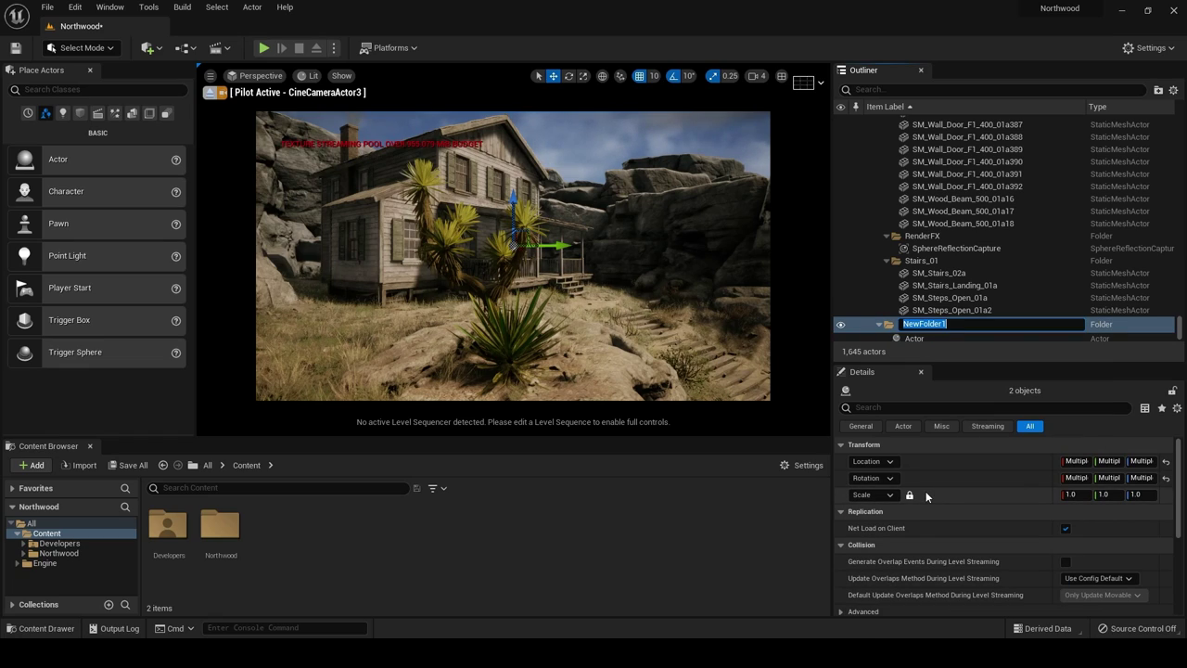
type("Cam")
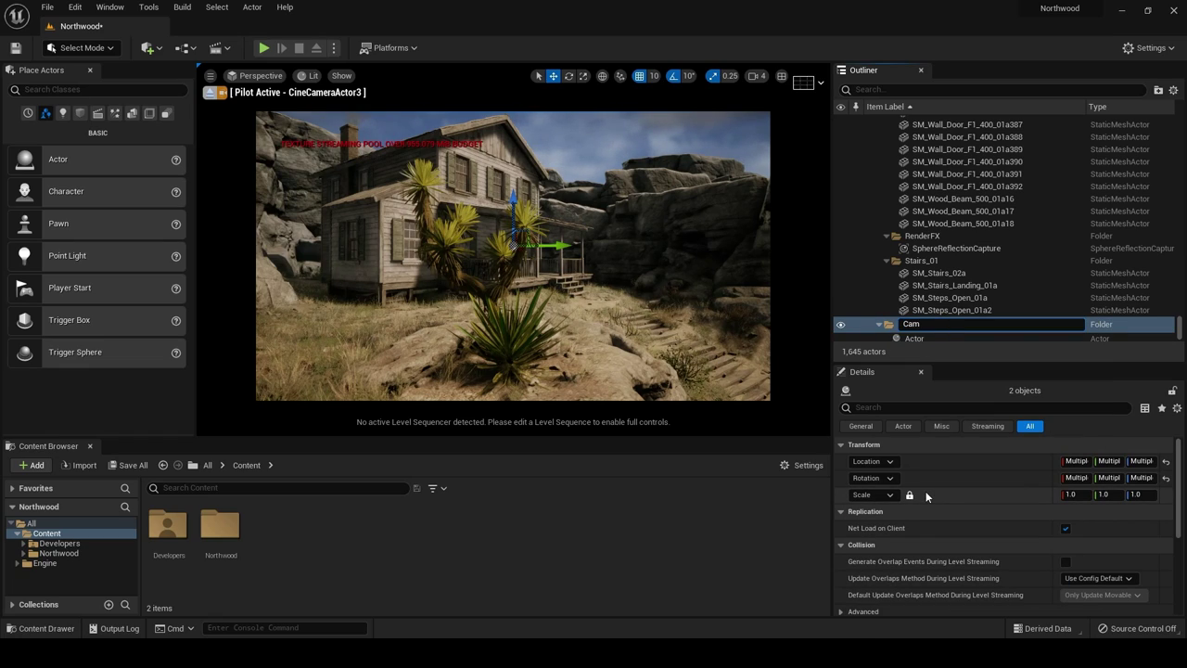
type("era")
type("Actor")
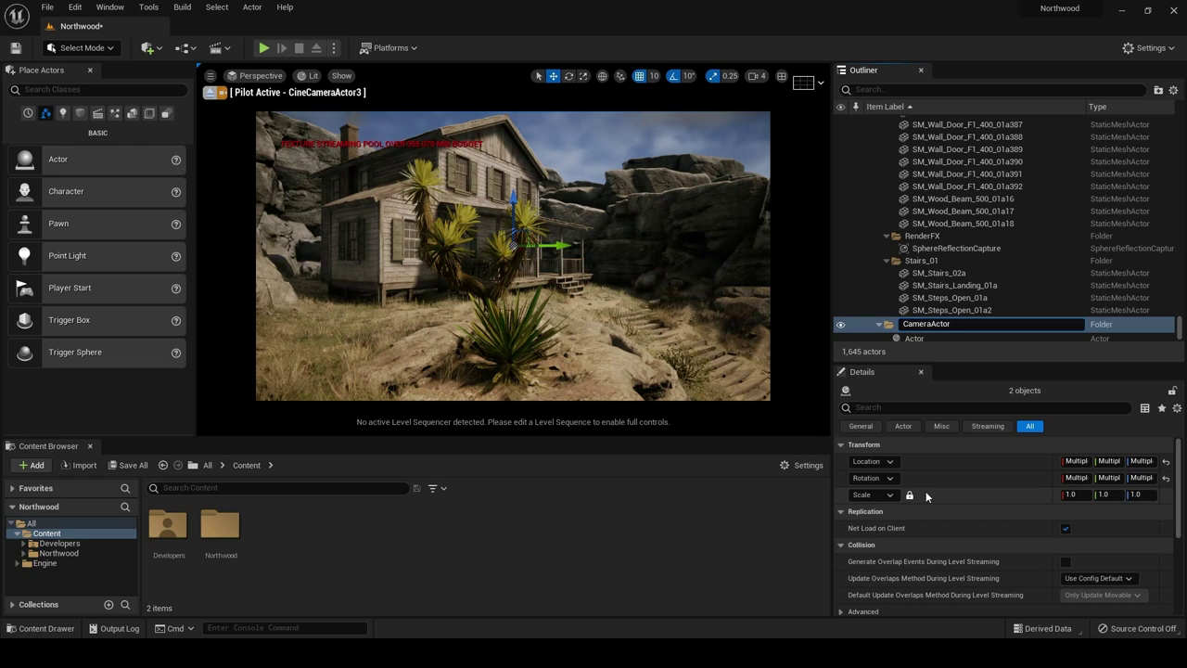
key("Return")
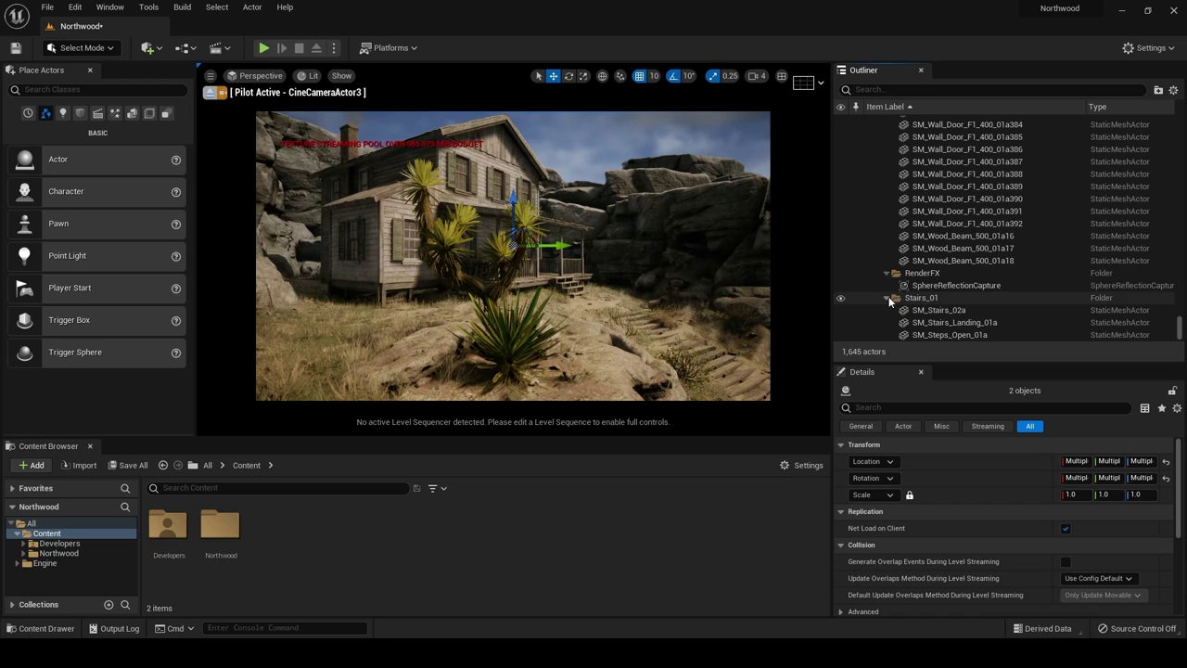
Collapse the Stairs_01 and RenderFX folders in the Outliner.
left_click(888, 297)
left_click(886, 310)
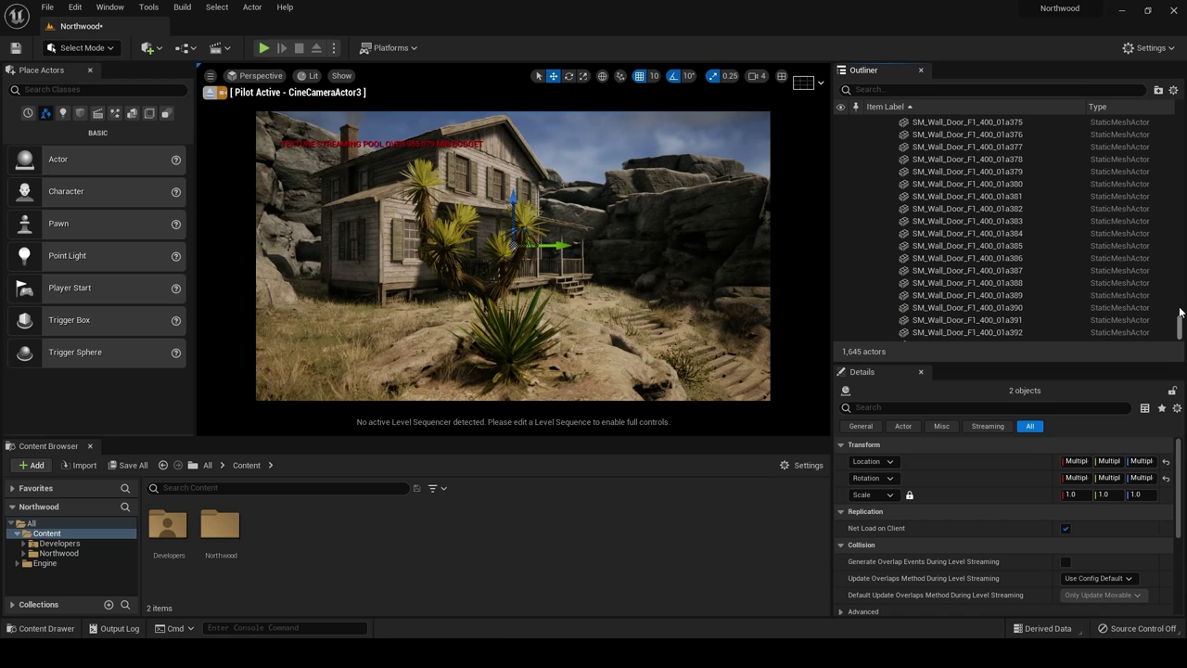
left_click_drag(1180, 315, 1180, 121)
Drag CineCameraActor3 onto the Actor row to attach it, then select Actor.
left_click(877, 172)
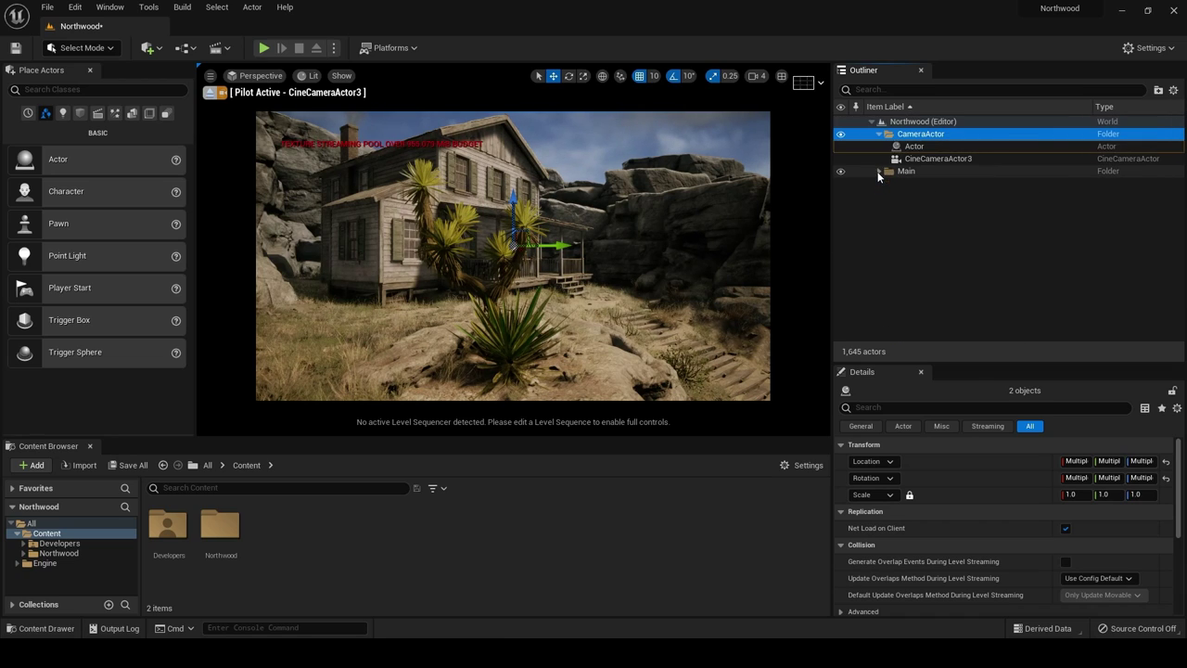
left_click(923, 186)
left_click(913, 146)
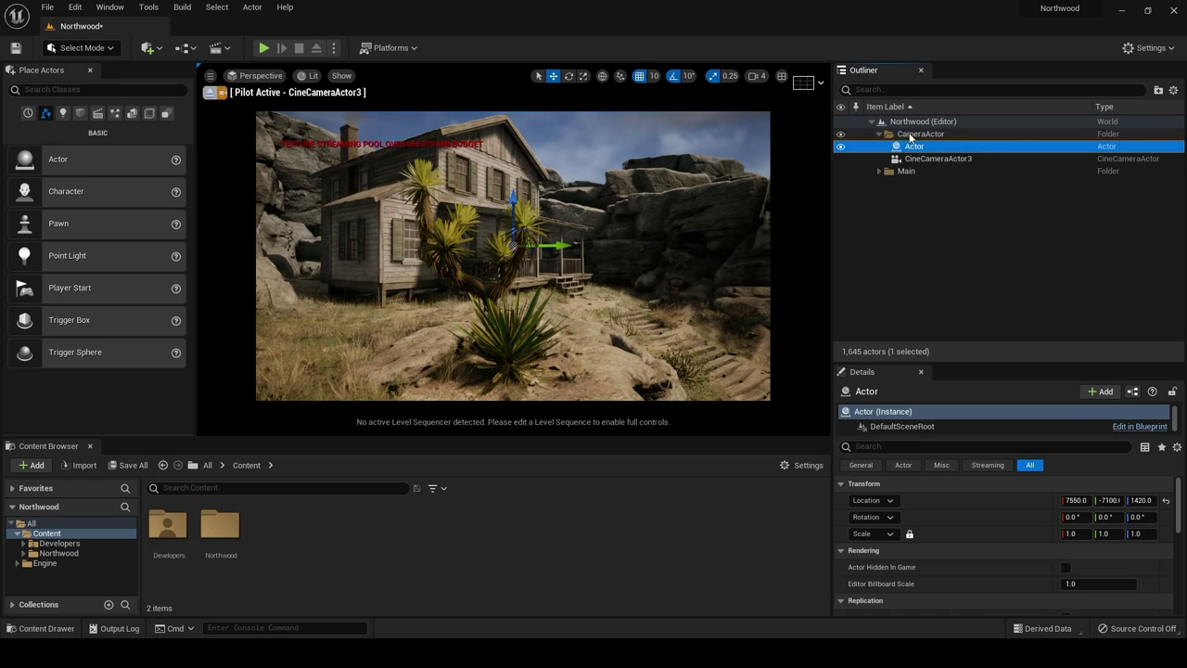
left_click(901, 137)
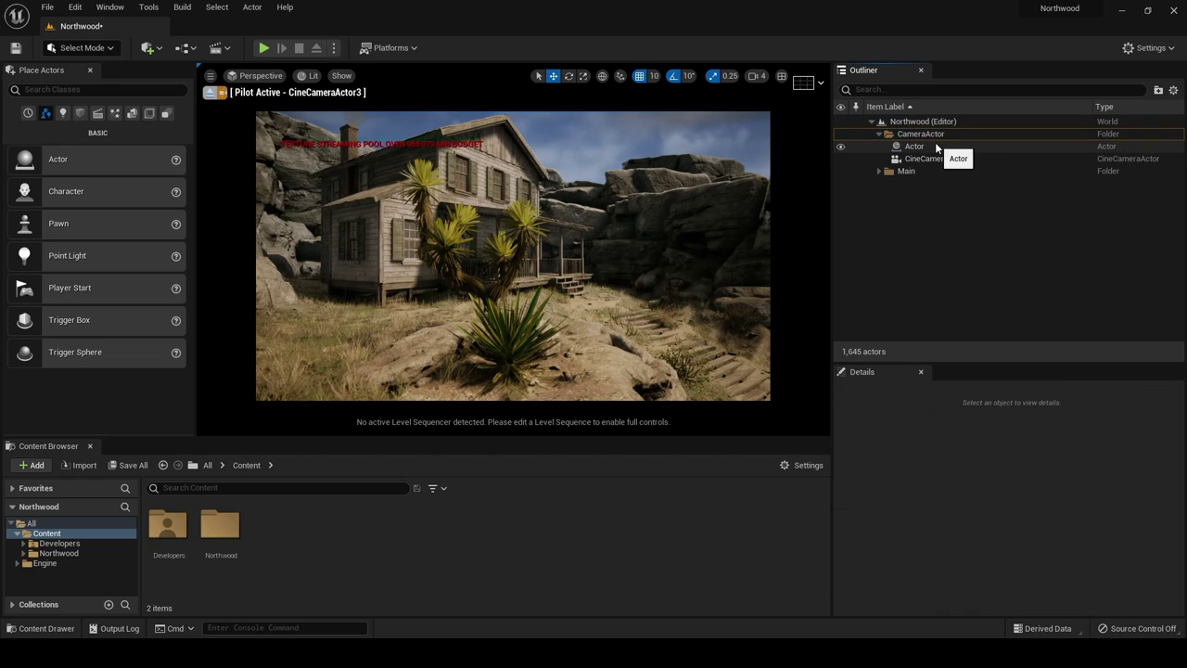
left_click(932, 160)
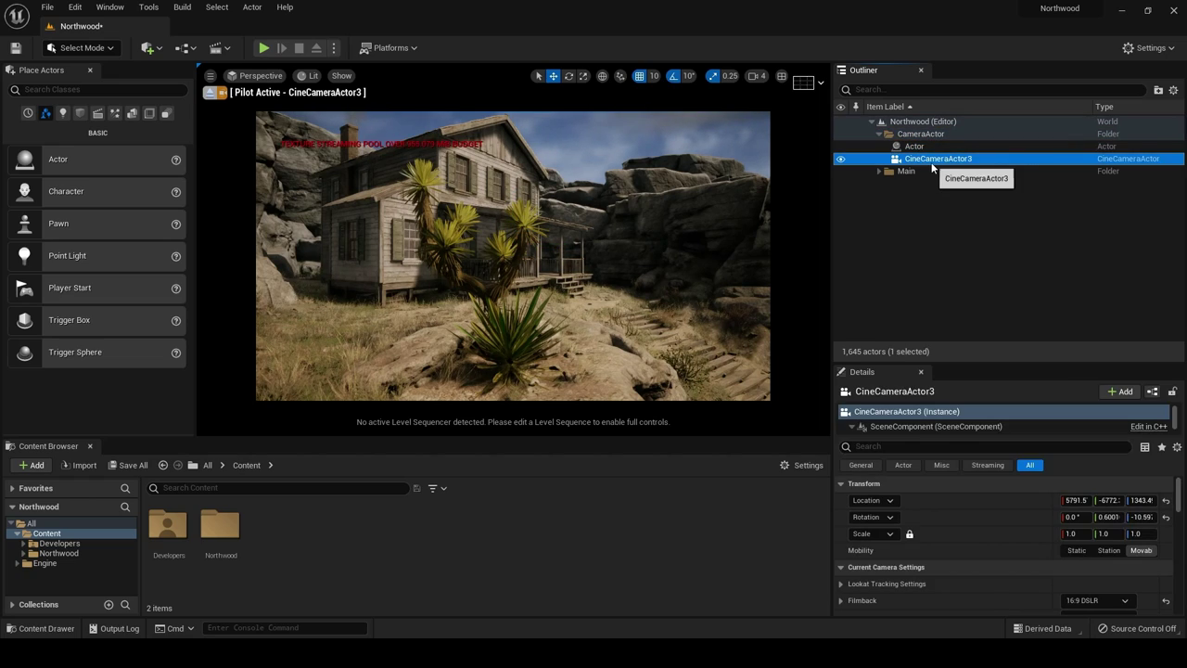
left_click_drag(932, 167, 922, 149)
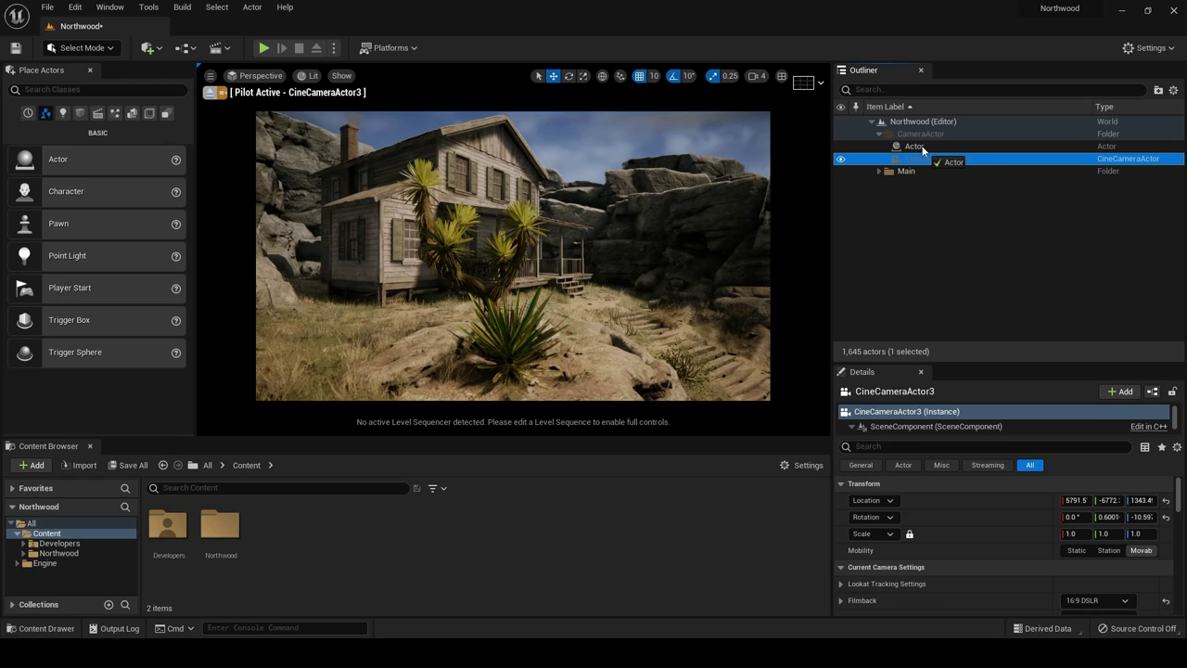
left_click_drag(923, 149, 921, 146)
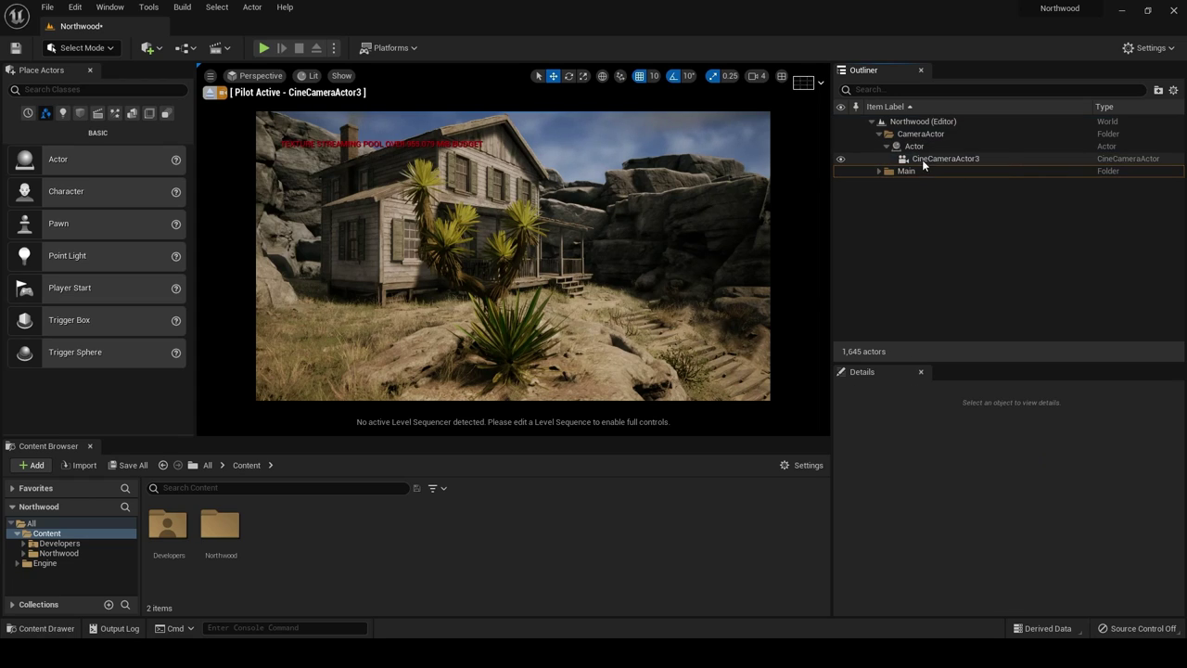
left_click(907, 148)
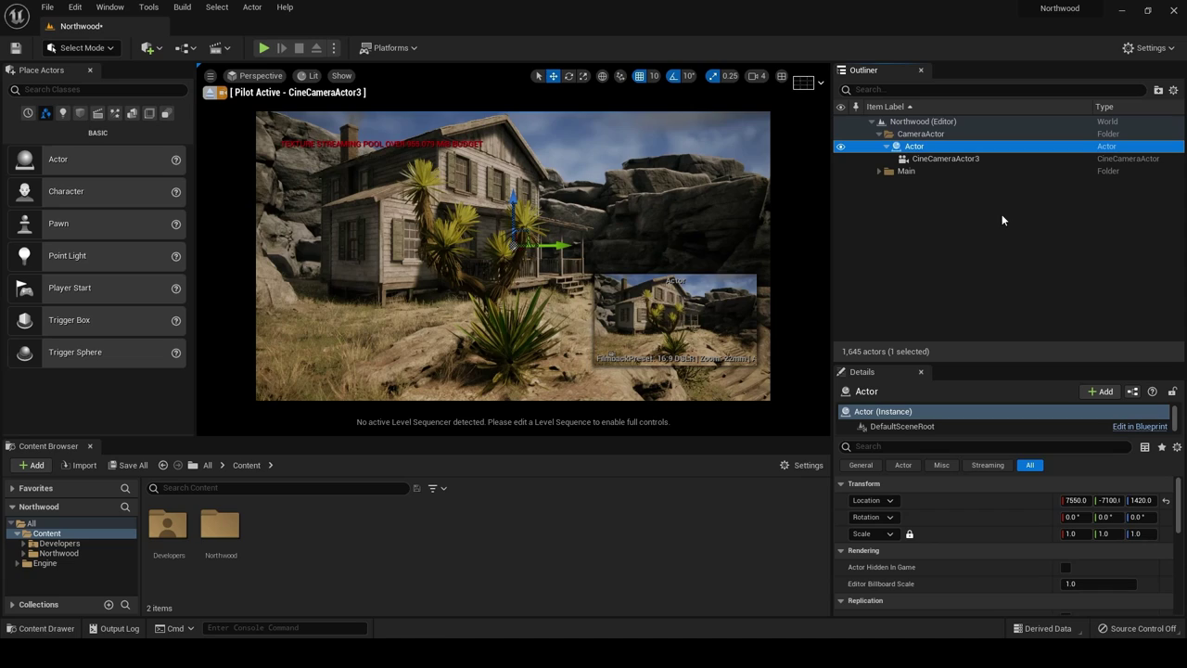
With the rotate tool, try yaw values of -50 and -40 degrees on the pivot Actor.
key("e")
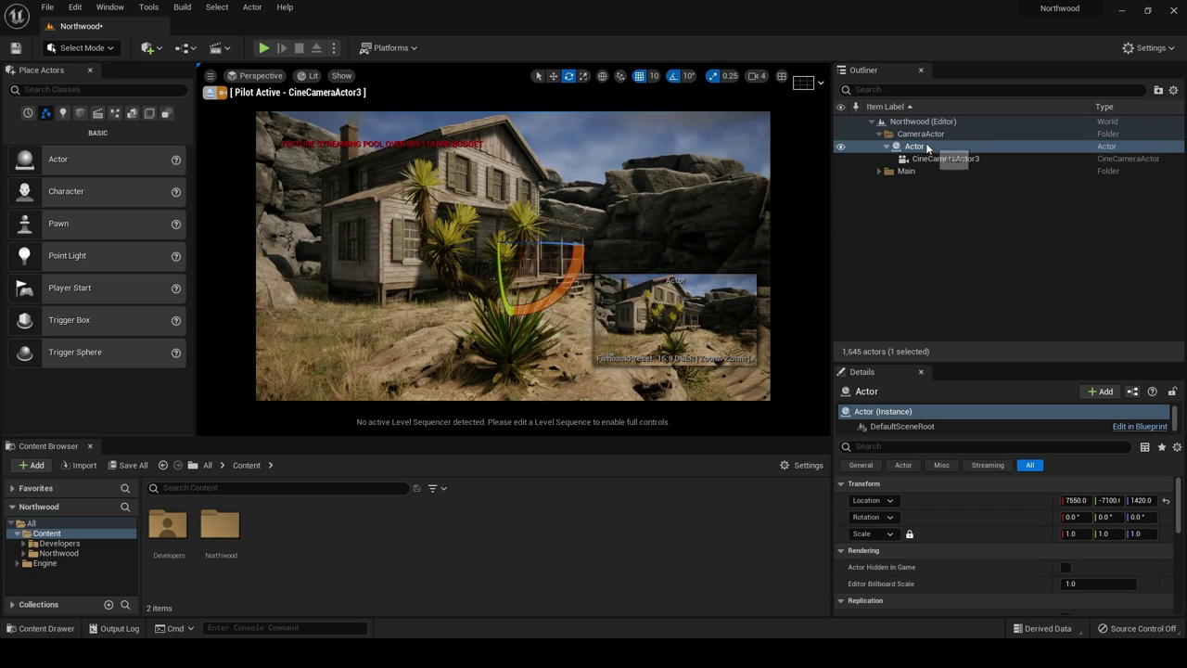
left_click(922, 146)
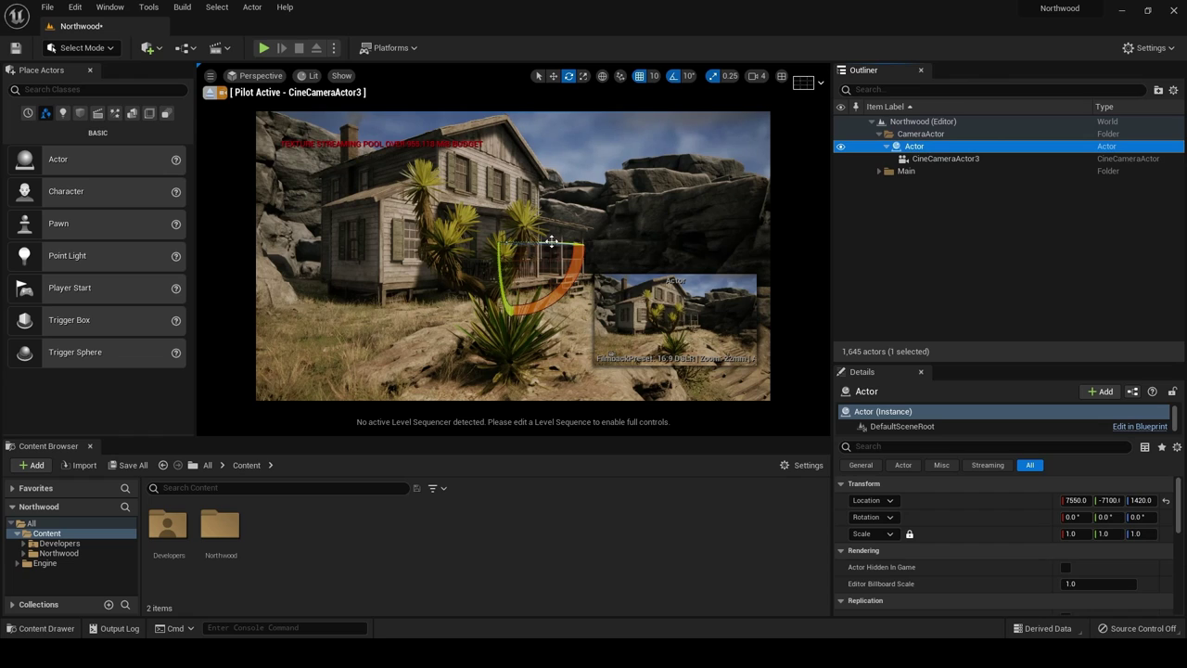
left_click_drag(551, 241, 483, 243)
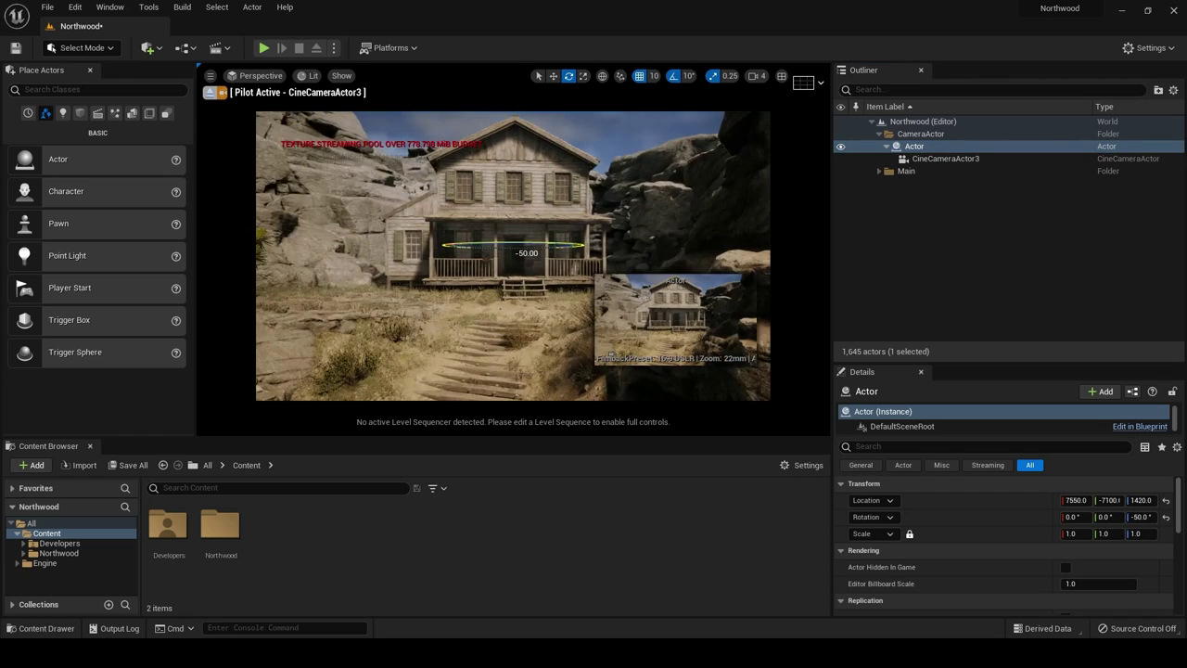
key("ctrl+z")
key("ctrl+z")
key("ctrl+y")
key("ctrl+y")
key("ctrl+z")
key("ctrl+z")
key("ctrl+z")
key("ctrl+z")
key("ctrl+z")
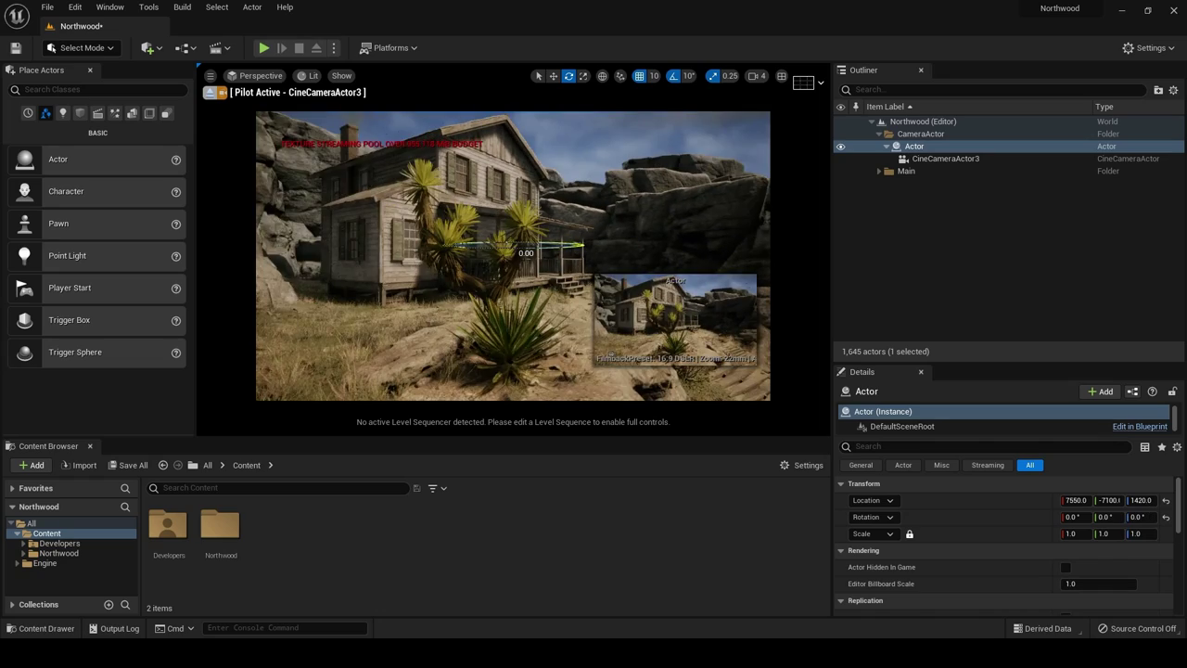
key("ctrl+y")
key("ctrl+y")
key("ctrl+y")
key("ctrl+y")
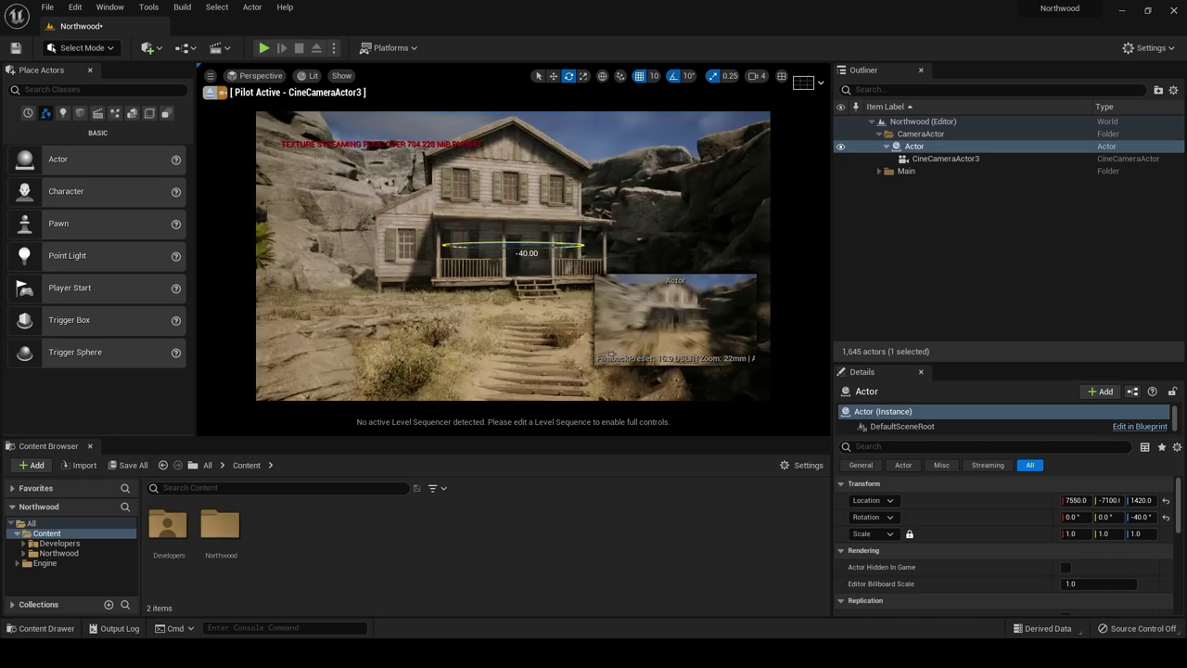
key("ctrl+z")
key("ctrl+z")
key("ctrl+z")
key("ctrl+z")
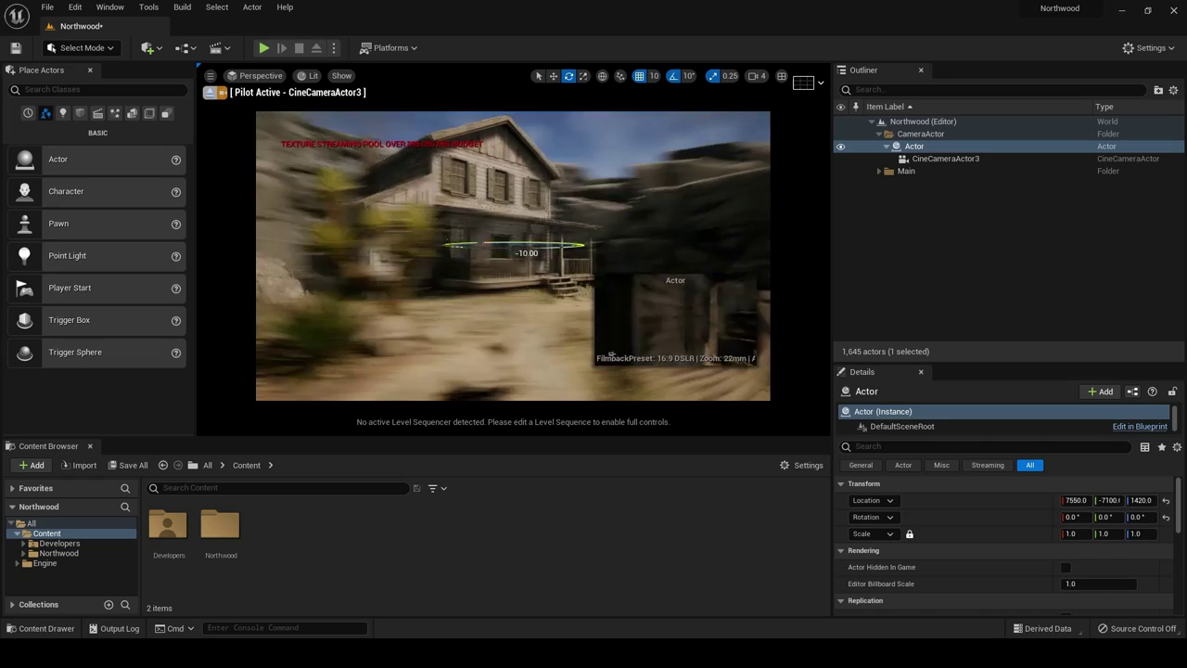
key("ctrl+y")
key("ctrl+y")
key("ctrl+y")
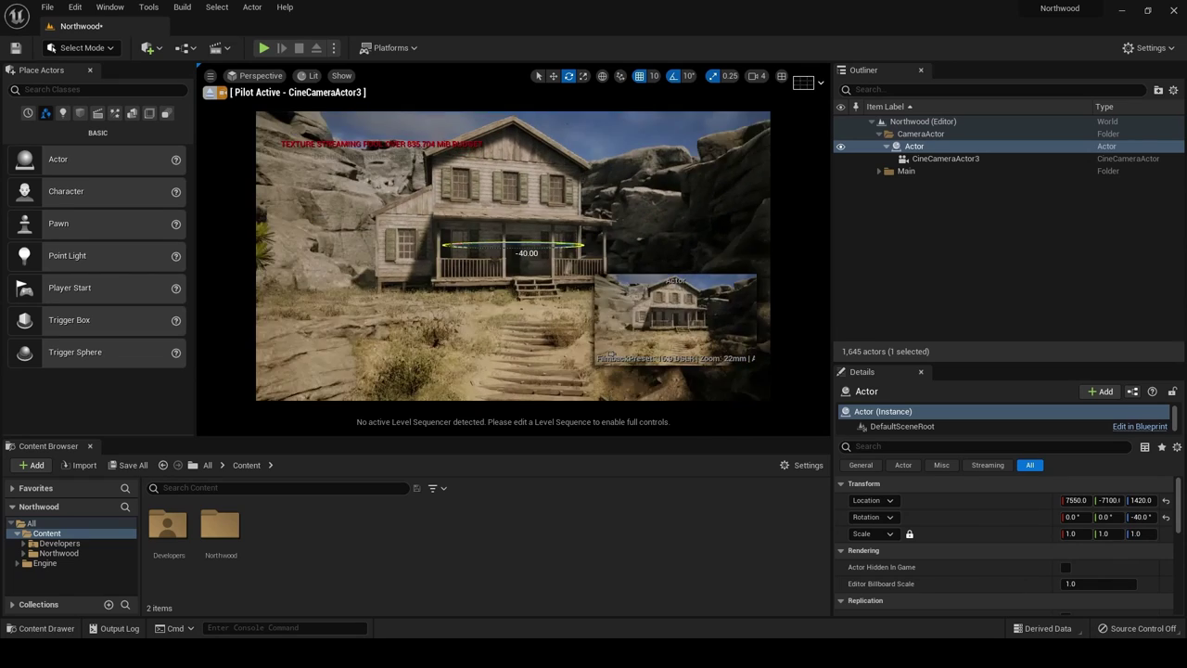
key("ctrl+z")
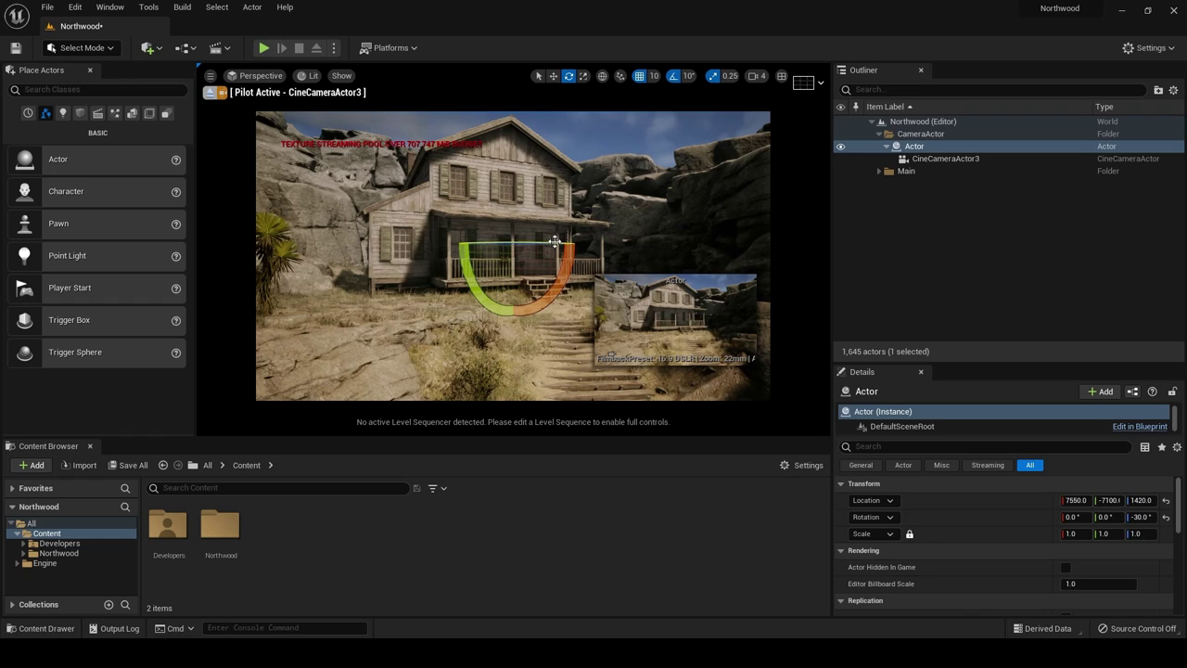
Rotate the pivot Actor to a Z rotation of 10° and fine-tune the piloted view.
left_click_drag(555, 241, 525, 245)
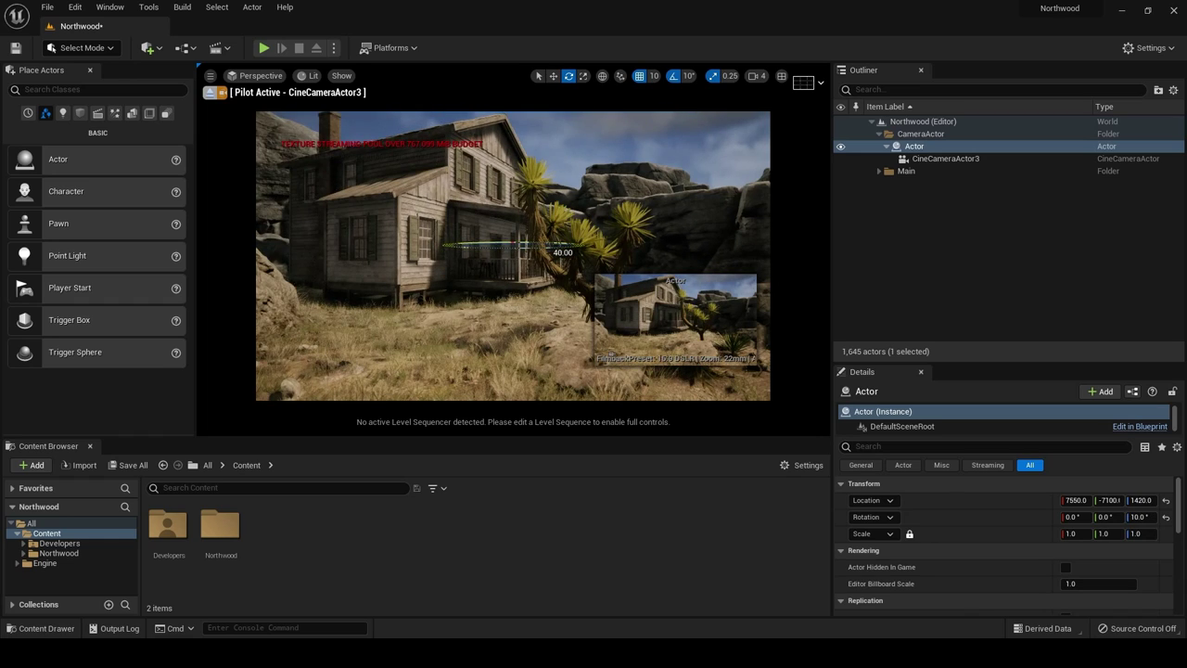
right_click_drag(652, 193, 611, 355)
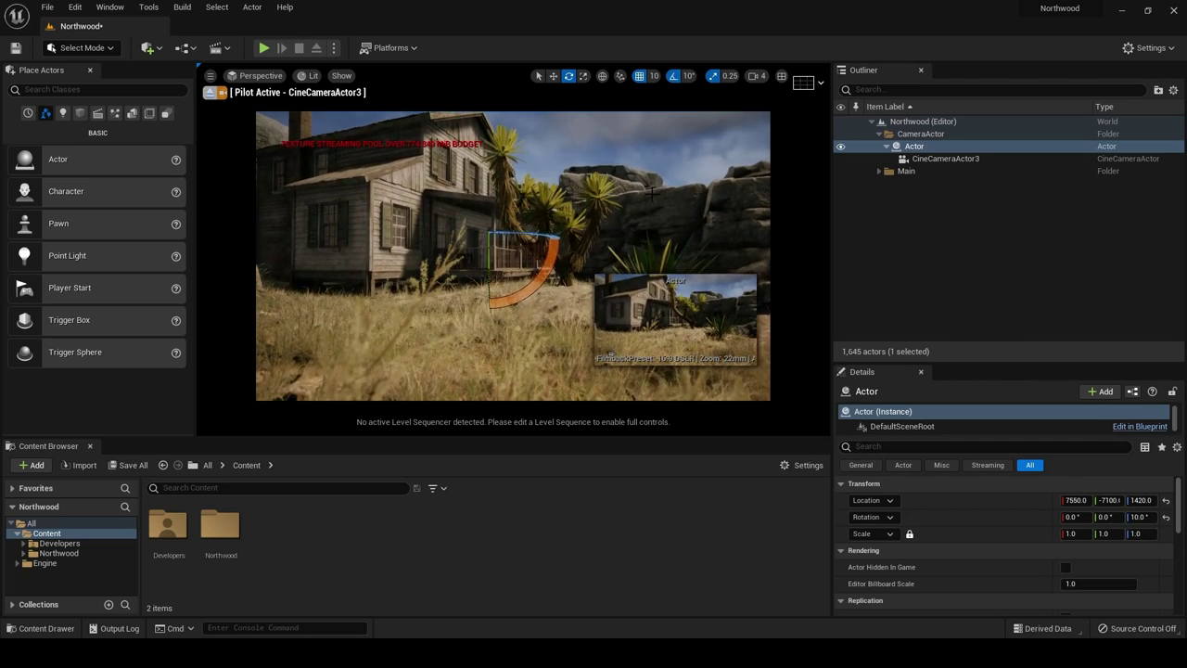
right_click_drag(652, 193, 652, 193)
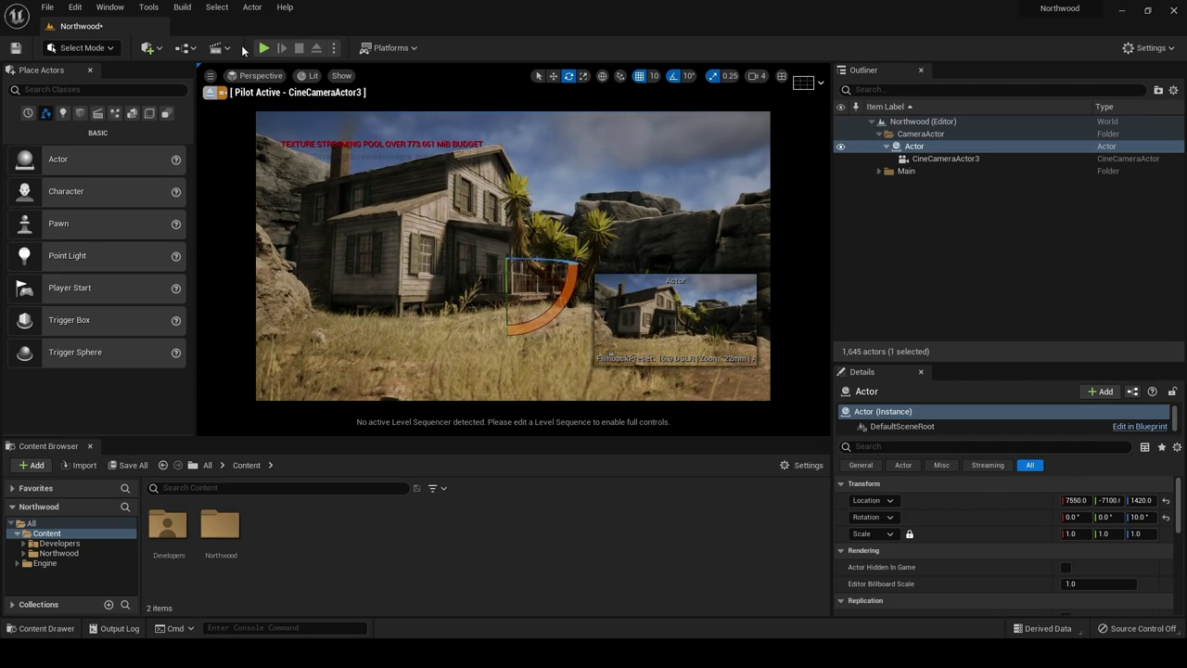
Add a new level sequence from the Cinematics menu and save it as orbital.
left_click(228, 48)
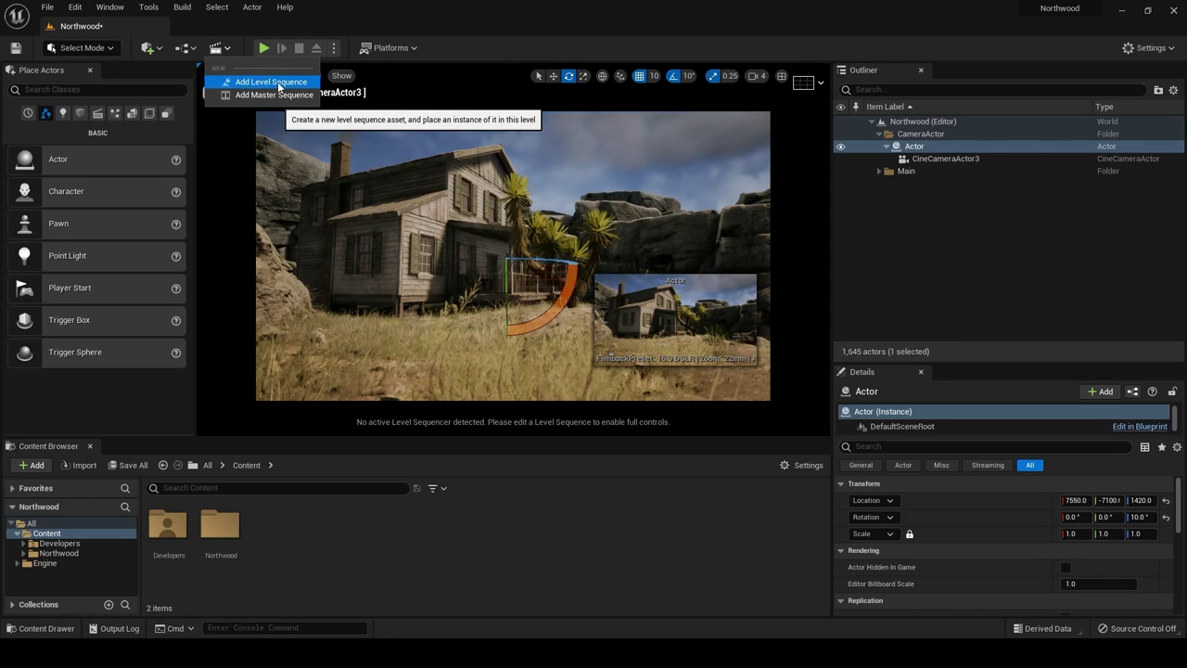
left_click(271, 82)
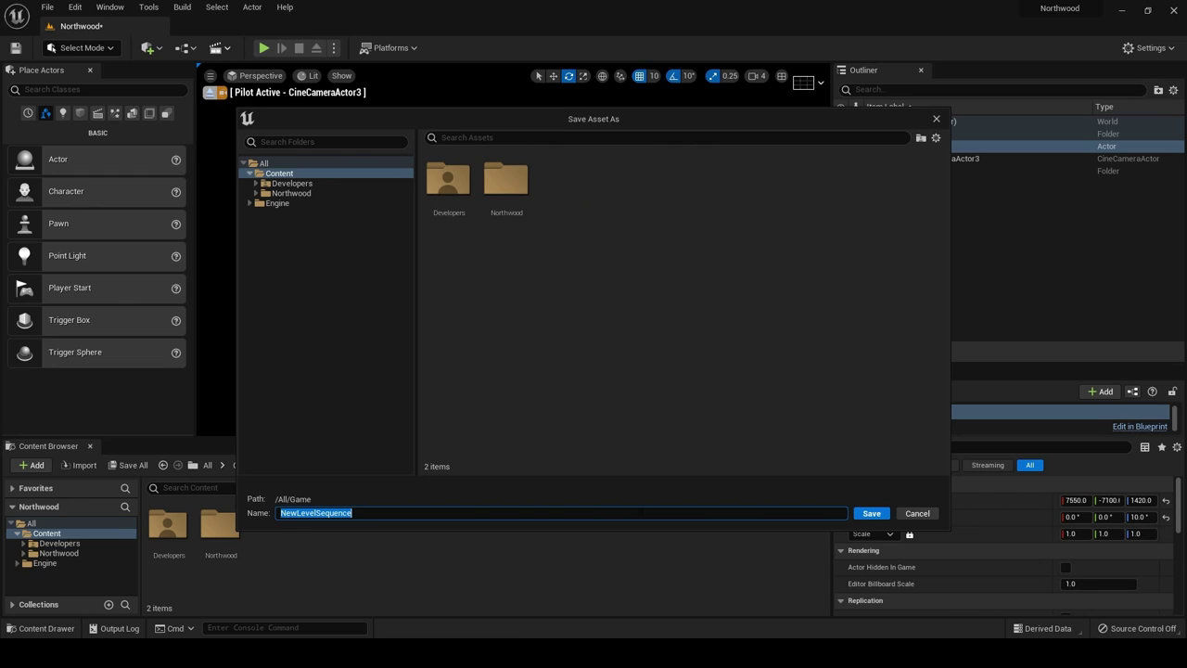
type("c")
key("Return")
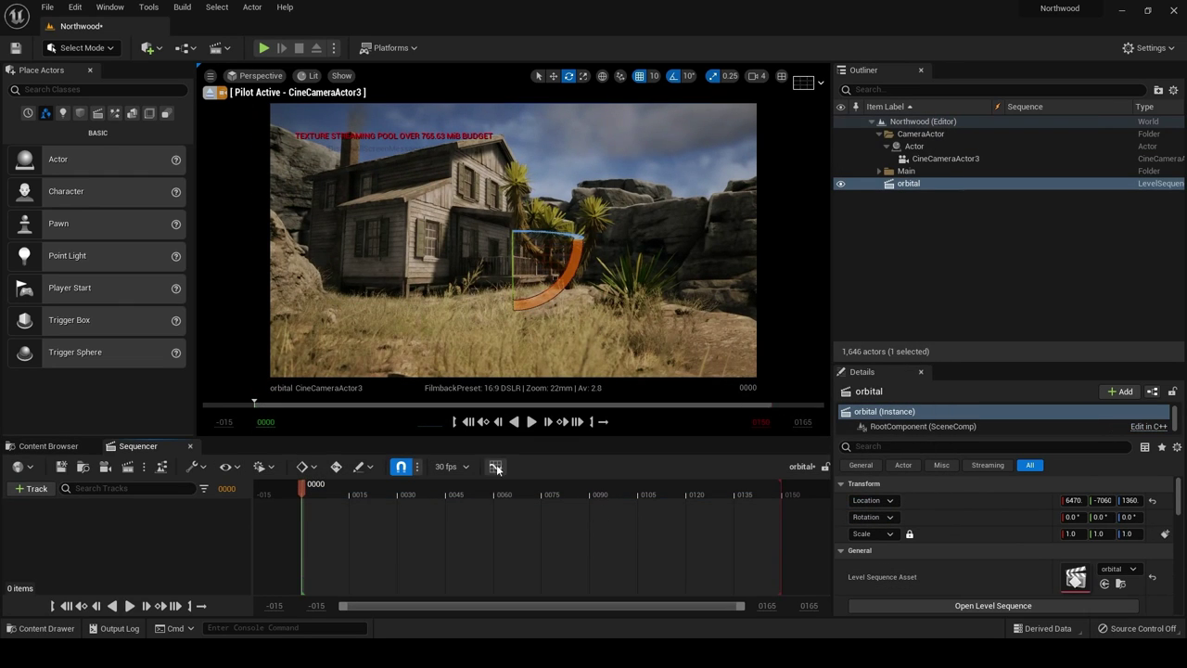
Drag the pivot Actor and CineCameraActor3 from the Outliner into the orbital sequence.
left_click(923, 158)
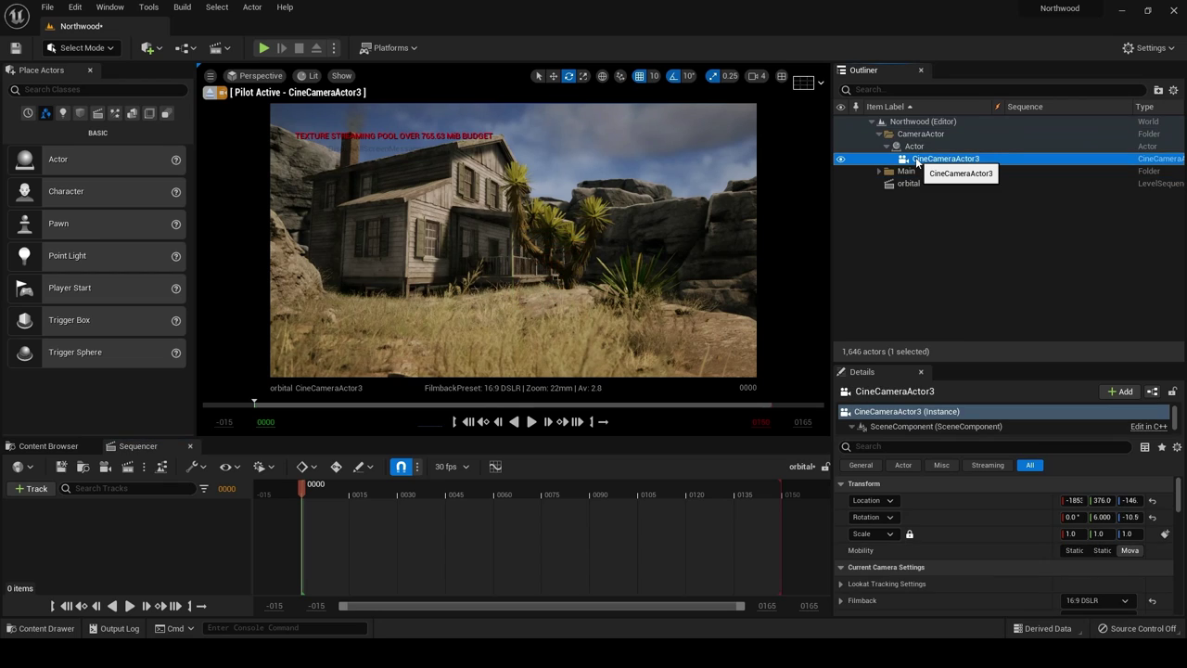
left_click(915, 145, "shift")
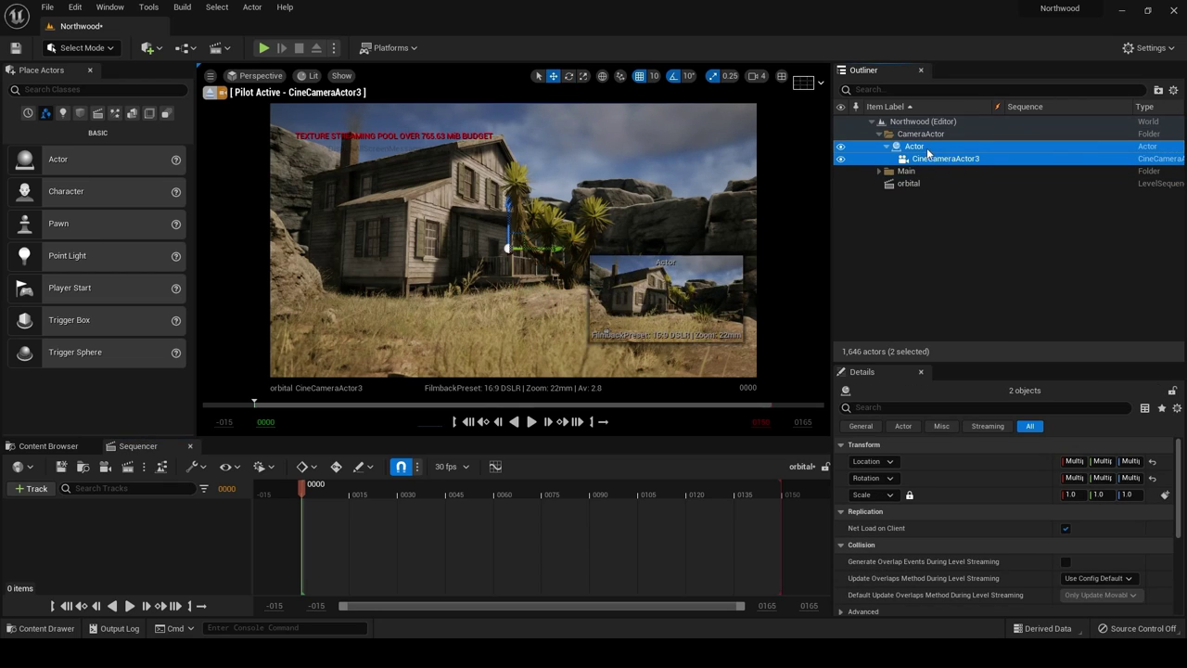
left_click_drag(918, 150, 198, 558)
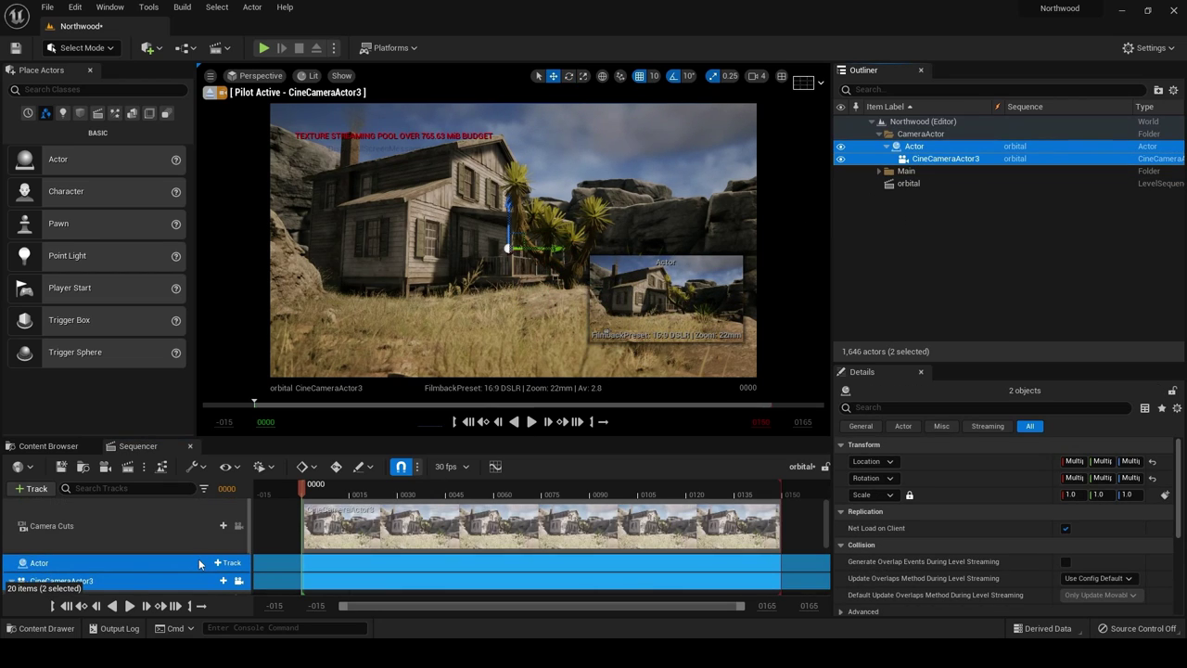
Collapse the CineCameraActor3 tracks and select the Actor track in Sequencer, keeping its name.
left_click(144, 526)
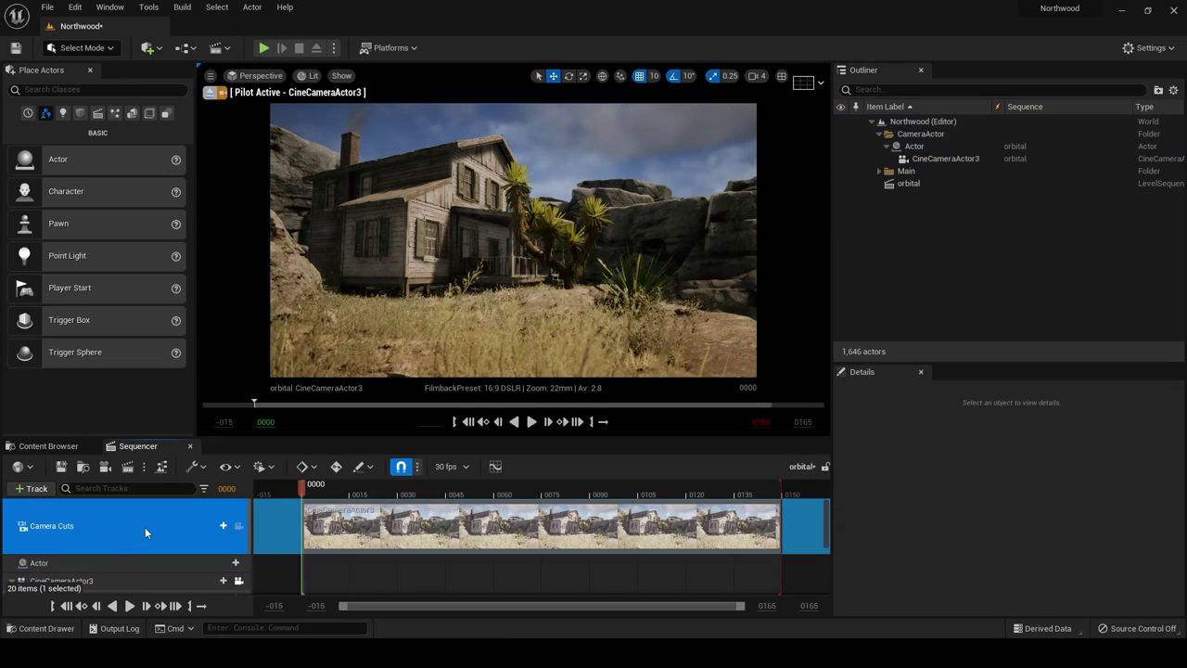
left_click(119, 562)
scroll(122, 562, "down", 2)
scroll(123, 558, "up", 2)
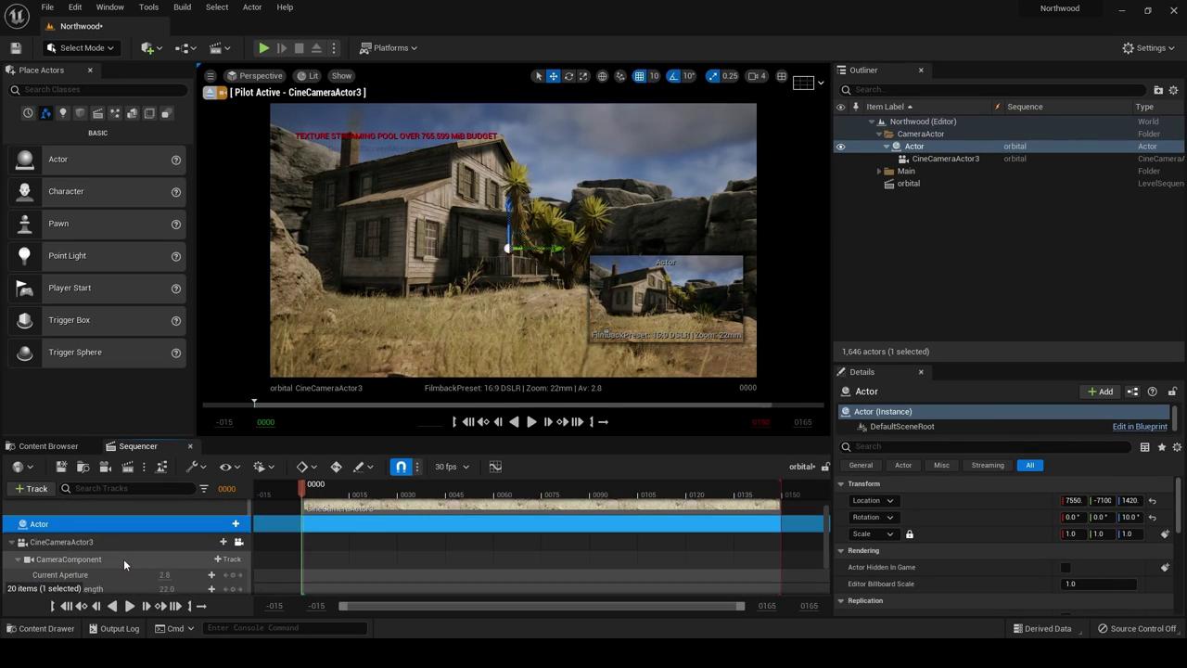
left_click(11, 542)
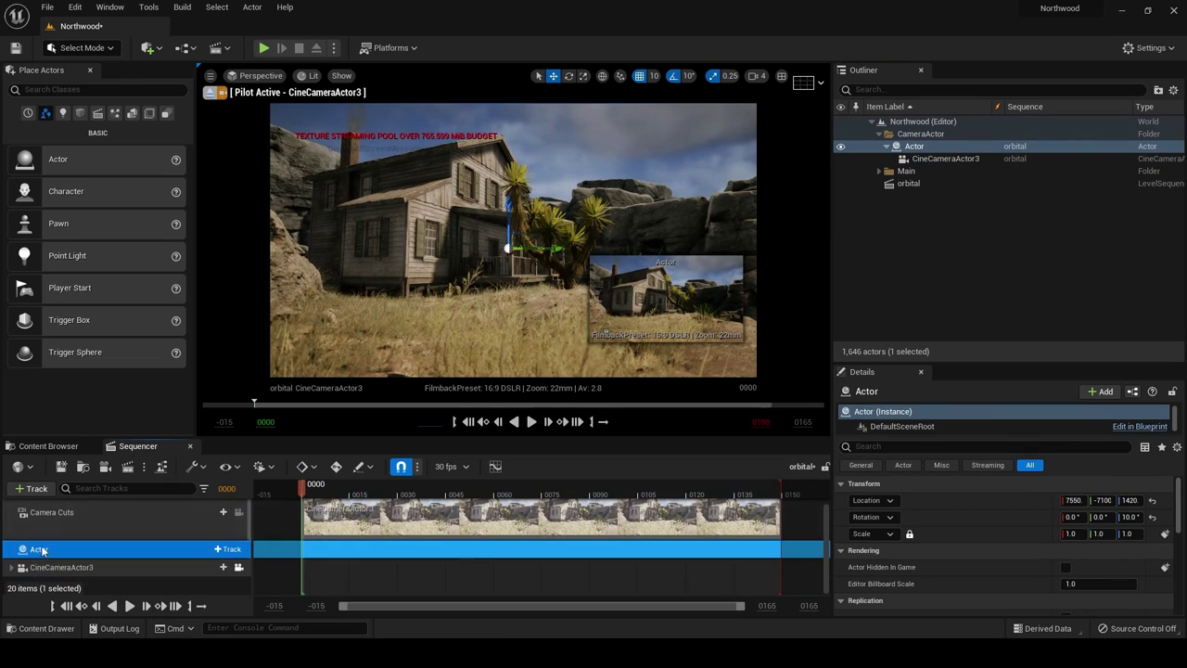
double_click(79, 550)
key("Return")
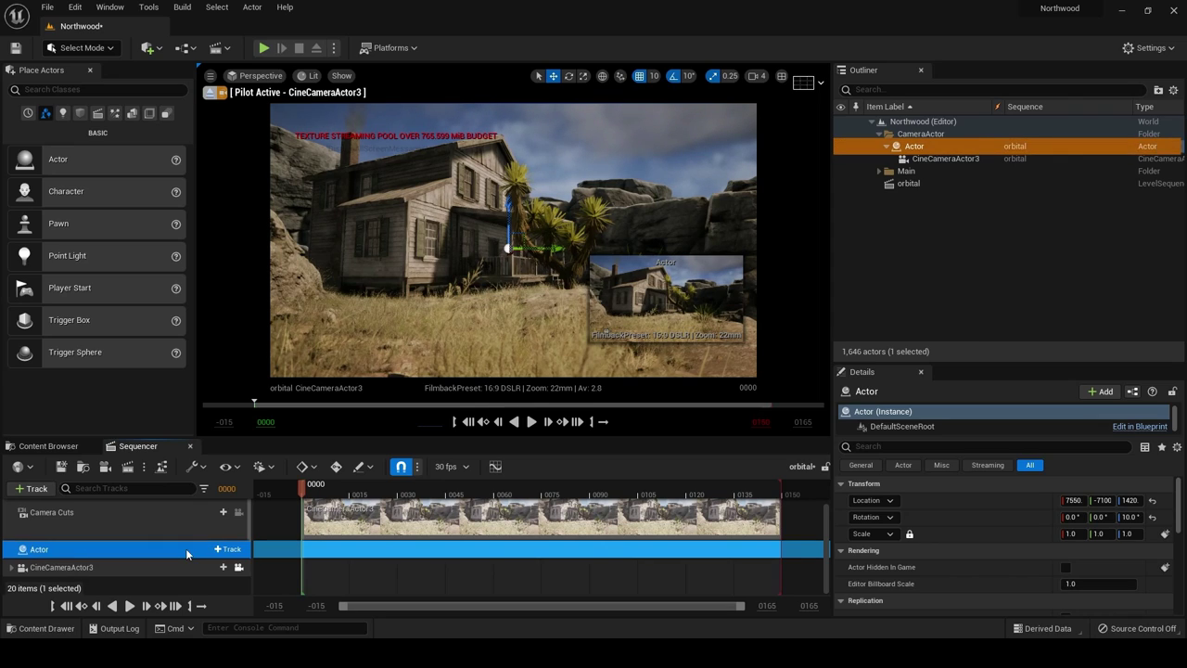
left_click(229, 549)
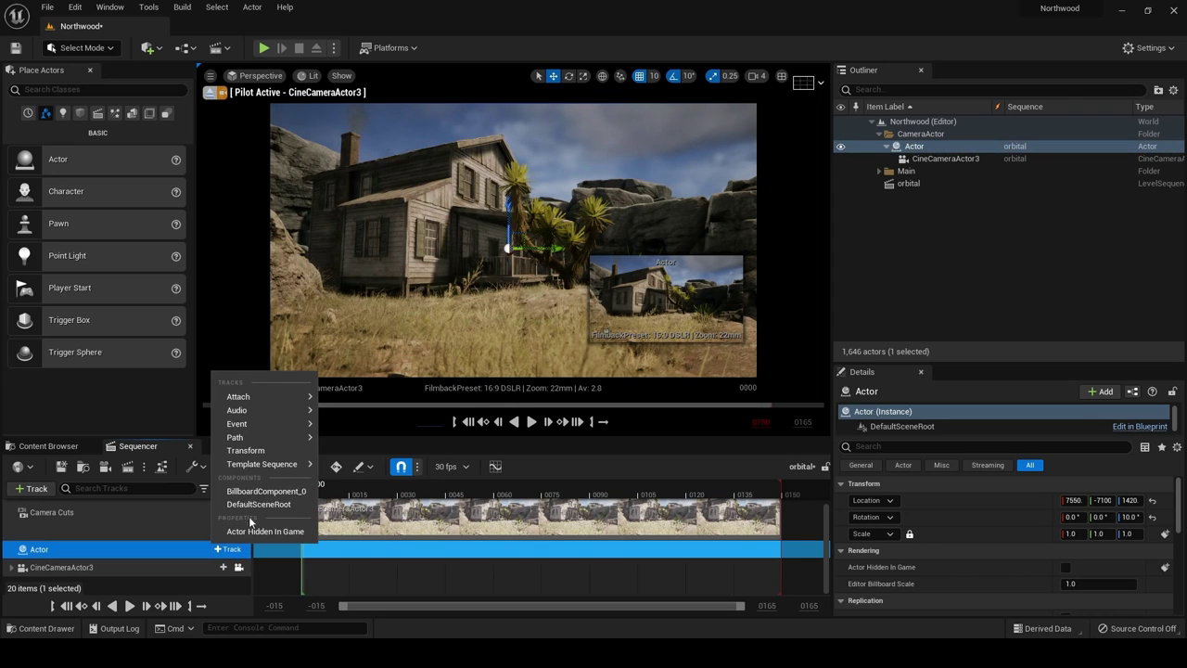
Add a Transform track to the Actor and preview a few frames of the sequence.
left_click(247, 451)
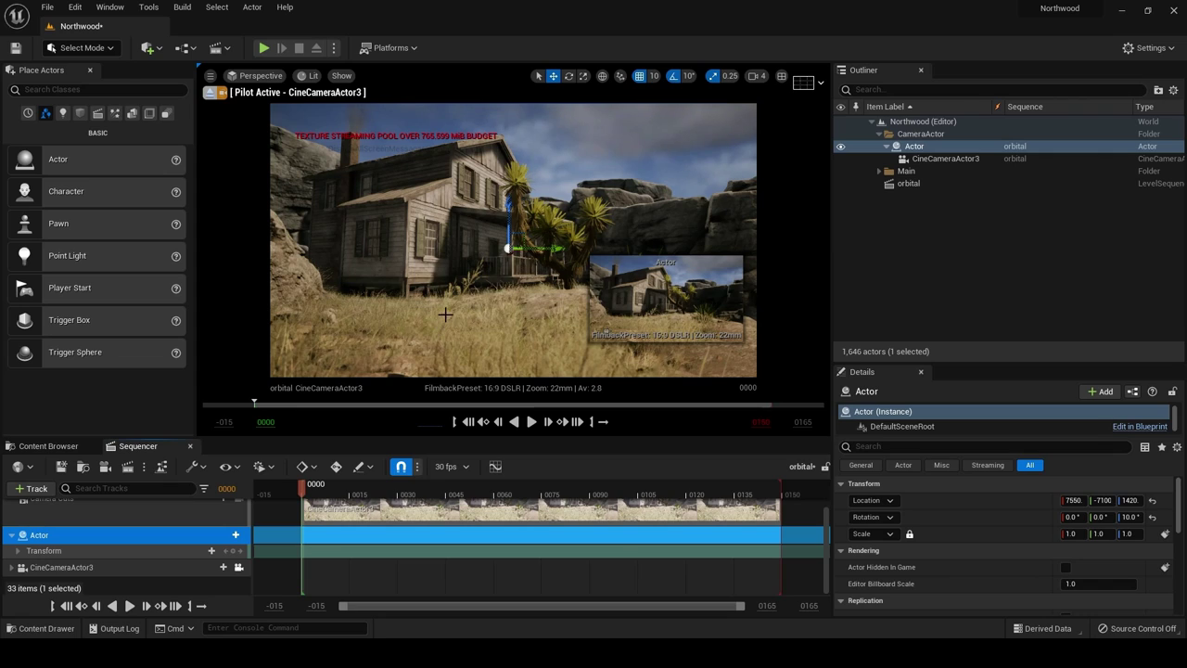
right_click_drag(453, 301, 473, 298)
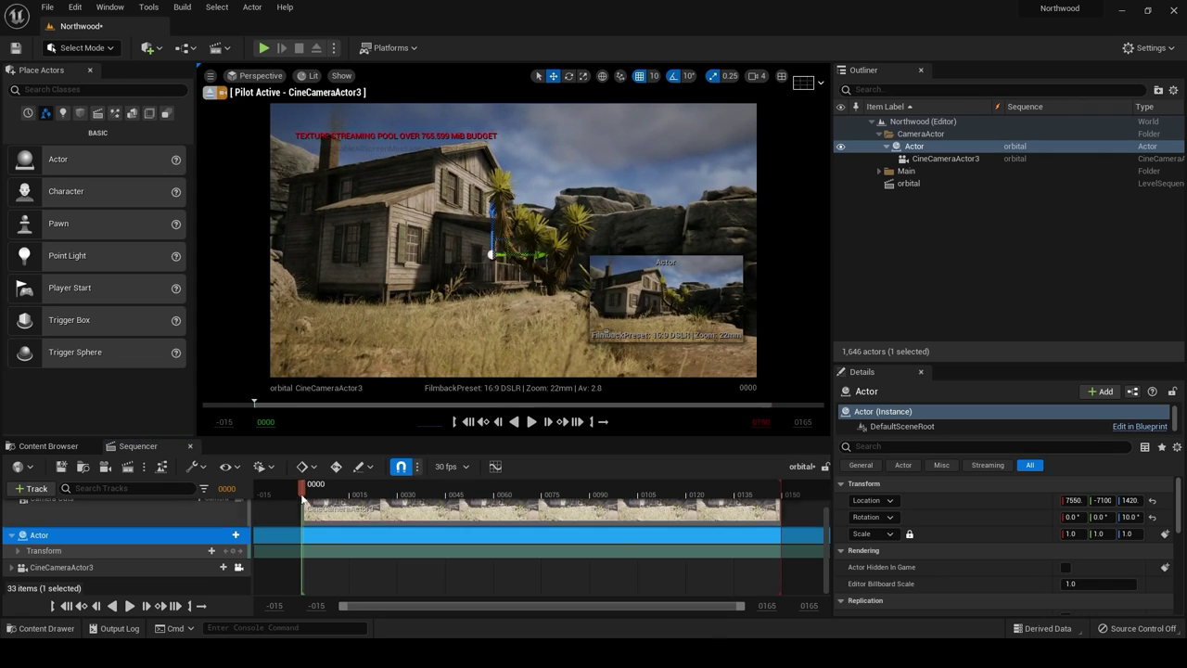
mouse_move(302, 484)
left_mouse_down()
mouse_move(418, 501)
mouse_move(781, 500)
mouse_move(458, 491)
left_mouse_up()
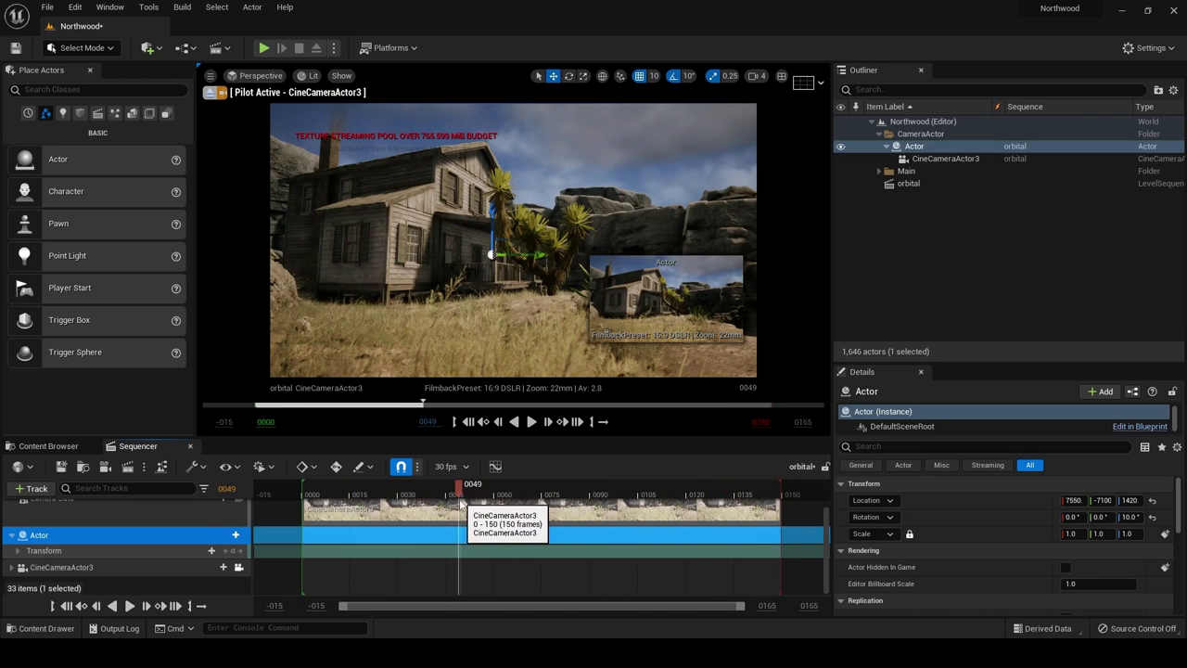
left_click(228, 489)
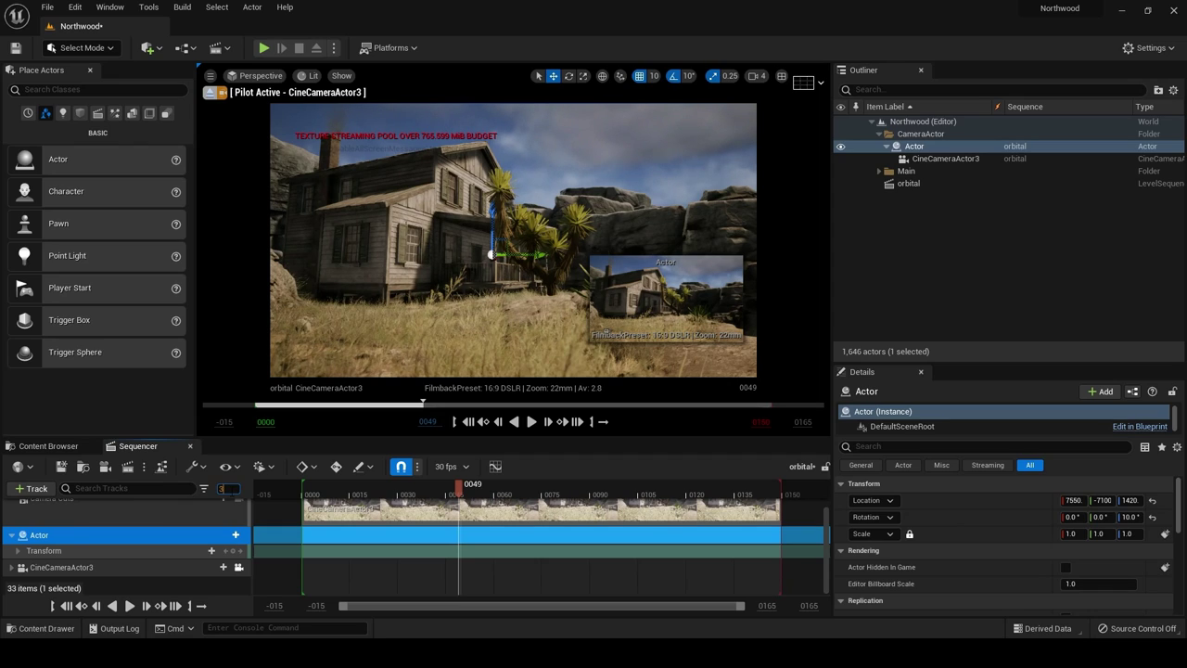
Jump to frame 300 and extend the camera cut and sequence end to frame 300.
type("0")
key("Return")
left_click(522, 511)
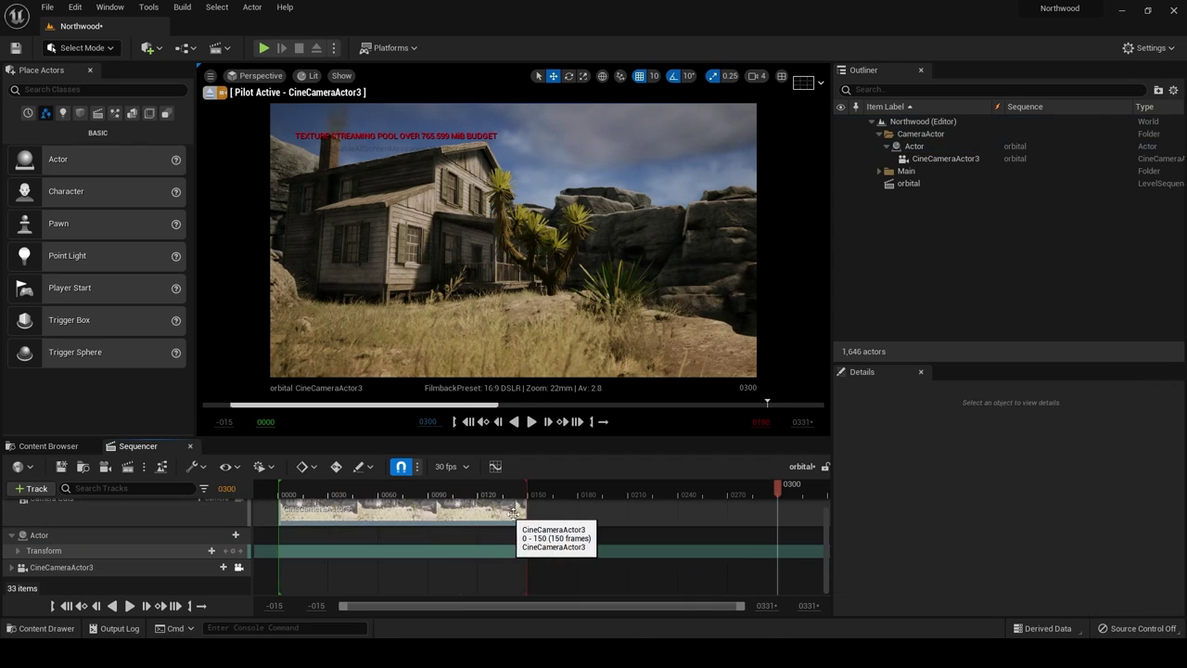
left_click_drag(523, 511, 779, 513)
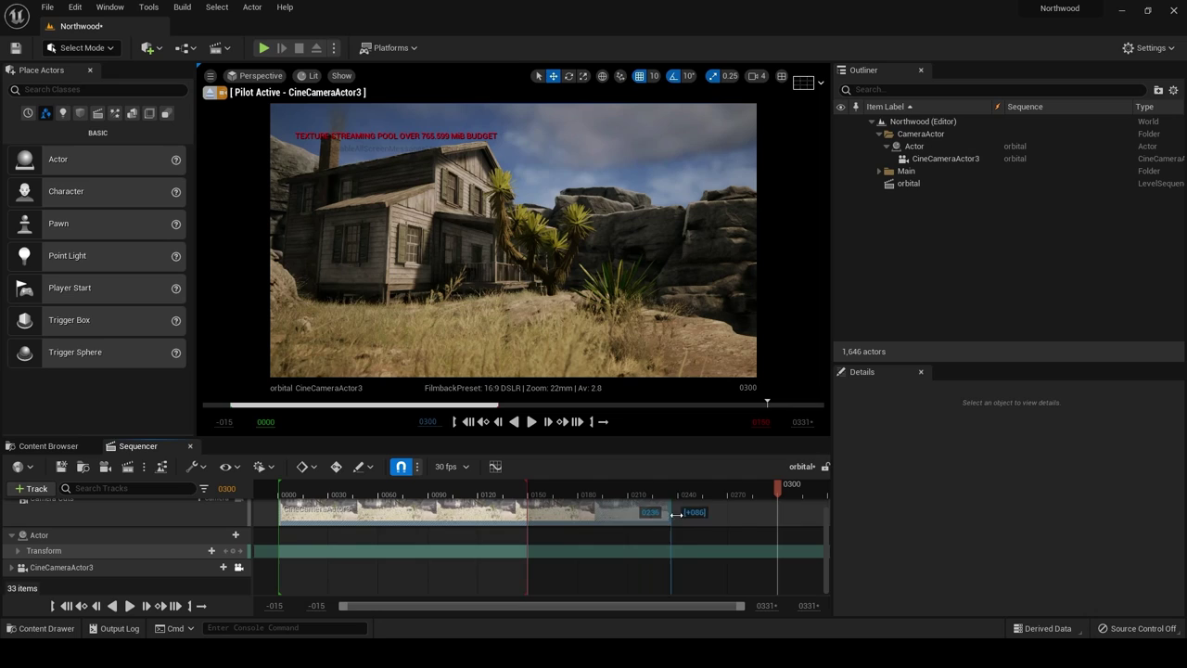
left_click_drag(527, 485, 777, 484)
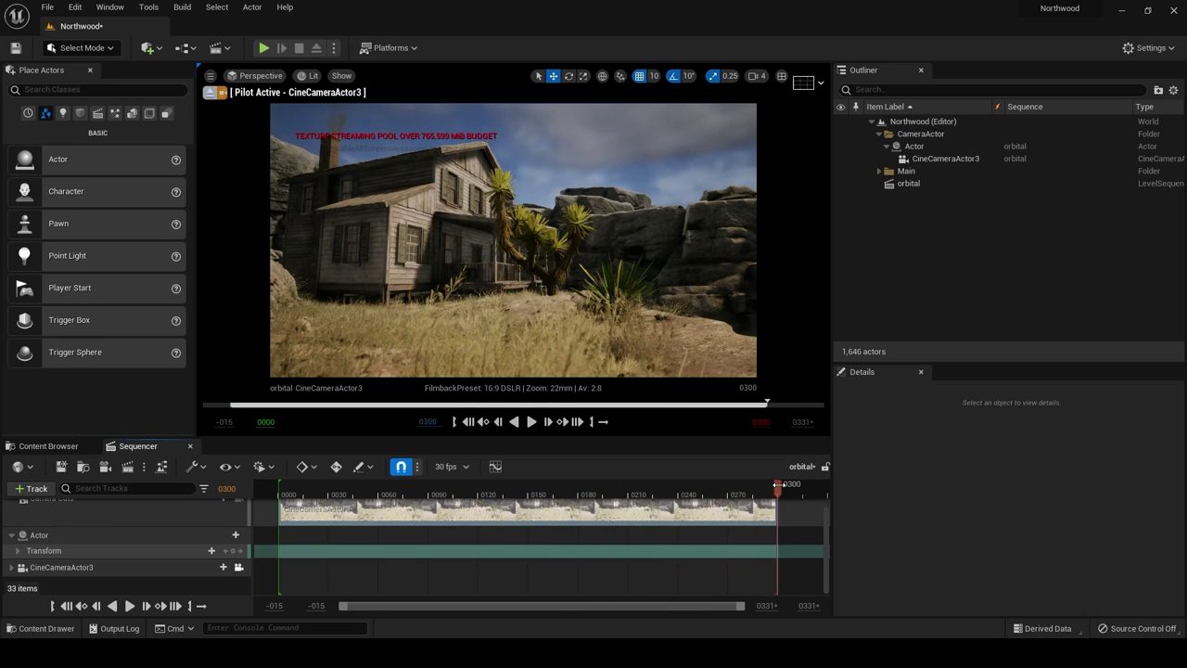
Return to frame 0 and key the pivot Actor's Transform there.
left_click(66, 607)
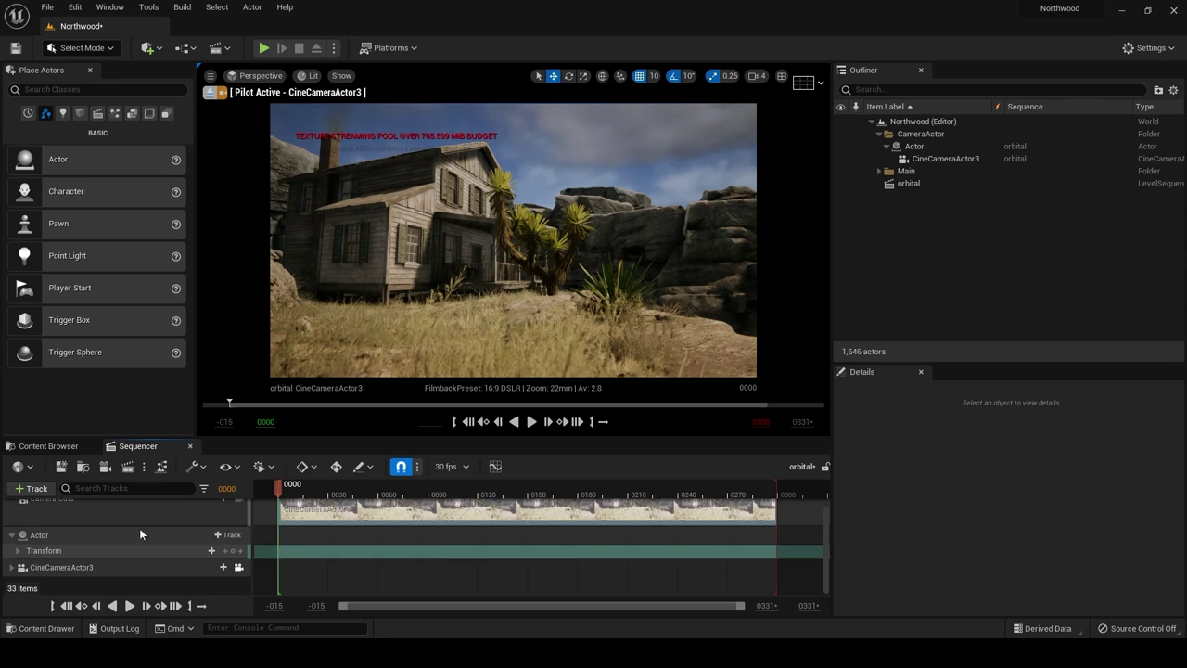
left_click(96, 536)
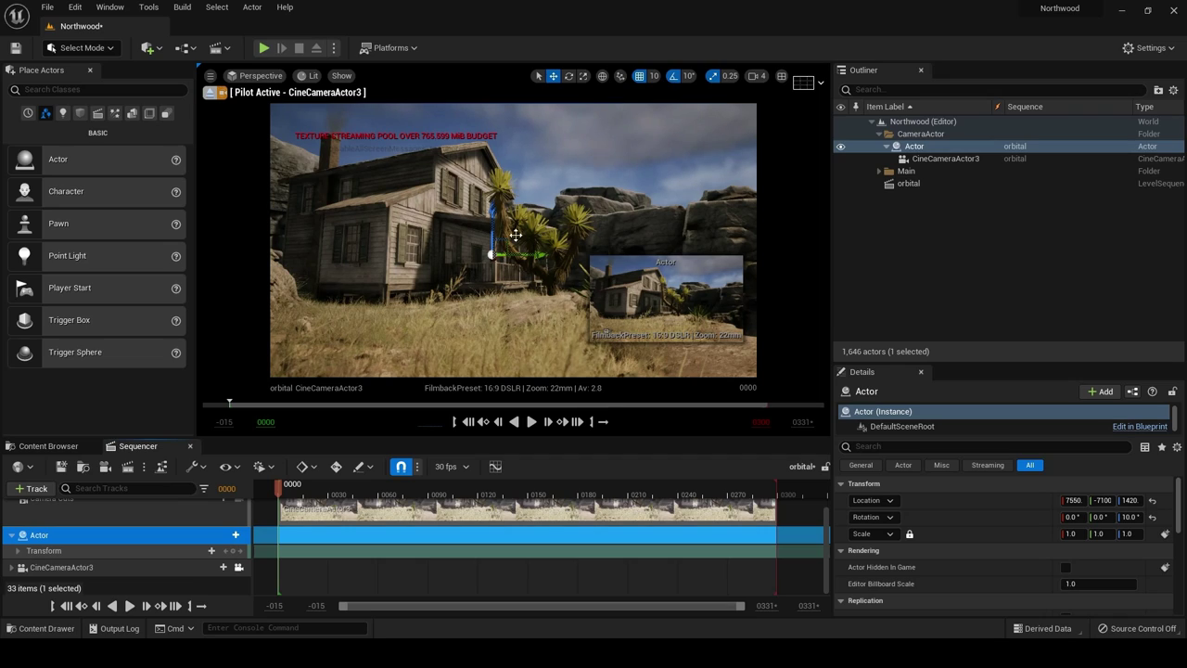
left_click(235, 556)
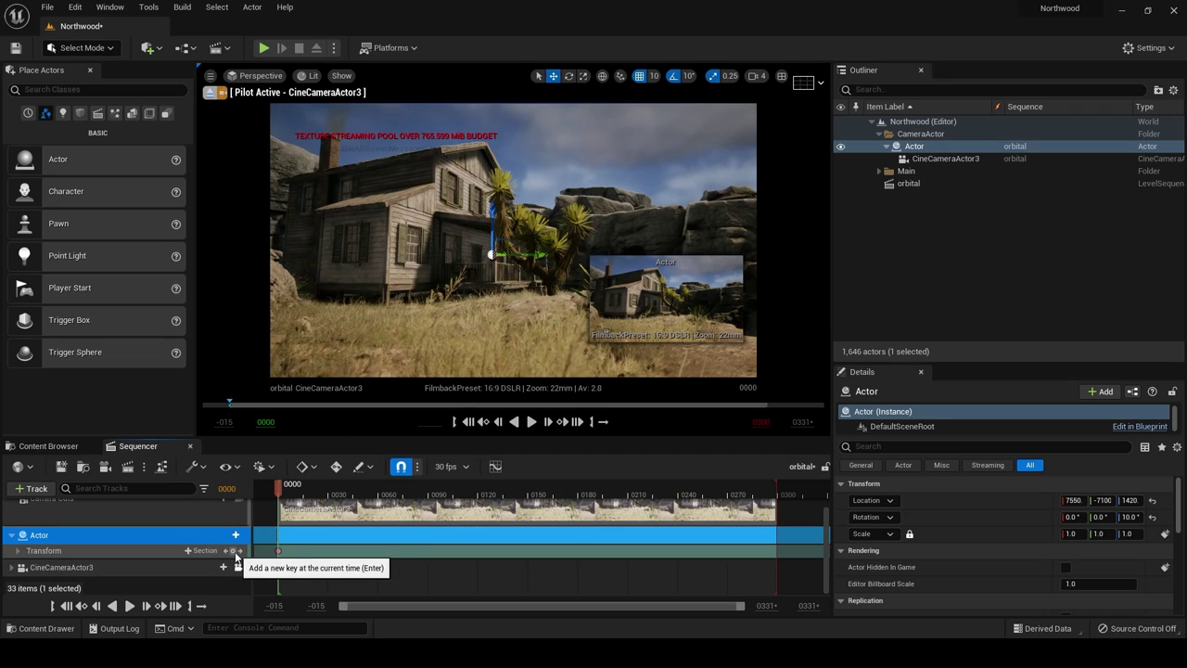
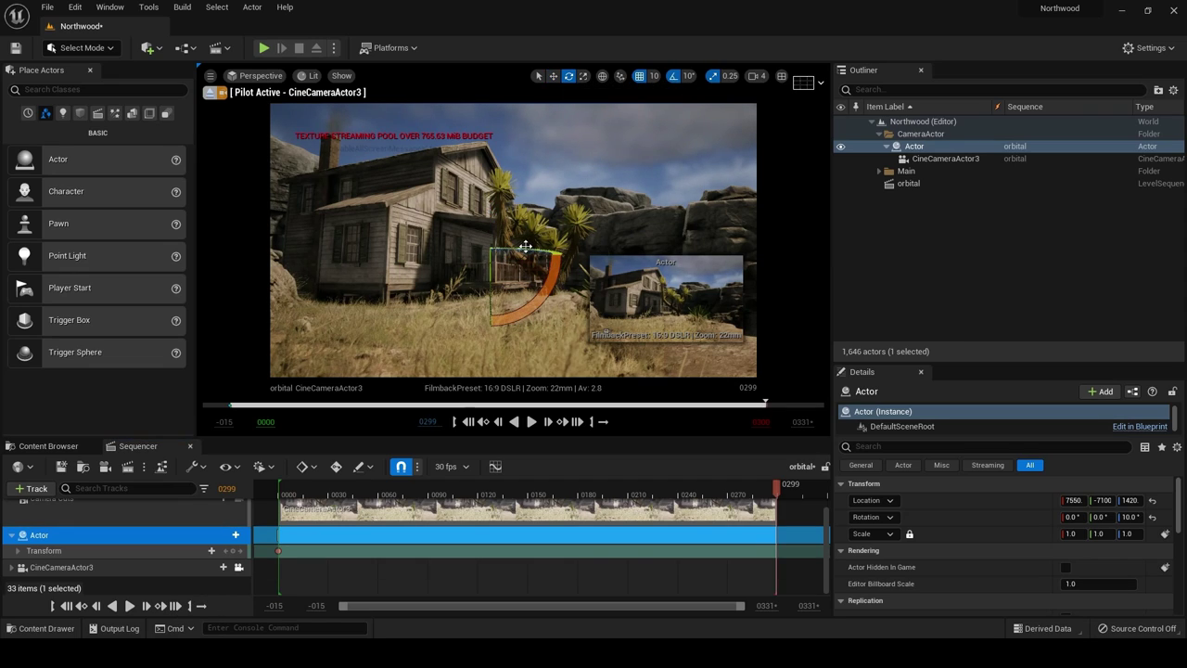
Rotate the pivot Actor's yaw to -60 at frame 0299 and select its new Transform key.
left_click_drag(527, 250, 527, 251)
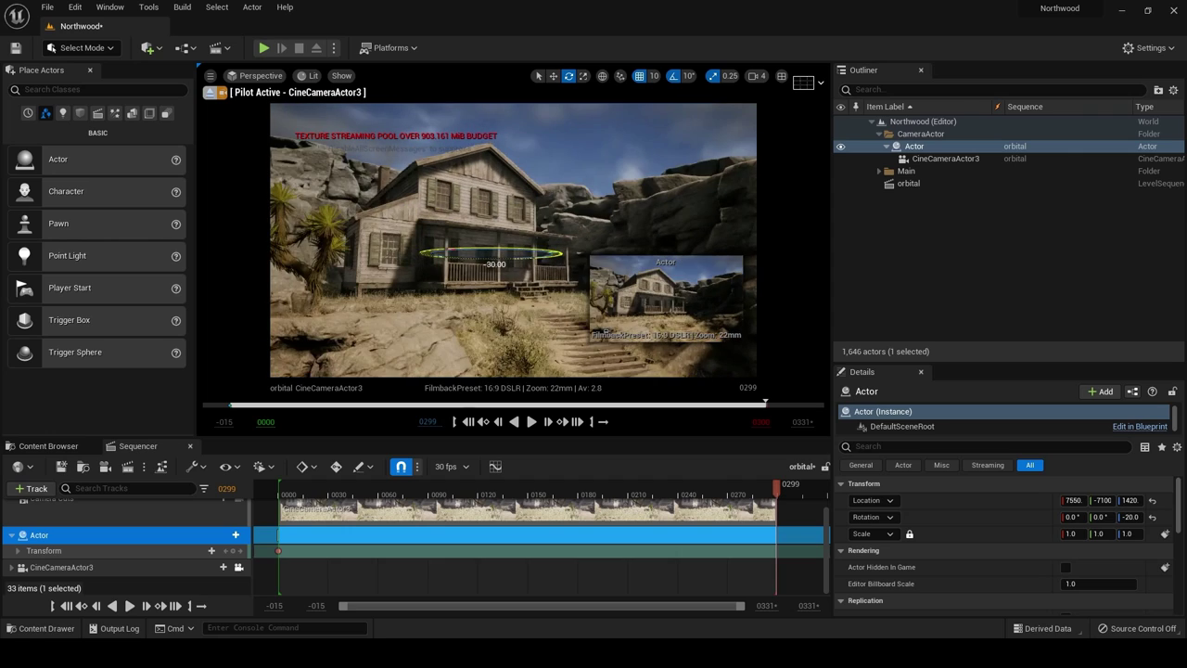
left_click_drag(527, 251, 473, 252)
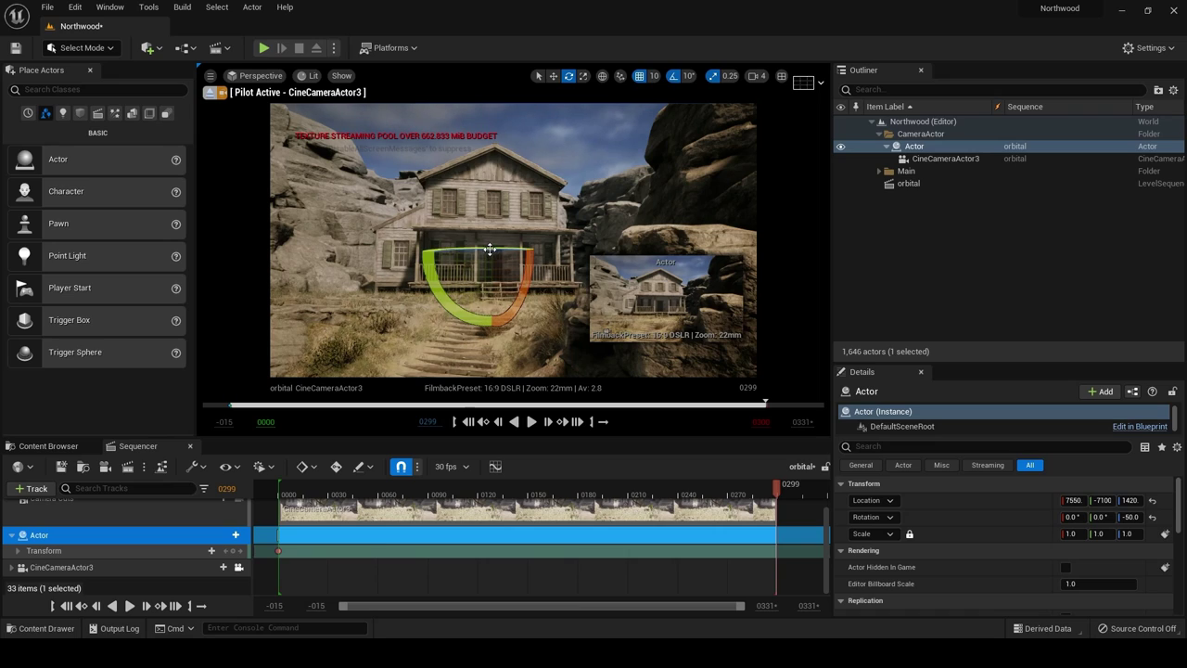
left_click_drag(490, 250, 481, 250)
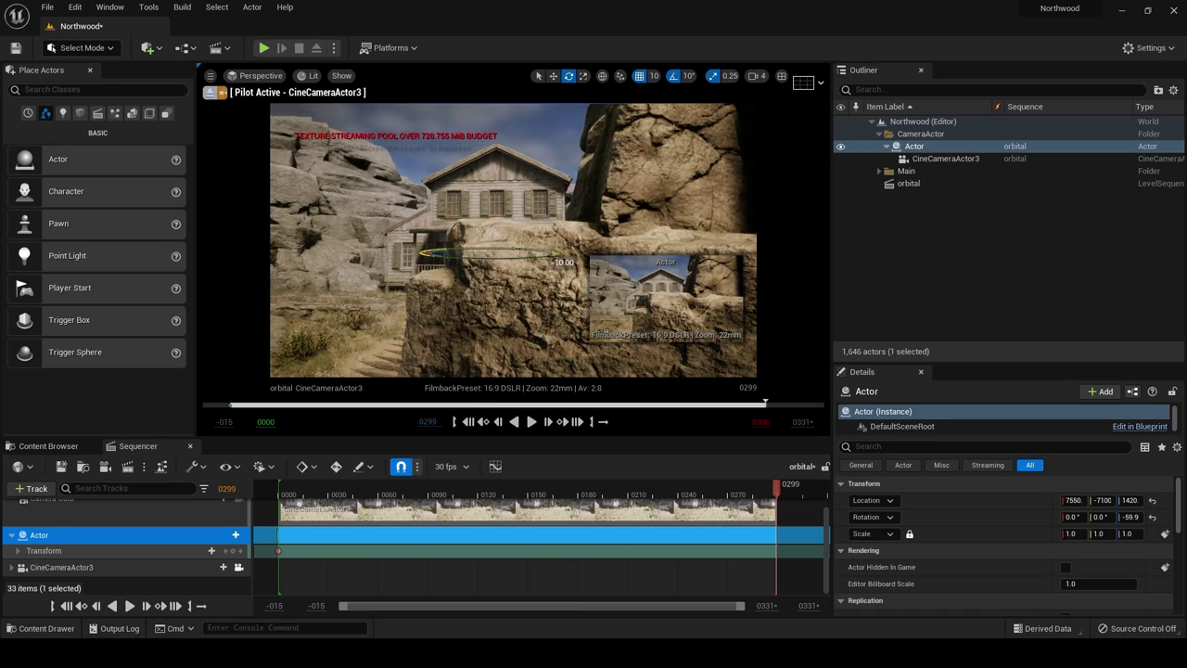
left_click_drag(555, 262, 554, 262)
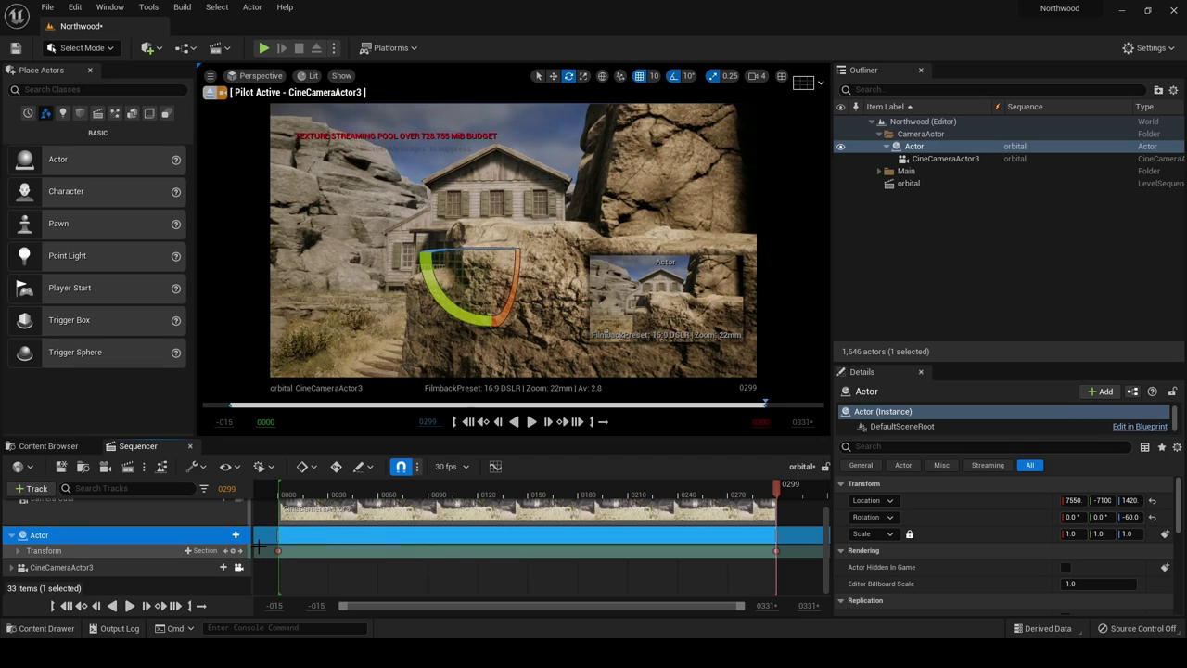
left_click_drag(269, 546, 820, 562)
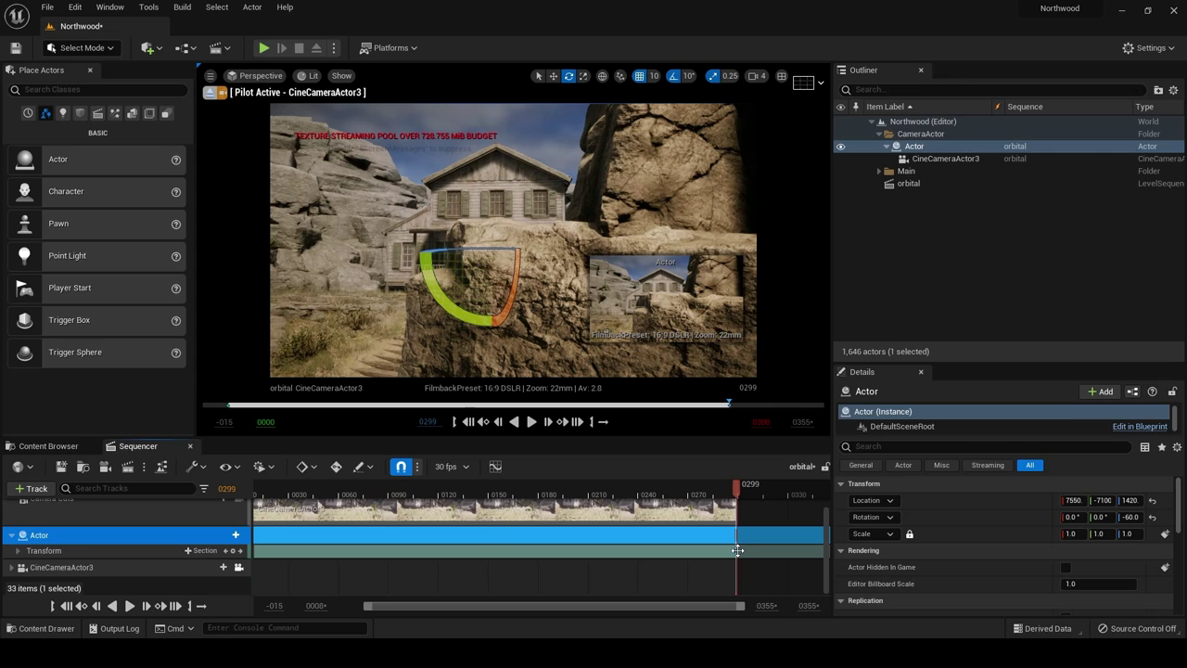
Set the frame 0299 rotation key to Linear interpolation, then play the orbit from the start.
right_click(737, 550)
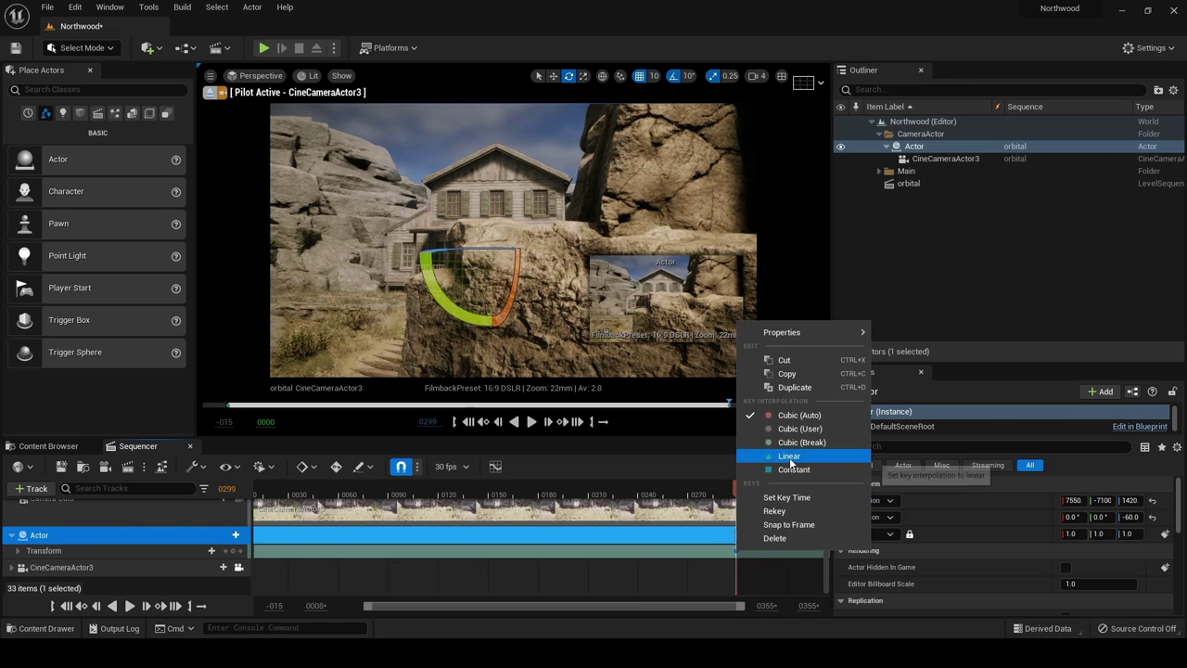
left_click(789, 457)
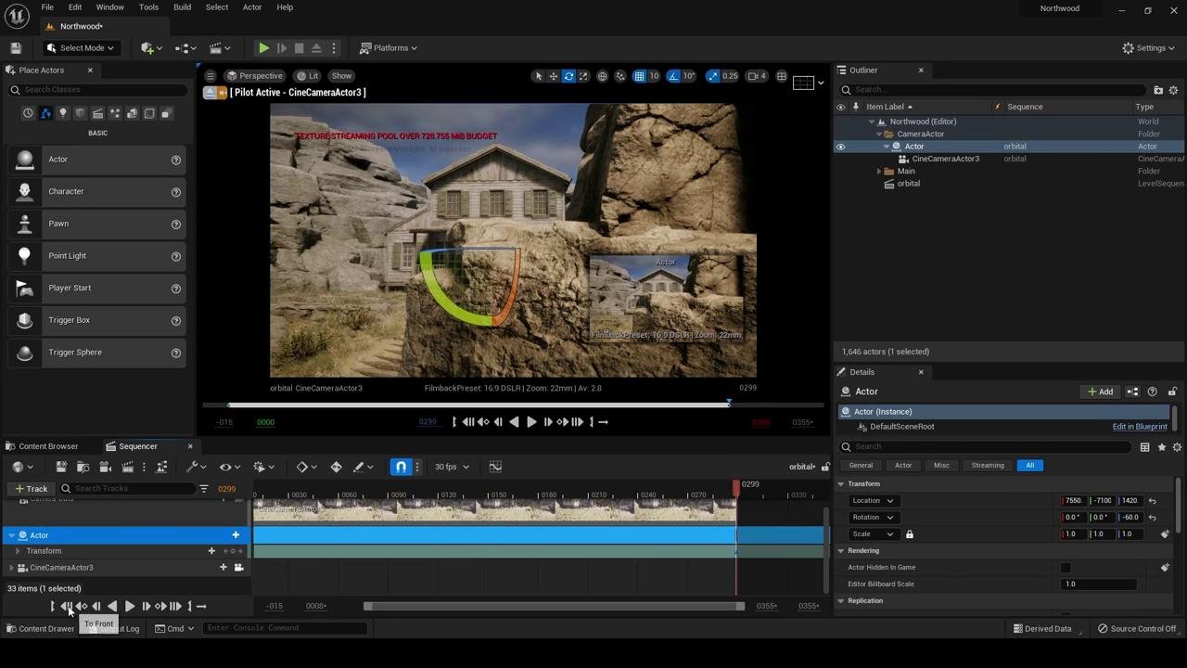
left_click(69, 607)
left_click(129, 607)
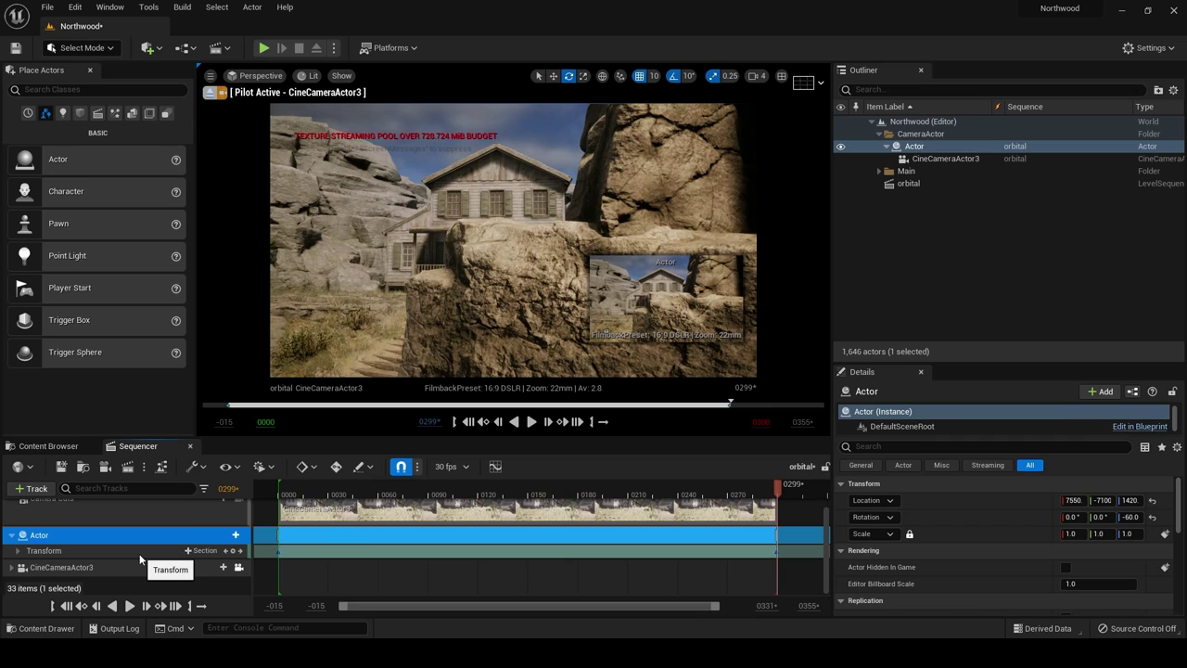
At frame 0000, select CineCameraActor3's Transform track and lower the camera into the grass, tilted up.
left_click(81, 605)
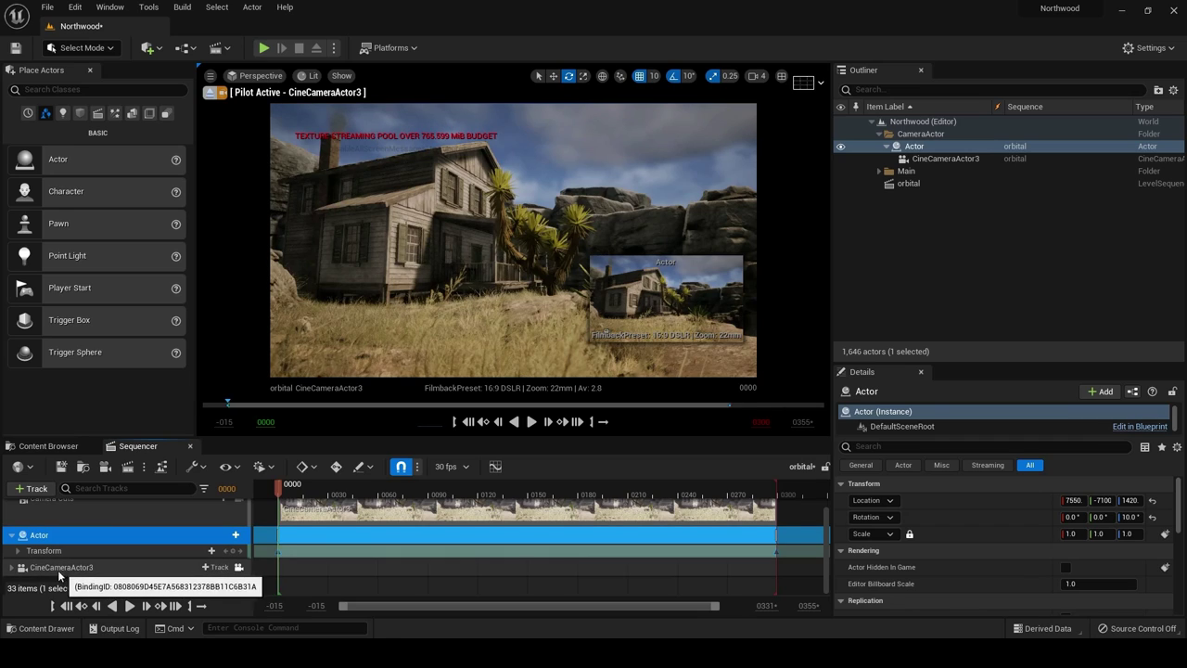
left_click(74, 567)
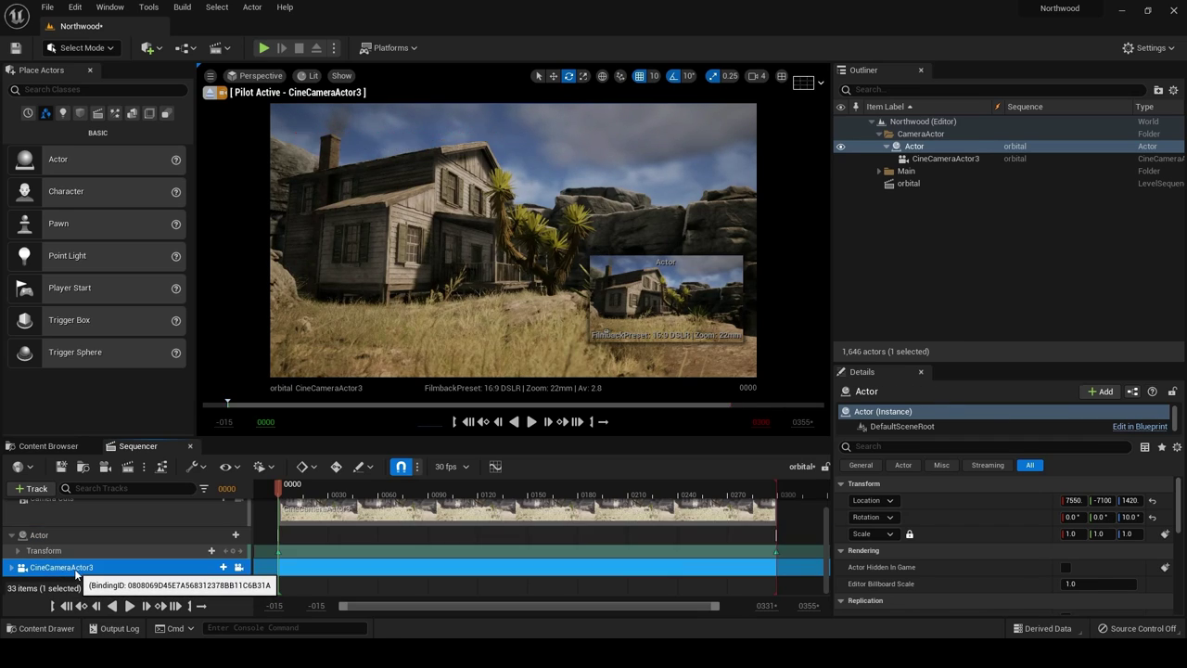
left_click(11, 566)
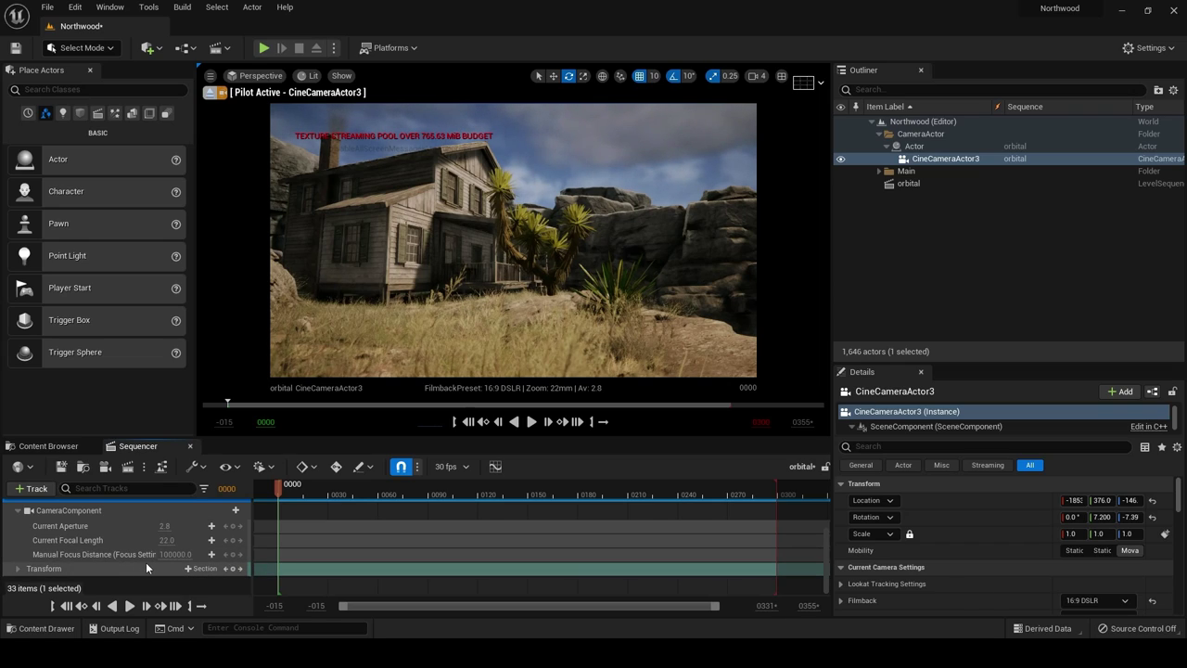
left_click(178, 569)
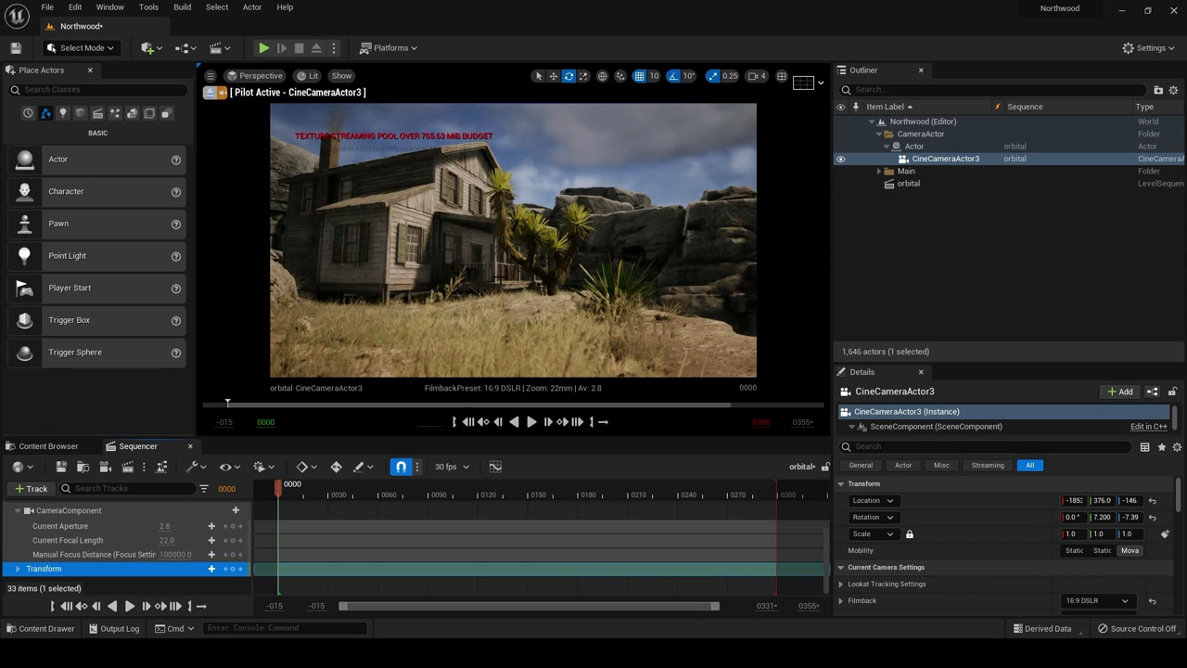
right_click_drag(513, 240, 513, 213)
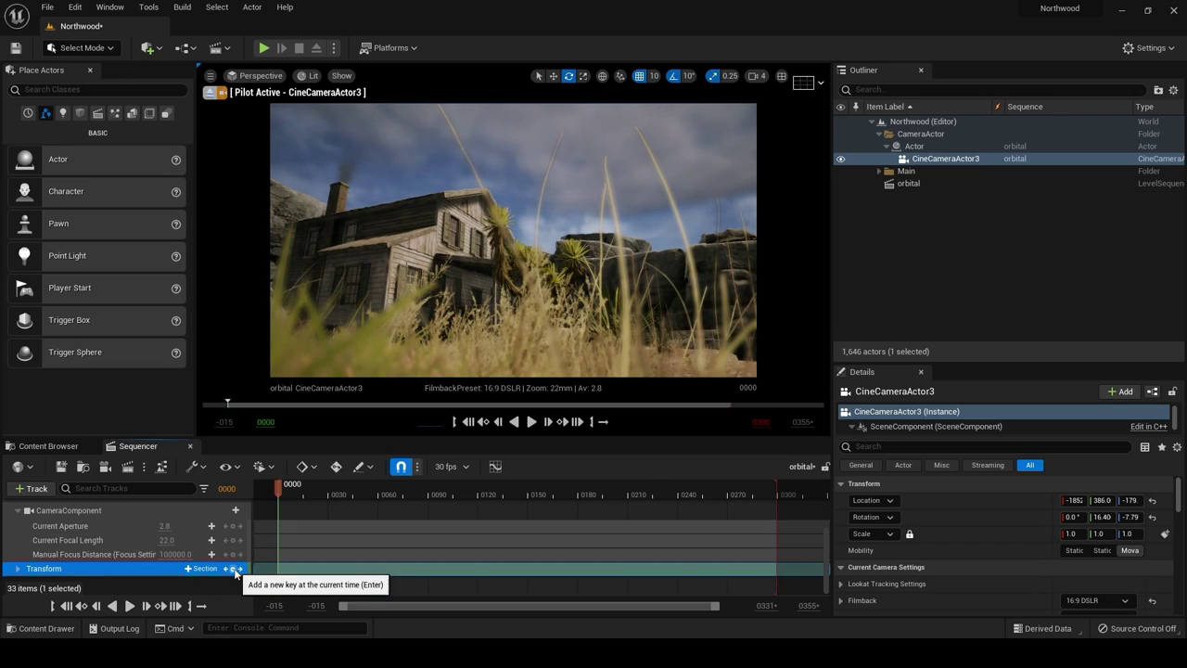
At frame 0299, raise the camera over the rock to frame the porch, then select both keys.
left_click(175, 605)
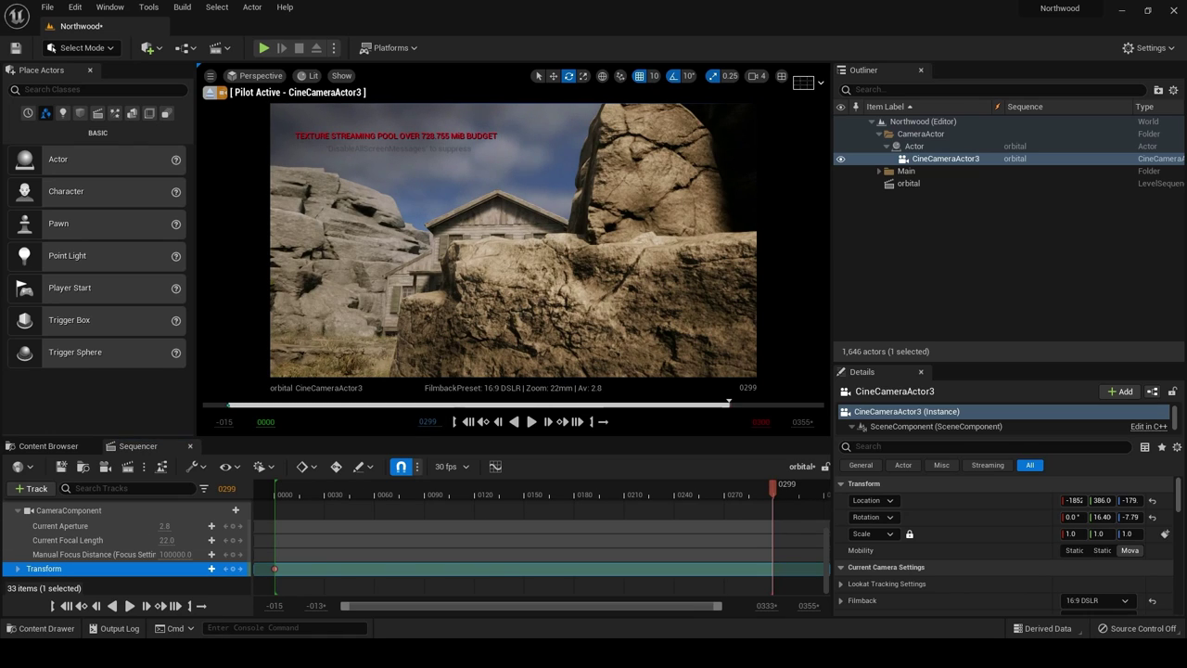
middle_click_drag(519, 371, 519, 313)
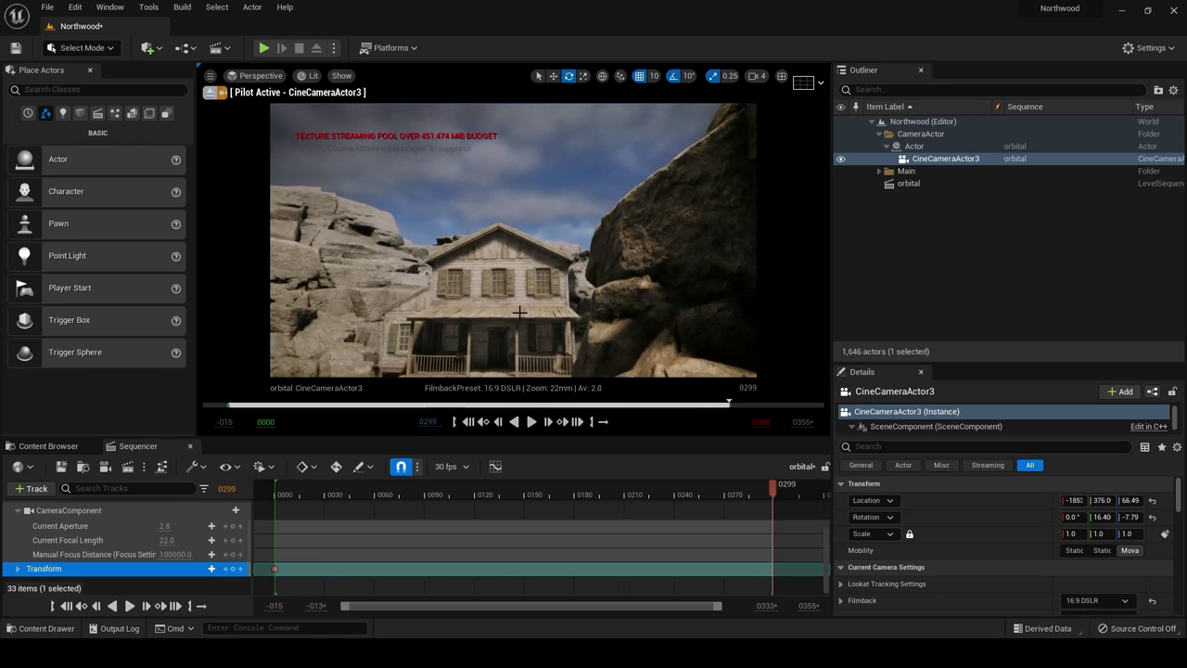
right_click_drag(519, 312, 503, 370)
middle_click_drag(503, 370, 503, 343)
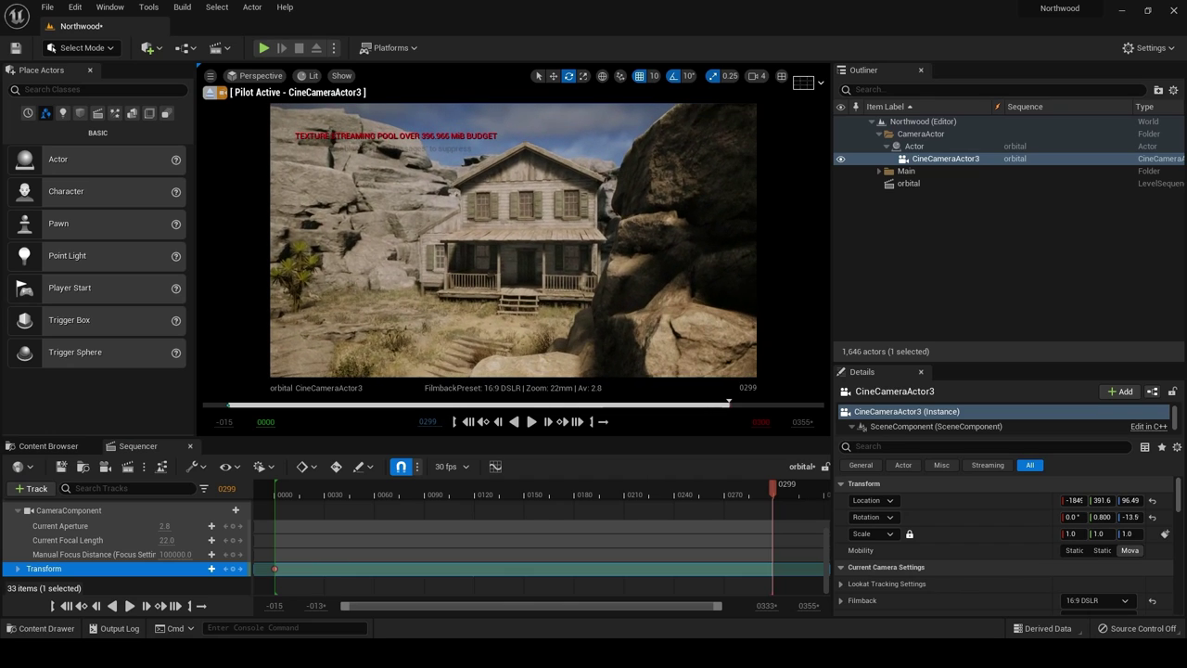
right_click_drag(502, 343, 492, 334)
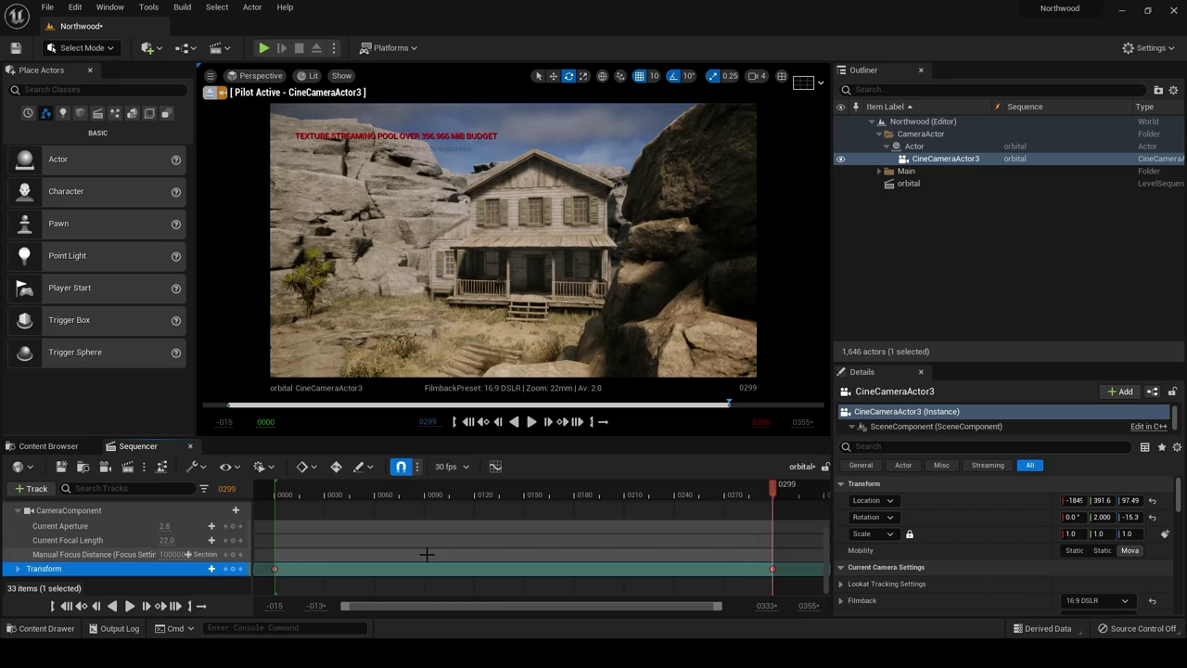
left_click_drag(777, 583, 776, 575)
Make both camera keys Linear and play the camera move from the first frame.
right_click(772, 569)
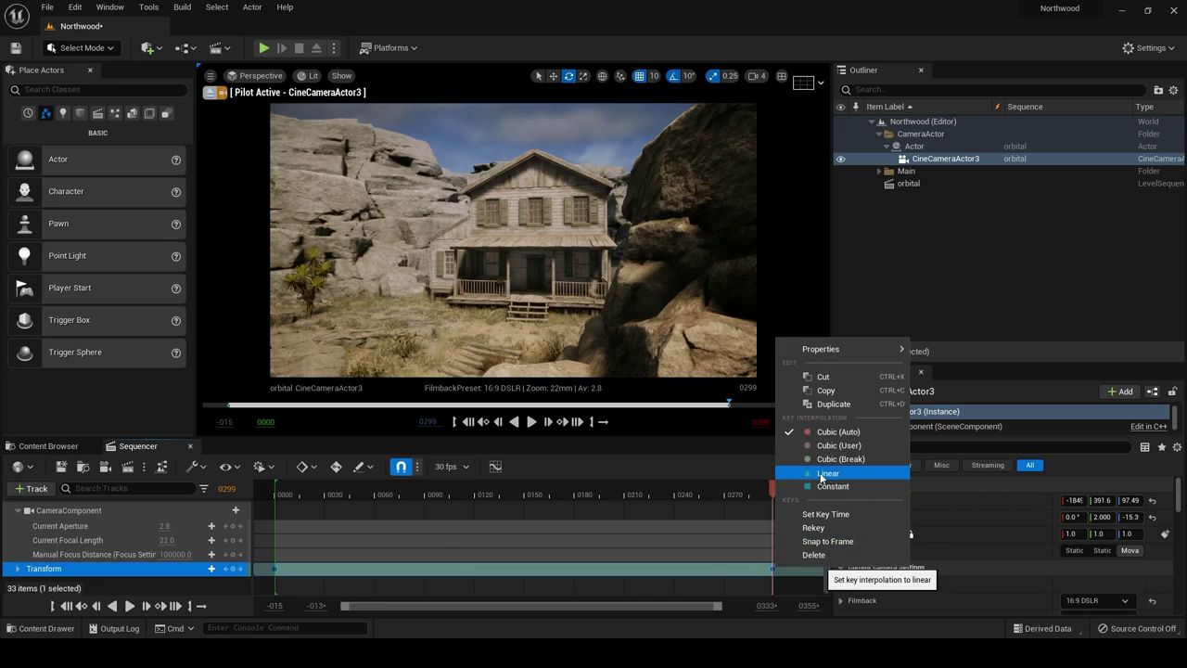
left_click(821, 474)
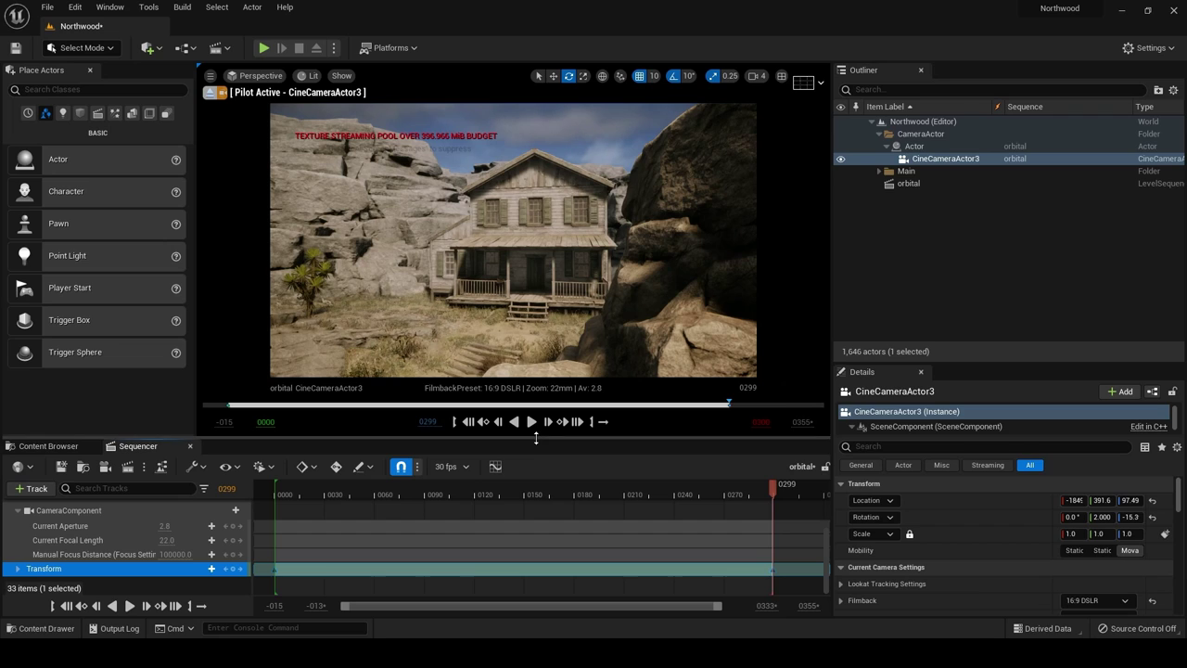
left_click(66, 608)
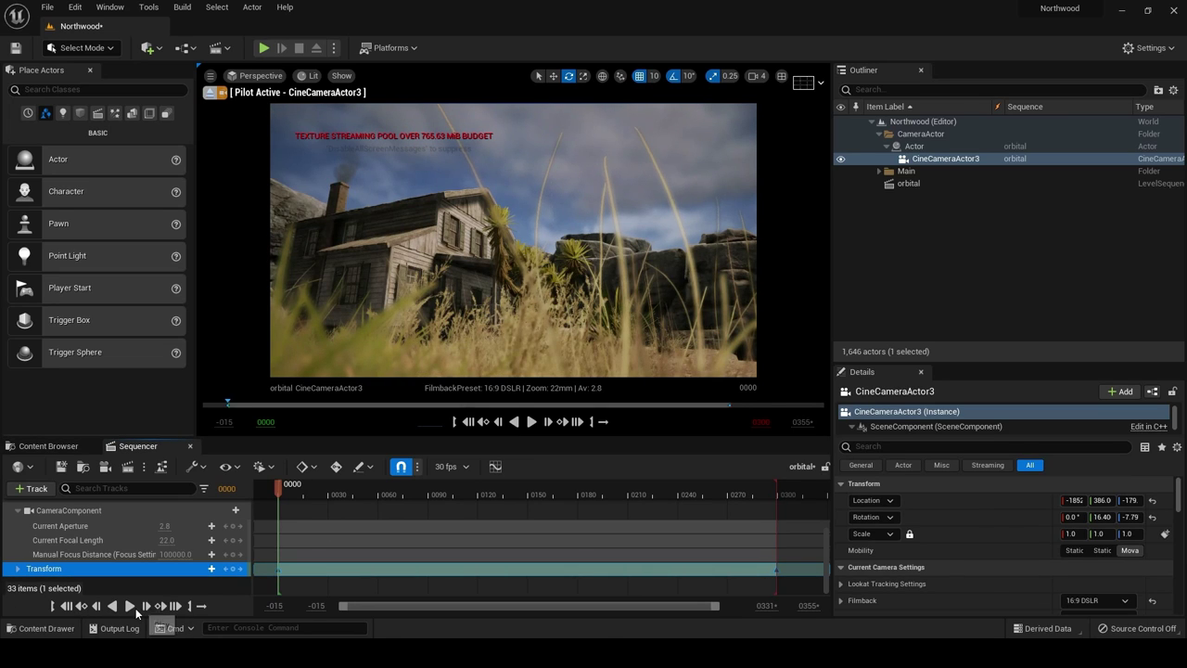
left_click(130, 605)
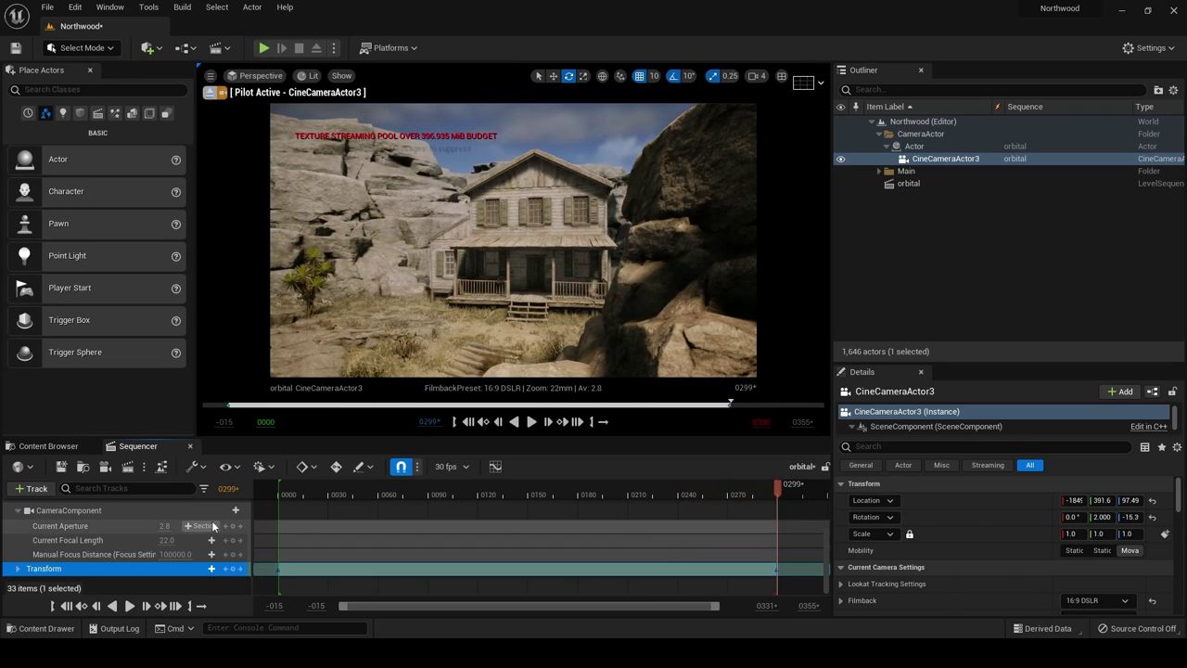
Expand the Actor's Transform track, select CineCameraActor3 then the Actor, and enlarge the viewport.
left_click_drag(273, 438, 272, 221)
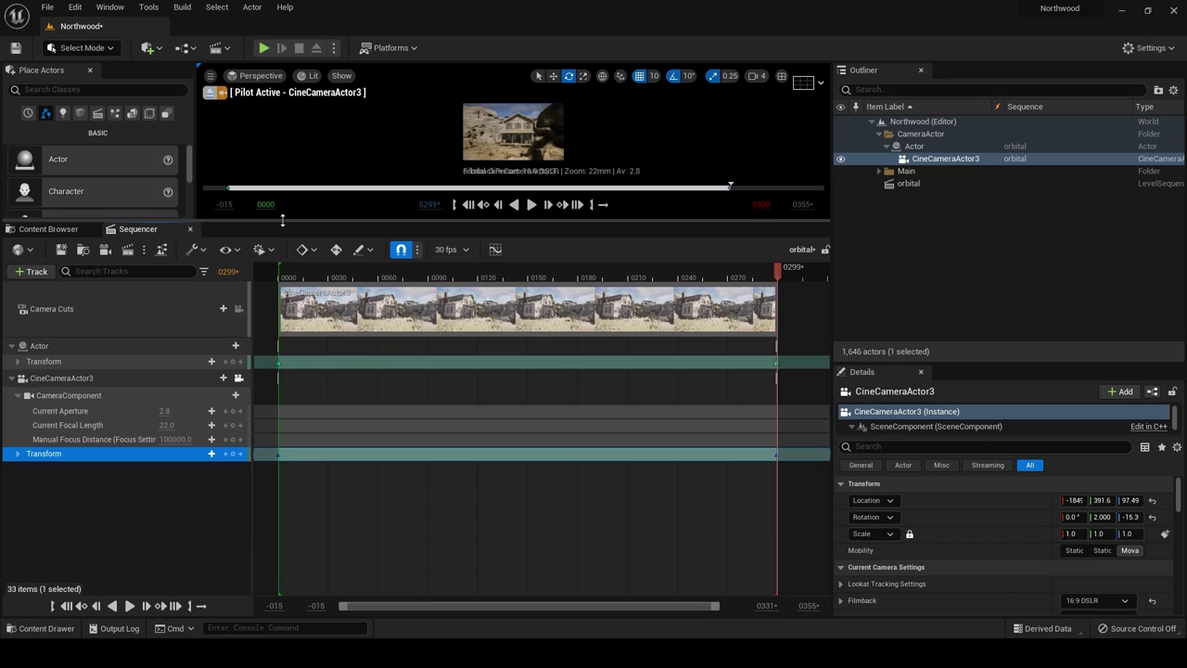
left_click(18, 361)
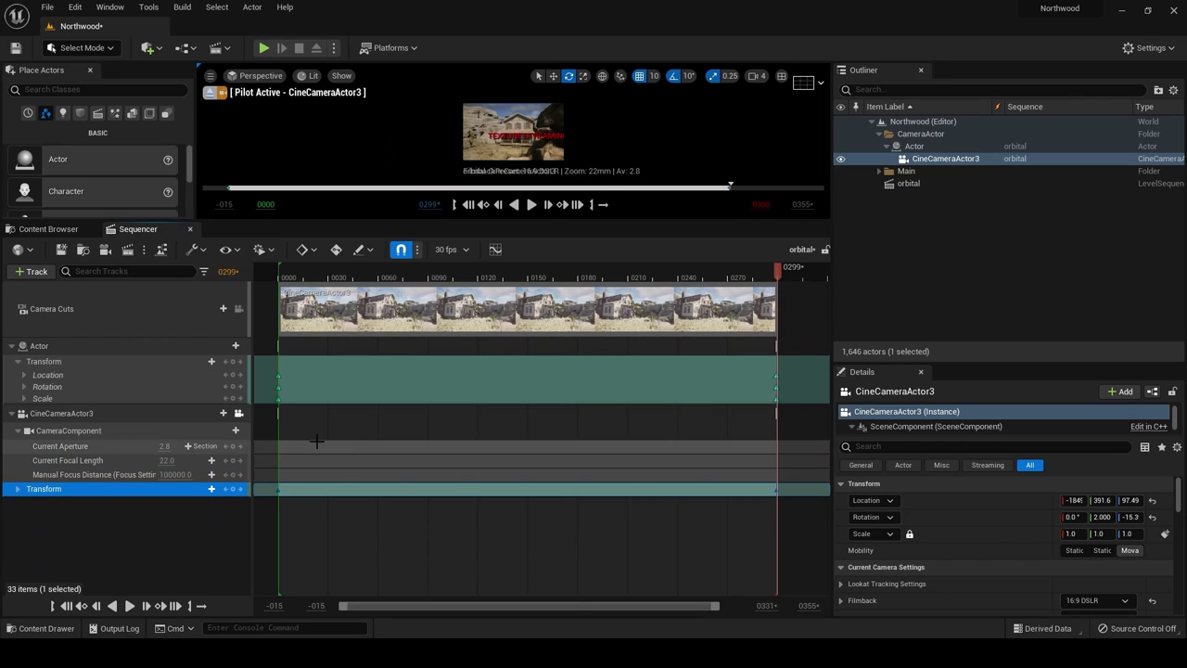
left_click(130, 413)
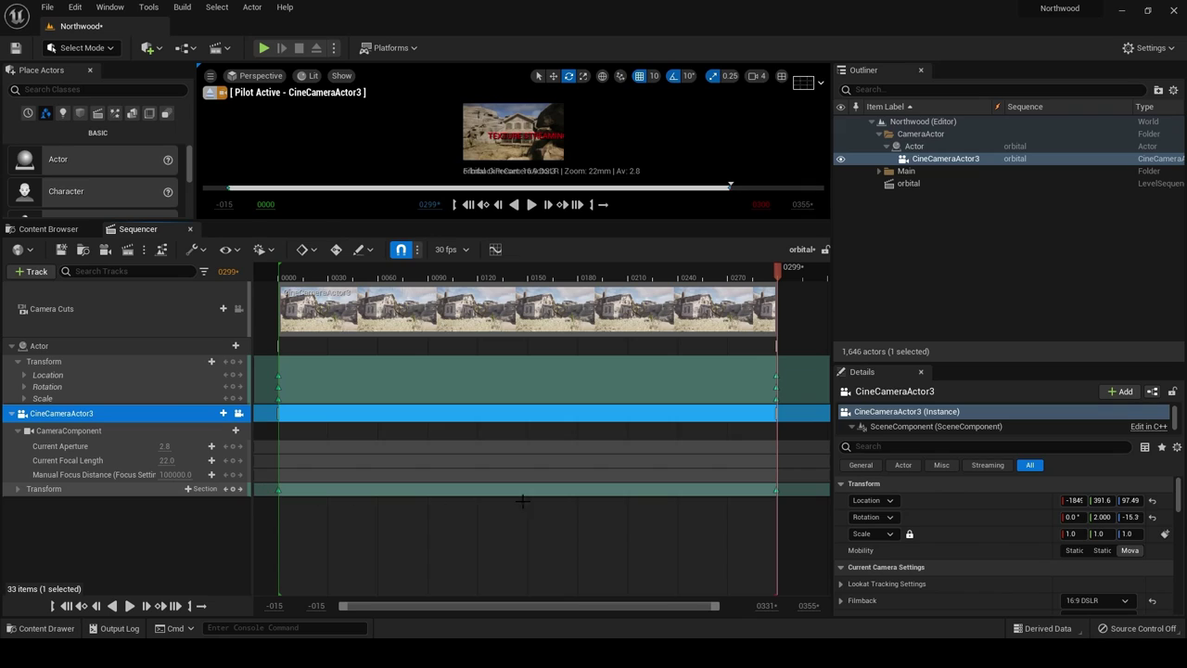
left_click(271, 347)
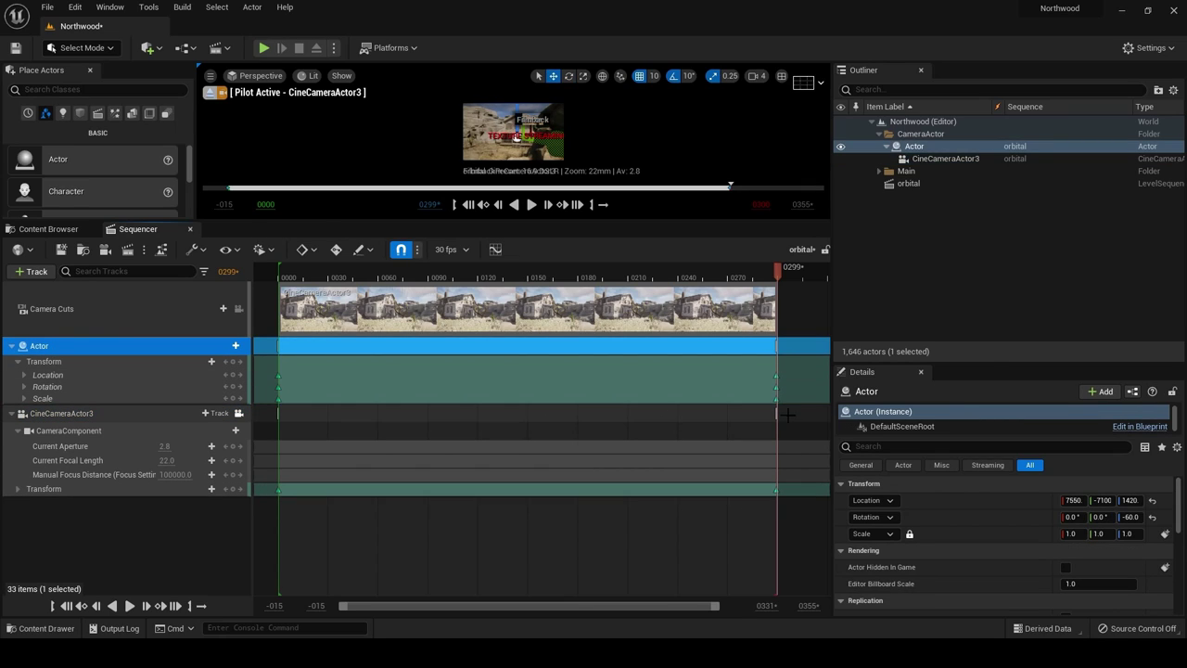
left_click_drag(692, 221, 692, 489)
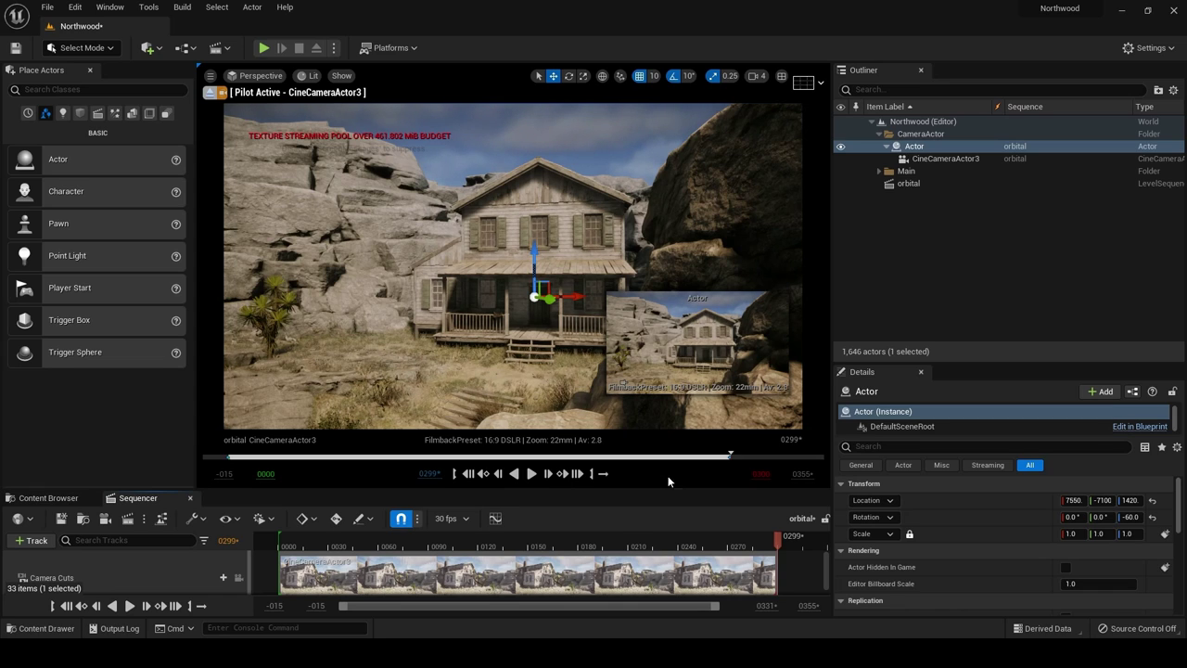
Pause playback at frame 0088, eject from the cine camera, and fly the view over the house.
left_click(532, 473)
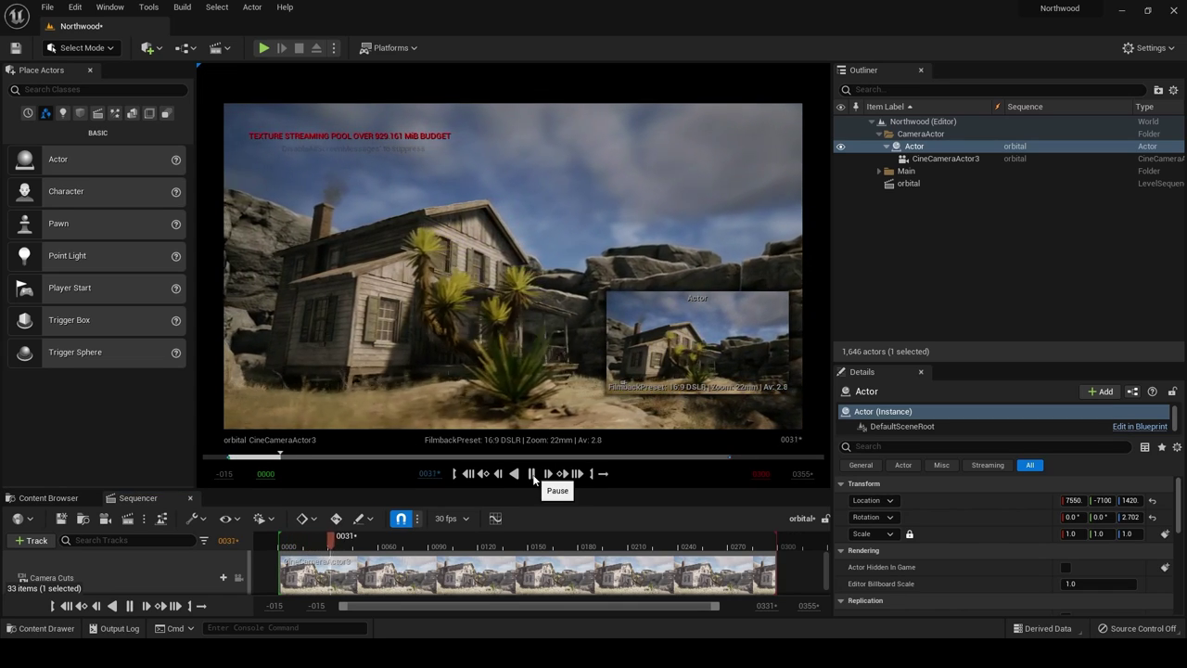
left_click(533, 473)
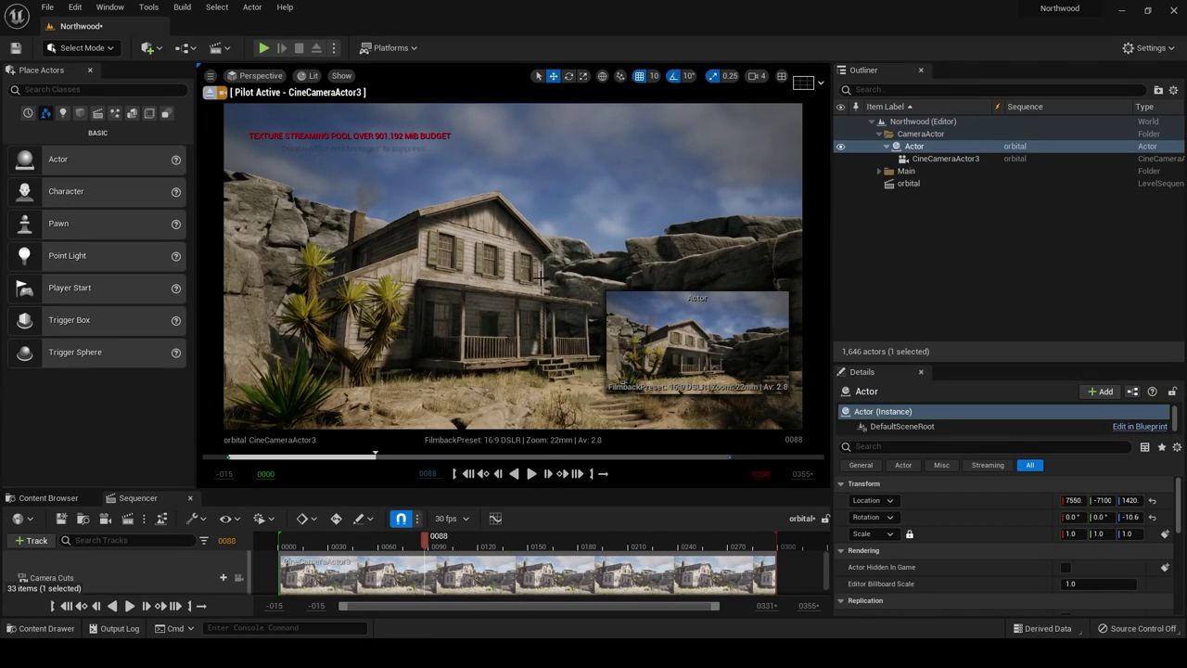
left_click(260, 77)
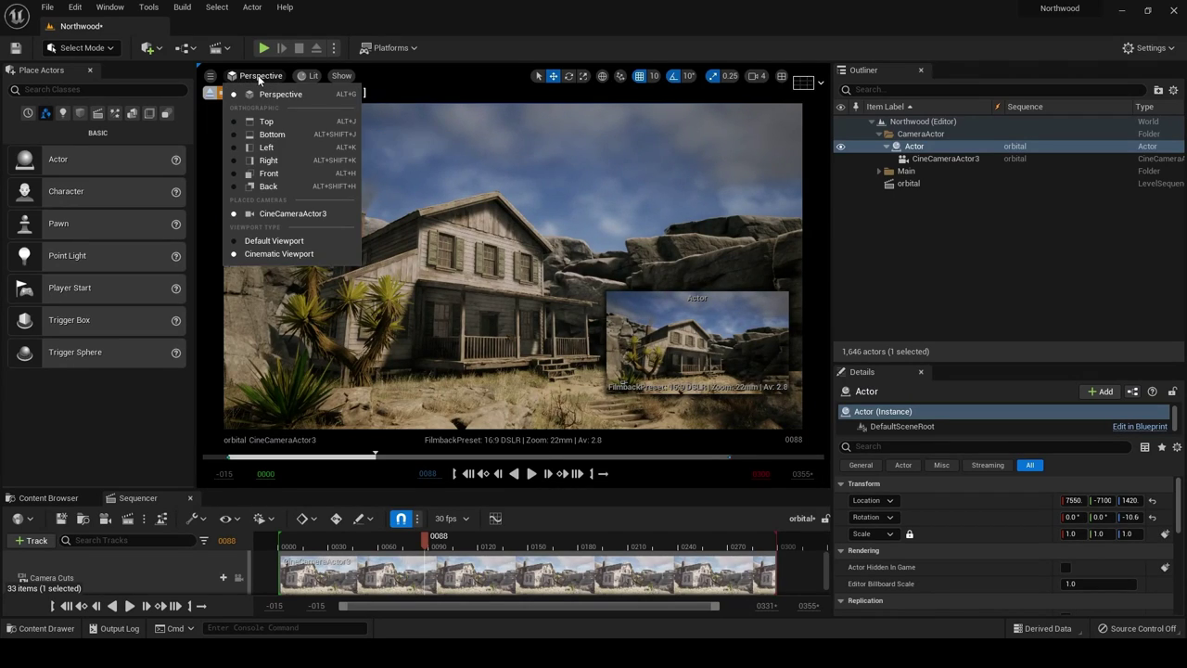
left_click(269, 238)
left_click_drag(461, 317, 457, 378, "alt")
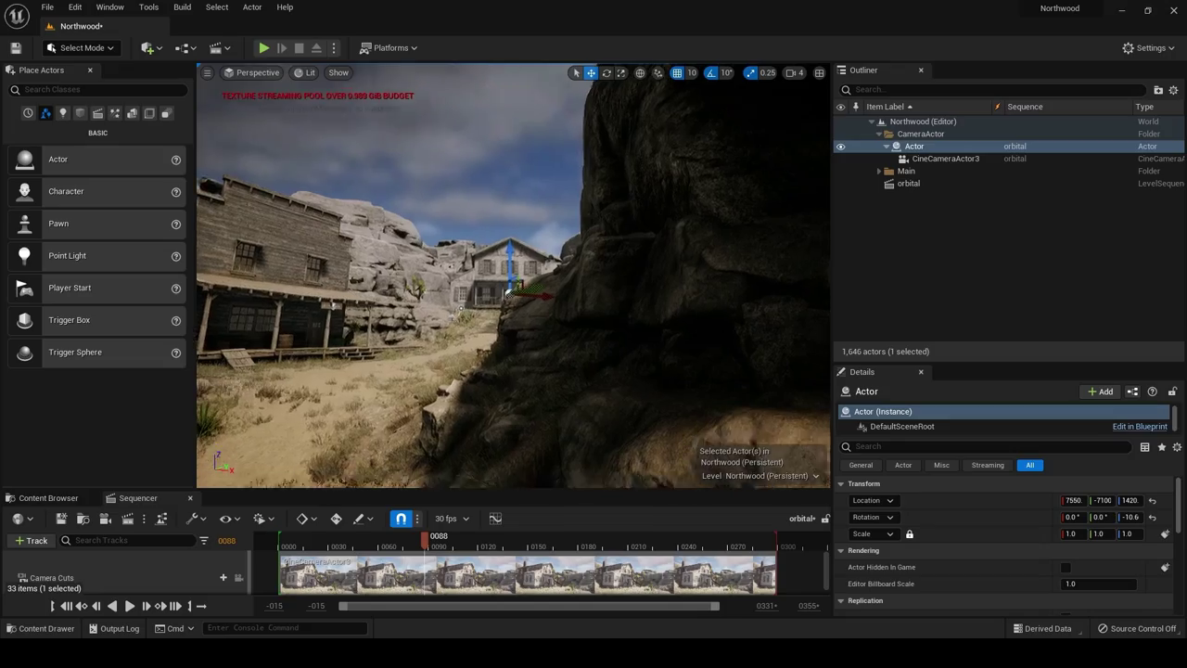
right_click_drag(456, 379, 456, 379)
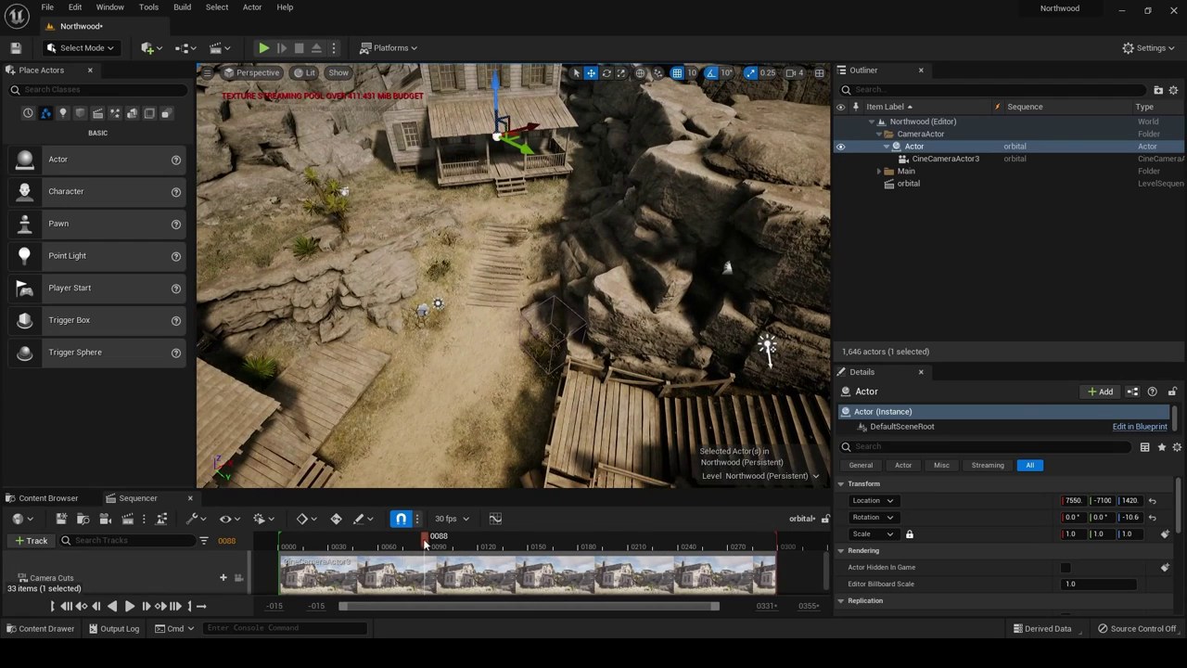
Scrub between frames 0115, 0257, 0186 and 0086 while circling overhead to check the pivot's rotation.
left_click_drag(445, 547, 475, 540)
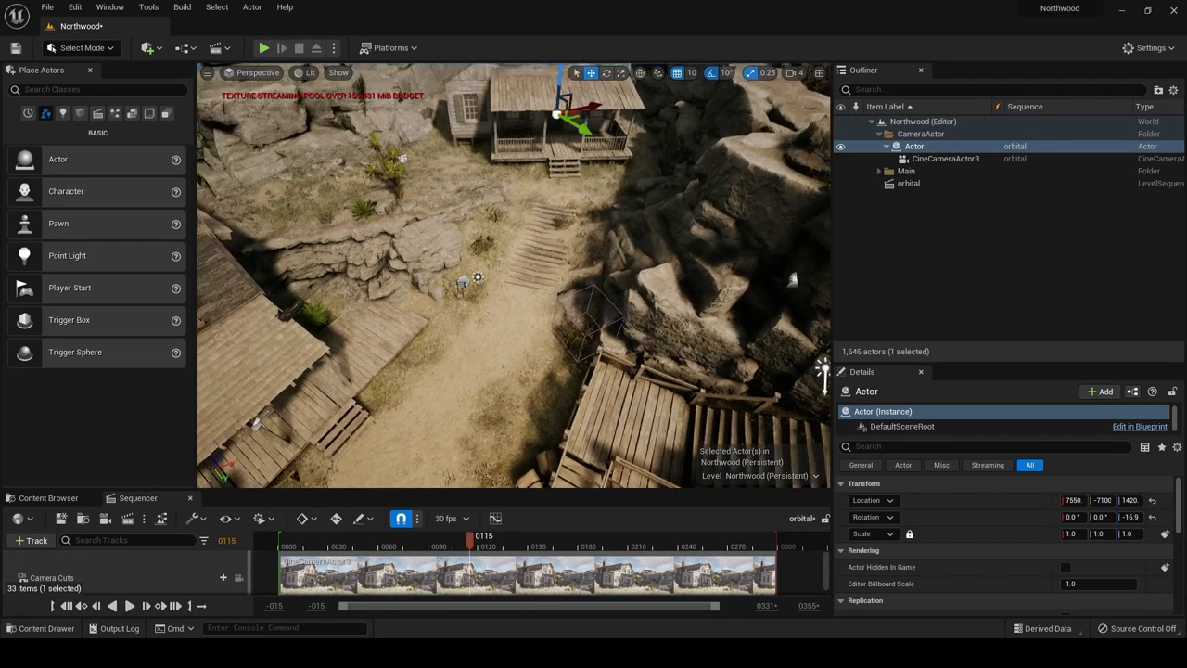
right_click_drag(422, 243, 422, 243)
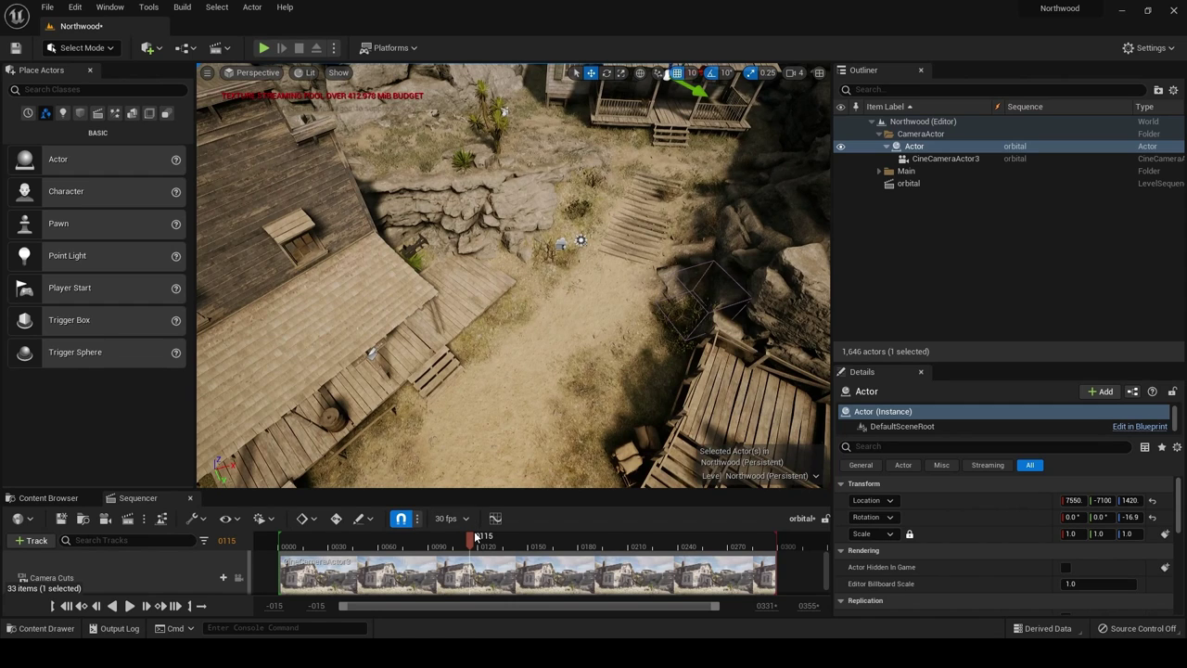
left_click_drag(458, 543, 389, 544)
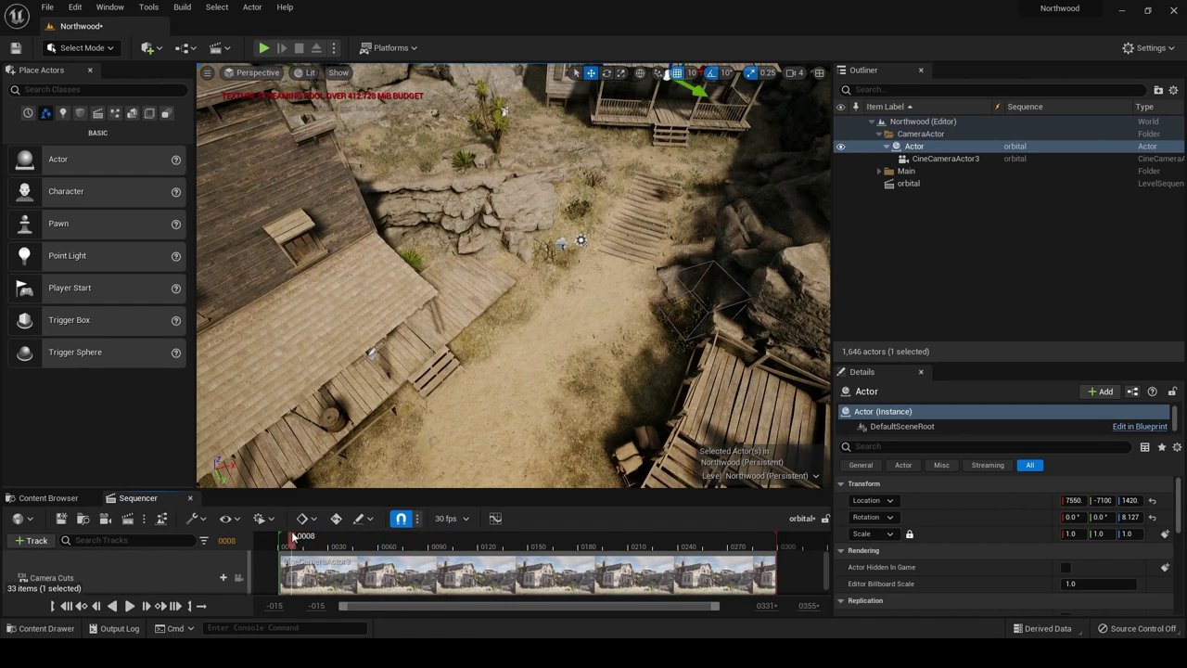
right_click_drag(510, 278, 510, 279)
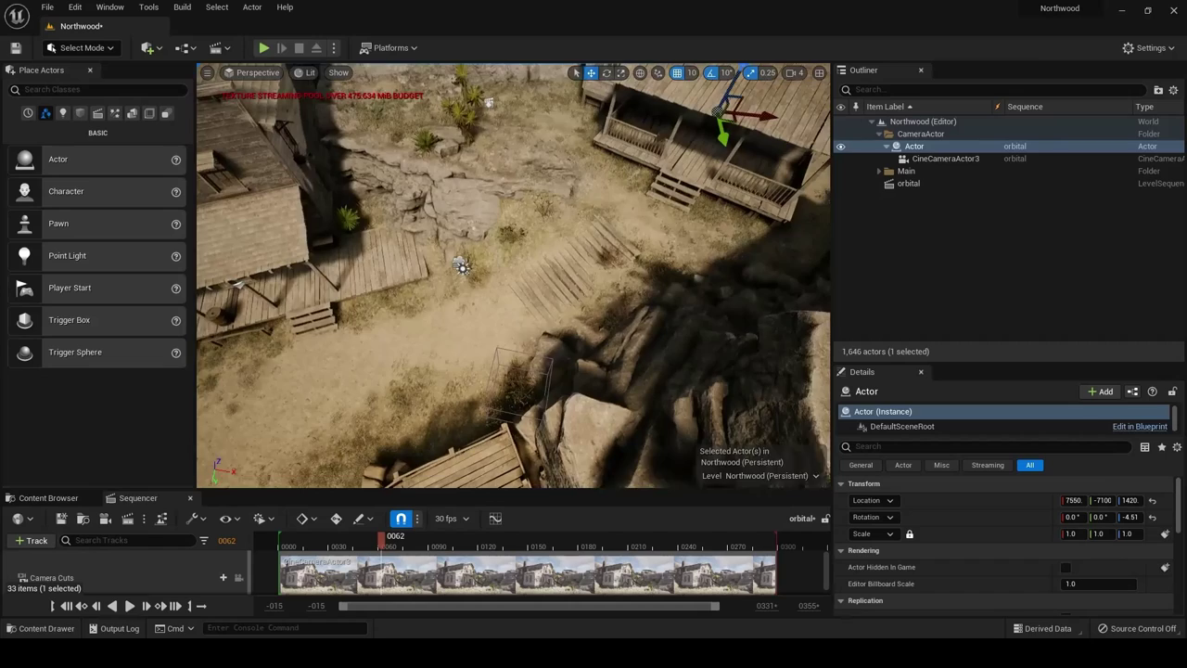
right_click_drag(522, 354, 522, 354)
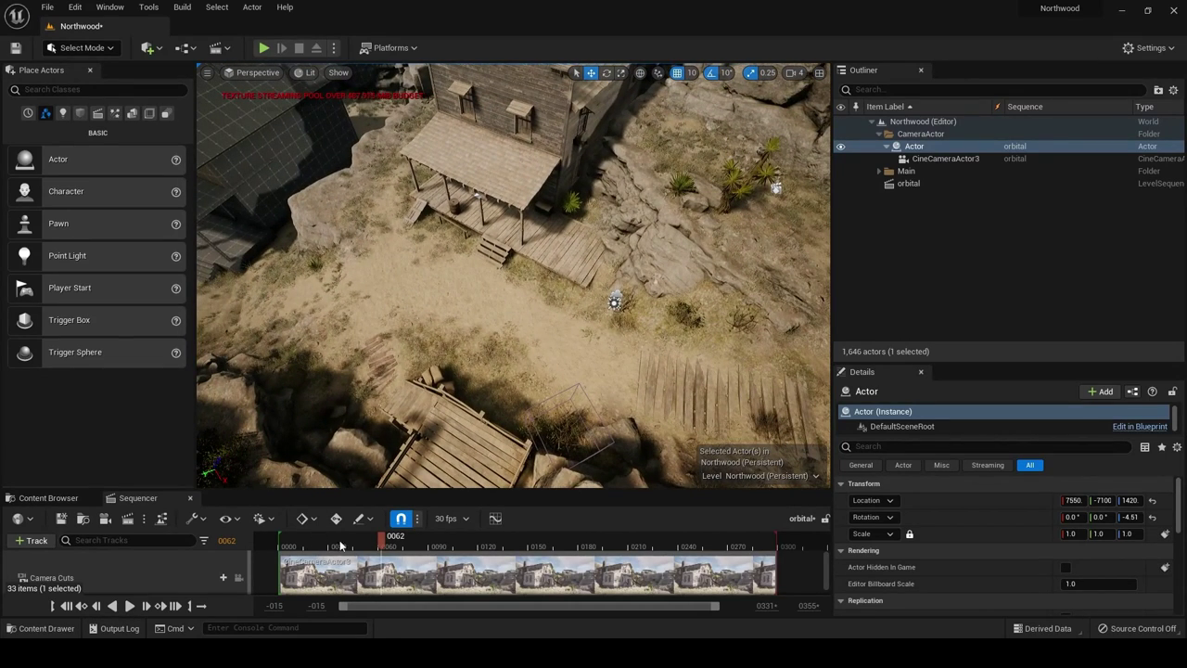
mouse_move(430, 548)
left_mouse_down()
mouse_move(719, 549)
mouse_move(473, 549)
left_mouse_up()
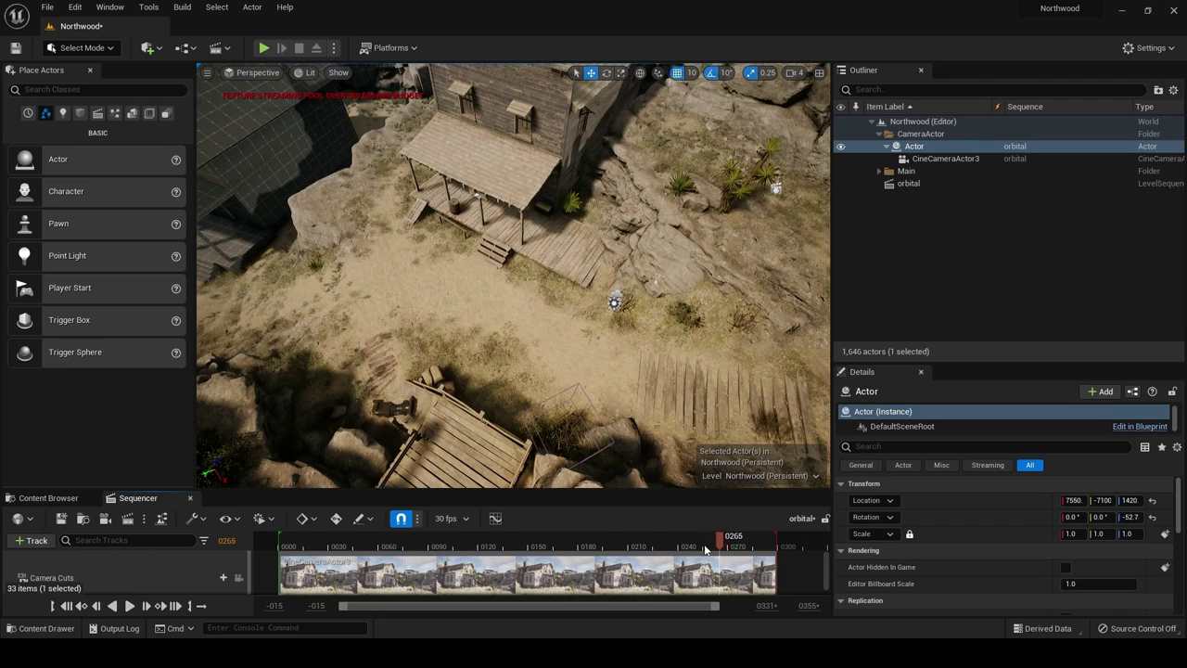
left_click_drag(369, 551, 729, 554)
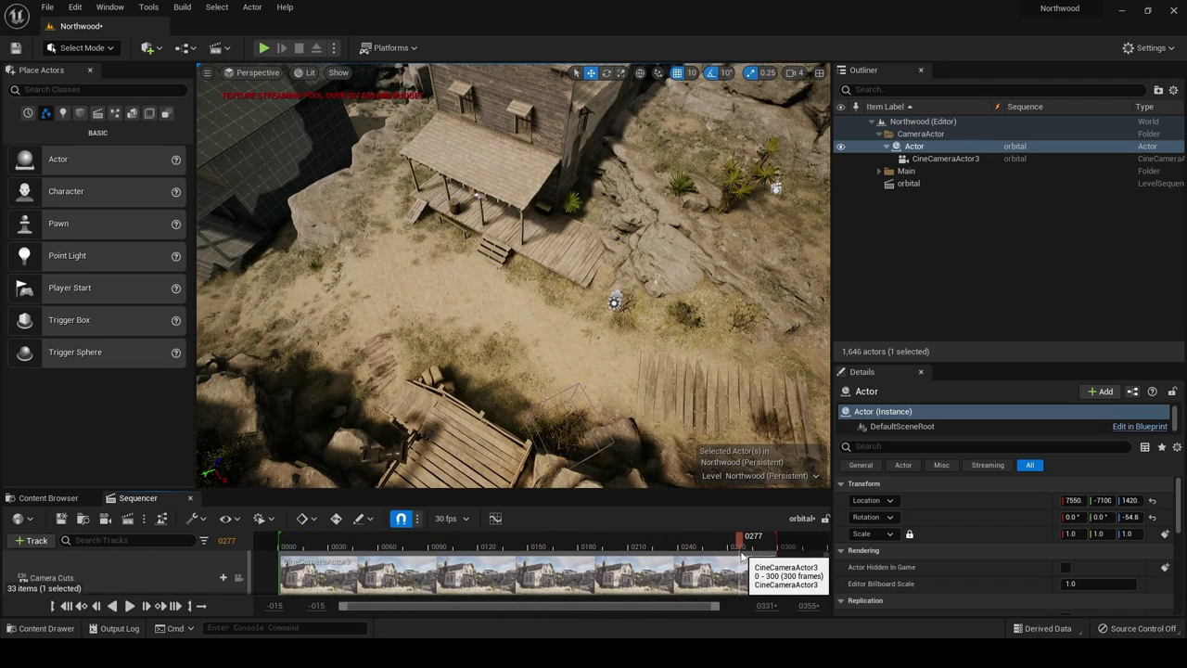
mouse_move(728, 553)
left_mouse_down()
mouse_move(356, 561)
mouse_move(621, 567)
left_mouse_up()
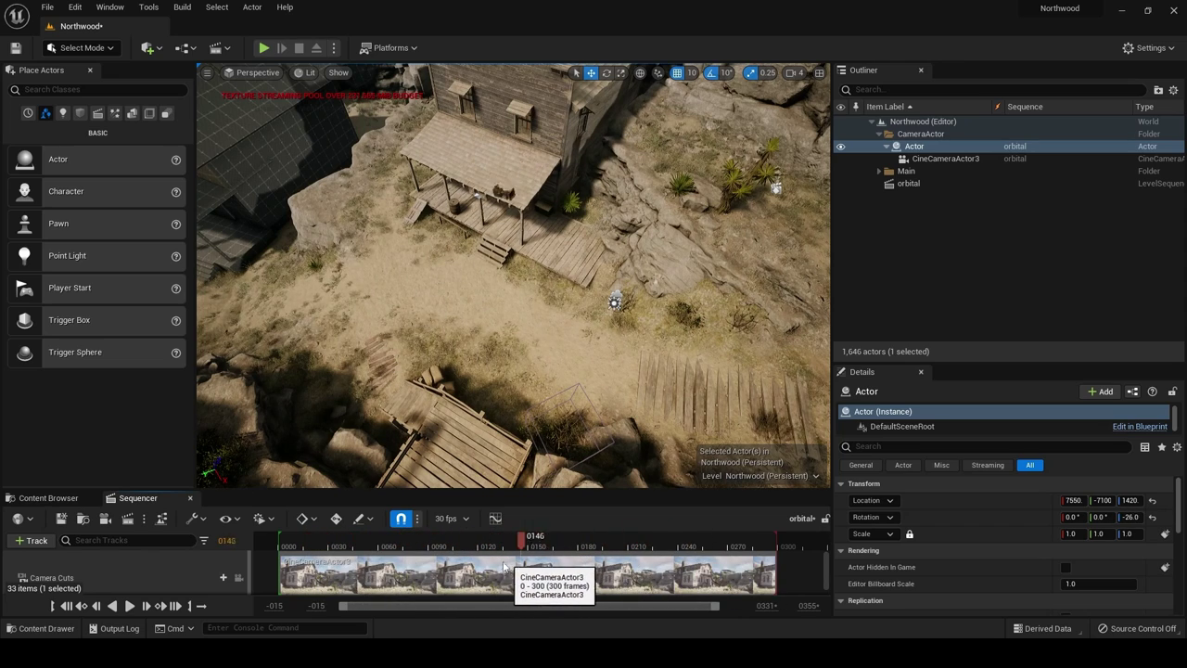
left_click_drag(621, 567, 424, 568)
Bring the view to eye level beside the rocks and stairs, then select CineCameraActor3.
right_click_drag(513, 279, 519, 241)
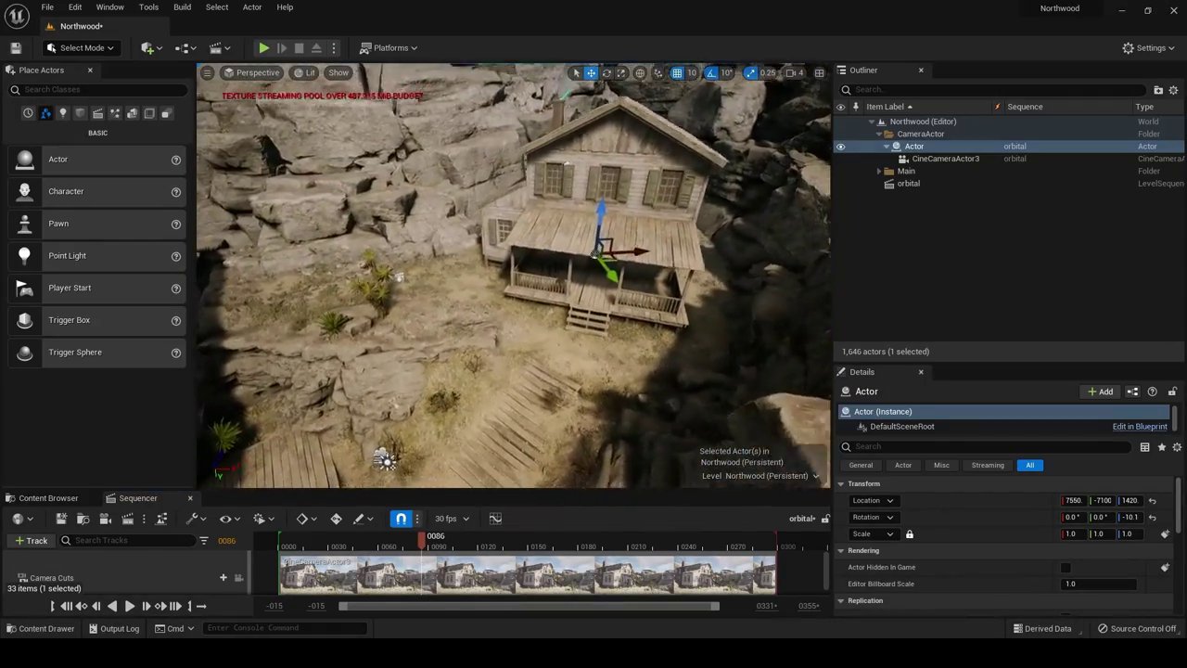
mouse_move(308, 400)
right_mouse_down()
mouse_move(411, 412)
mouse_move(263, 298)
right_mouse_up()
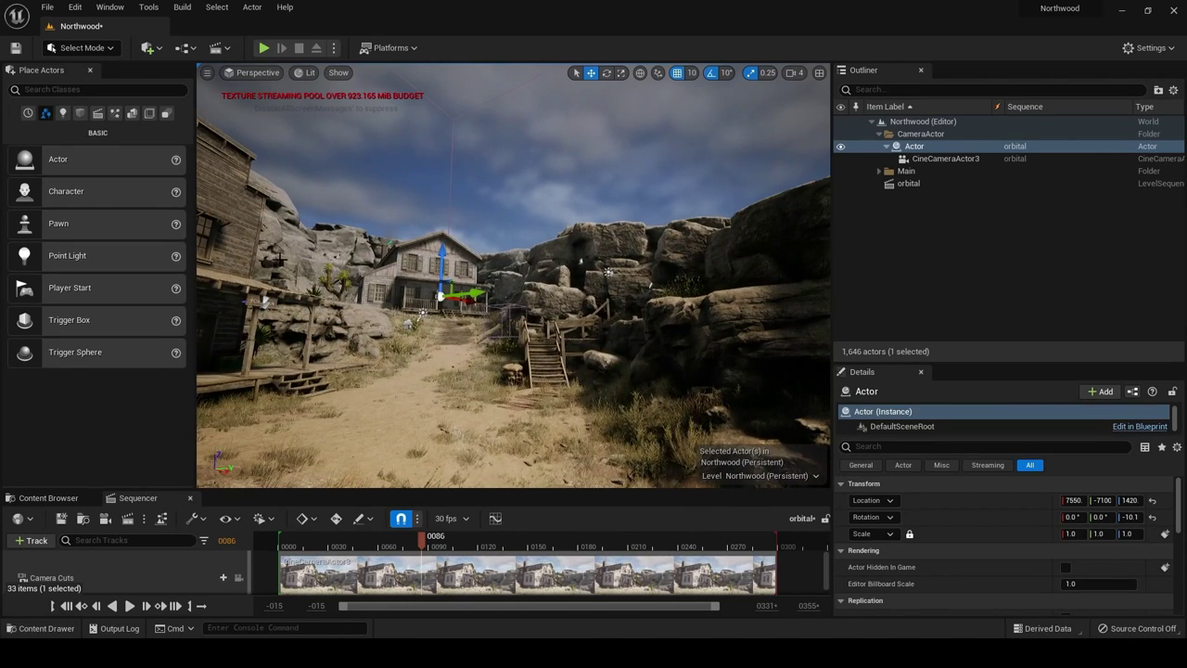
left_click(274, 259)
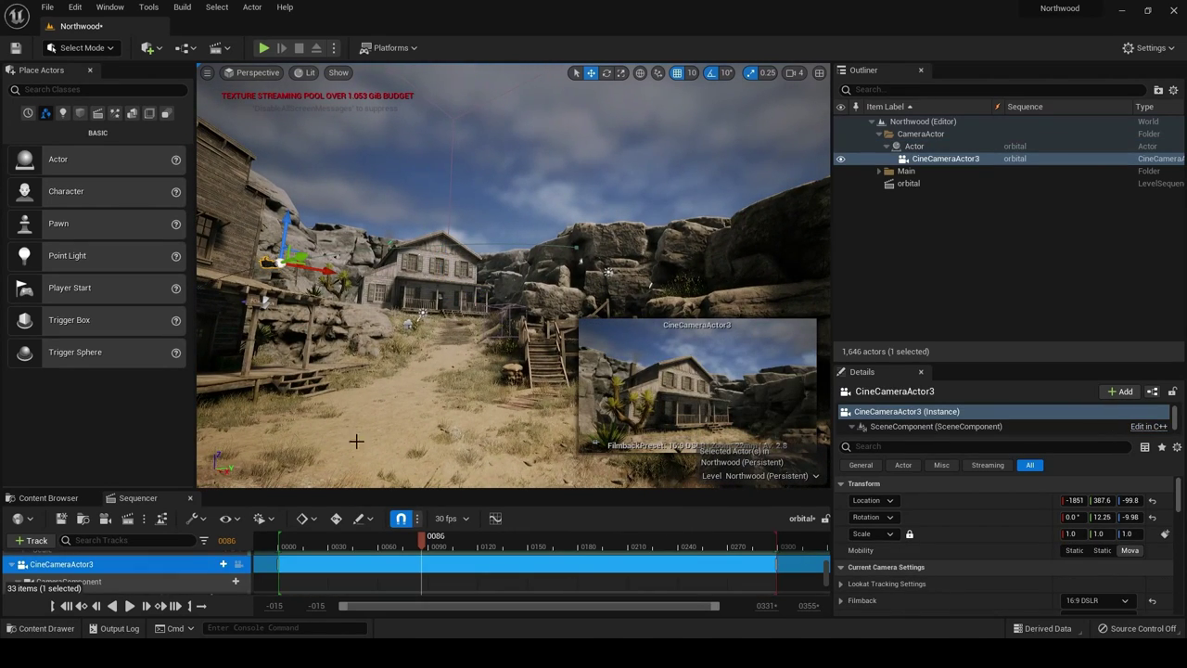
Advance the shot along the camera path and enlarge Sequencer to reveal the CameraComponent tracks.
mouse_move(423, 545)
left_mouse_down()
mouse_move(756, 549)
mouse_move(405, 548)
mouse_move(282, 573)
mouse_move(454, 557)
left_mouse_up()
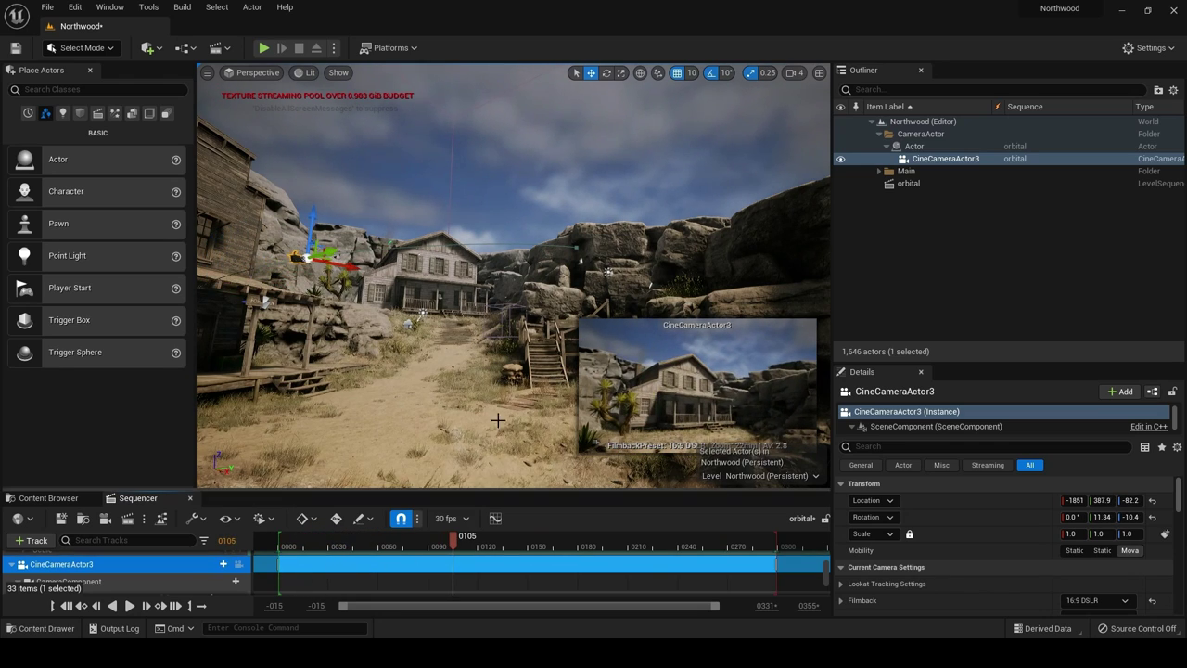
left_click_drag(484, 490, 483, 407)
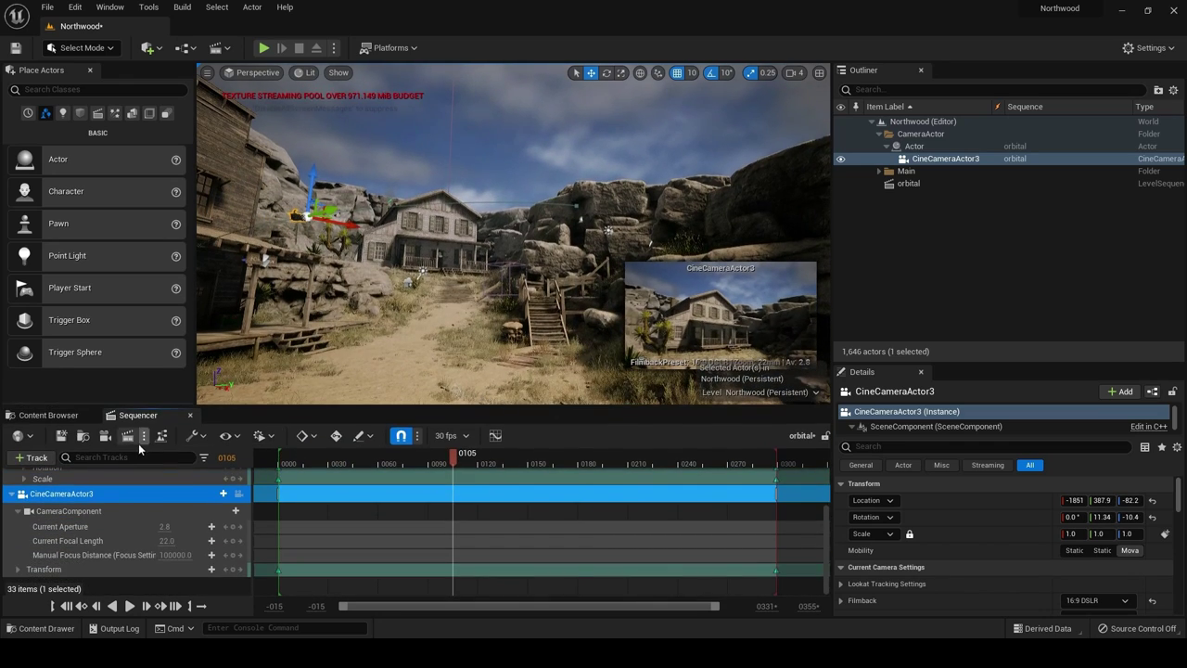
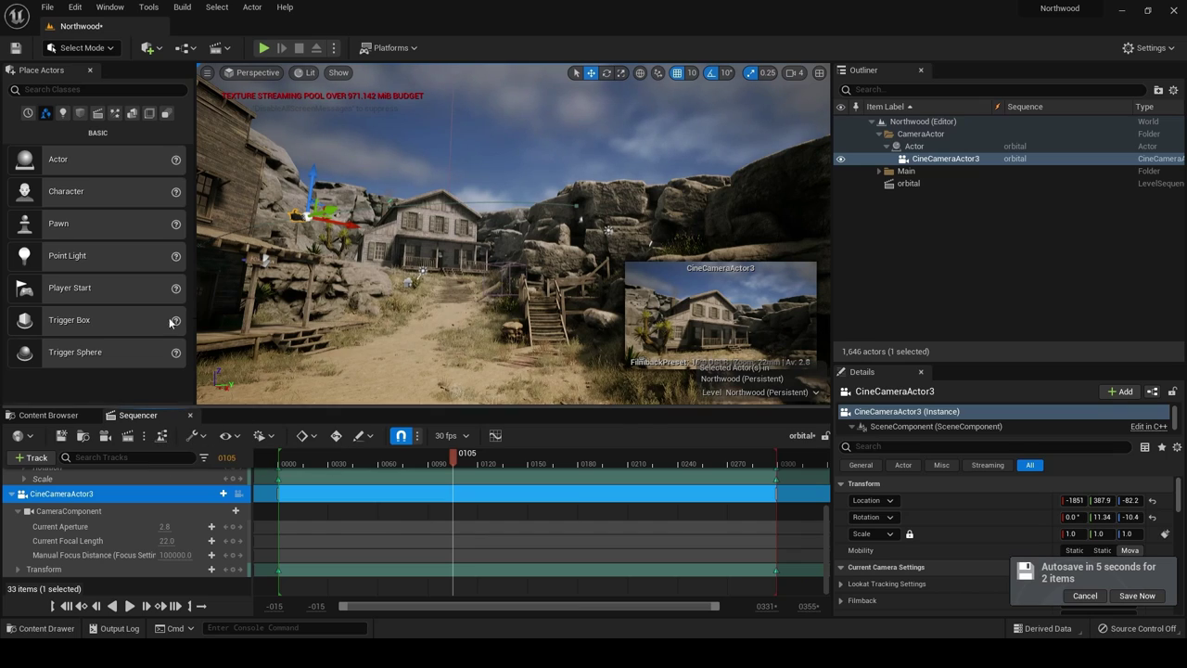
Save the Northwood level, then delete the orbital level sequence actor from the Outliner.
left_click(1137, 596)
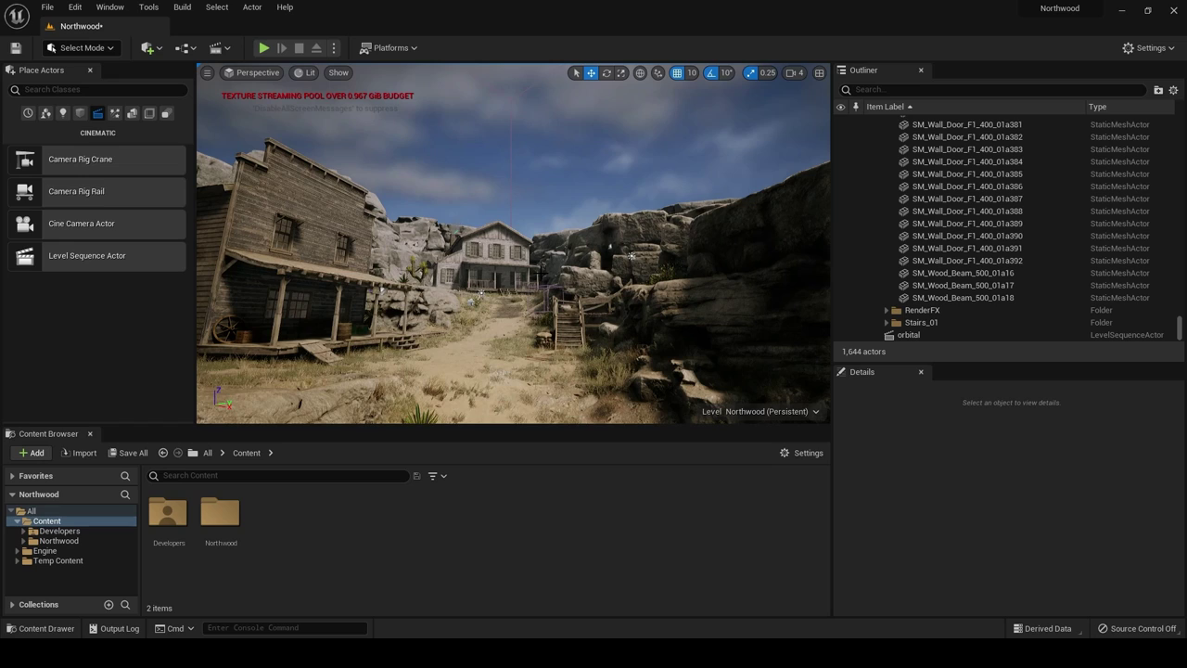
left_click(921, 336)
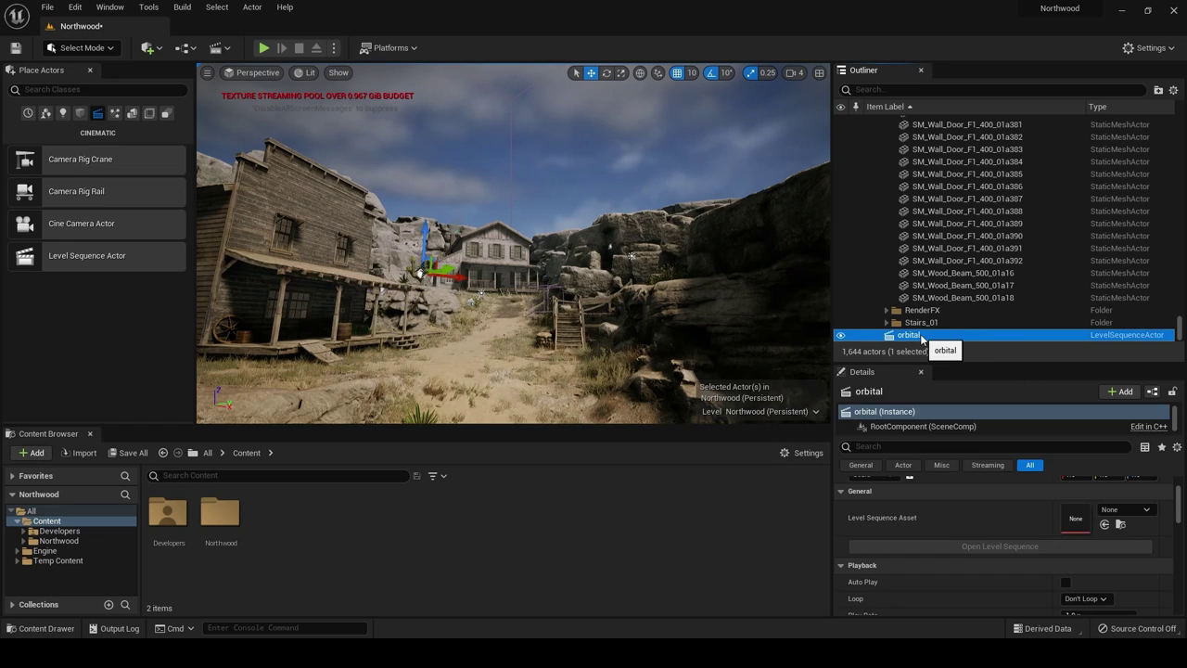
key("Delete")
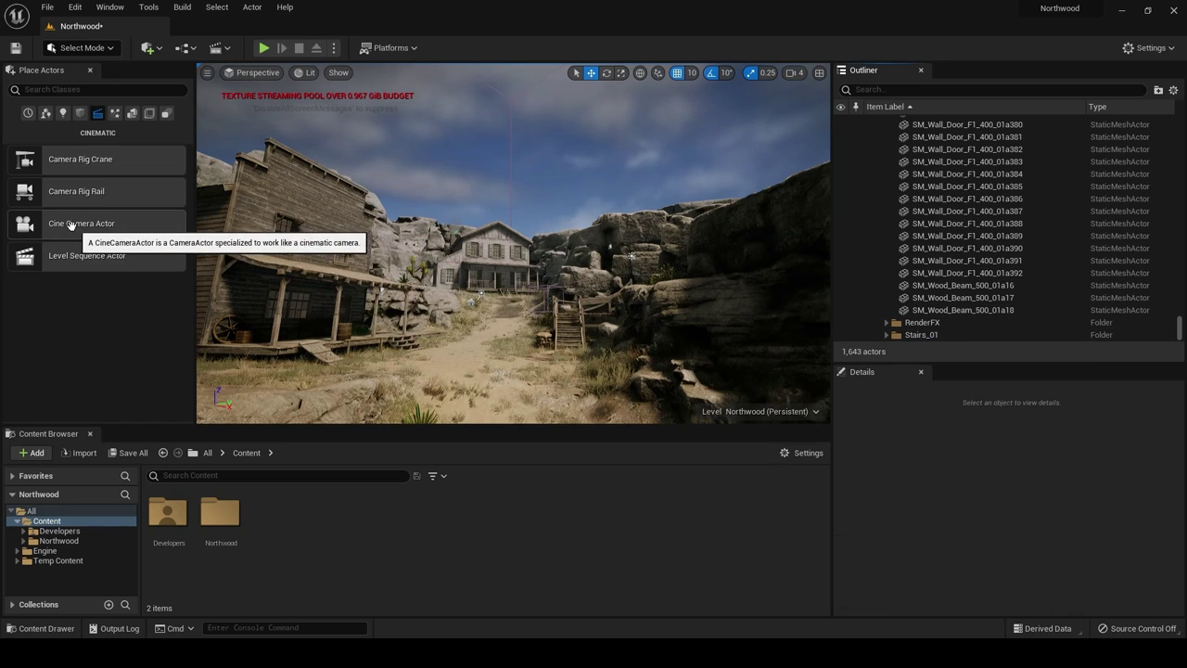
Place a new Cine Camera Actor on the town street and pilot CineCameraActor7.
mouse_move(78, 224)
left_mouse_down()
mouse_move(436, 234)
mouse_move(487, 376)
left_mouse_up()
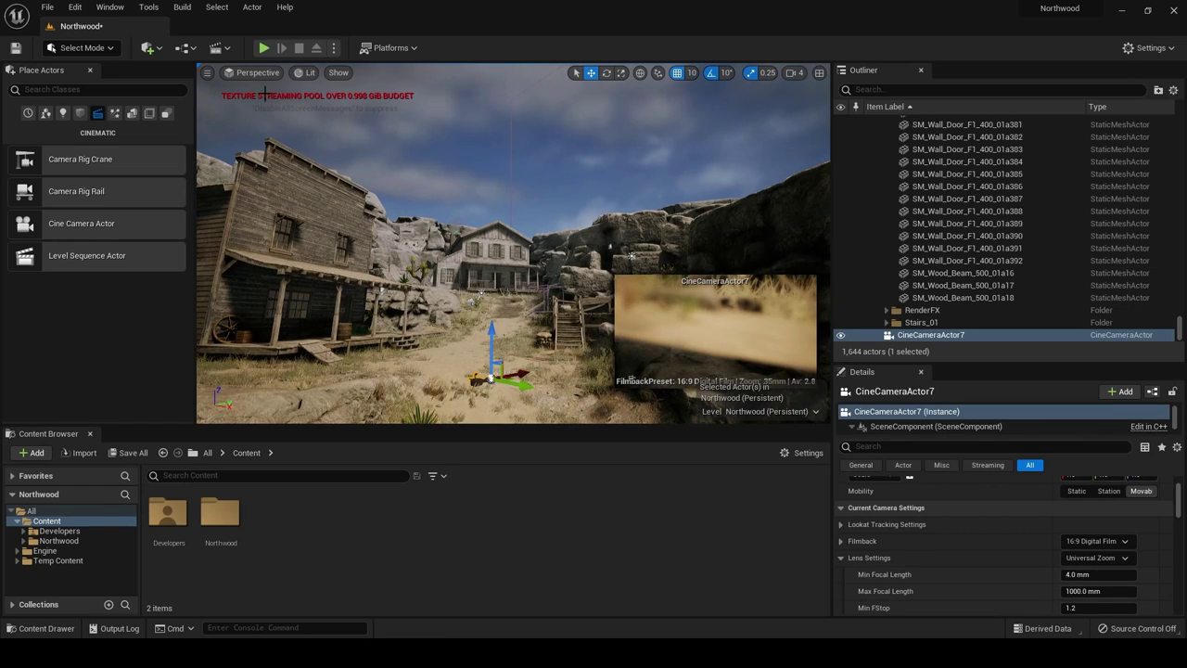
left_click(260, 73)
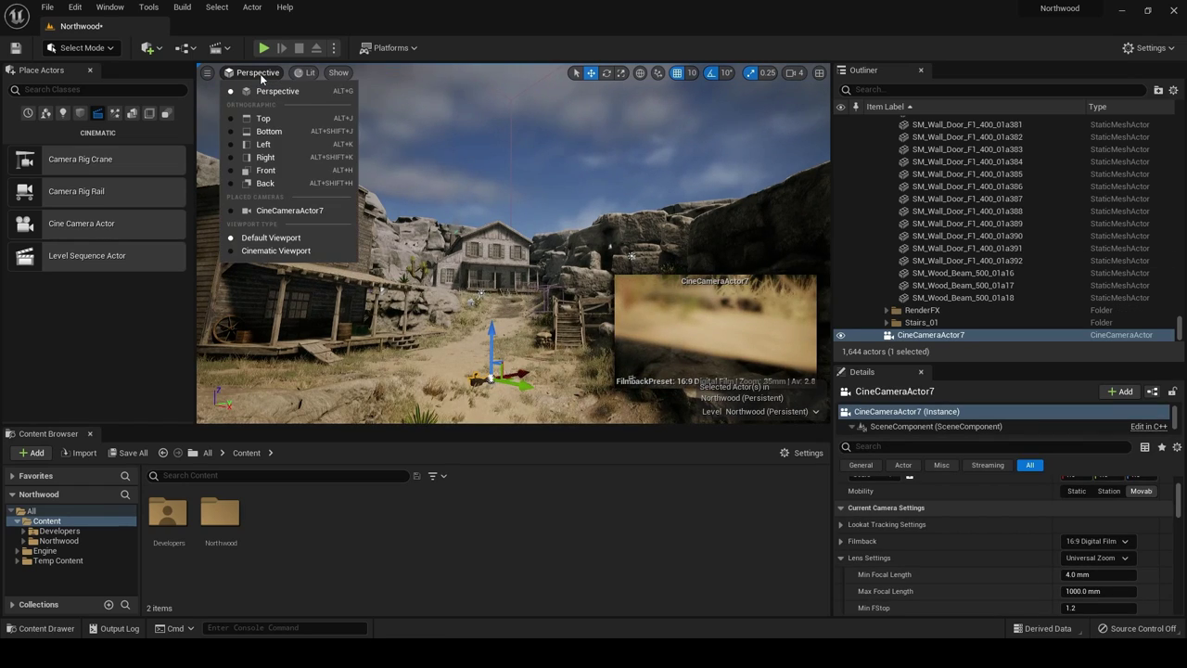
left_click(280, 211)
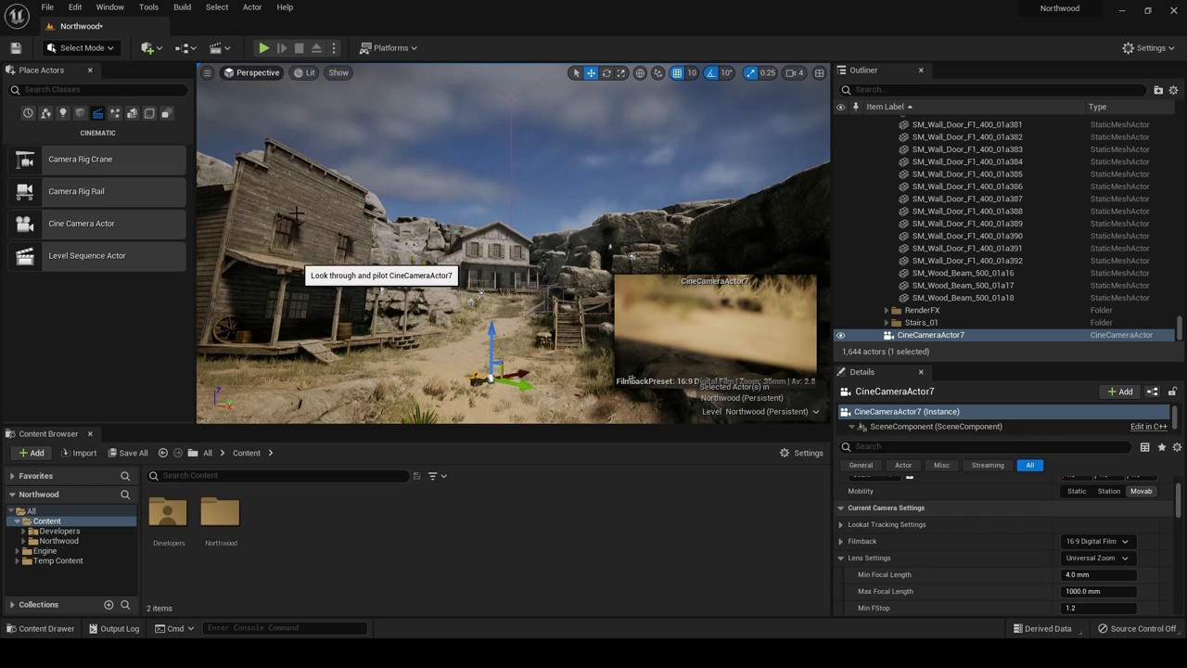
Switch to the Cinematic Viewport, pilot CineCameraActor7 to frame the wooden house, and enlarge the viewport.
left_click(250, 74)
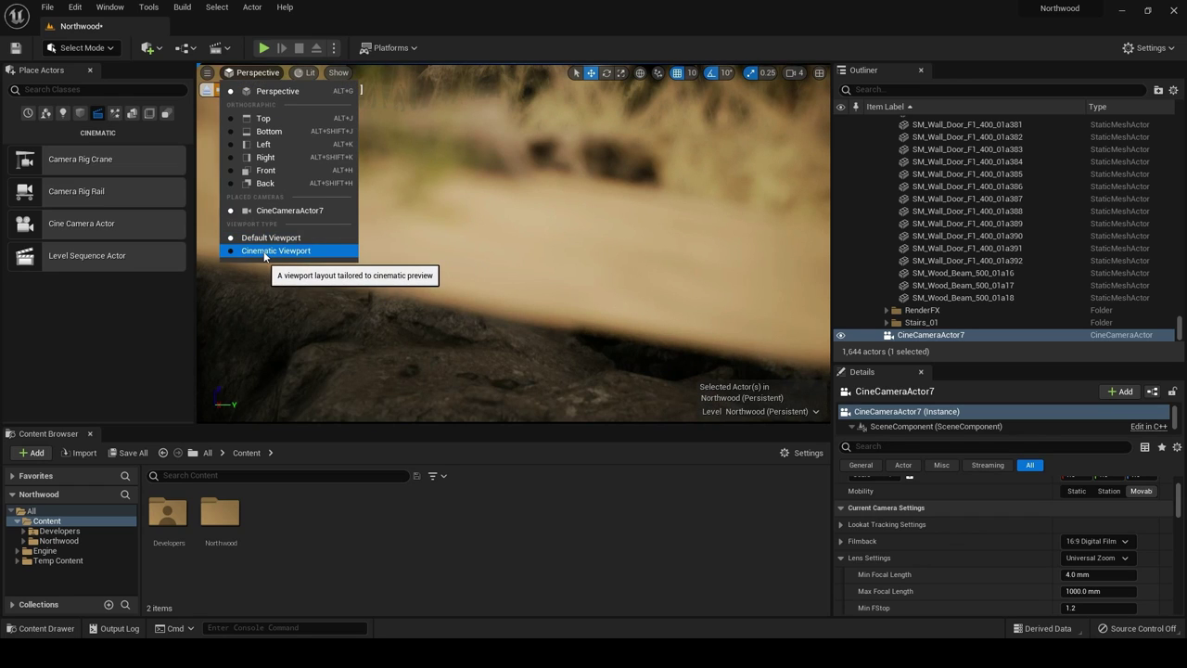
left_click(268, 250)
left_click(260, 75)
left_click(278, 210)
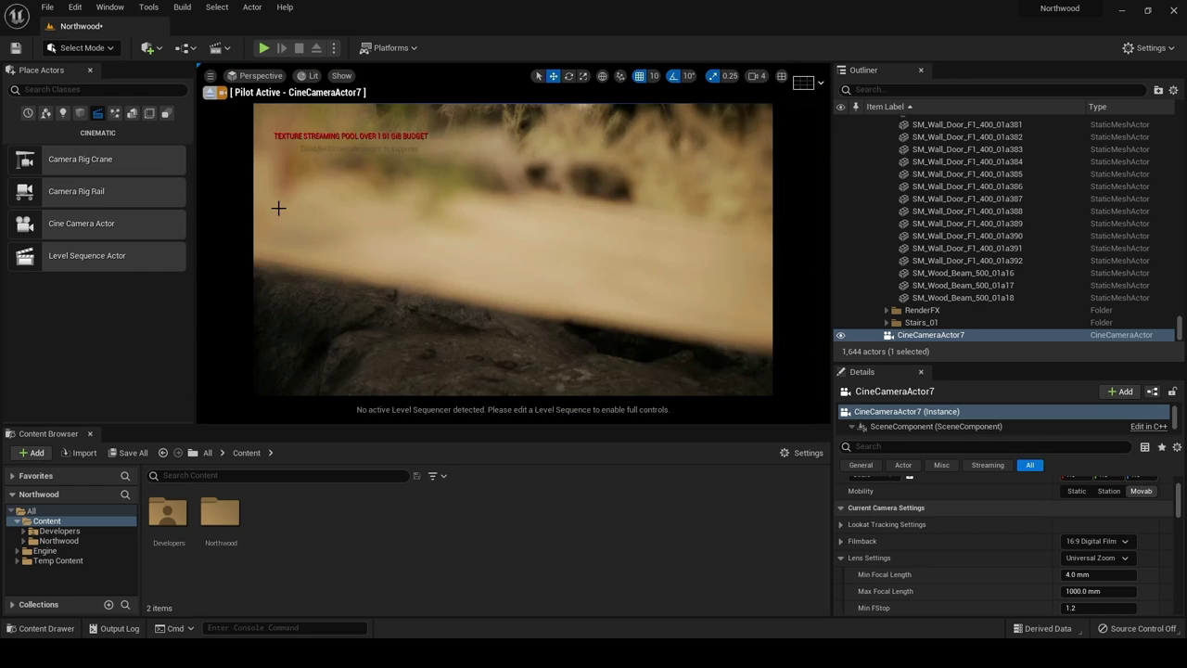
mouse_move(449, 238)
right_mouse_down()
mouse_move(519, 223)
mouse_move(506, 263)
right_mouse_up()
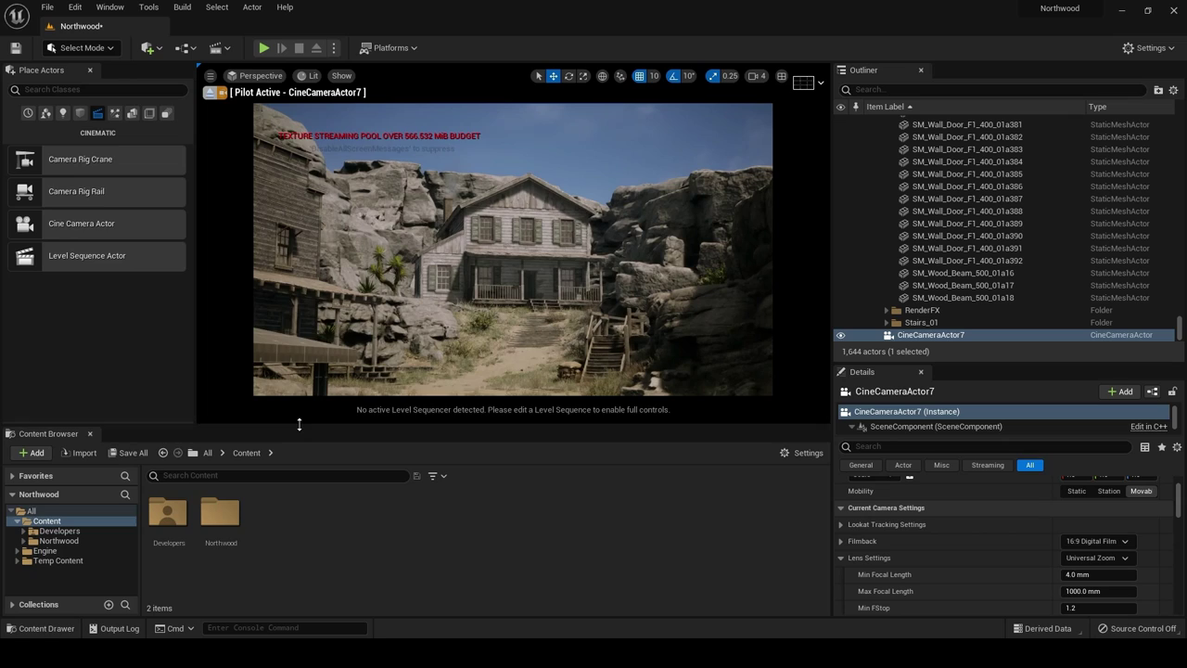
left_click_drag(298, 423, 306, 556)
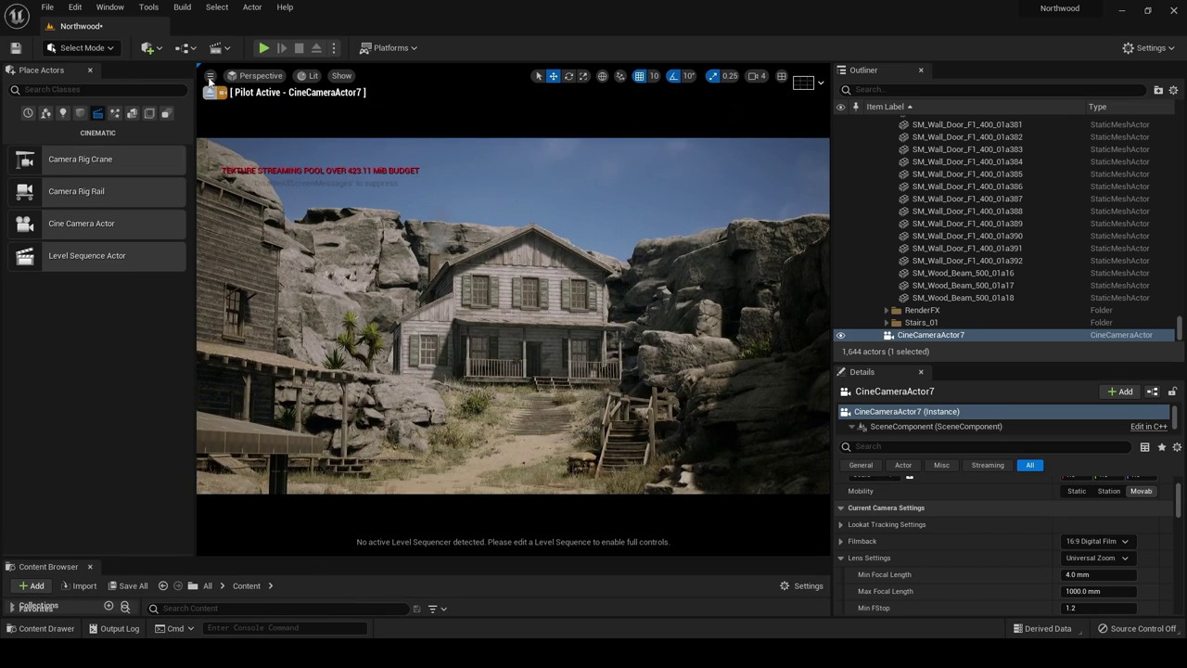
Add and save NewLevelSequence from the cinematics menu, then make the Sequencer panel taller.
left_click(217, 48)
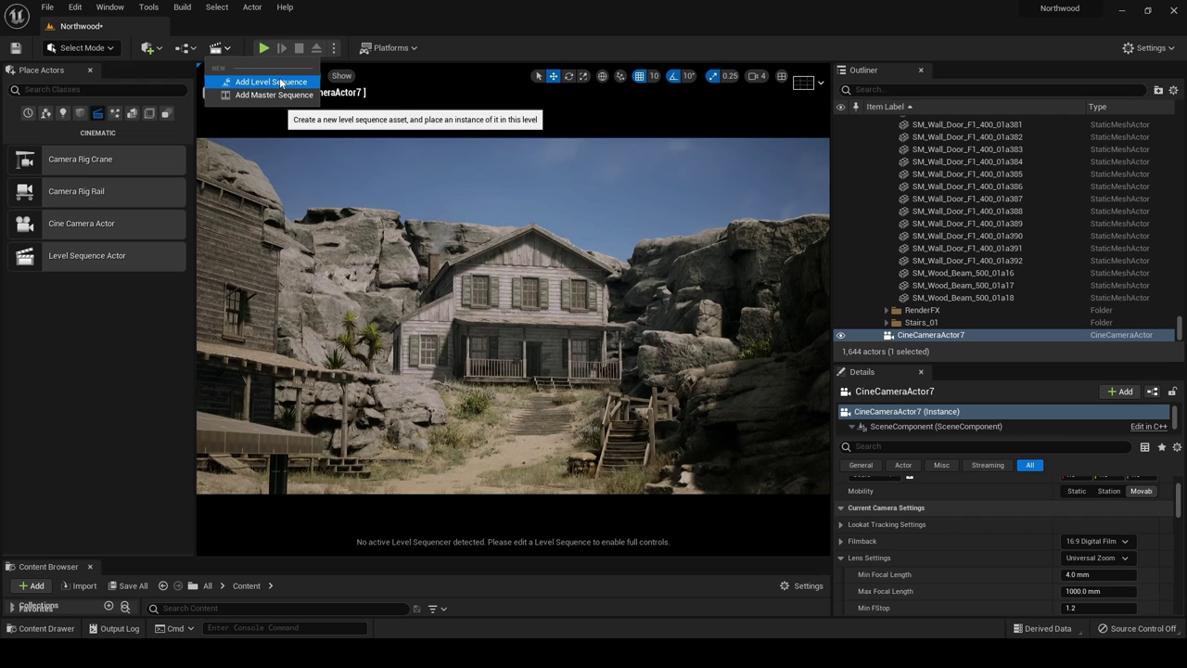
left_click(240, 83)
left_click(866, 513)
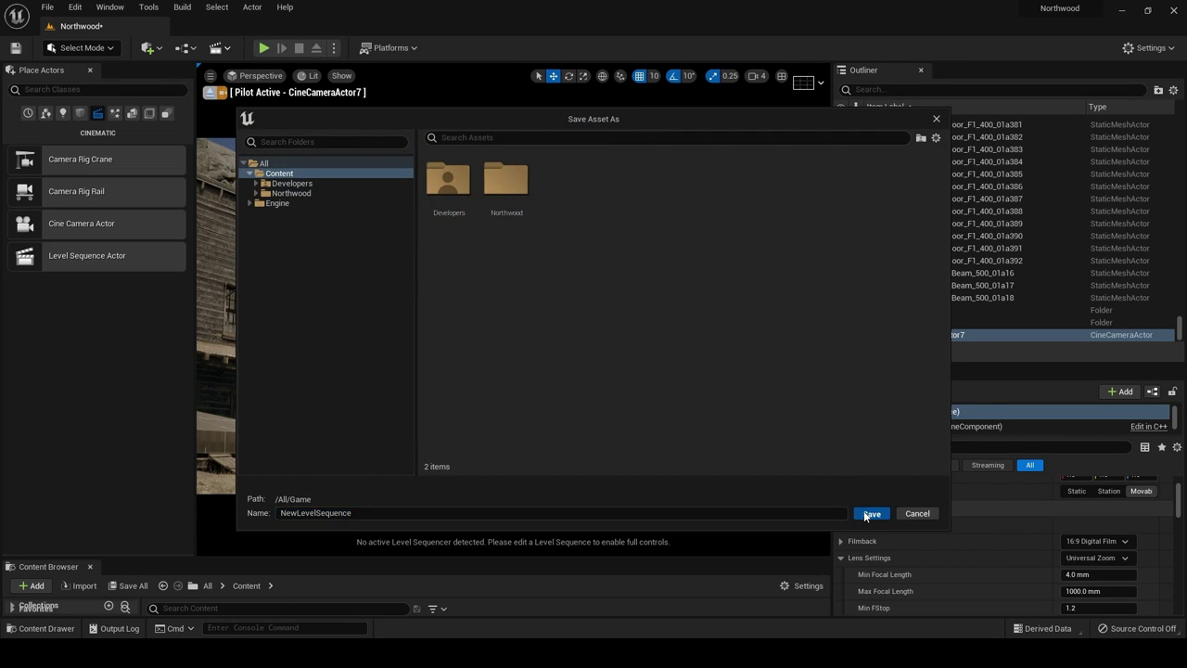
left_click_drag(380, 560, 378, 435)
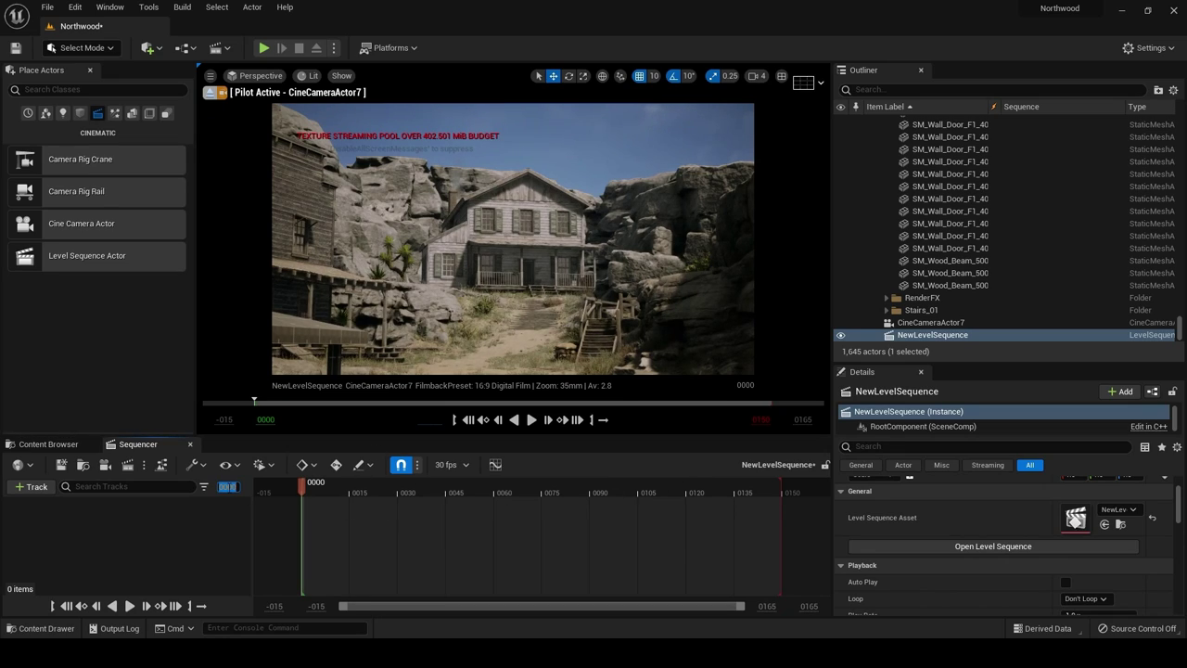
type("0300")
Extend the timeline to frame 300, rewind to frame 0, and drag CineCameraActor7 into Sequencer.
key("Return")
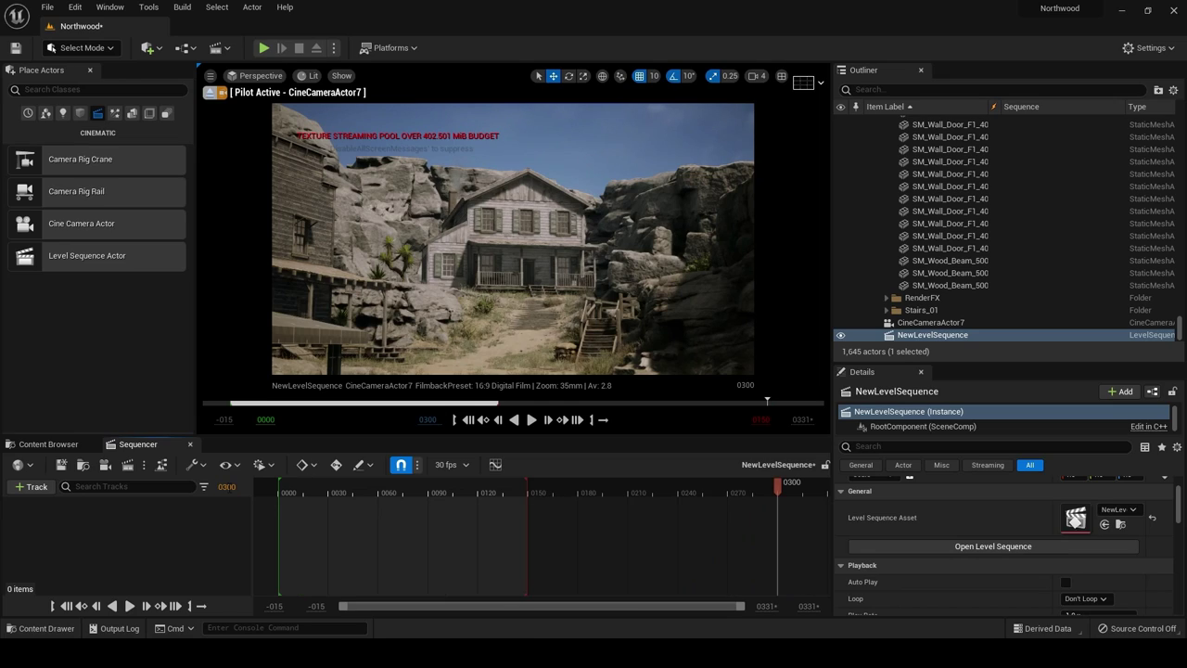
left_click_drag(532, 487, 778, 483)
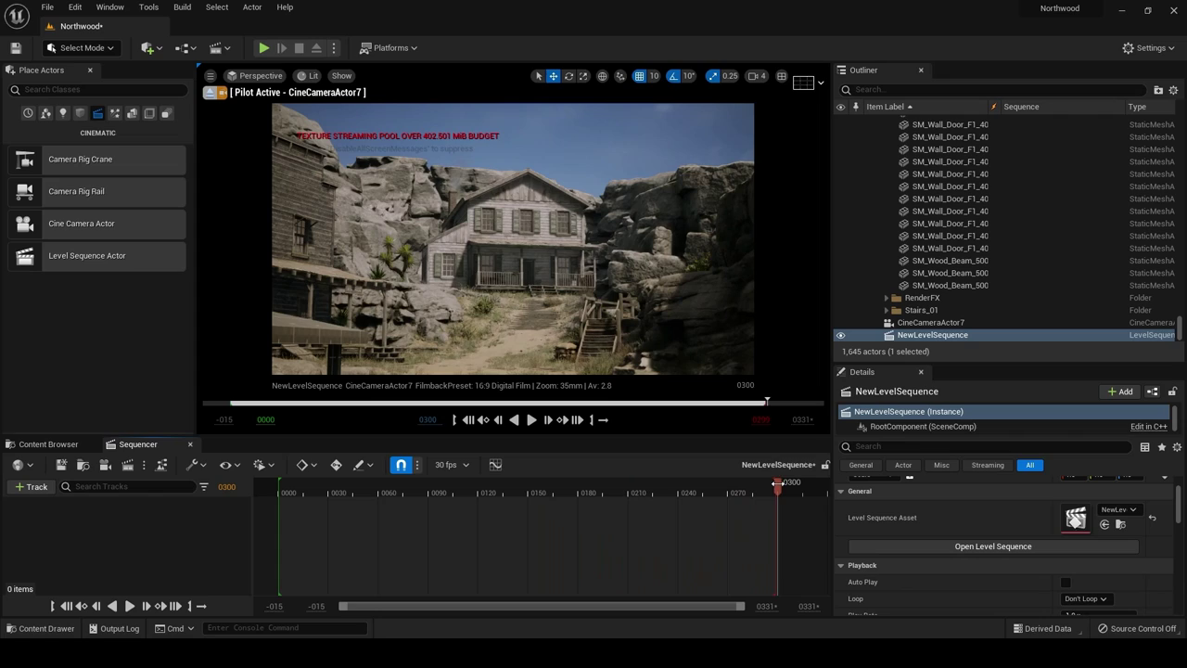
left_click(66, 606)
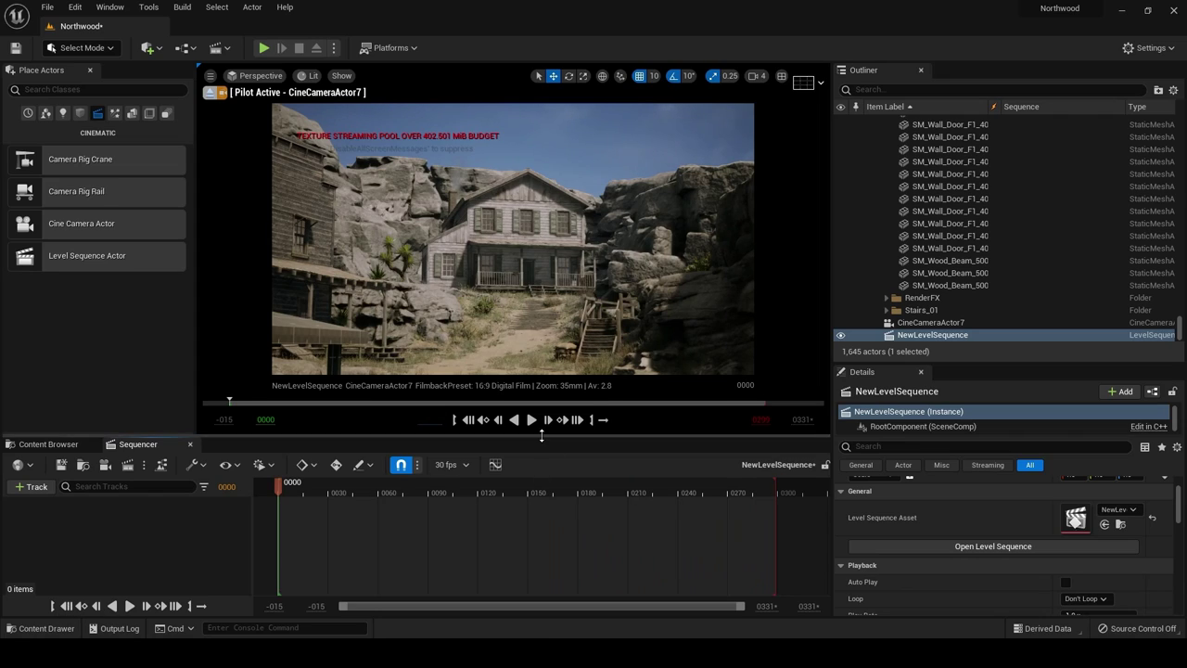
left_click(922, 324)
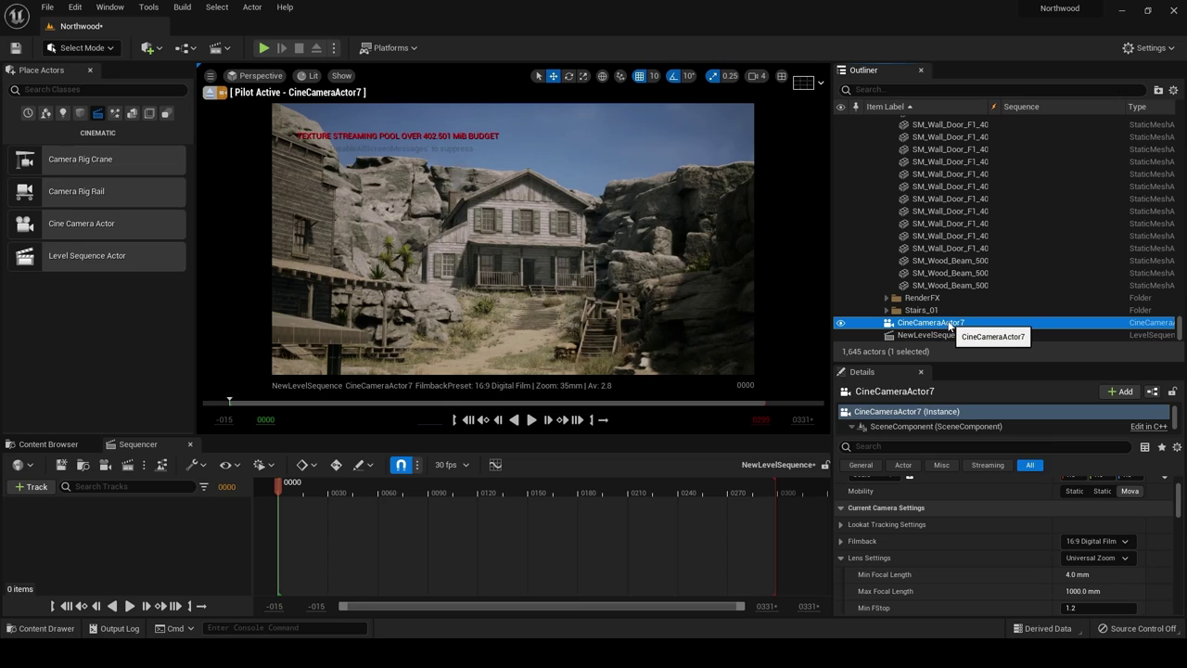
mouse_move(922, 324)
left_mouse_down()
mouse_move(636, 395)
mouse_move(302, 547)
left_mouse_up()
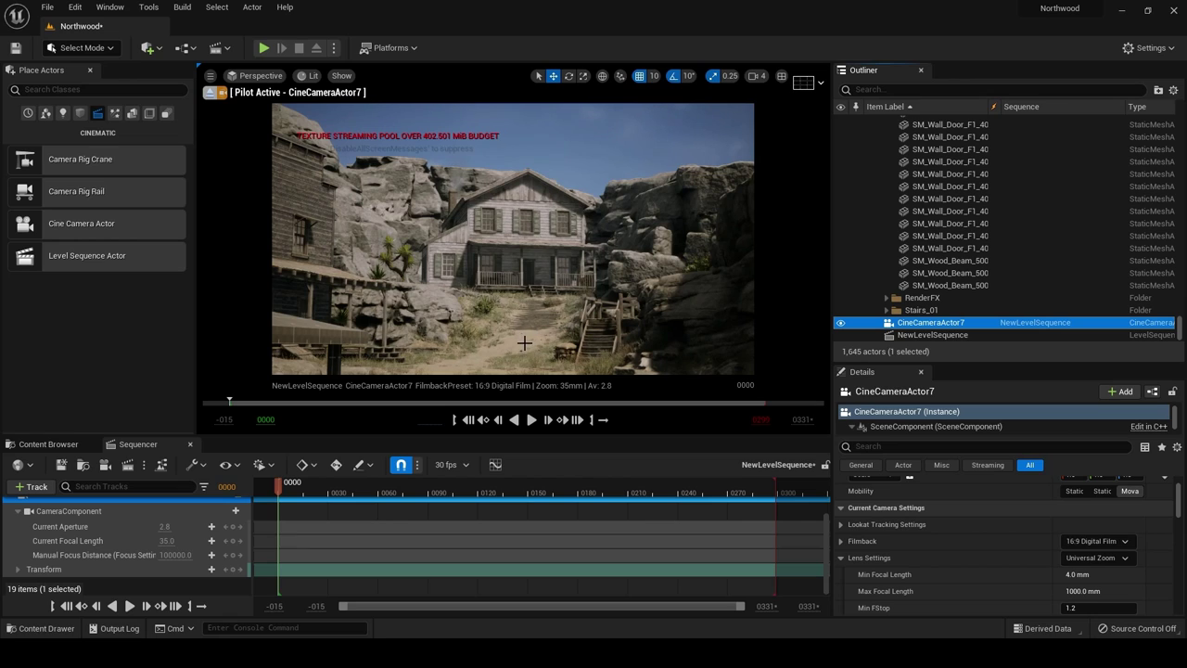
Give CineCameraActor7 a 22 mm focal length and frame the house front with its steps.
right_click_drag(523, 345, 557, 345)
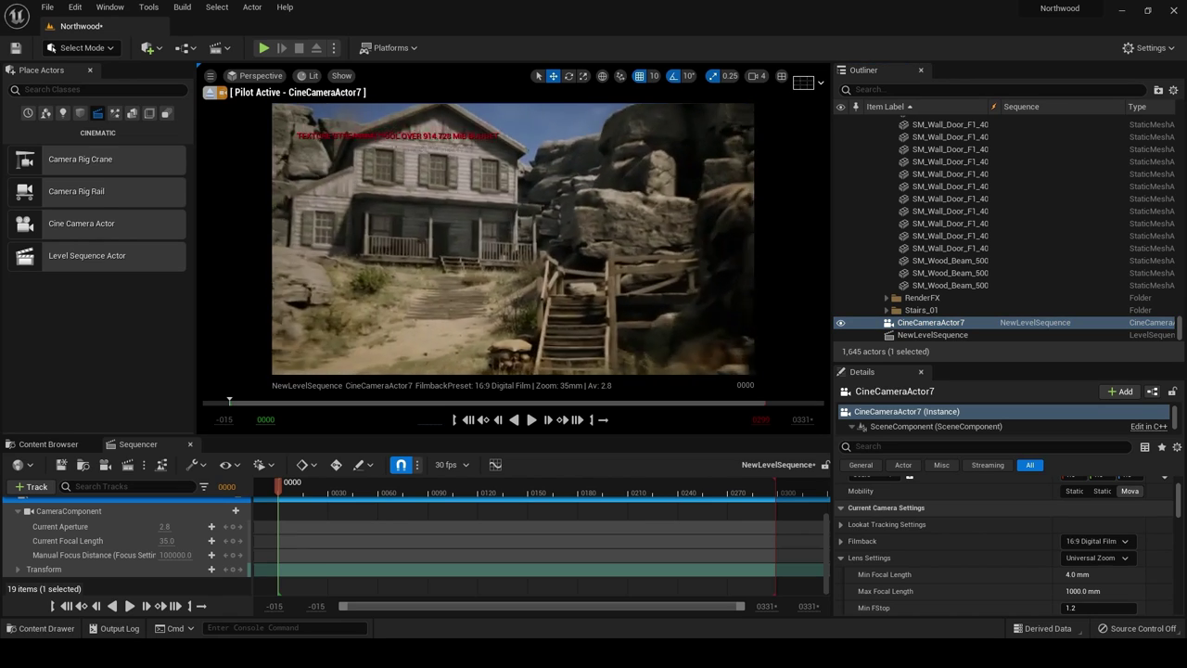
mouse_move(523, 352)
right_mouse_down()
mouse_move(483, 348)
mouse_move(506, 324)
right_mouse_up()
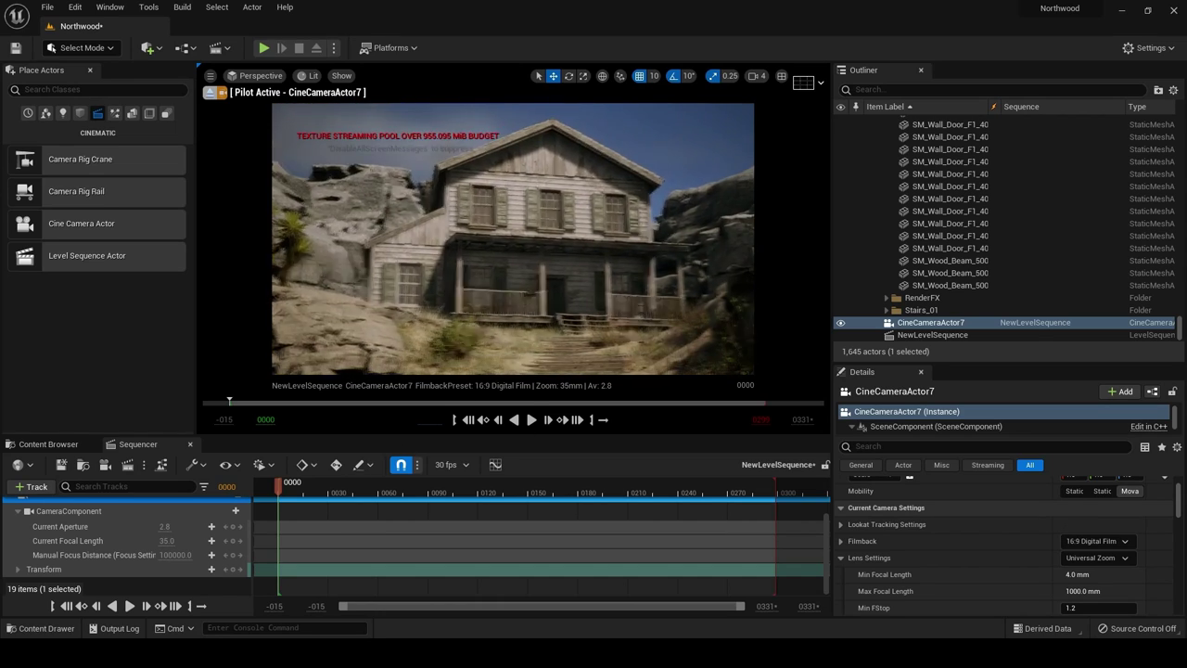
right_click_drag(506, 325, 505, 324)
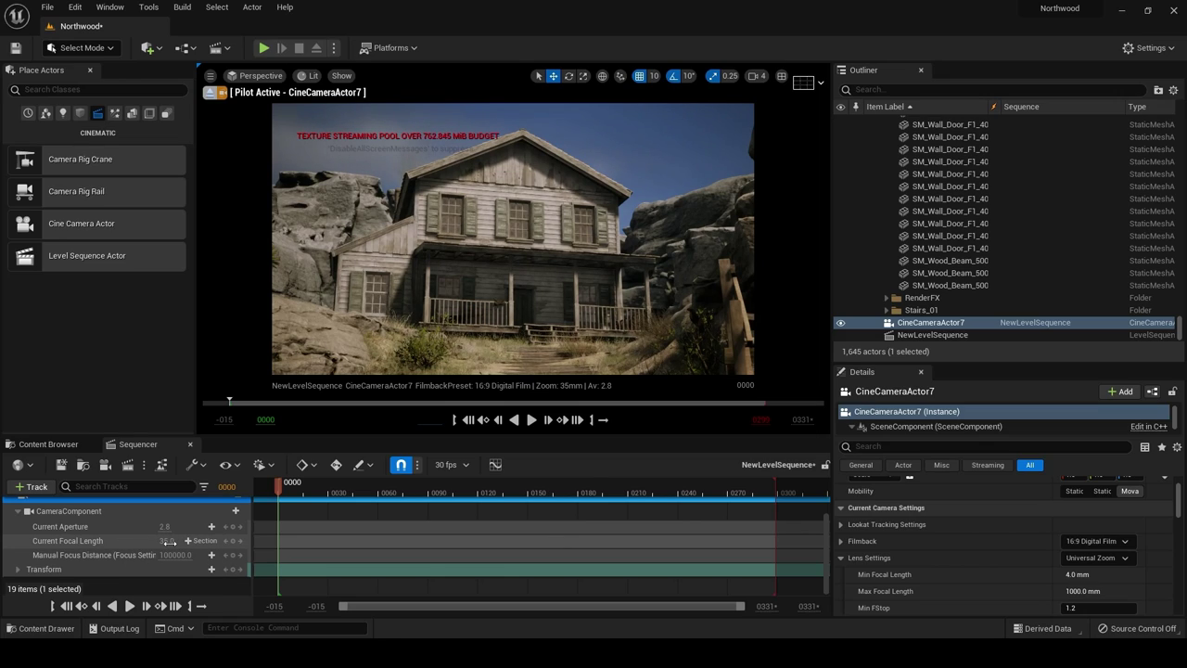
key("Return")
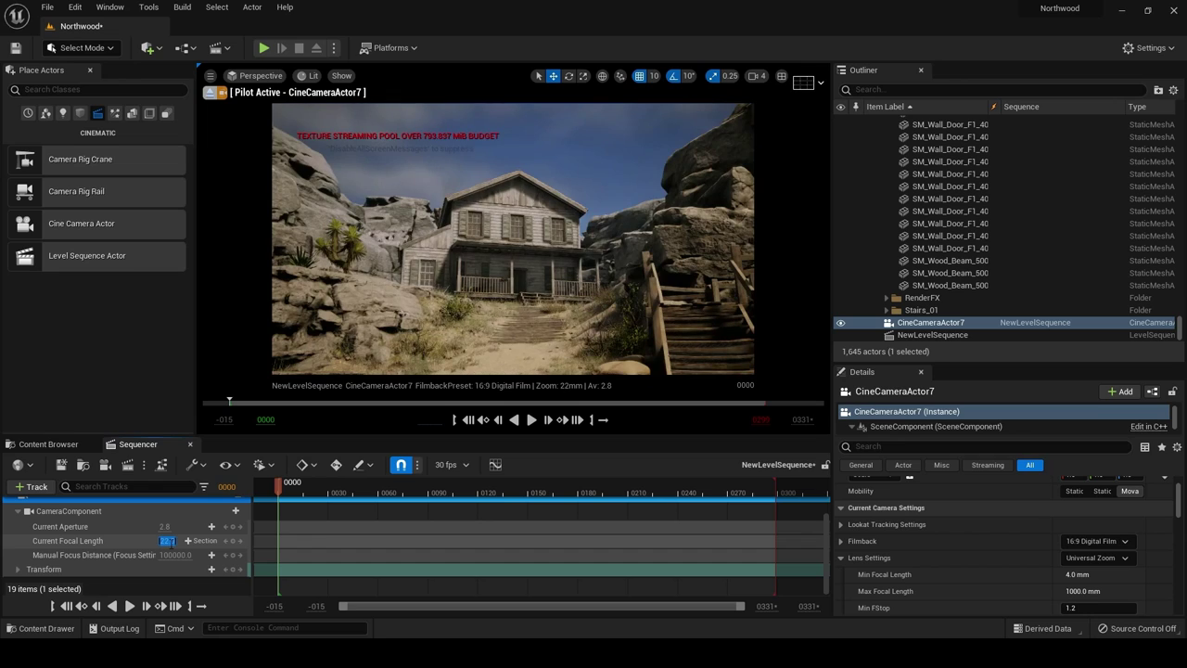
right_click_drag(570, 340, 566, 331)
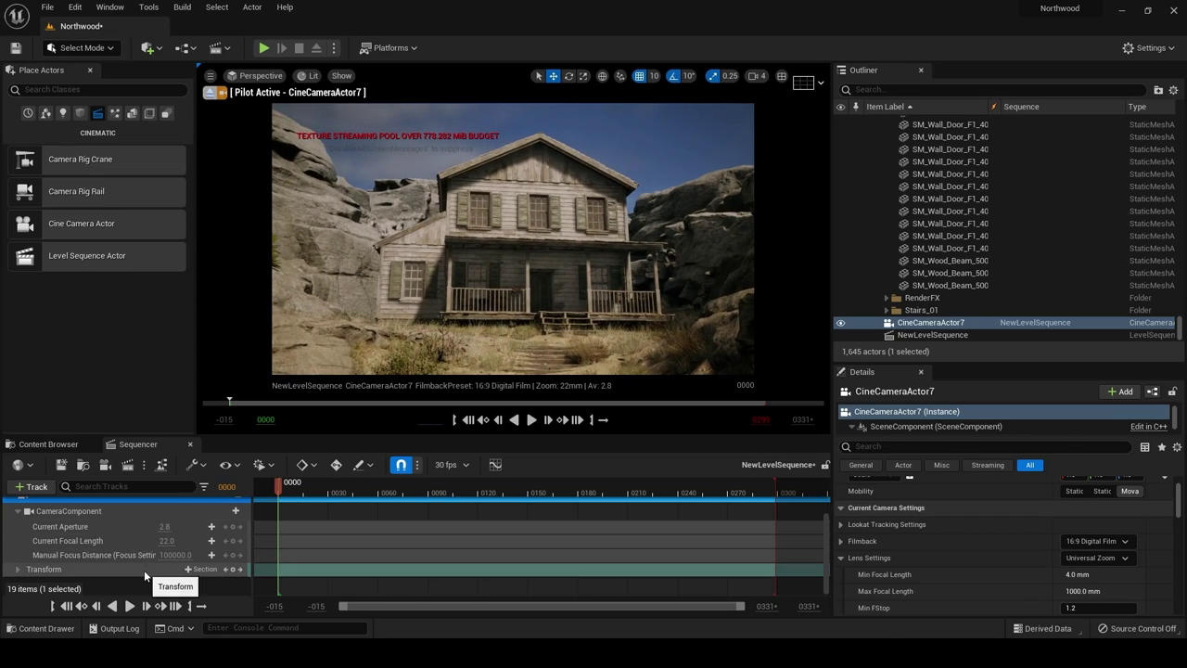
right_click_drag(482, 278, 483, 278)
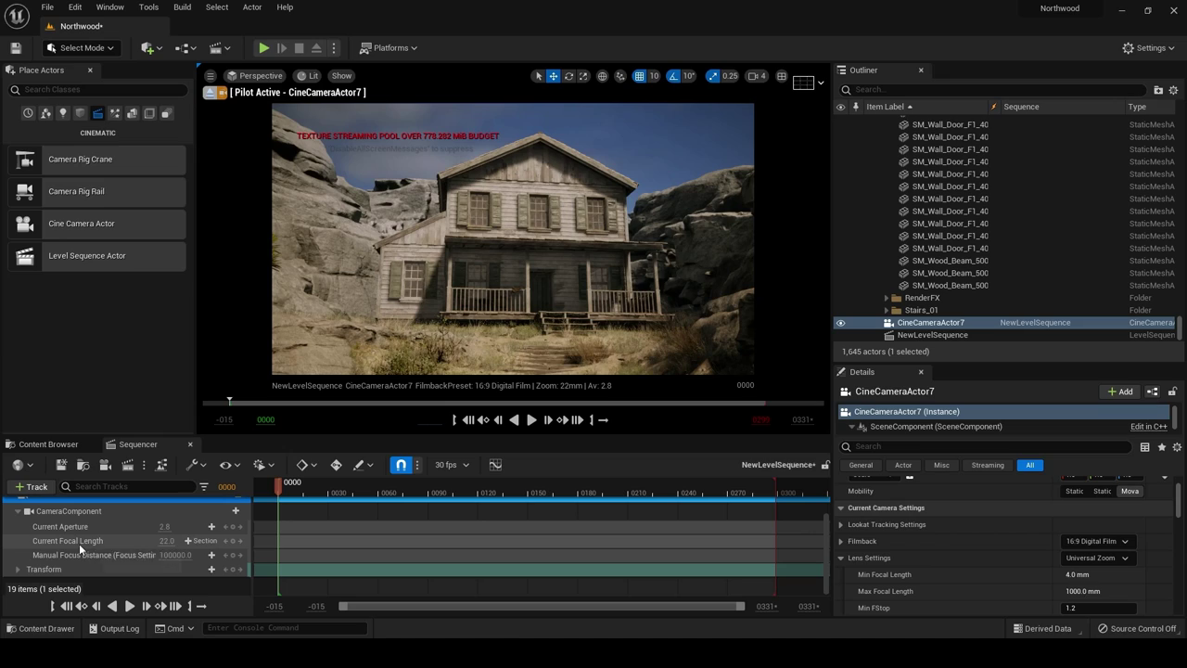
Key Transform and Current Focal Length at frame 0, then pull the camera back at frame 298.
left_click(233, 570)
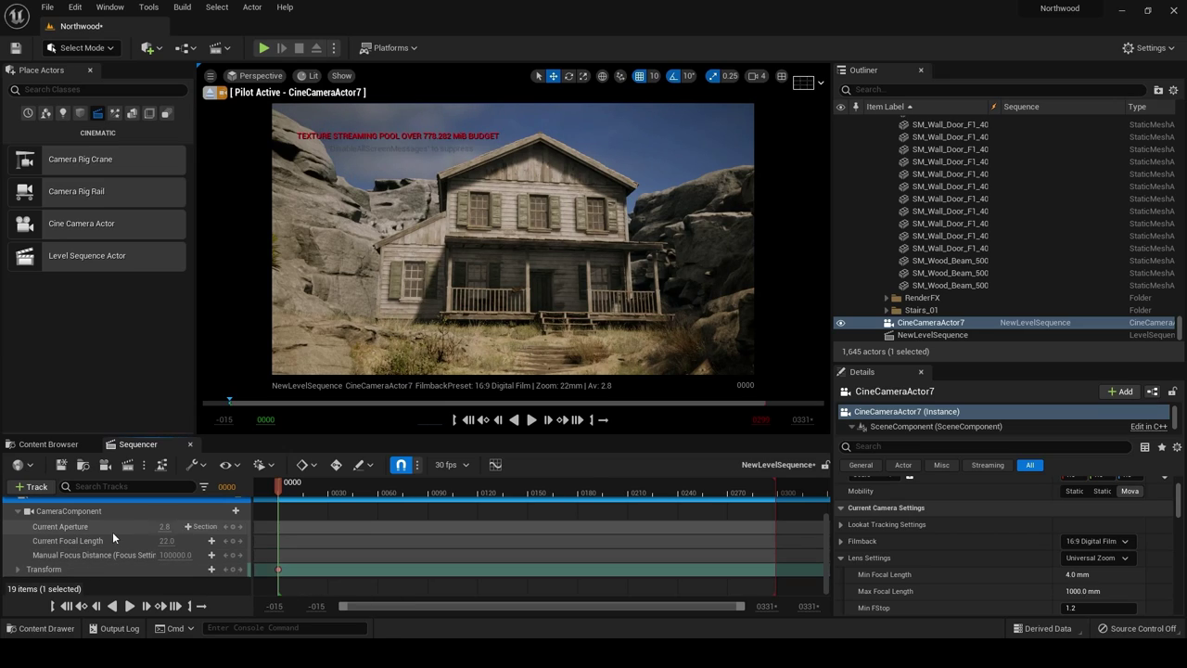
left_click(233, 540)
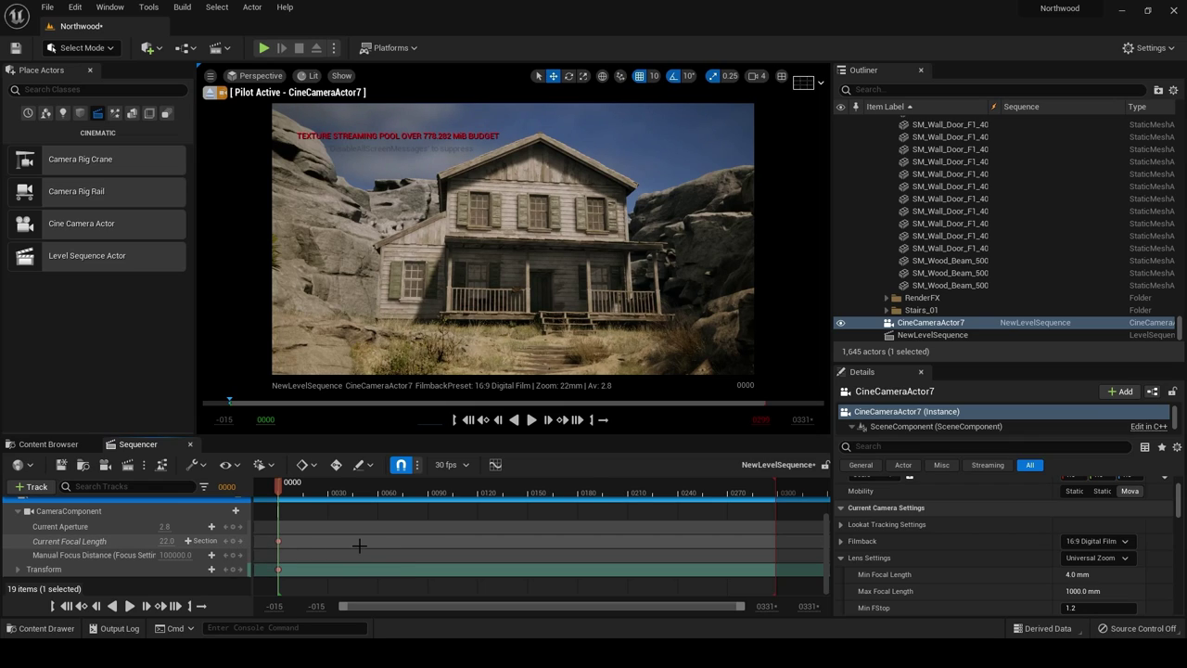
left_click(176, 606)
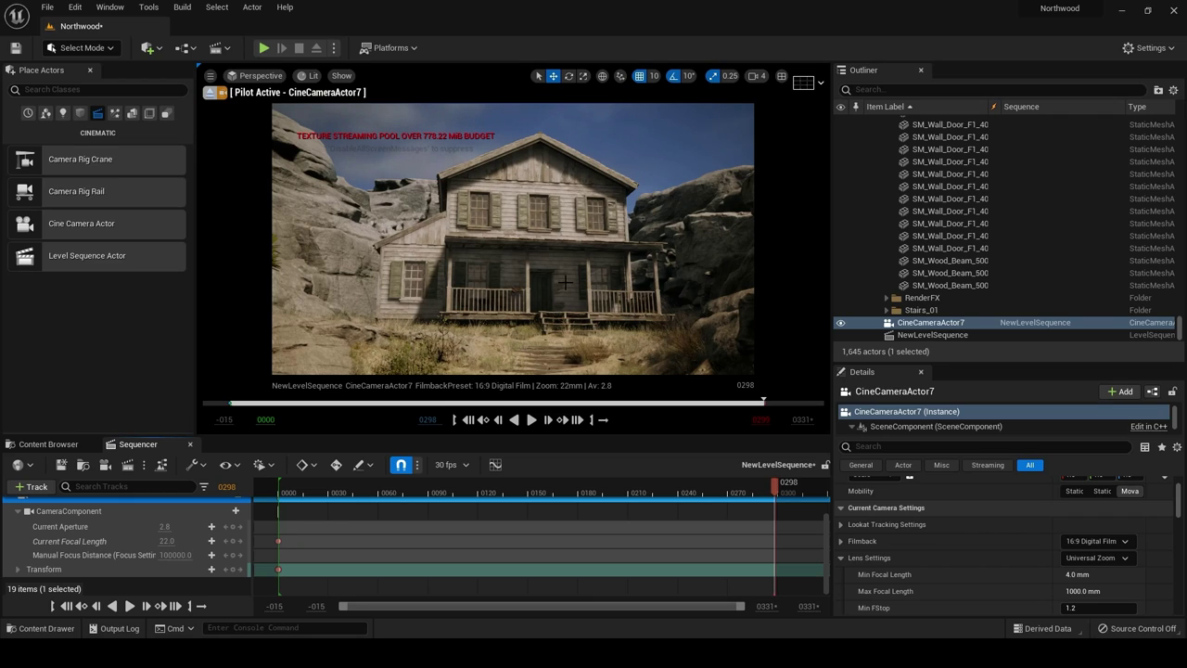
mouse_move(565, 281)
left_mouse_down()
mouse_move(565, 334)
mouse_move(556, 274)
left_mouse_up()
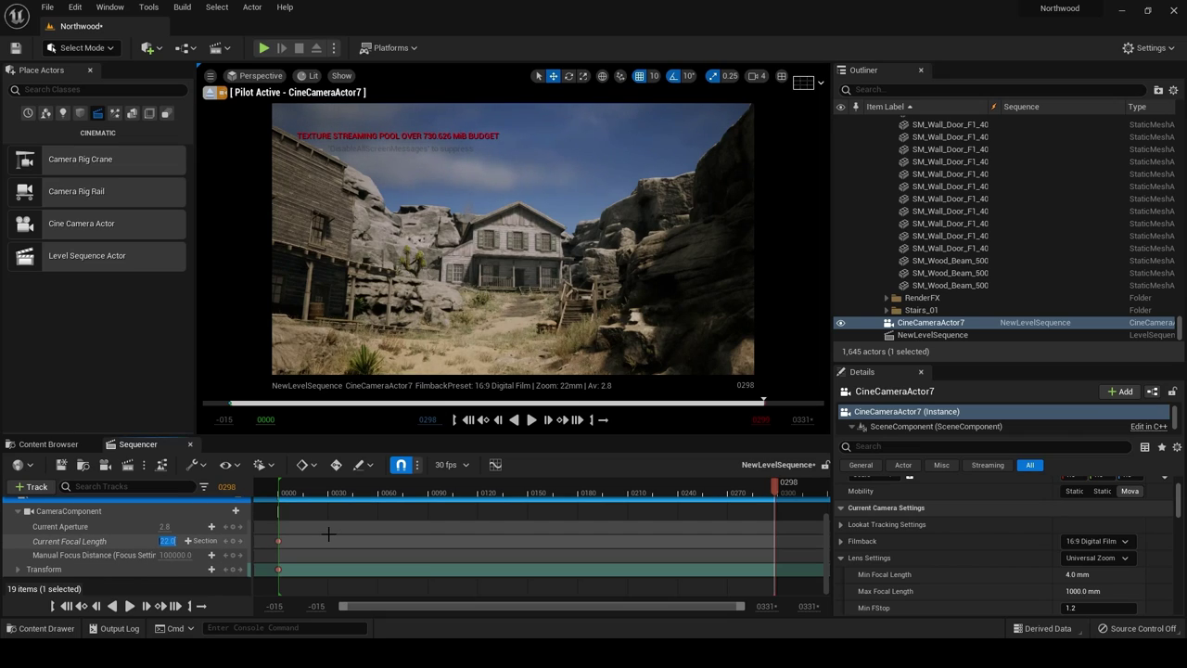
type("70")
Key a 50 mm focal length at frame 298 and move the piloted camera close to the facade.
key("Return")
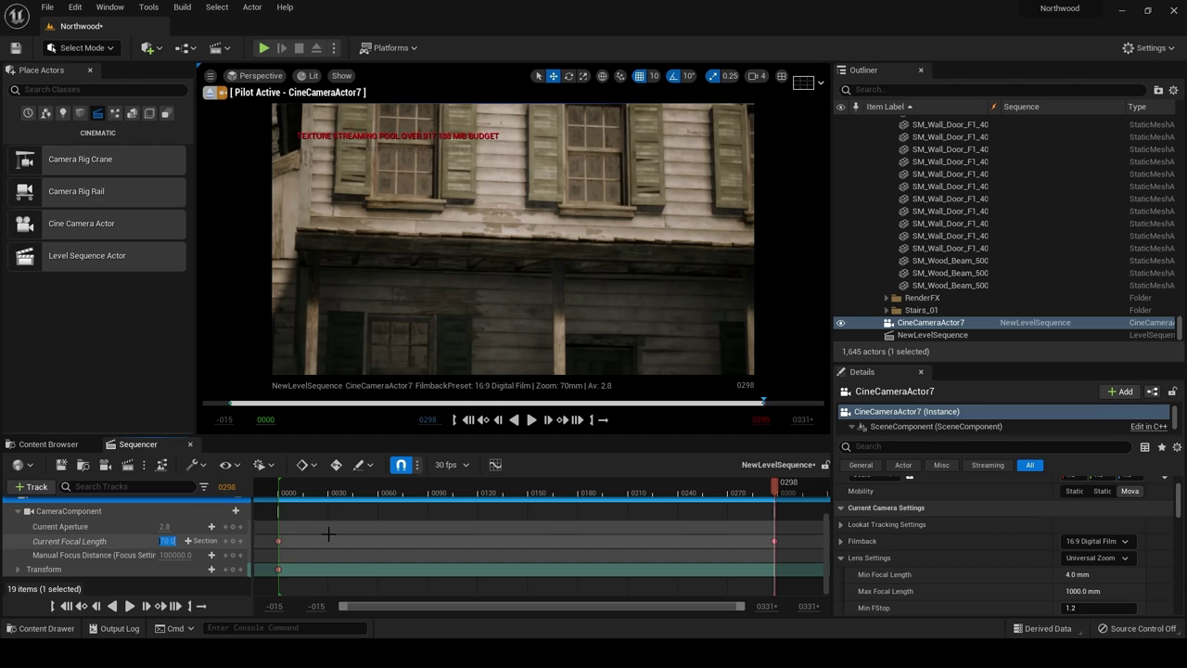
key("Return")
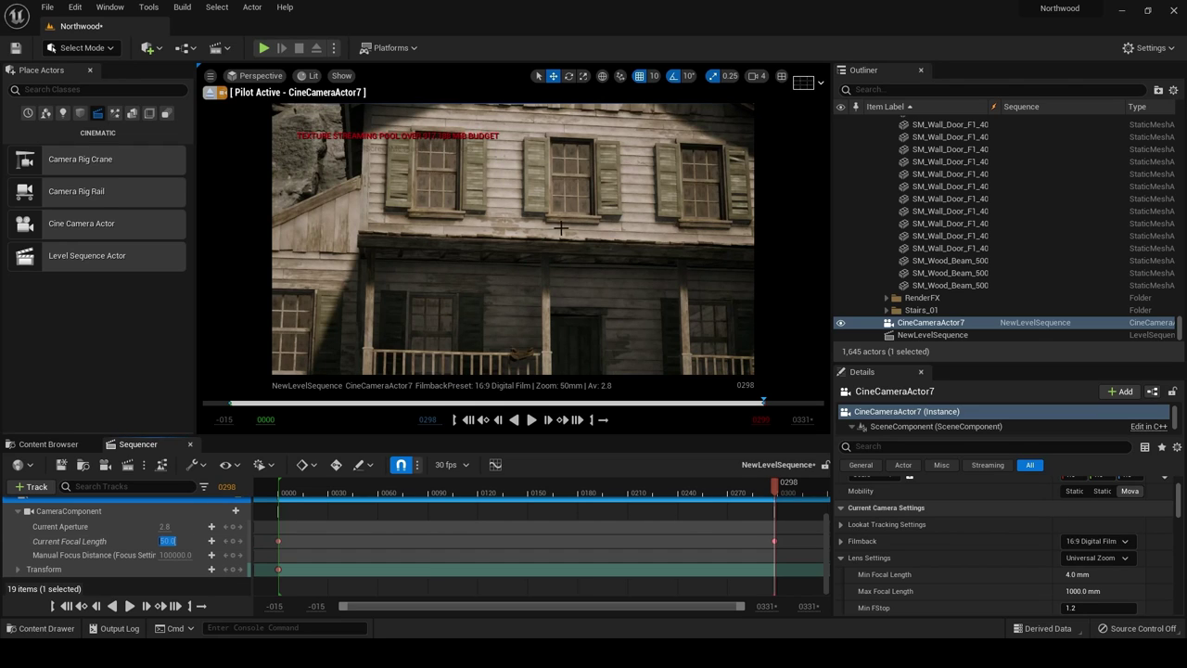
scroll(513, 238, "down", 5)
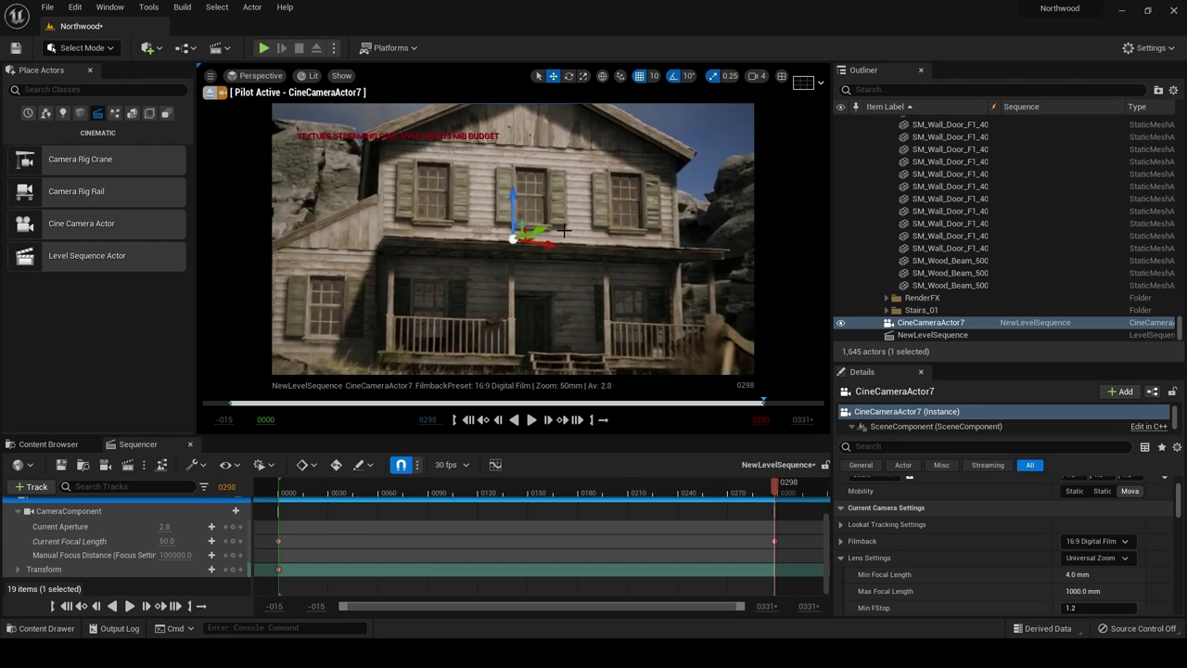
key("Left")
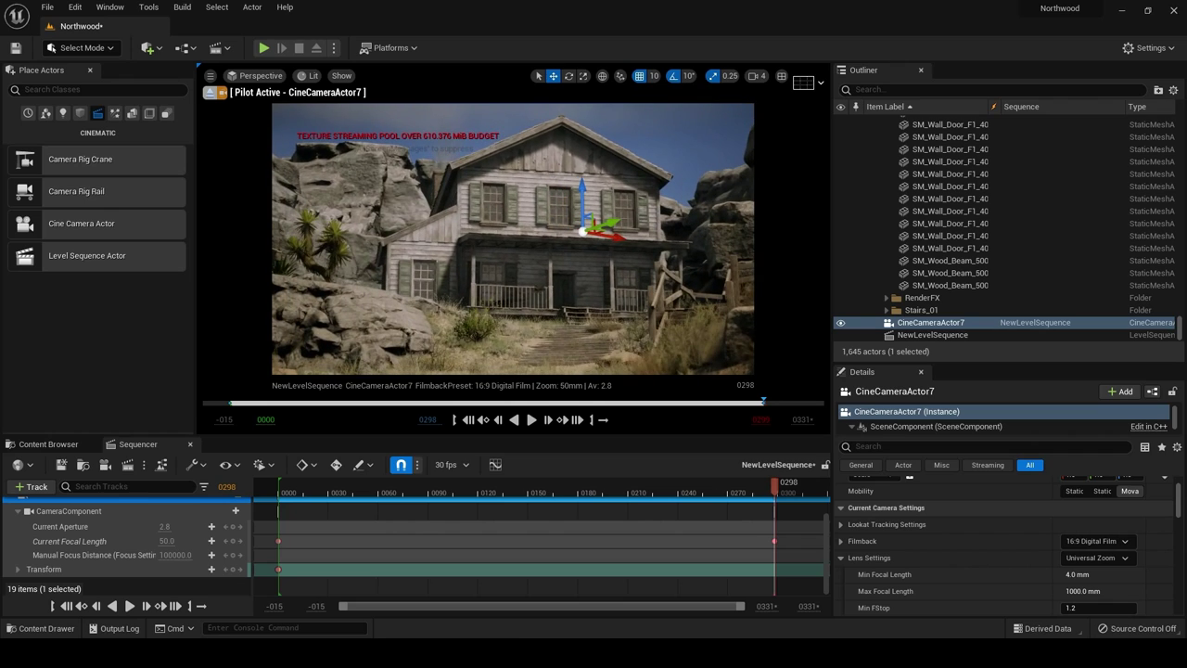
key("Left")
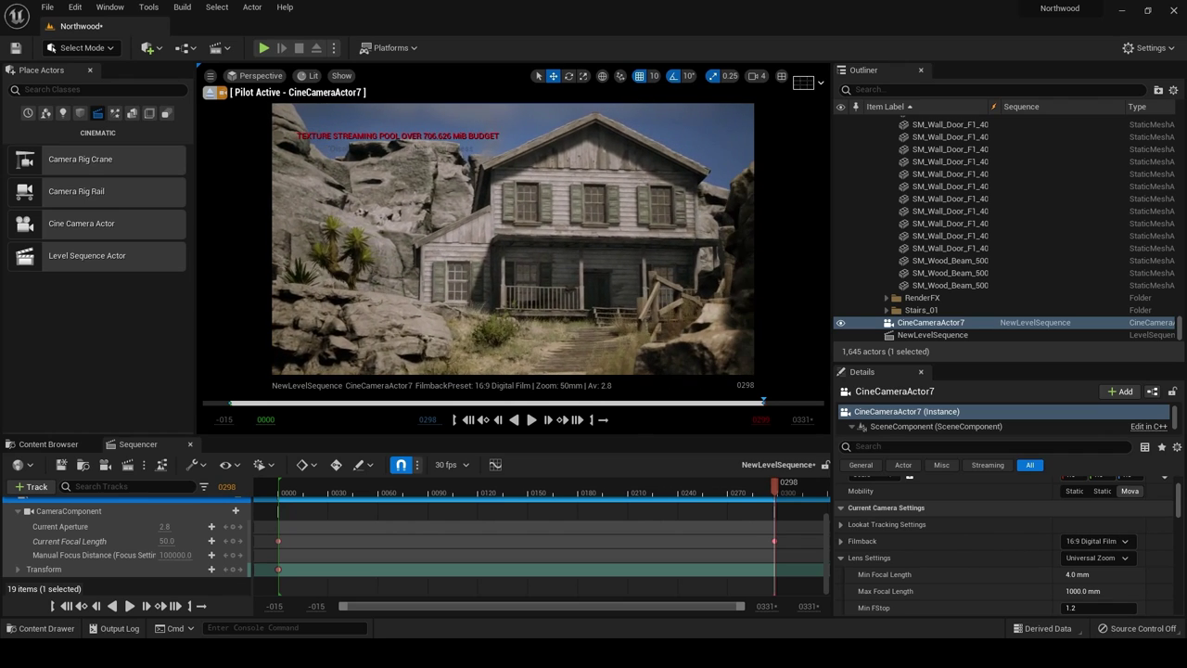
key("Right")
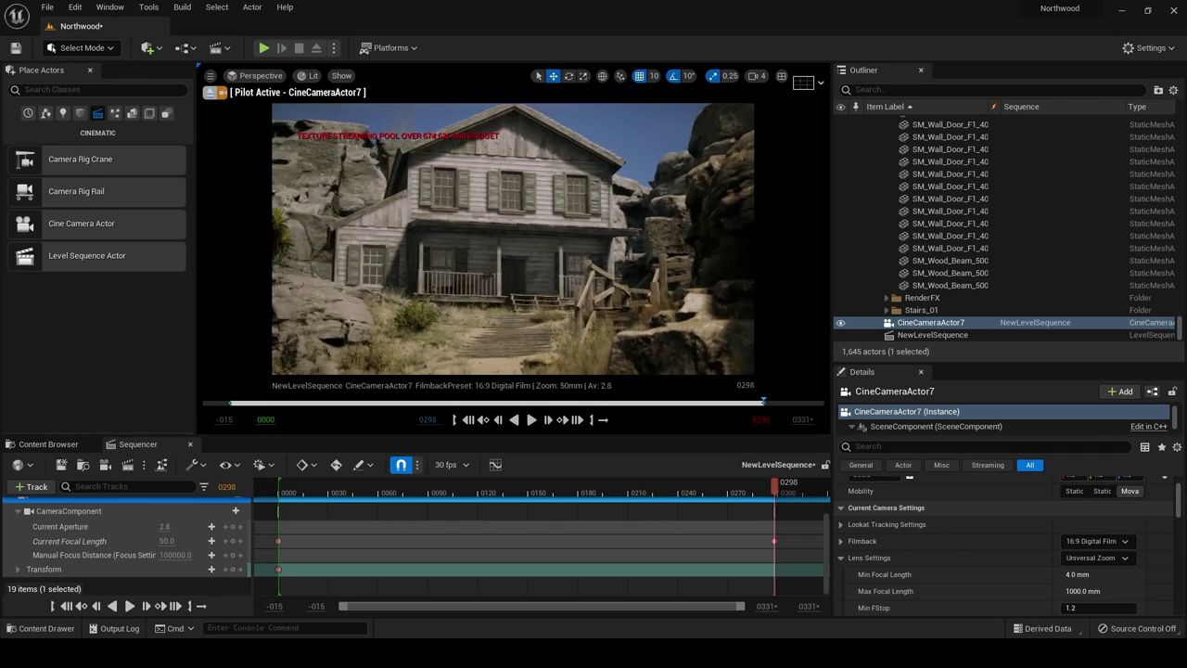
key("Left")
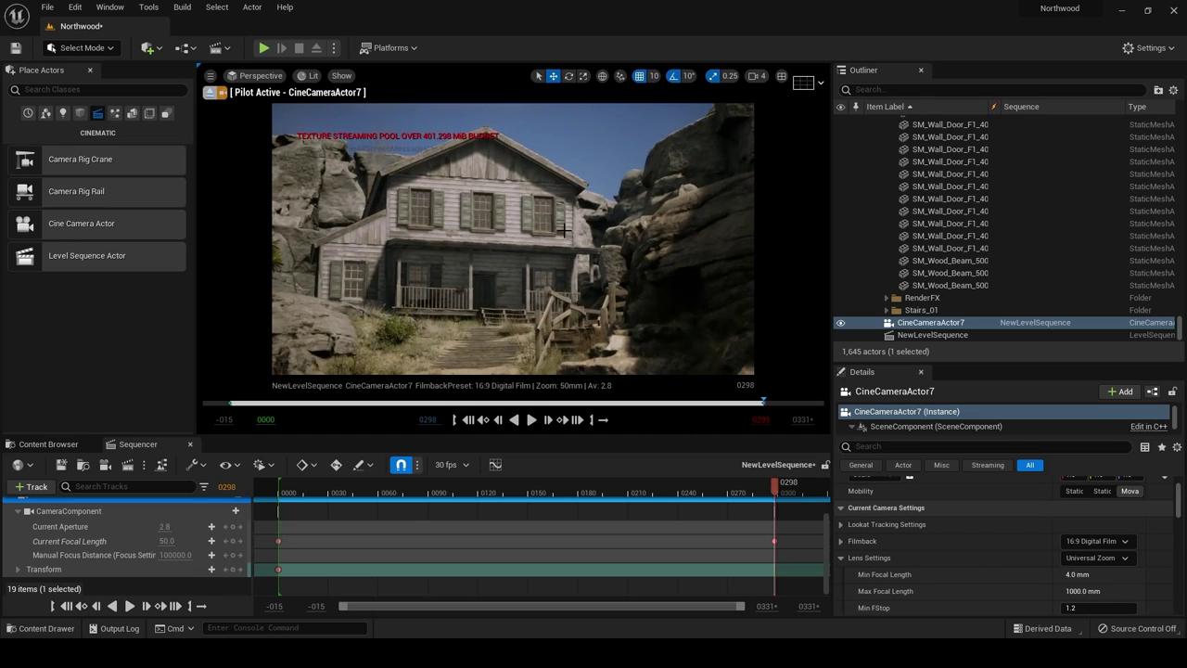
key("Page_Up")
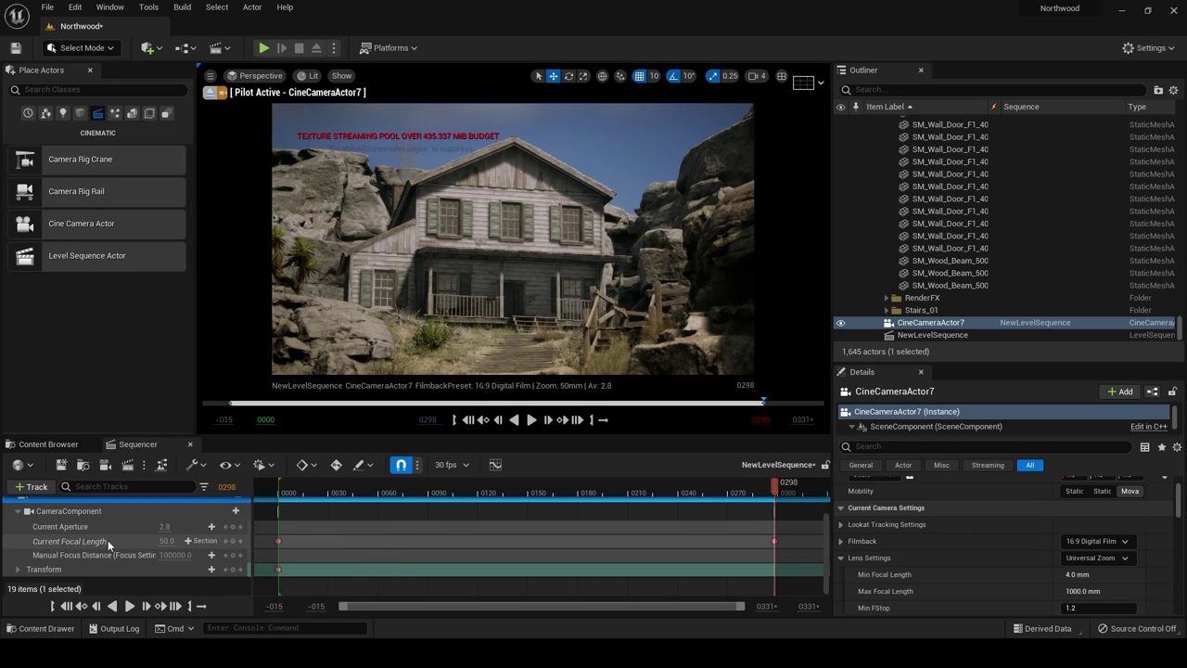
scroll(634, 369, "up", 5)
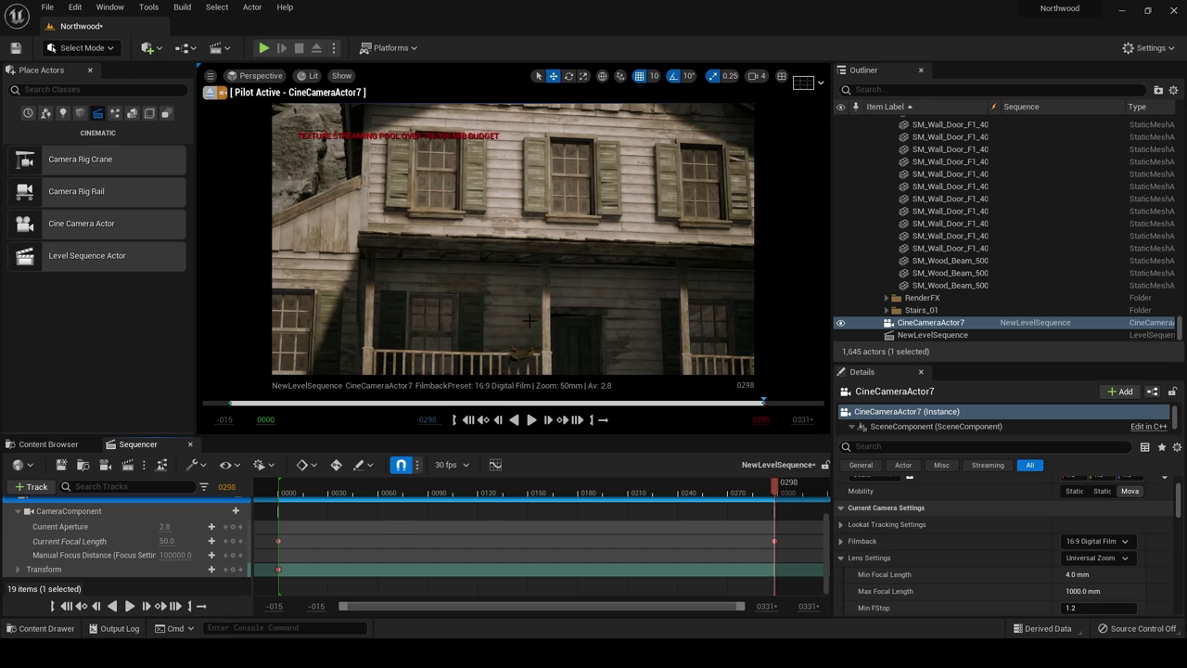
Tilt up to include the roof, key the Transform at frame 298, and change the keys' interpolation.
mouse_move(574, 184)
right_mouse_down()
mouse_move(574, 167)
mouse_move(575, 199)
right_mouse_up()
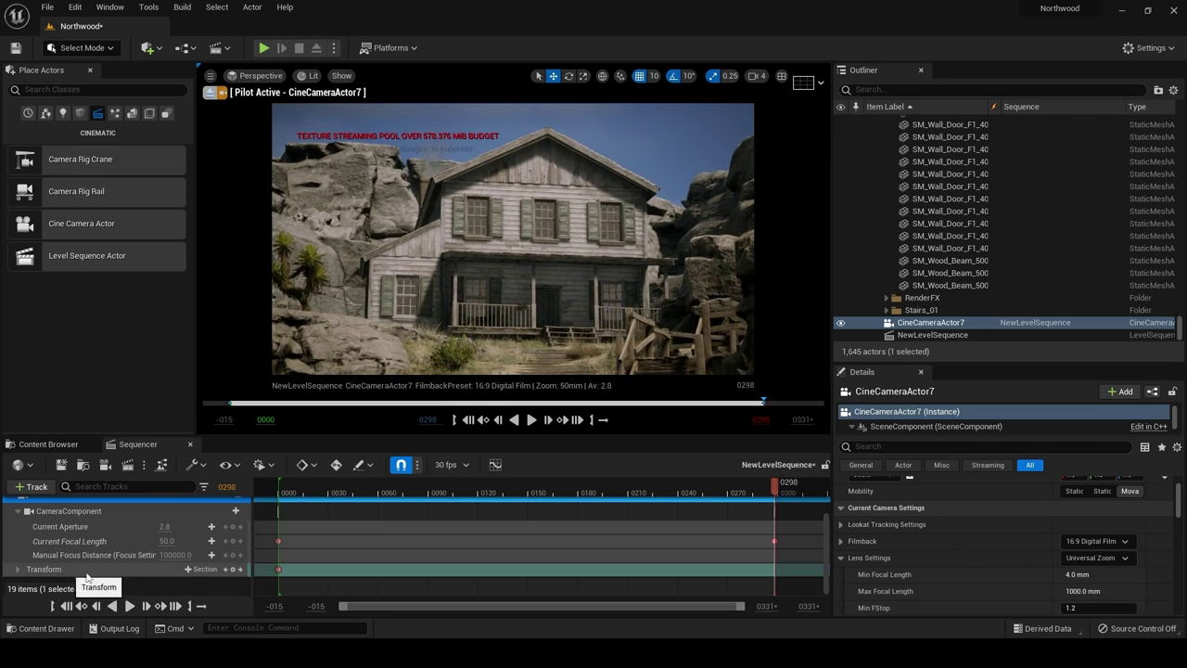
left_click(232, 570)
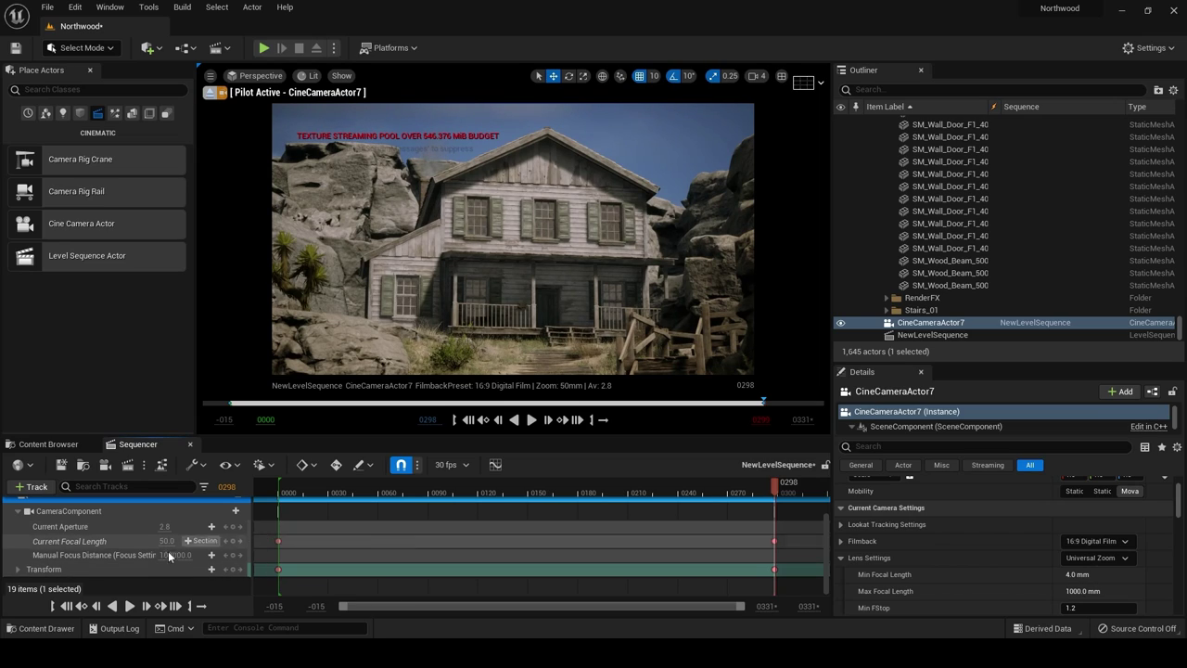
mouse_move(270, 536)
left_mouse_down()
mouse_move(751, 549)
mouse_move(797, 563)
mouse_move(310, 571)
left_mouse_up()
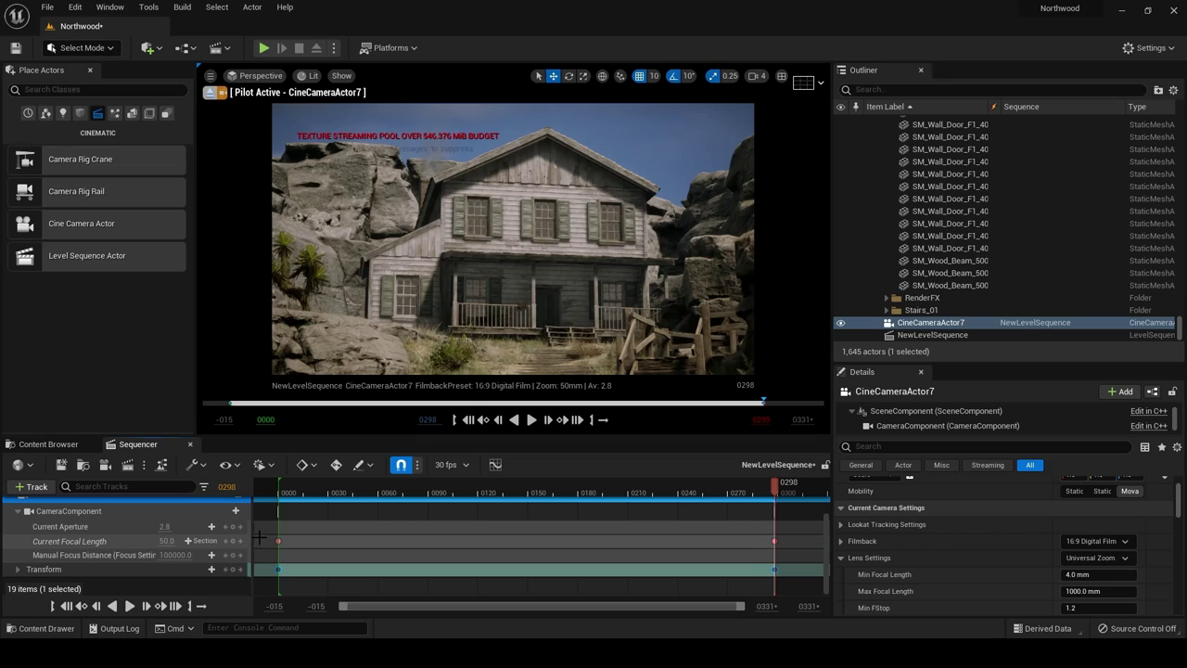
left_click_drag(262, 537, 368, 567)
left_click_drag(792, 590, 782, 572)
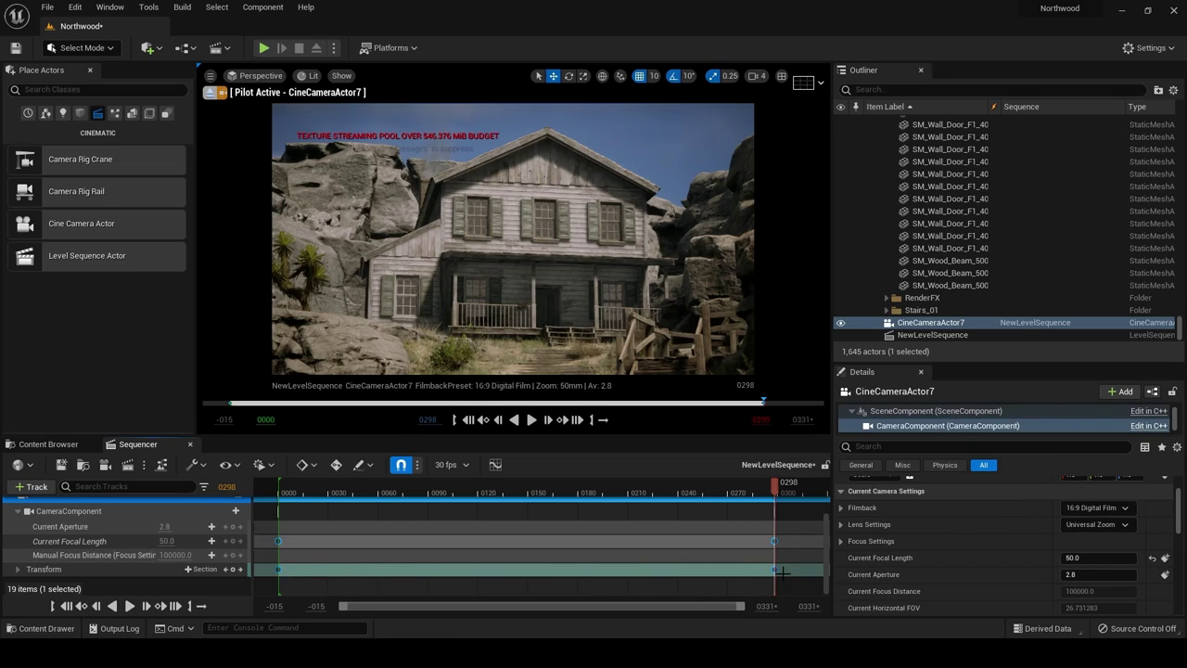
right_click(773, 567)
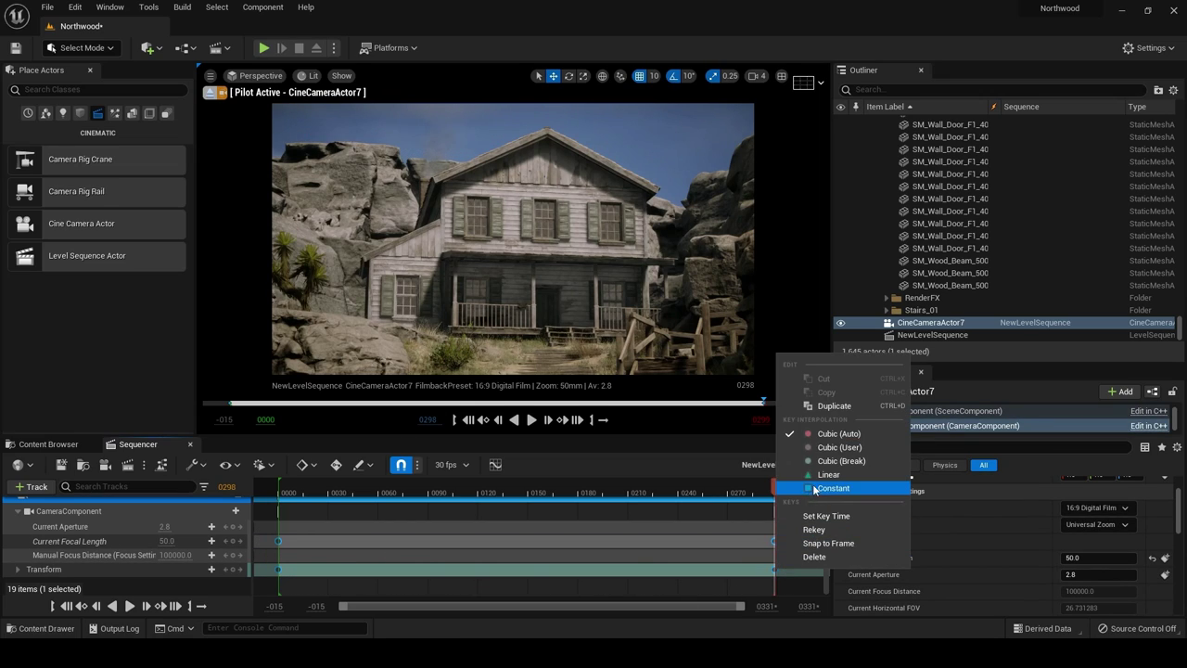
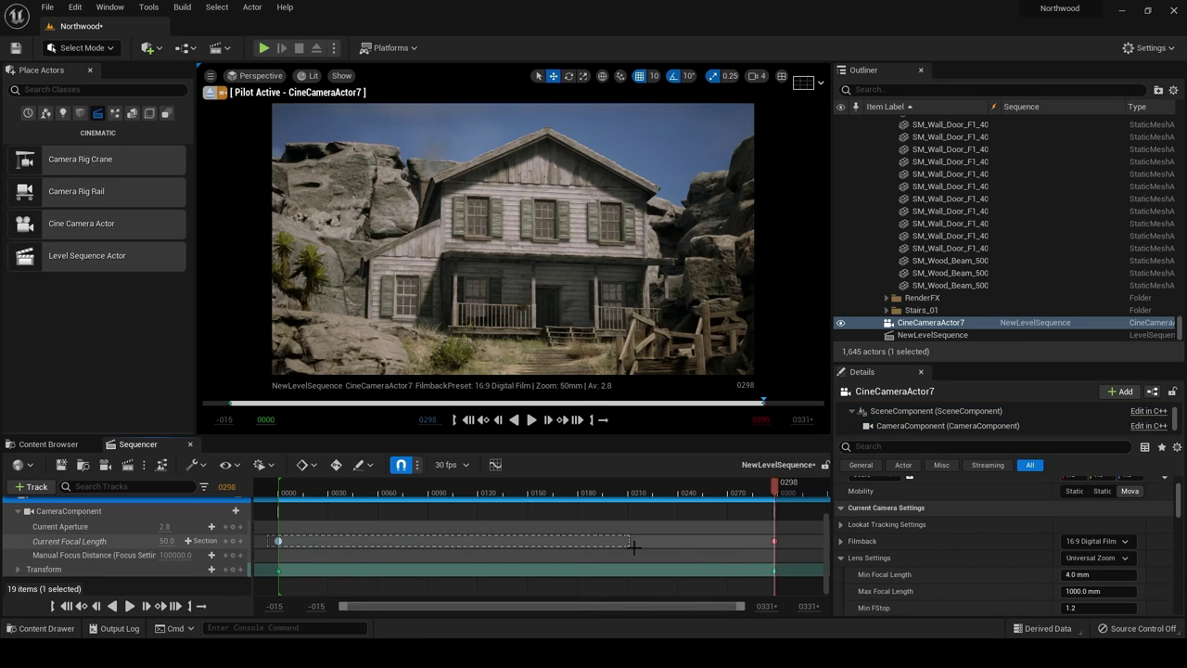
Switch the Current Focal Length keys to Constant interpolation and return the playhead to frame 0 at 22mm.
left_click_drag(775, 548, 782, 548)
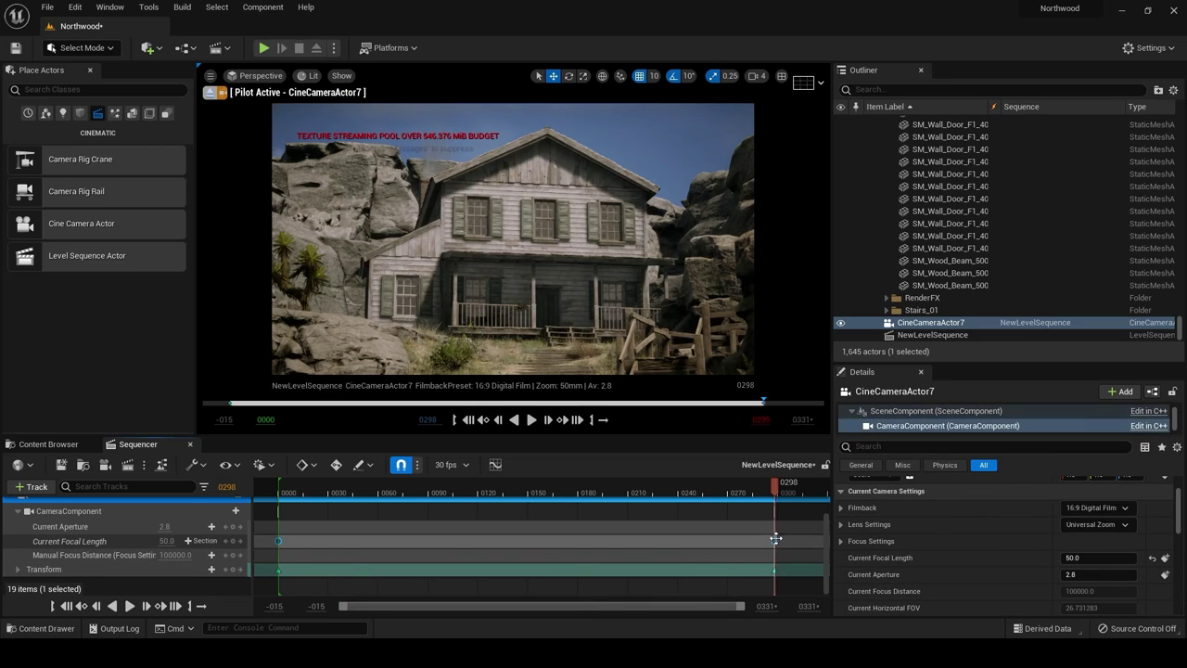
right_click(775, 538)
left_click(813, 454)
left_click(66, 607)
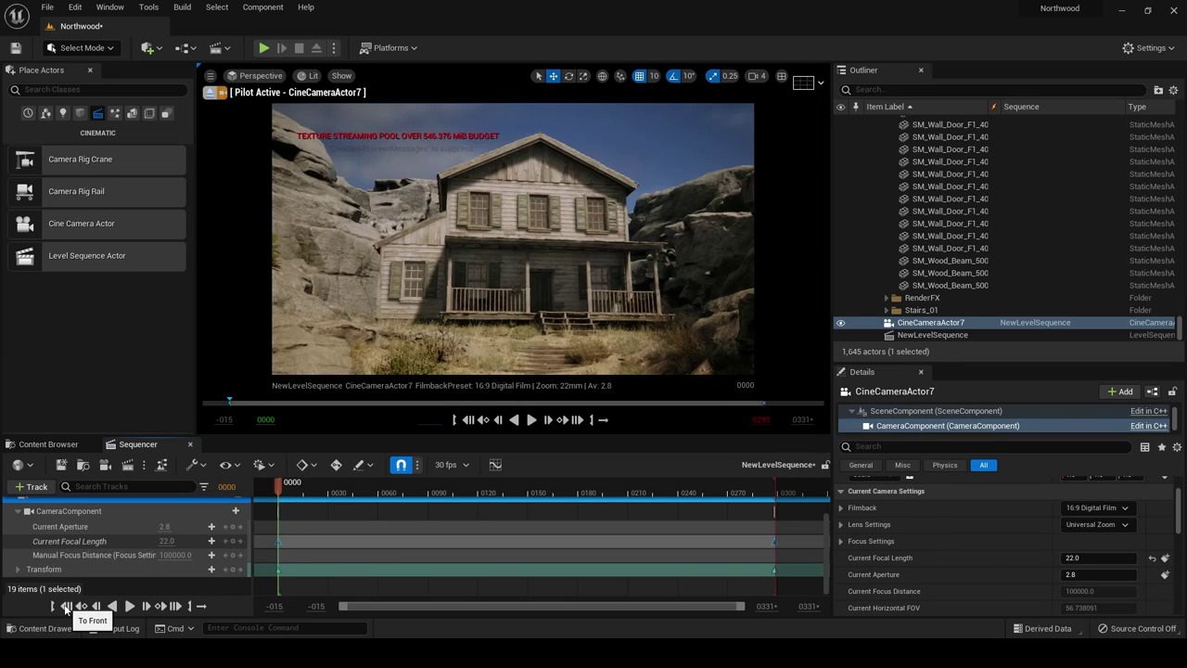
Play the sequence to preview the 22mm-to-50mm zoom, then restart playback from the beginning.
left_click(129, 606)
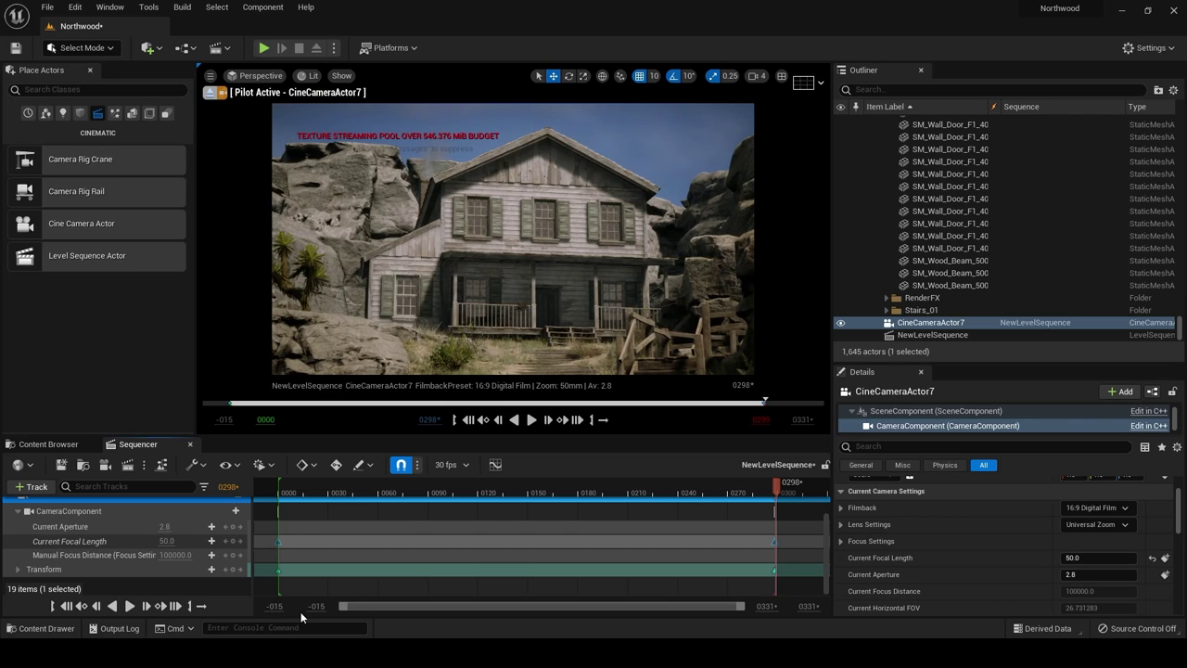
left_click(531, 422)
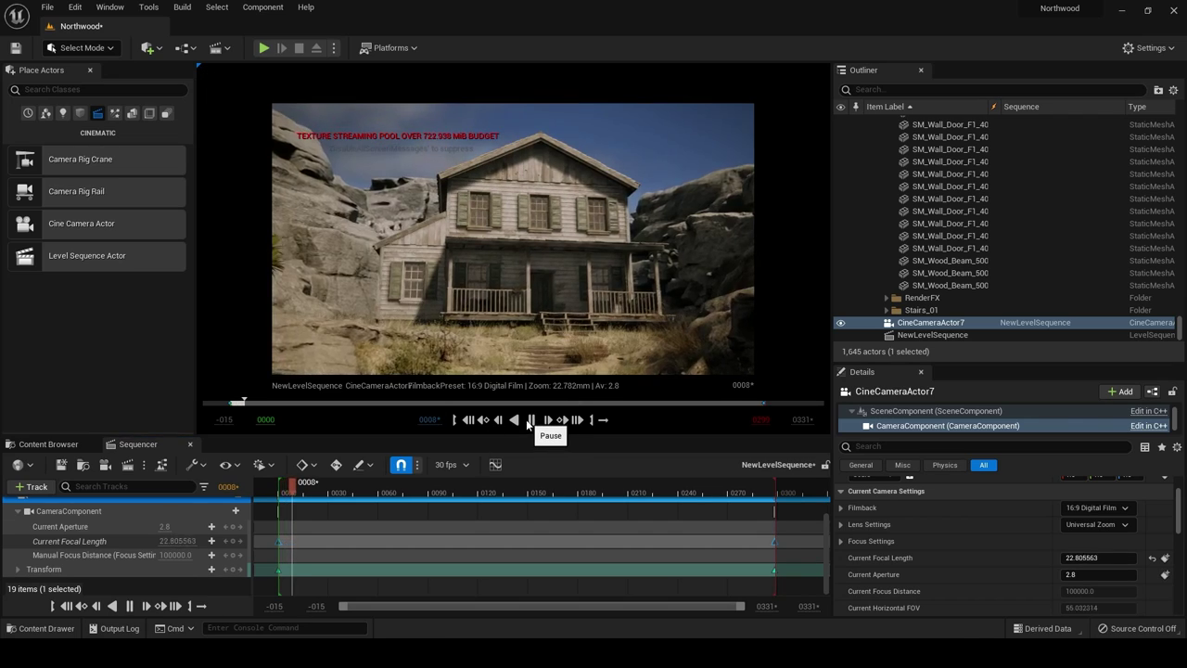